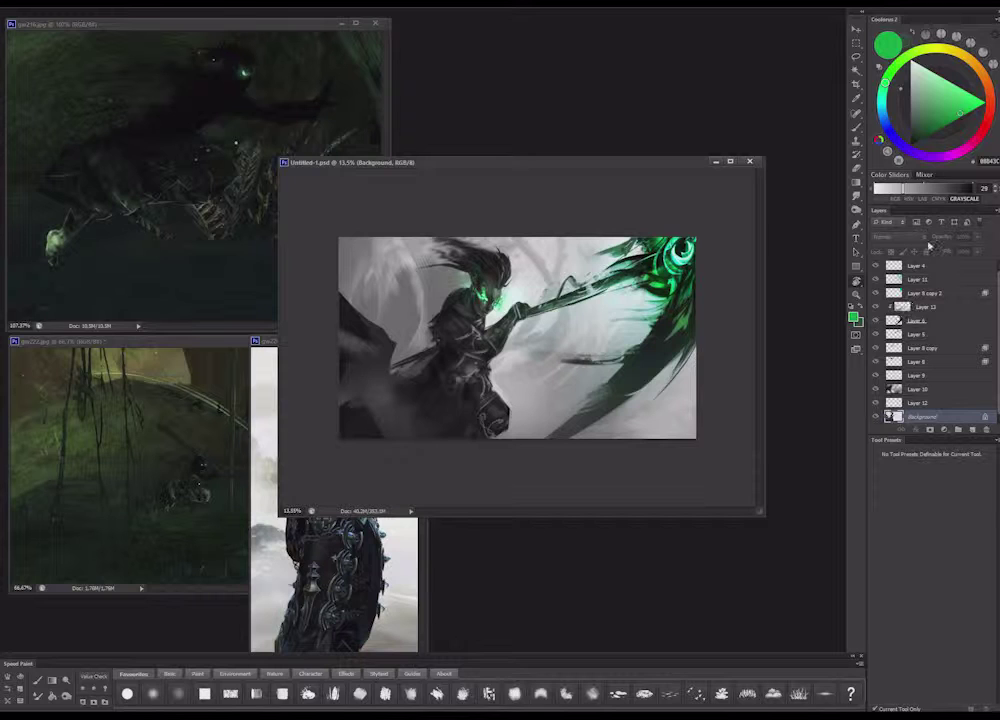
Enlarge and reposition the Untitled-1.psd window so the whole painting is shown large in the workspace
scroll(568, 328, up, 8)
drag(279, 291, 10, 275)
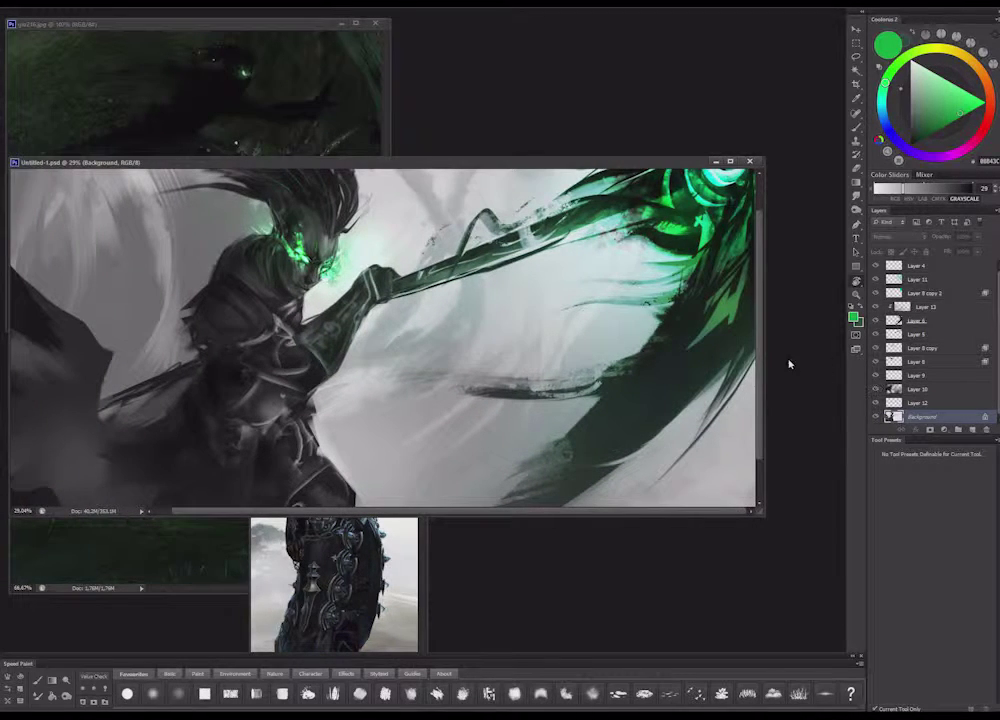
drag(765, 353, 826, 352)
scroll(455, 270, down, 1)
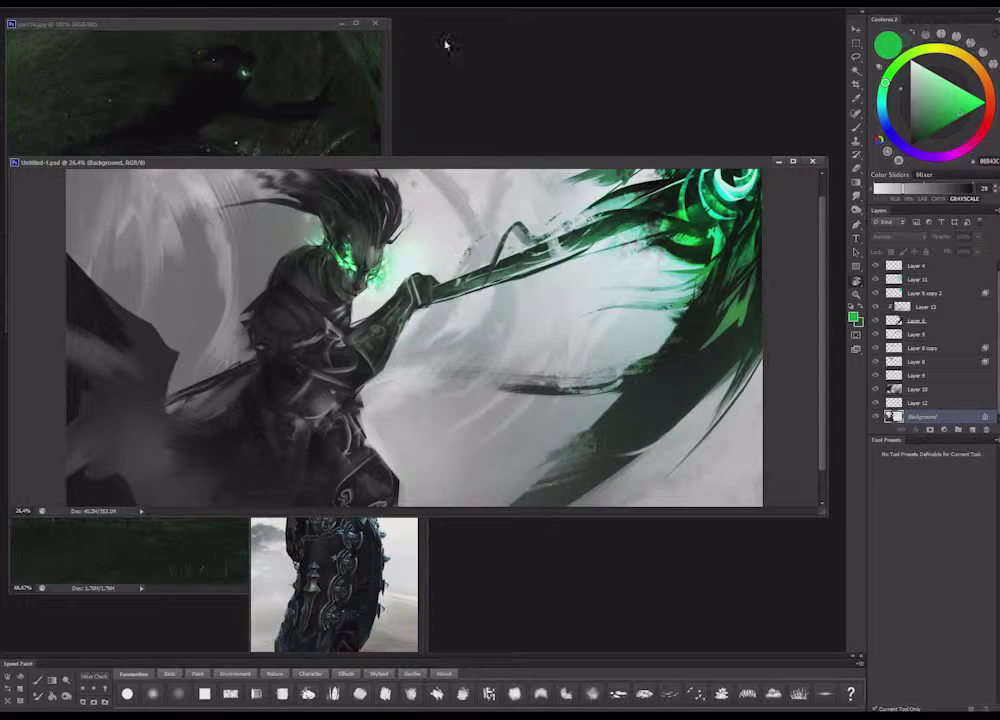
drag(476, 158, 496, 13)
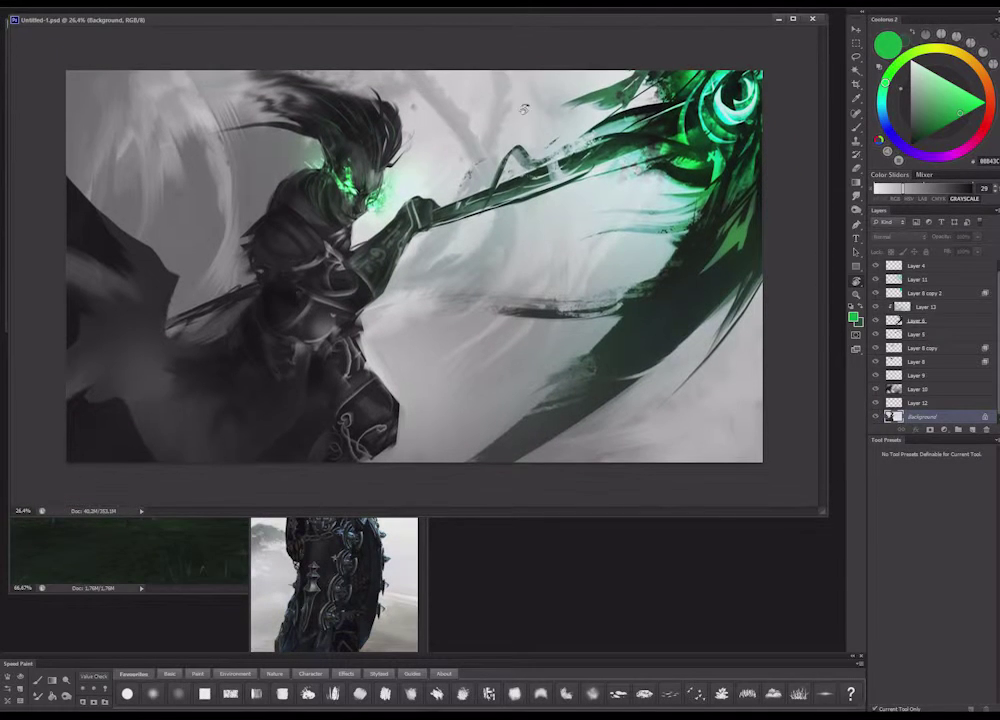
Flip the whole painting horizontally and merge all layers into the Background
key(ctrl+shift+h)
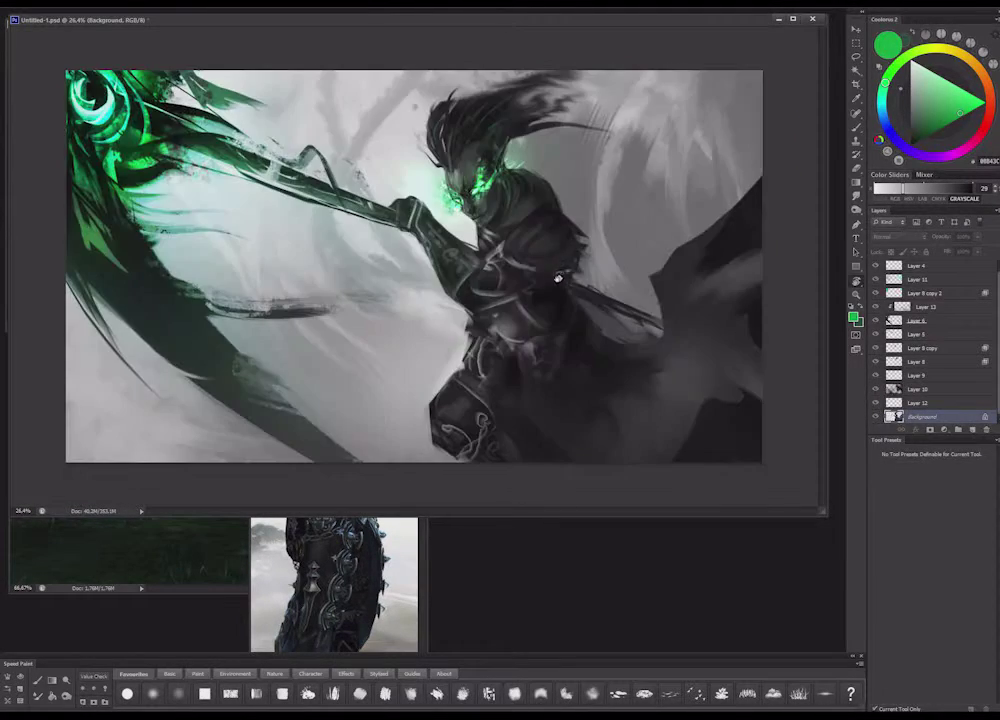
key(ctrl+shift+e)
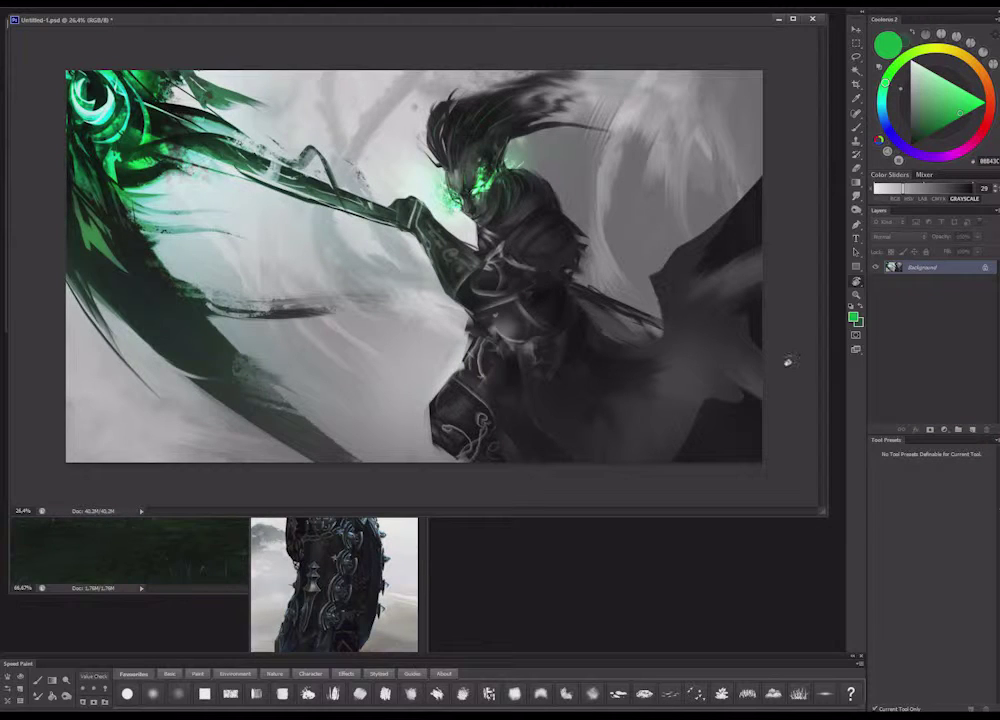
Add a new layer and paint soft black shading over the cape and the lower-right background with a large brush
click(973, 430)
key(g)
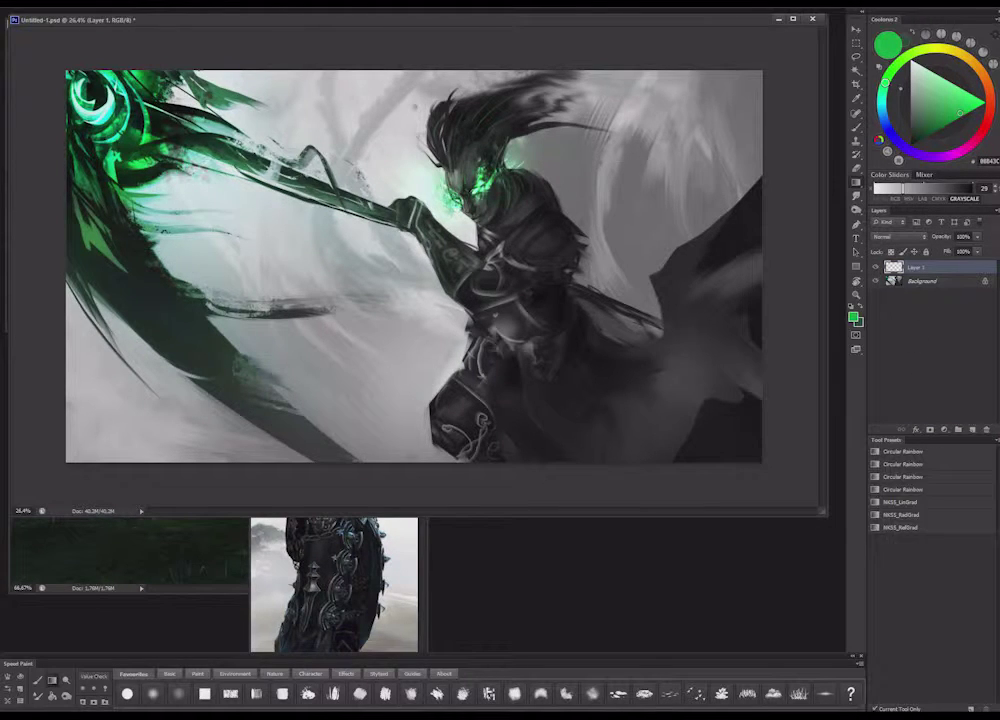
key(b)
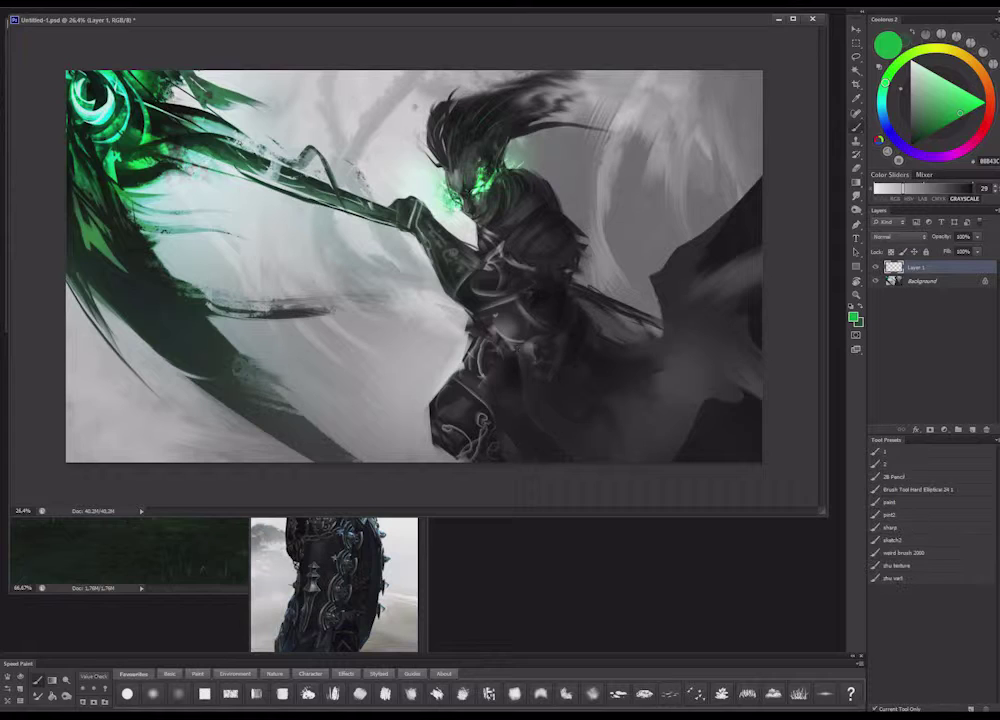
right_click(751, 335)
click(911, 146)
mouse_move(700, 420)
mouse_down()
mouse_move(640, 370)
mouse_move(620, 390)
mouse_move(640, 350)
mouse_move(620, 320)
mouse_up()
Extend the black shading over the warrior and the upper-right background with a larger brush, and set the layer to Multiply
right_click(596, 262)
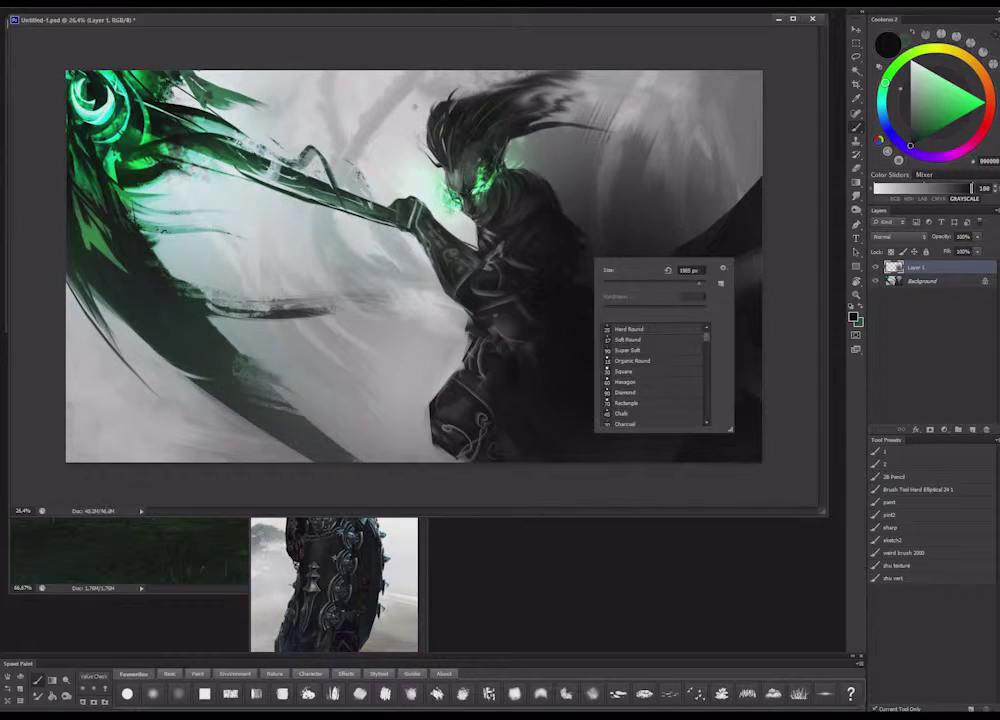
drag(707, 283, 709, 283)
mouse_move(730, 370)
mouse_down()
mouse_move(700, 300)
mouse_move(720, 190)
mouse_move(640, 200)
mouse_up()
mouse_move(430, 370)
mouse_down()
mouse_move(270, 330)
mouse_move(330, 380)
mouse_move(460, 180)
mouse_up()
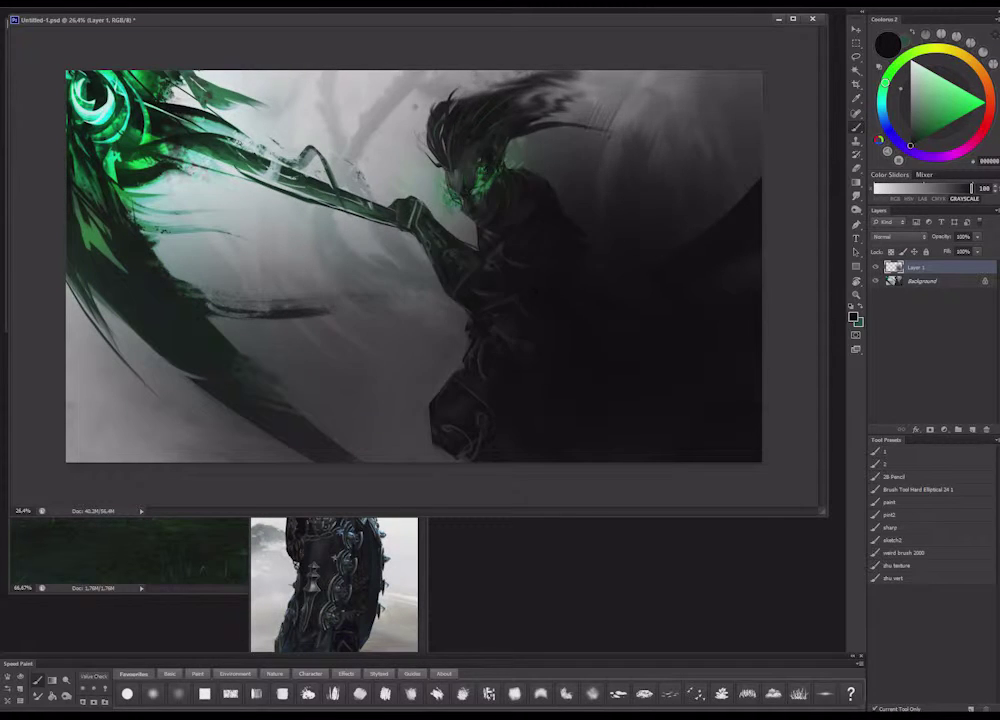
drag(690, 150, 690, 105)
click(898, 236)
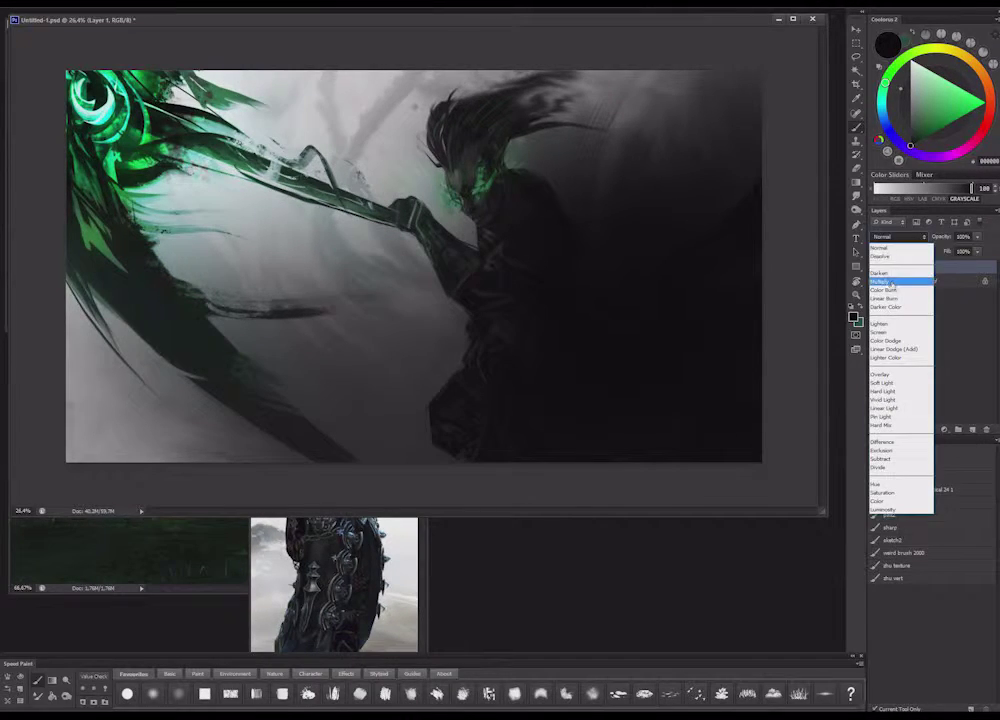
click(900, 281)
Erase the dark shading from the background between the scythe blade and the shaft, down along the blade's inner edge
key(e)
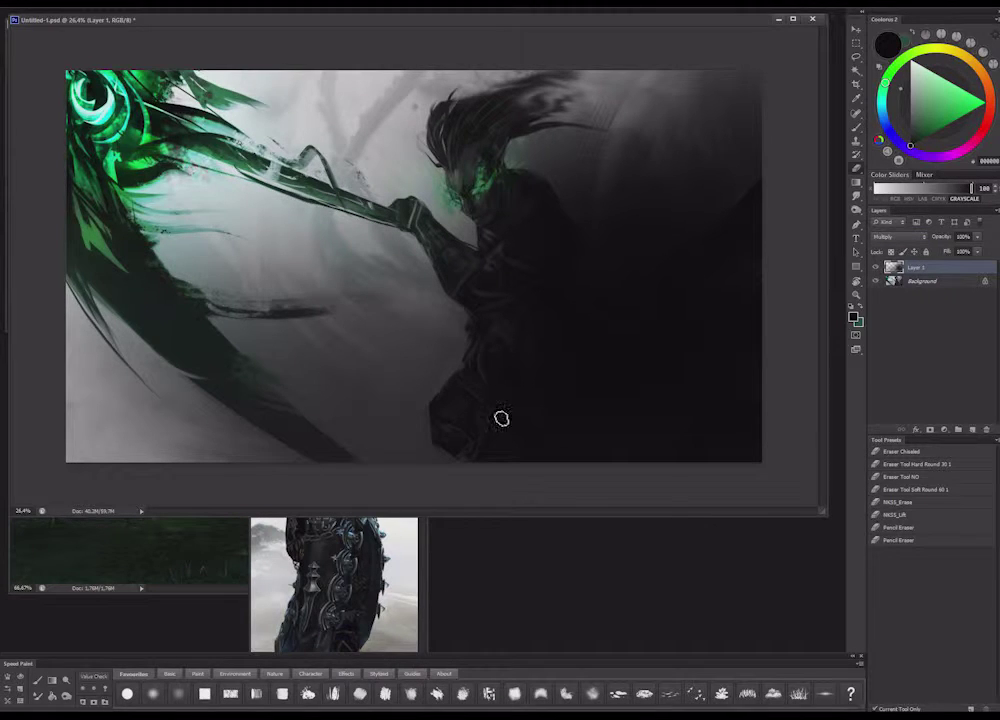
right_click(525, 376)
click(616, 404)
mouse_move(272, 203)
mouse_down()
mouse_move(245, 270)
mouse_move(258, 280)
mouse_up()
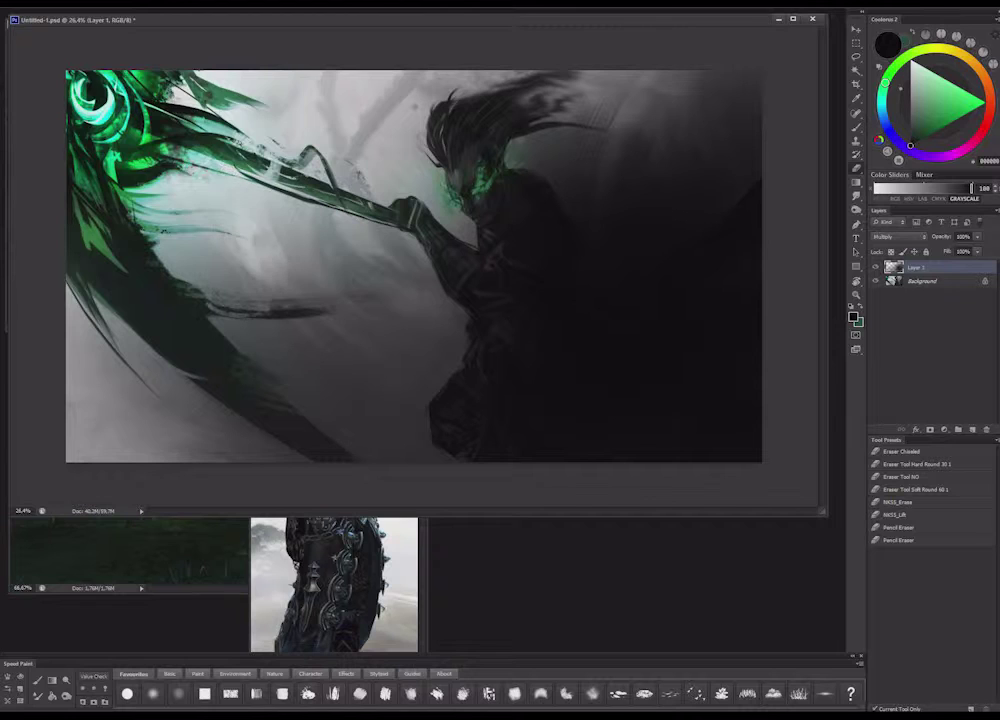
drag(182, 172, 232, 210)
drag(182, 146, 236, 174)
drag(154, 160, 172, 184)
drag(185, 119, 240, 206)
drag(165, 180, 236, 230)
drag(131, 214, 211, 284)
drag(109, 267, 306, 312)
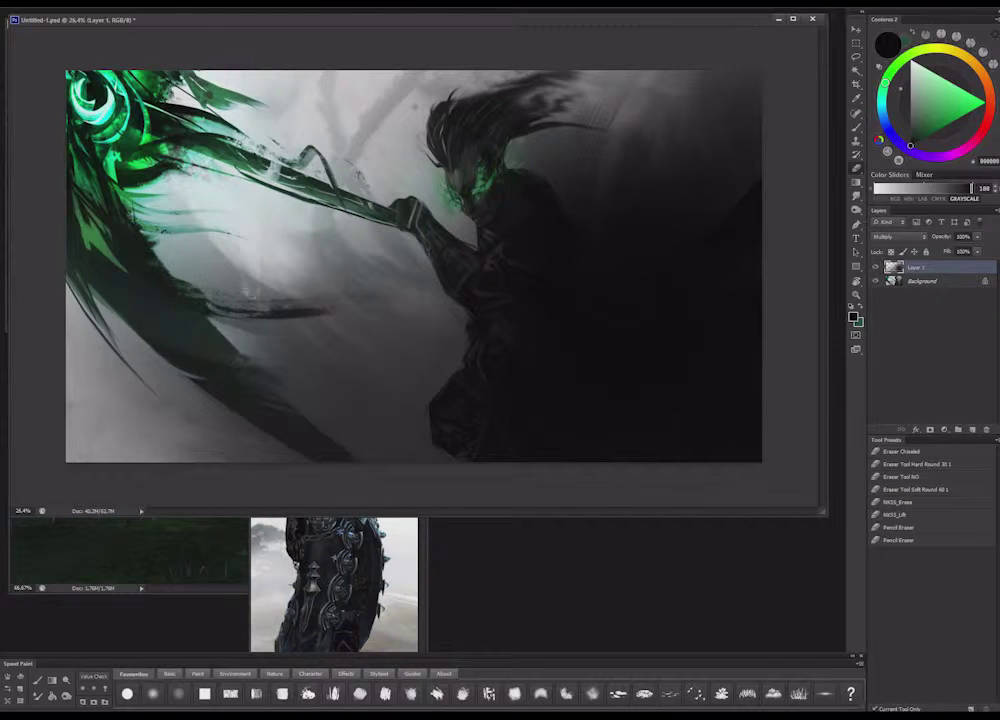
drag(154, 301, 334, 335)
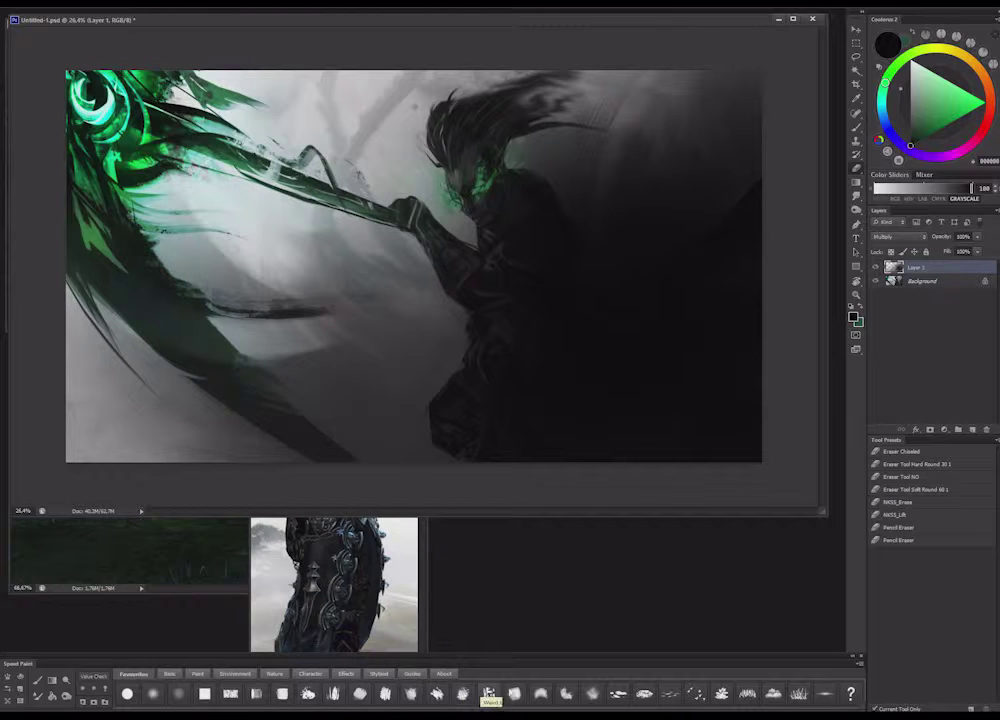
Load the "weird brush 2000" brush preset, adjust its size and make white the foreground colour
click(199, 675)
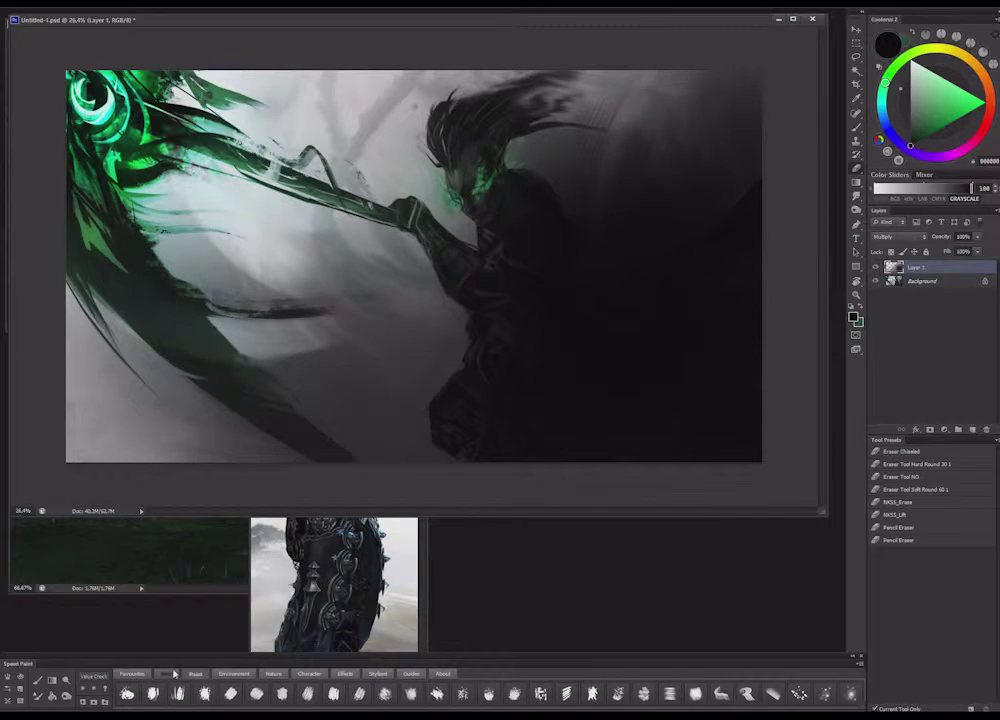
click(173, 677)
click(320, 677)
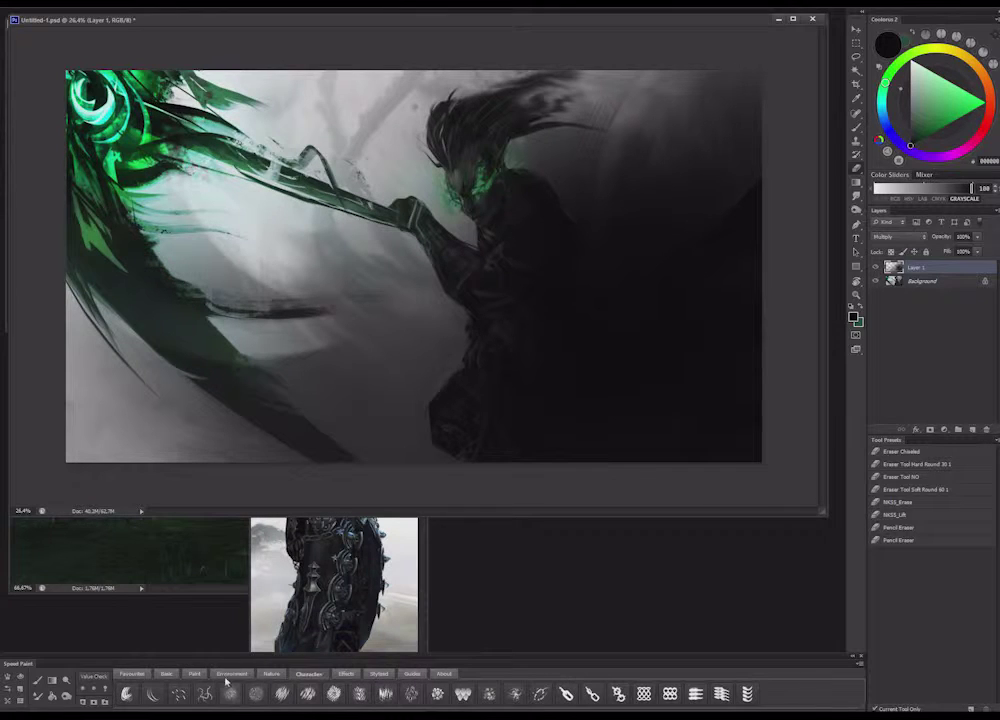
key(b)
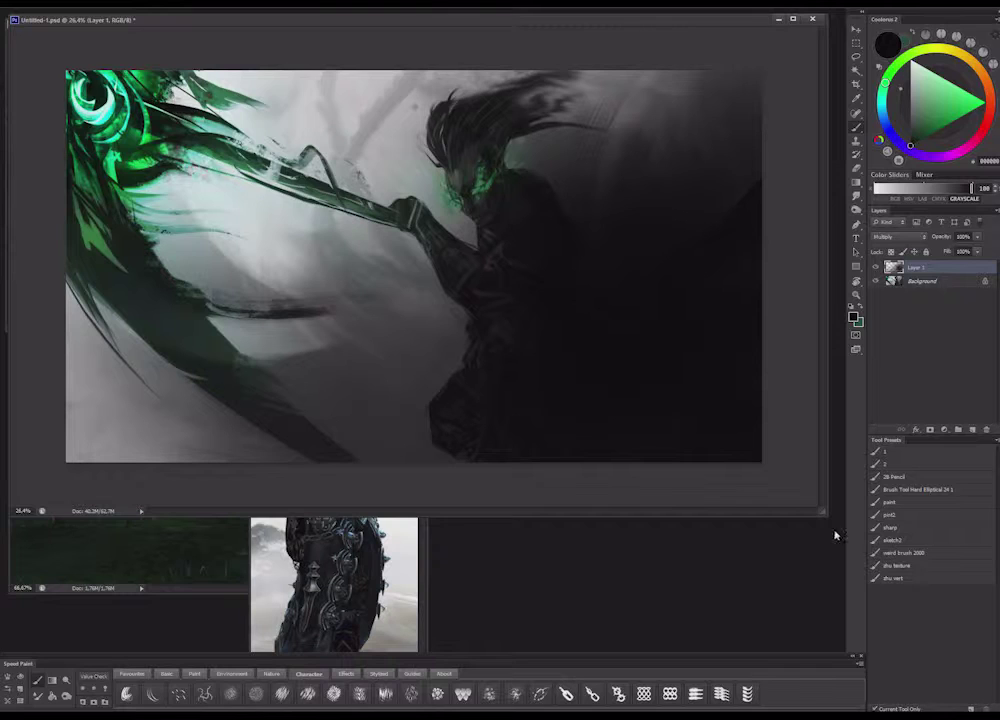
click(914, 553)
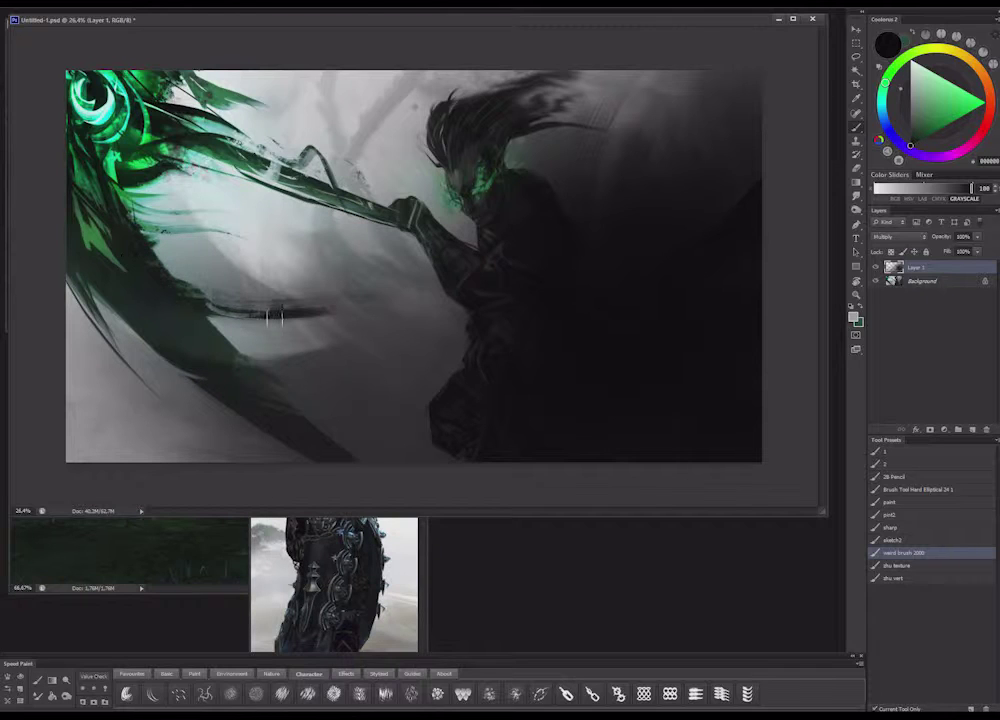
right_click(282, 318)
click(134, 273)
key(x)
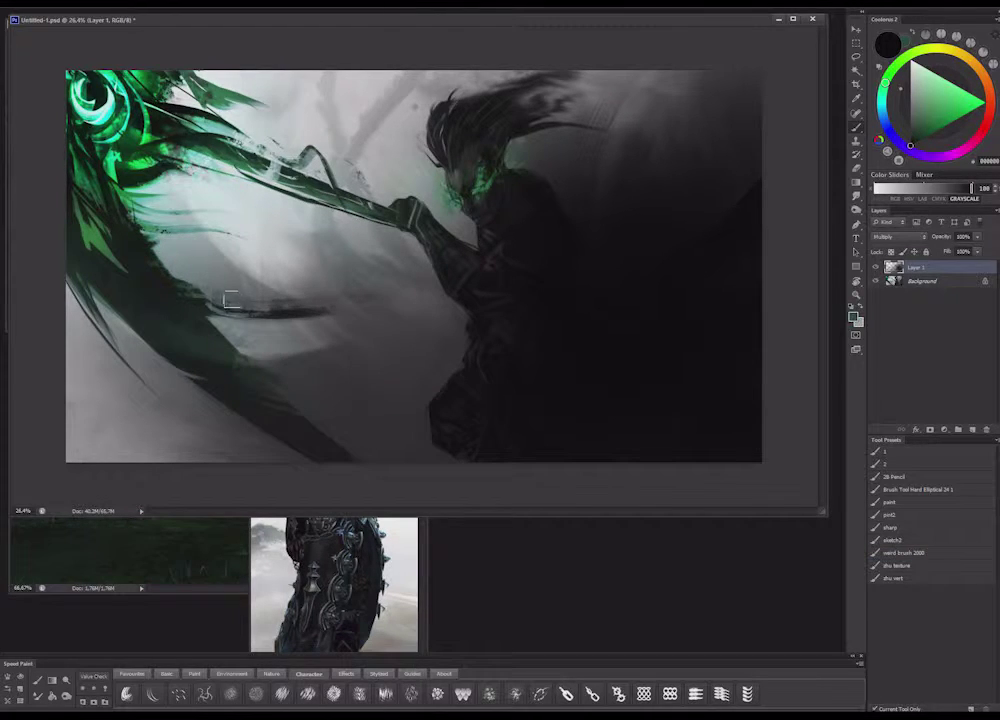
click(857, 313)
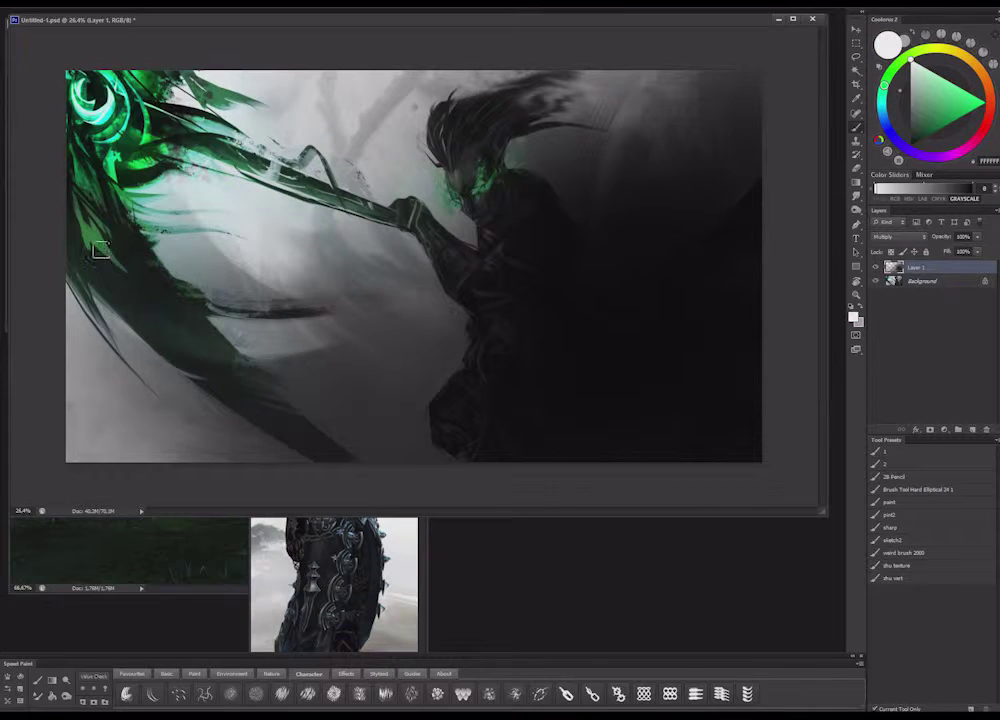
Paint white textured strokes over the scythe blade, the warrior's back and the cape on Layer 1, undoing unwanted strokes
drag(339, 352, 290, 387)
key(ctrl+z)
key(ctrl+z)
key(ctrl+z)
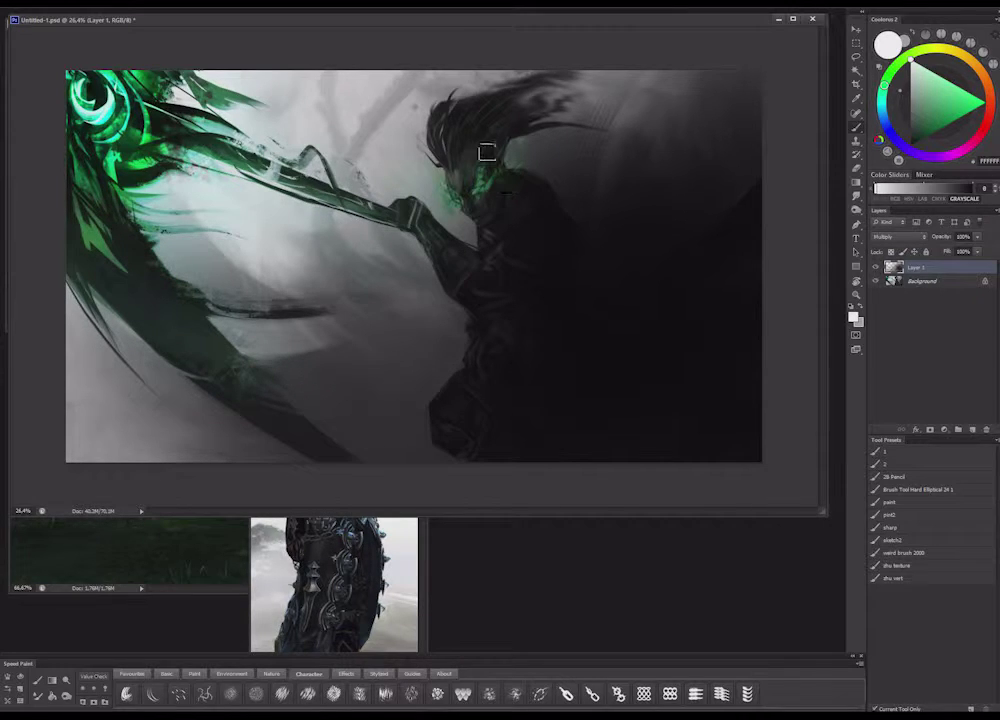
drag(535, 222, 584, 302)
drag(656, 386, 612, 426)
mouse_move(758, 187)
mouse_down()
mouse_move(725, 232)
mouse_move(591, 347)
mouse_up()
key(ctrl+z)
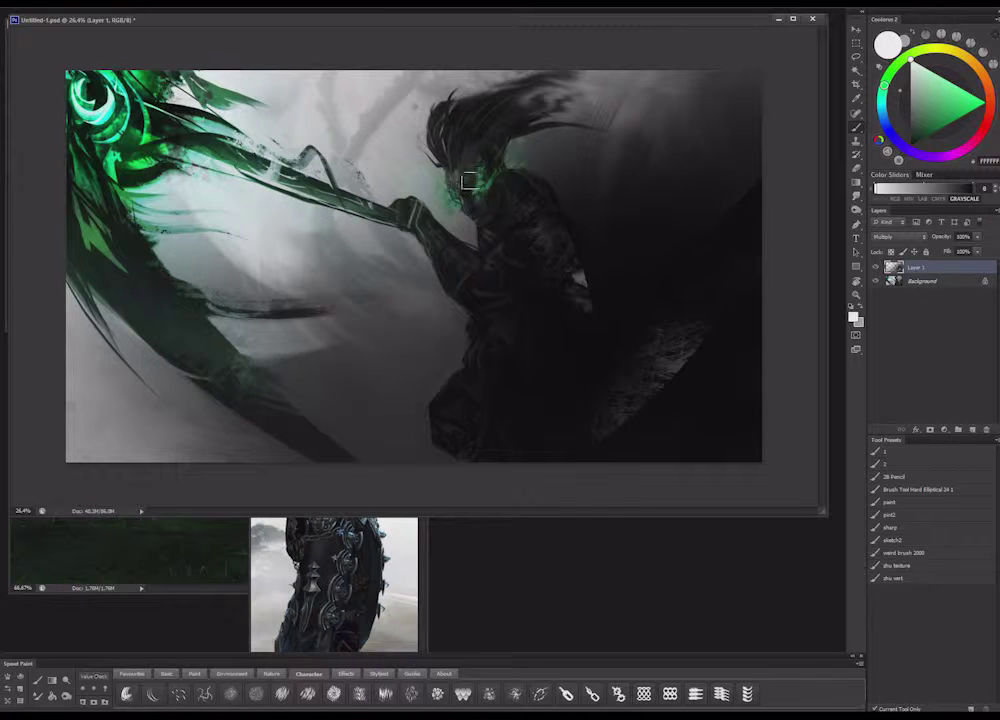
Resize the brush and paint white over the warrior's forearm and face on Layer 1 to lift the shading
right_click(523, 258)
click(586, 299)
mouse_move(468, 255)
mouse_down()
mouse_move(430, 208)
mouse_move(474, 291)
mouse_move(426, 218)
mouse_up()
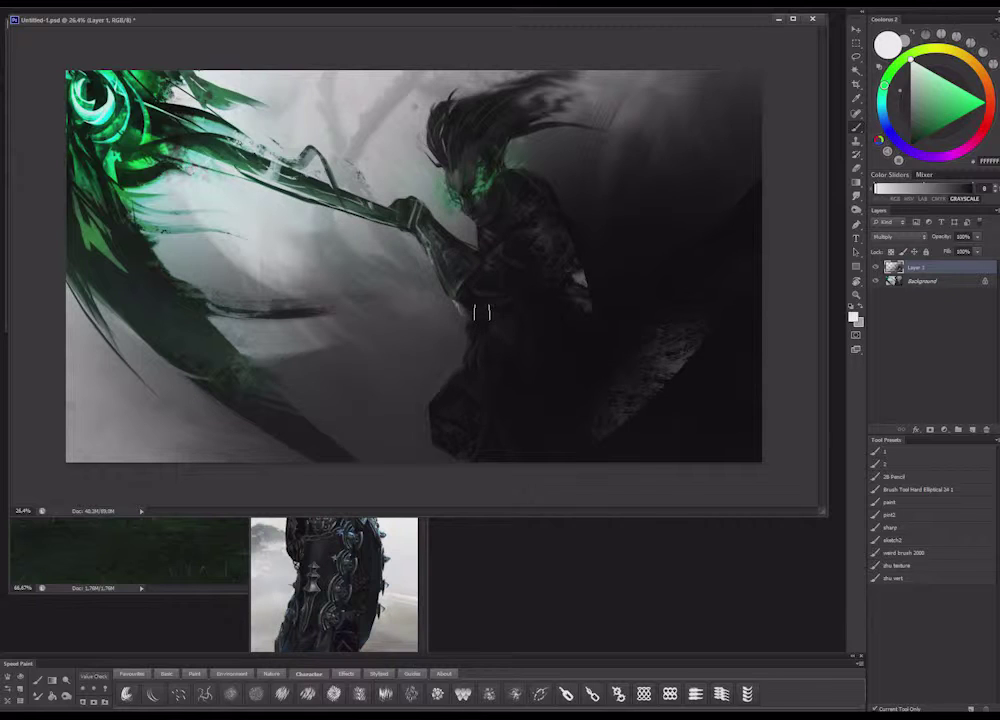
right_click(396, 217)
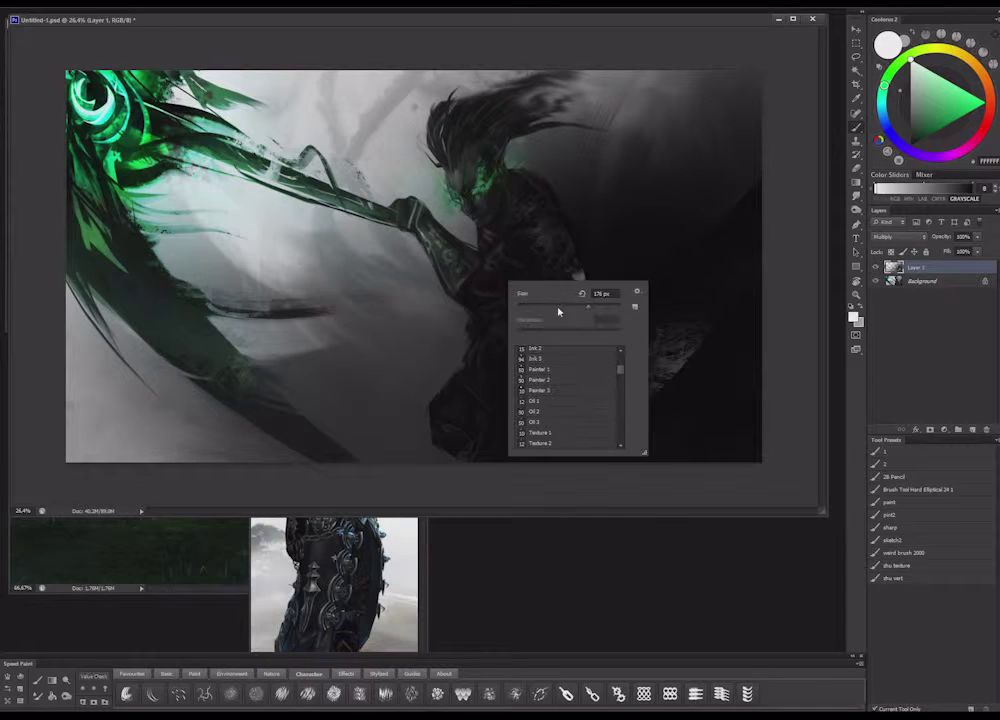
key(Return)
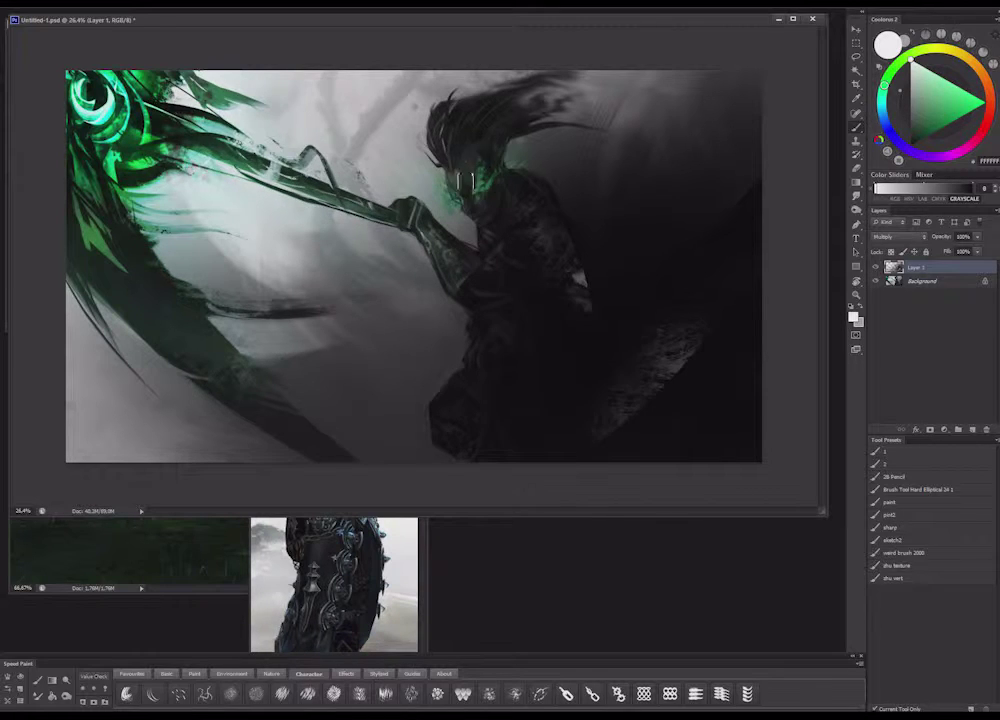
mouse_move(487, 172)
mouse_down()
mouse_move(476, 176)
mouse_move(491, 177)
mouse_move(477, 203)
mouse_move(450, 186)
mouse_move(461, 203)
mouse_up()
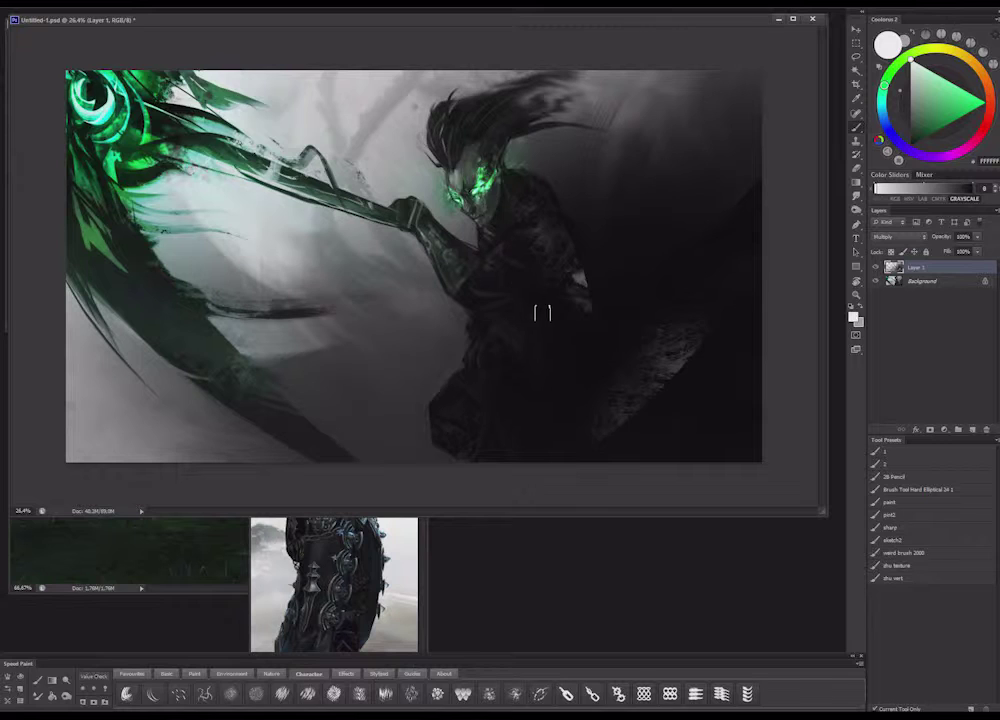
Erase the Multiply shading around the warrior's glowing face
key(e)
click(147, 678)
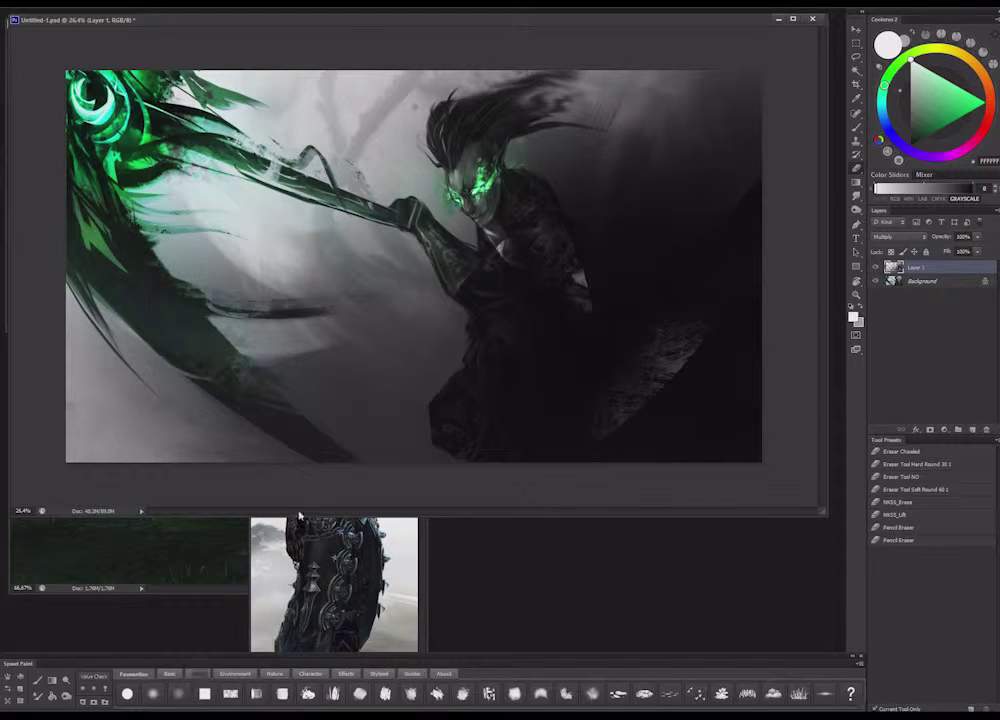
mouse_move(441, 192)
mouse_down()
mouse_move(461, 228)
mouse_move(422, 162)
mouse_up()
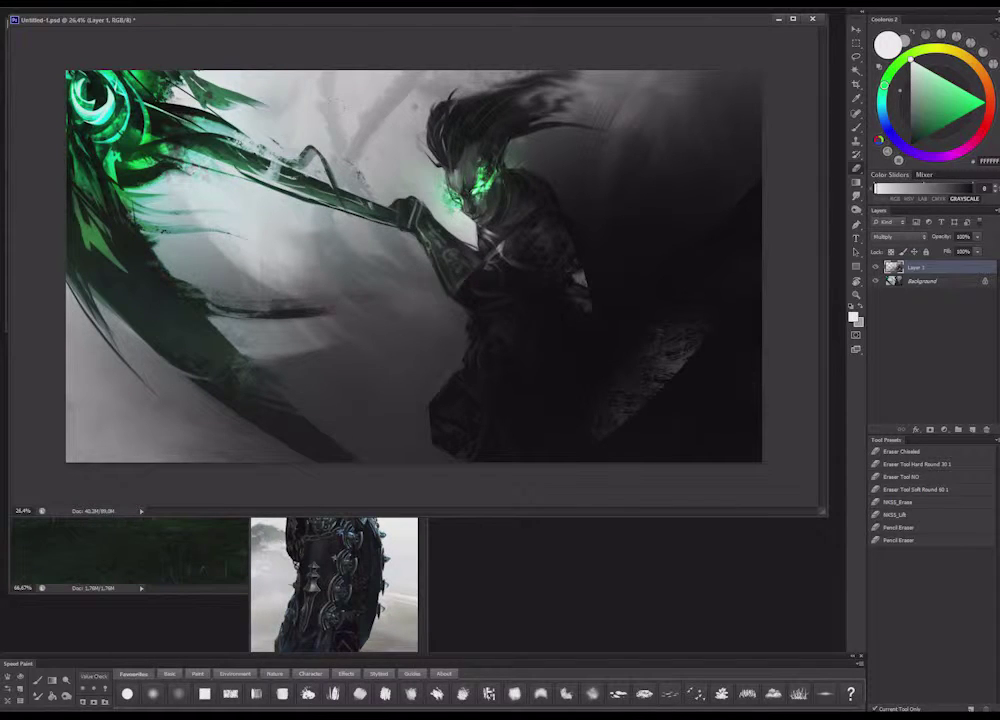
Resize the eraser and thin out the shading over the warrior's torso, cape, upper-right background and lower background
right_click(582, 211)
click(683, 246)
mouse_move(555, 180)
mouse_down()
mouse_move(580, 265)
mouse_move(655, 325)
mouse_up()
mouse_move(530, 300)
mouse_down()
mouse_move(505, 330)
mouse_move(510, 315)
mouse_up()
drag(525, 175, 560, 240)
mouse_move(625, 270)
mouse_down()
mouse_move(715, 190)
mouse_move(735, 110)
mouse_up()
drag(530, 165, 570, 85)
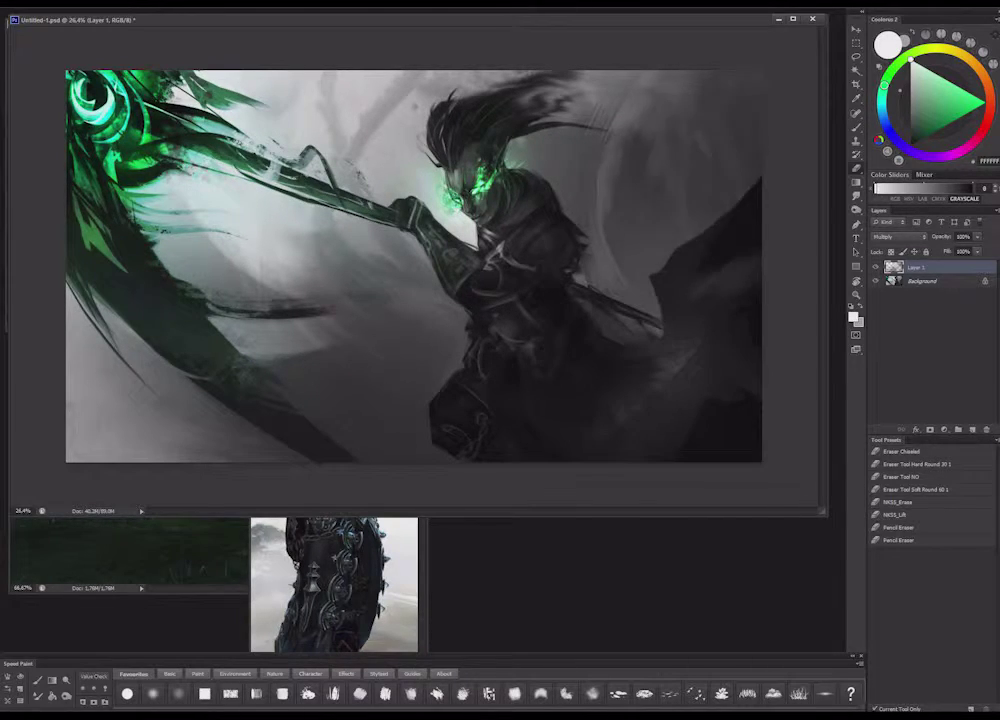
drag(400, 410, 305, 312)
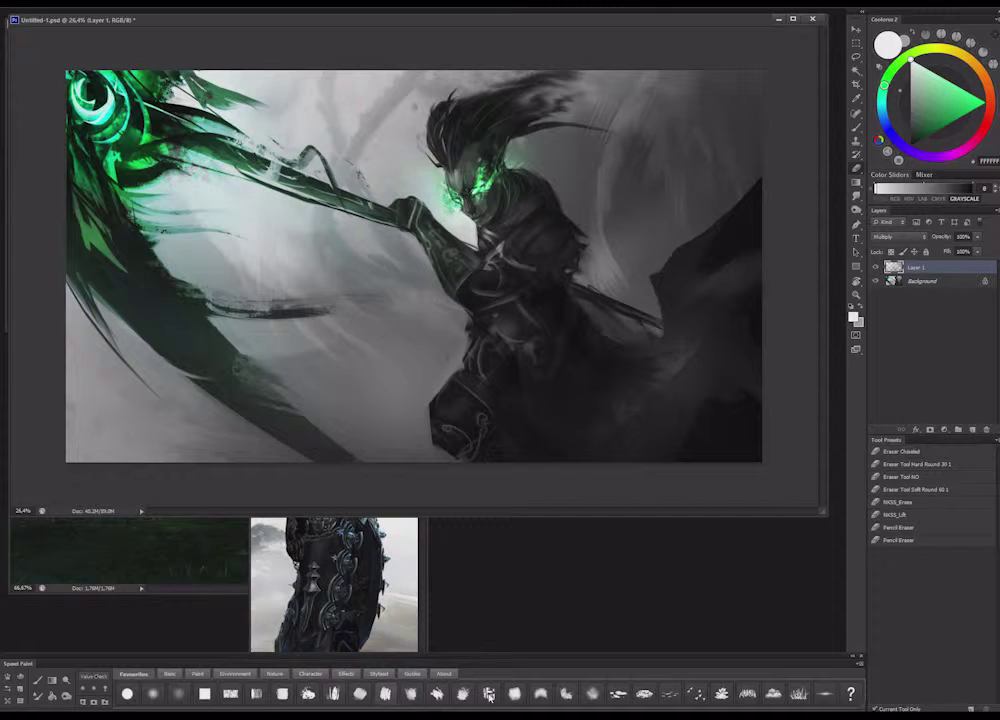
Undo a trial stroke beside the cape and brush white over the leg armour on Layer 1 with a resized brush
key(b)
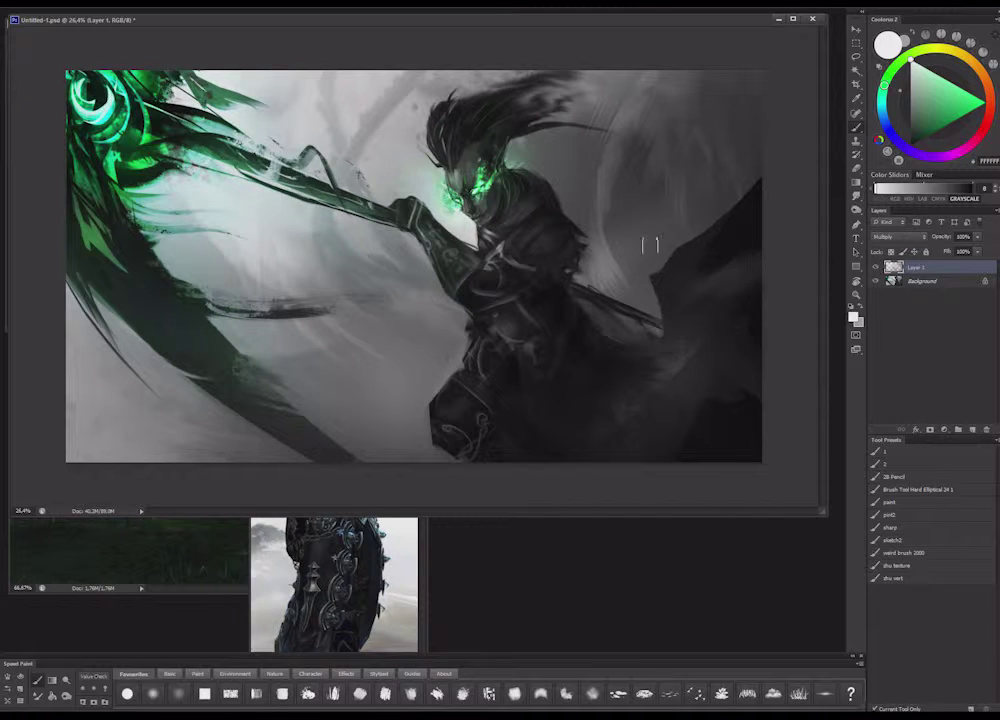
drag(662, 245, 726, 190)
key(ctrl+z)
right_click(626, 221)
click(678, 245)
mouse_move(467, 394)
mouse_down()
mouse_move(452, 419)
mouse_move(461, 433)
mouse_up()
right_click(516, 393)
click(600, 420)
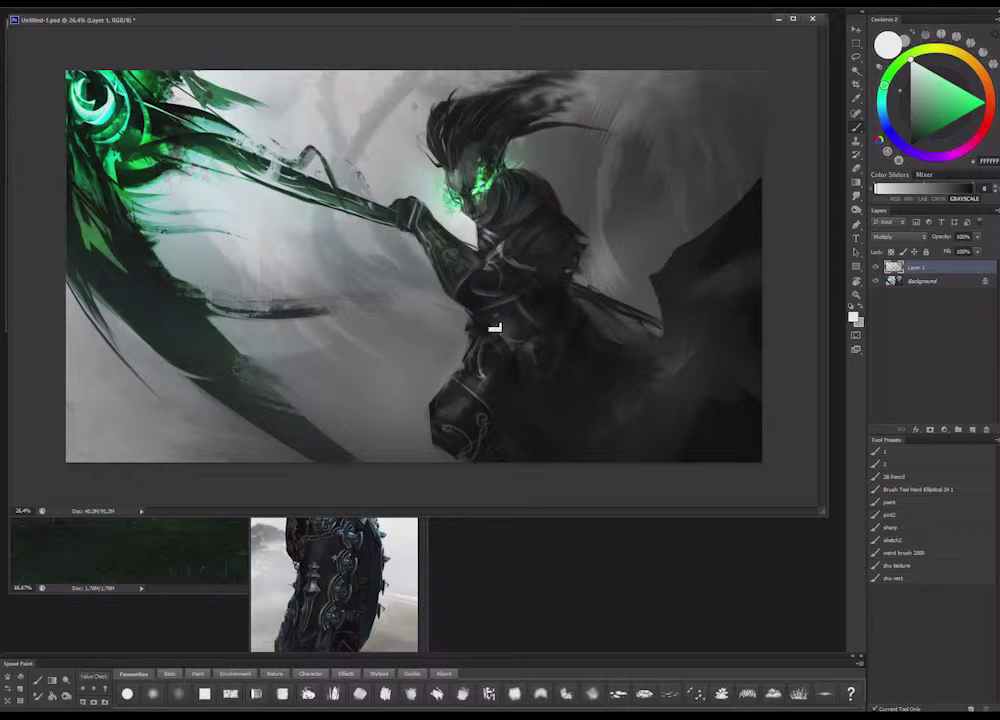
Add a new layer above Layer 1 and paint the warrior's collar and upper shoulder in sampled dark greys with an enlarged brush
click(975, 430)
right_click(724, 317)
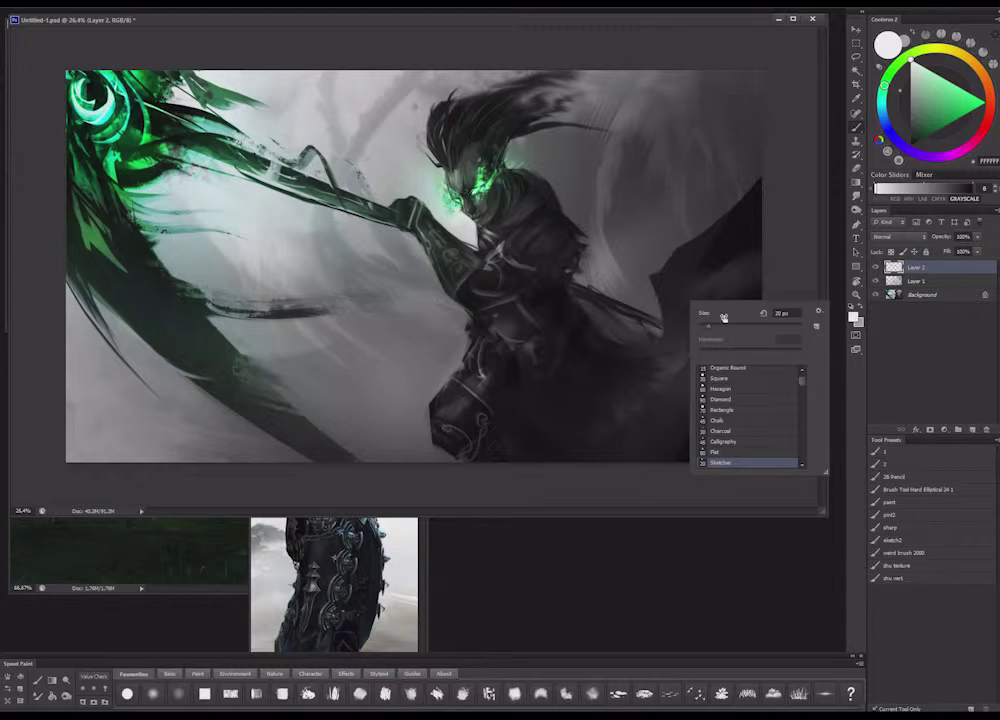
click(763, 327)
alt+click(556, 214)
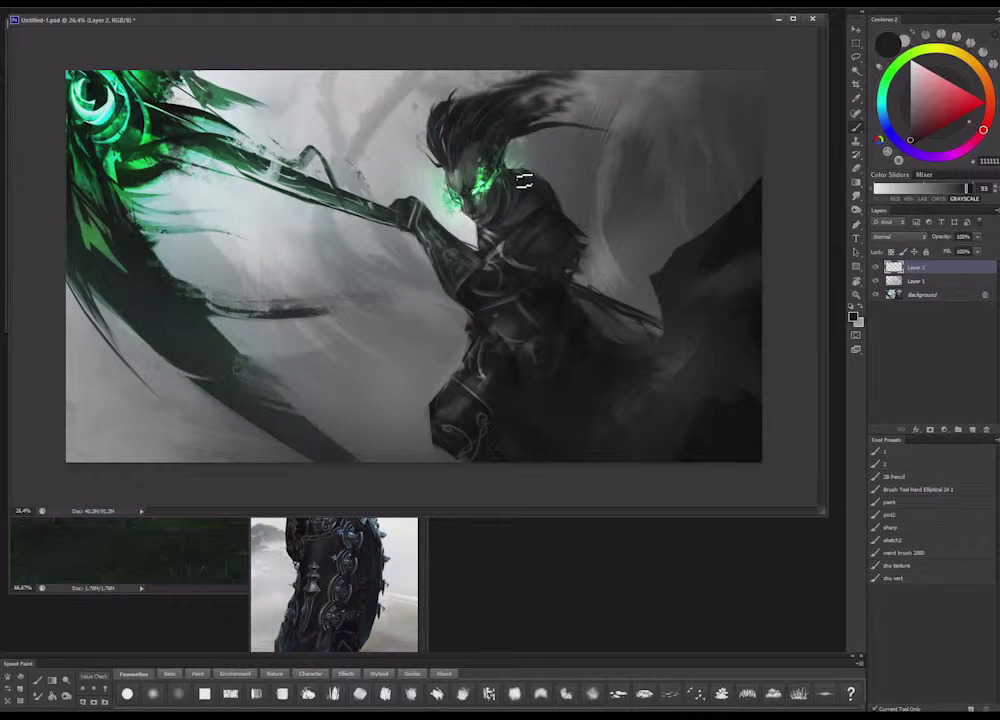
right_click(553, 184)
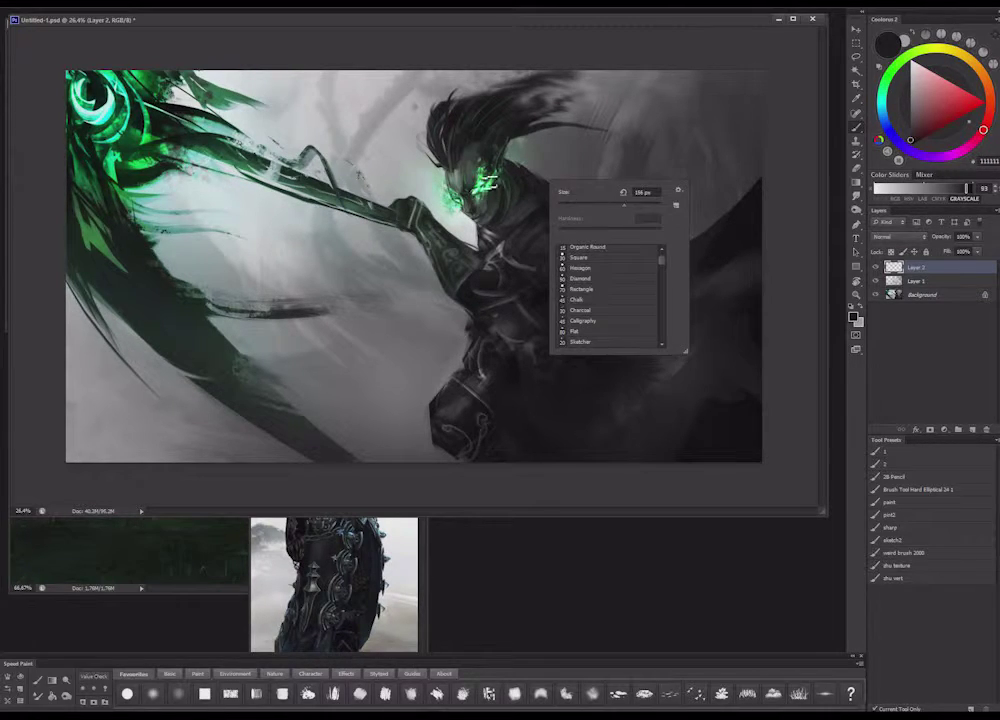
click(514, 187)
right_click(518, 197)
key(Escape)
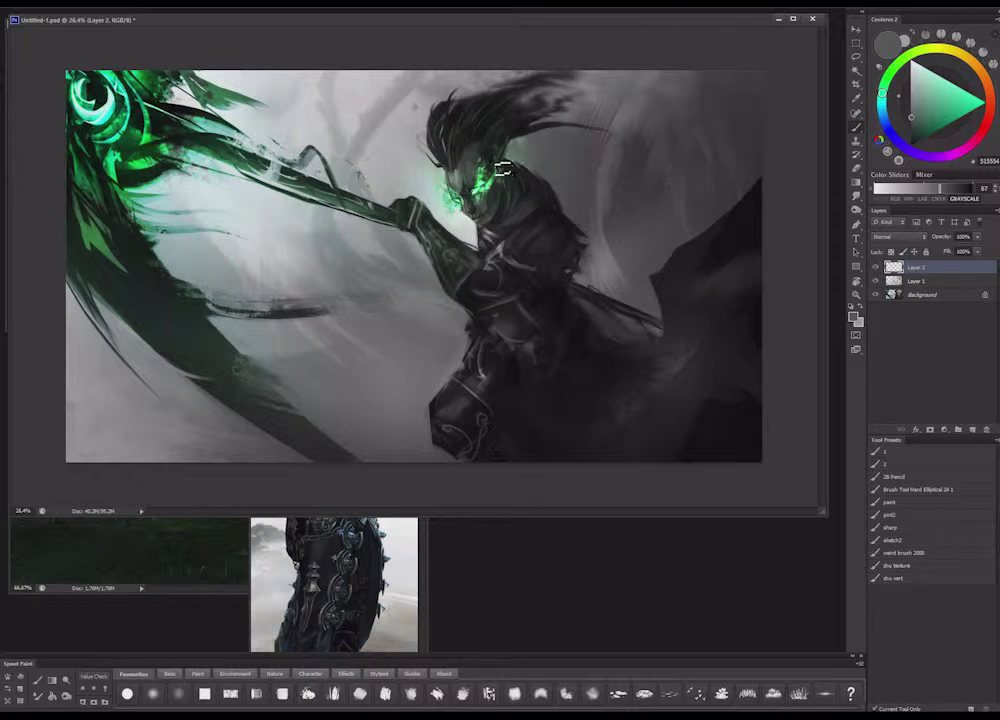
Clean up the collar strokes with a resized eraser and repaint the folds behind the warrior's face in near-black
key(e)
right_click(553, 209)
key(Escape)
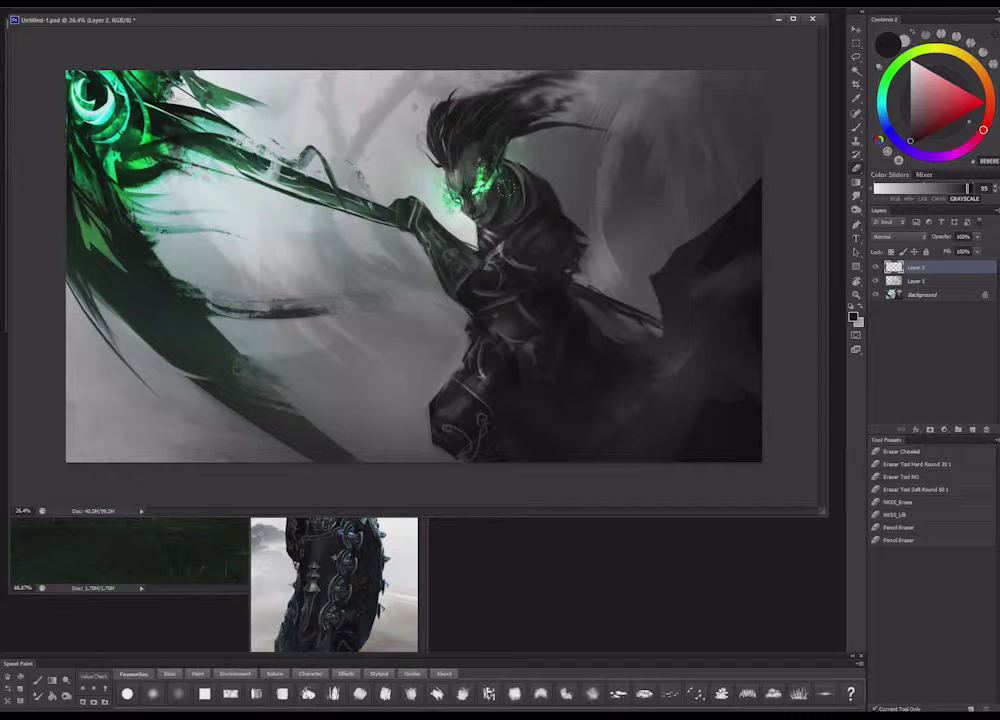
key(b)
right_click(585, 185)
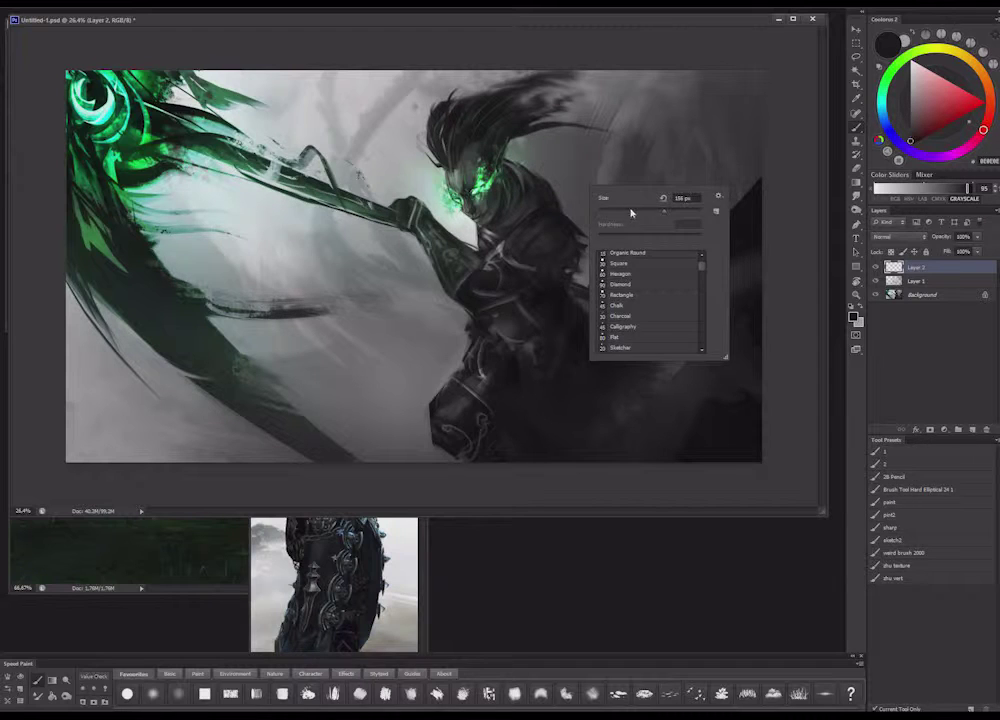
key(Escape)
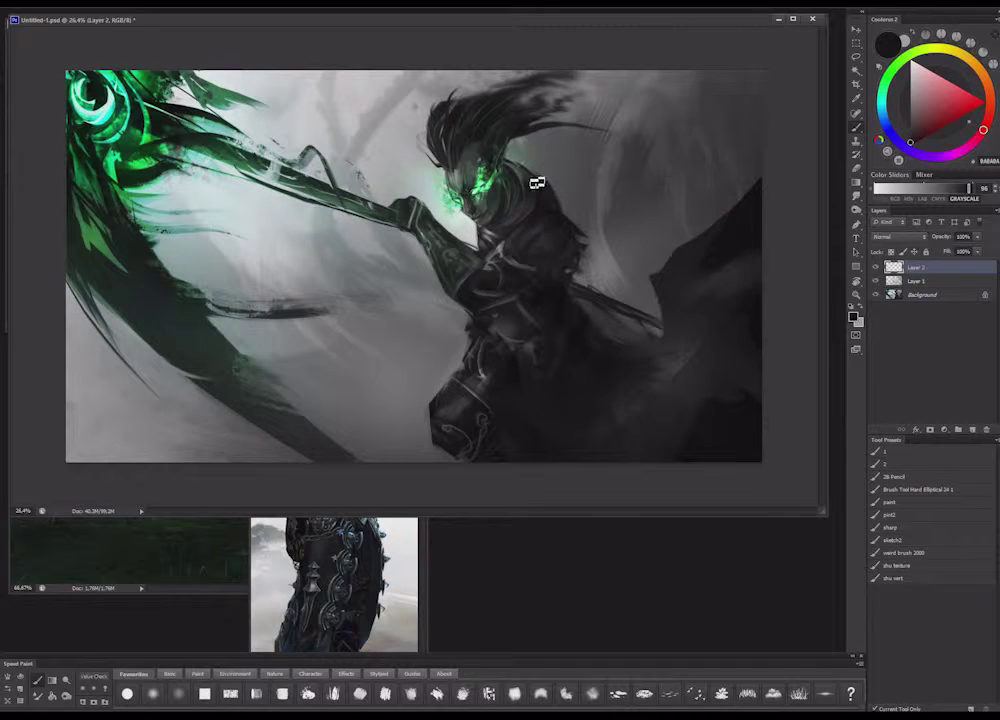
Paint dark spiky strands along the back edge of the warrior's shoulder, resizing the brush and sampling nearby tones
right_click(621, 257)
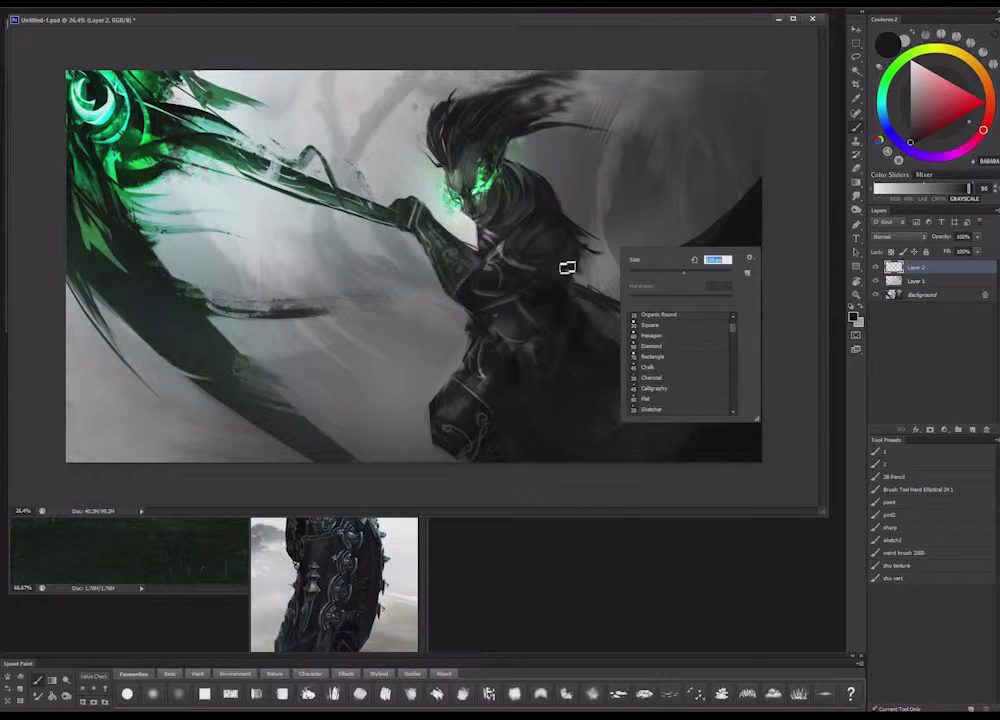
key(Escape)
alt+click(547, 208)
alt+click(572, 197)
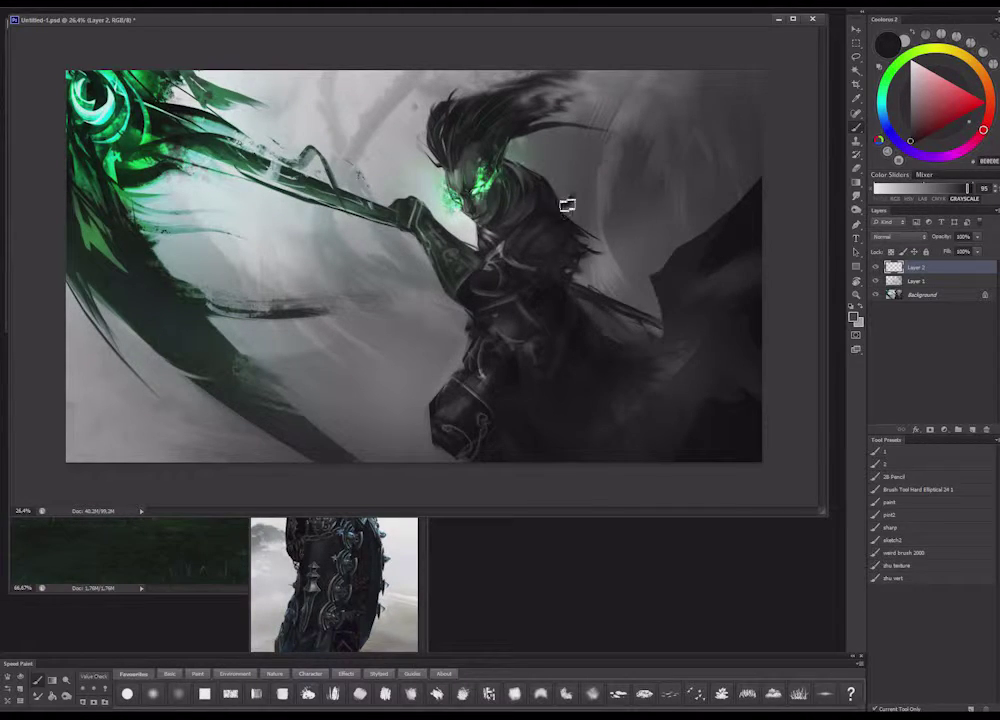
alt+click(570, 279)
right_click(618, 257)
key(Escape)
right_click(585, 237)
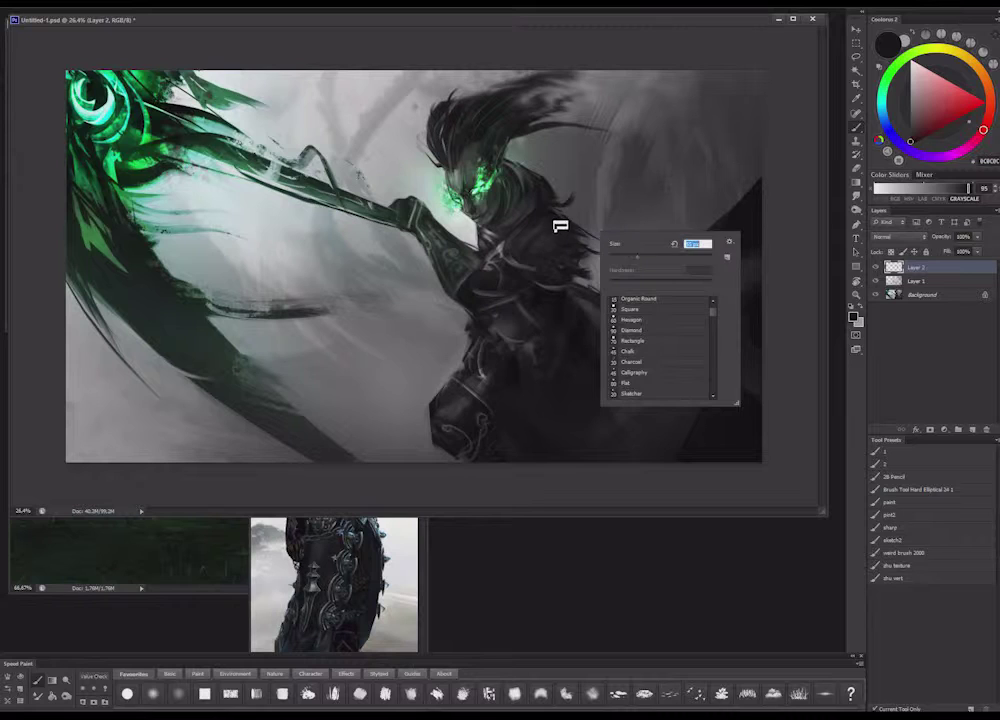
key(Escape)
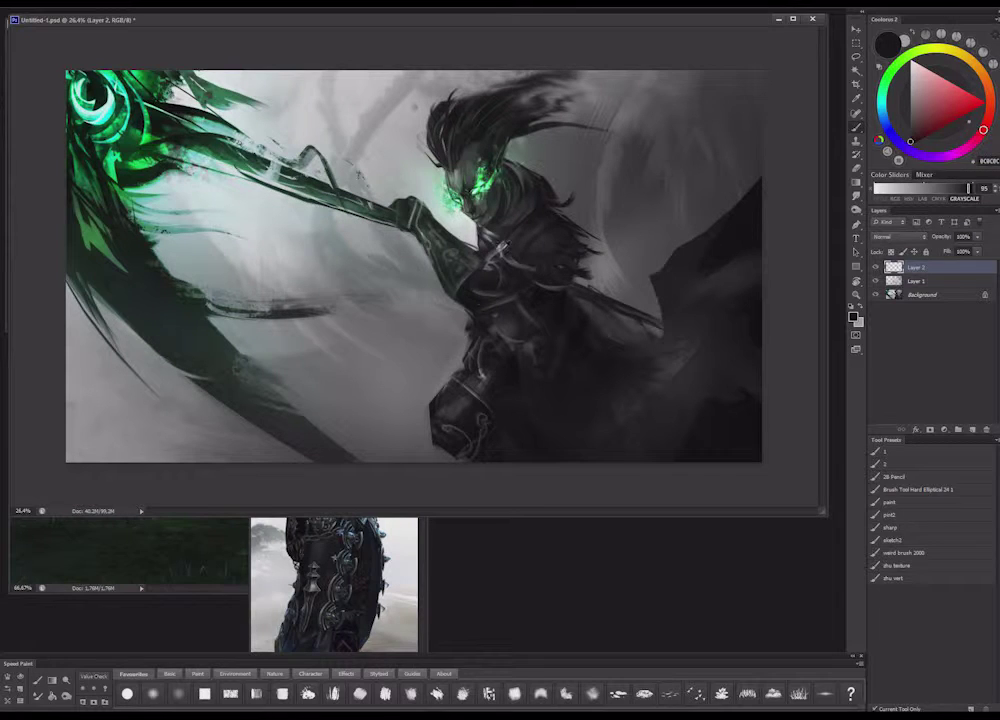
Switch to the Hard Round brush and draw thin trim lines over the warrior's shoulder plate in a sampled grey
alt+click(587, 271)
right_click(590, 250)
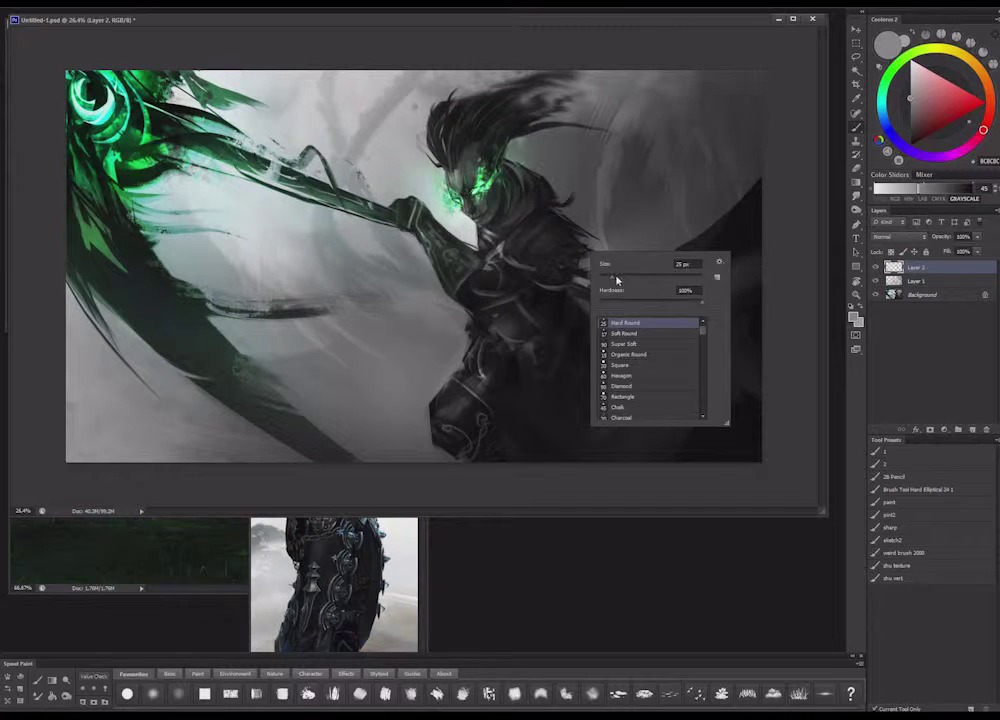
key(Escape)
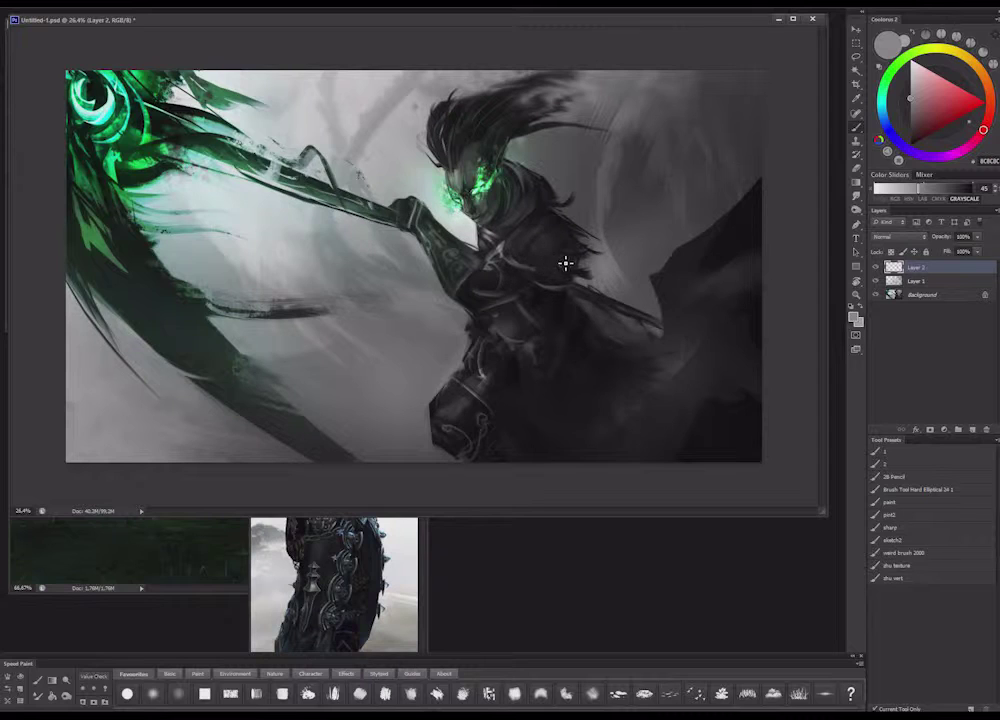
right_click(566, 264)
alt+click(514, 238)
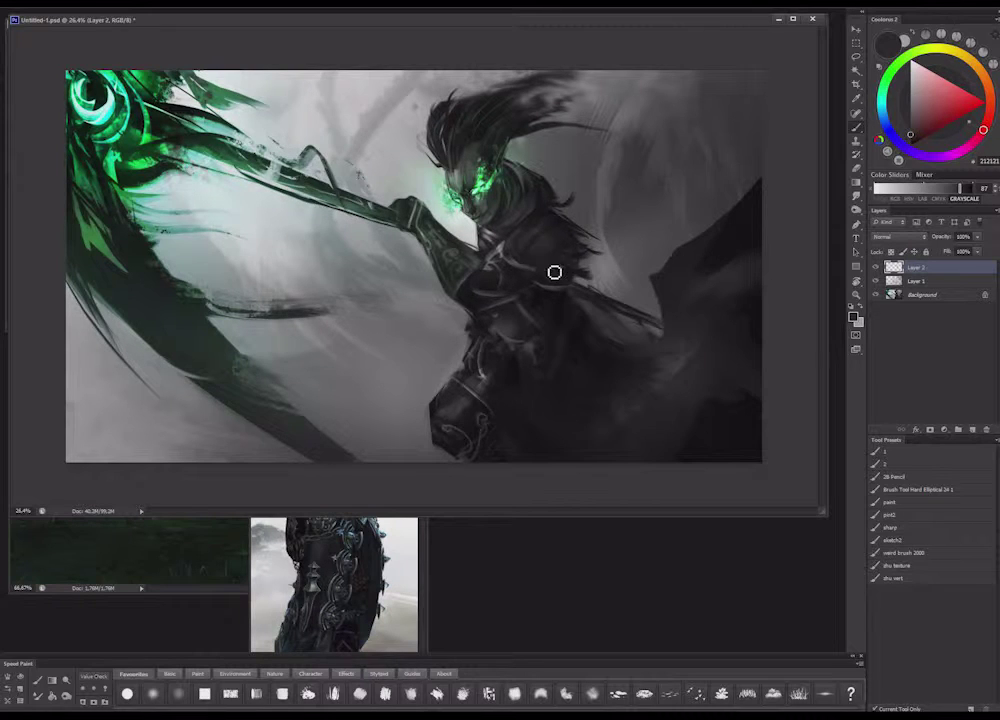
alt+click(532, 248)
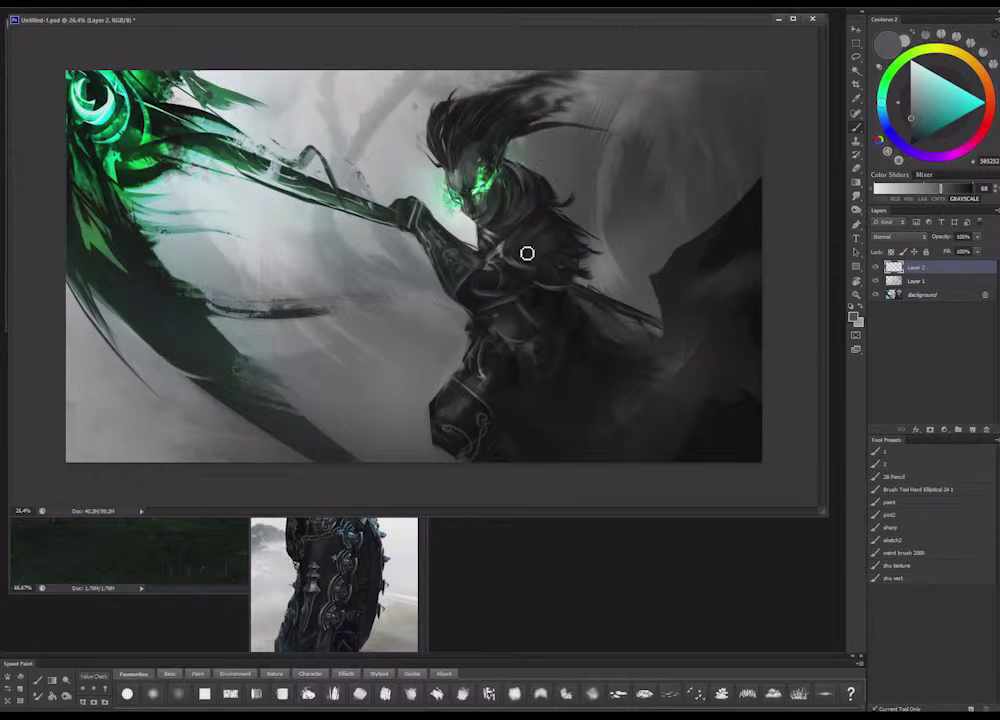
right_click(585, 231)
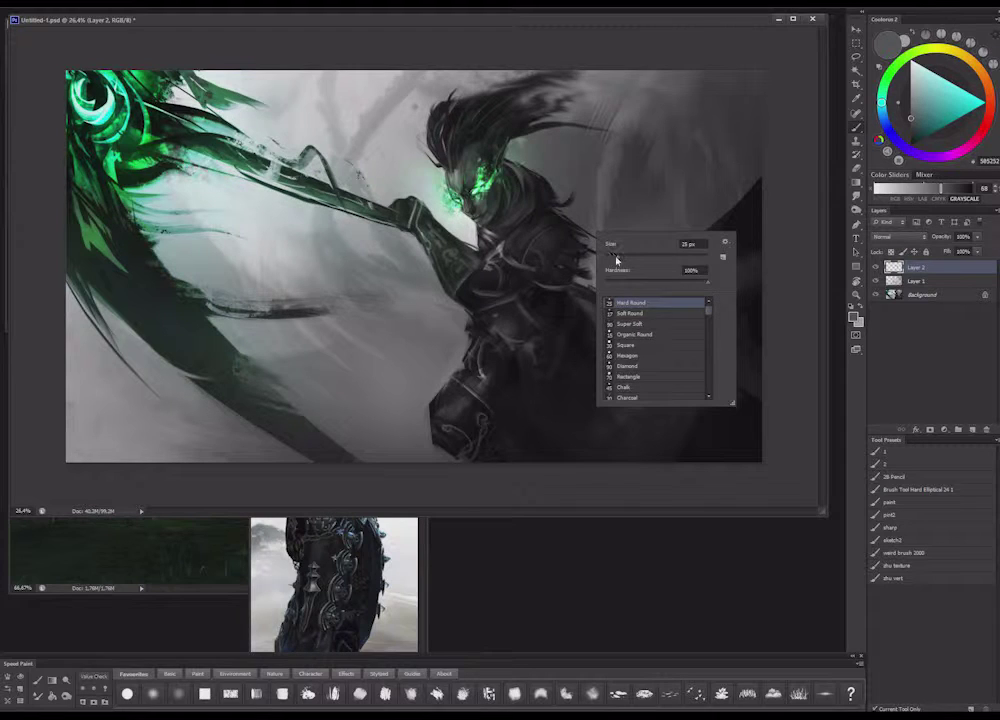
key(Escape)
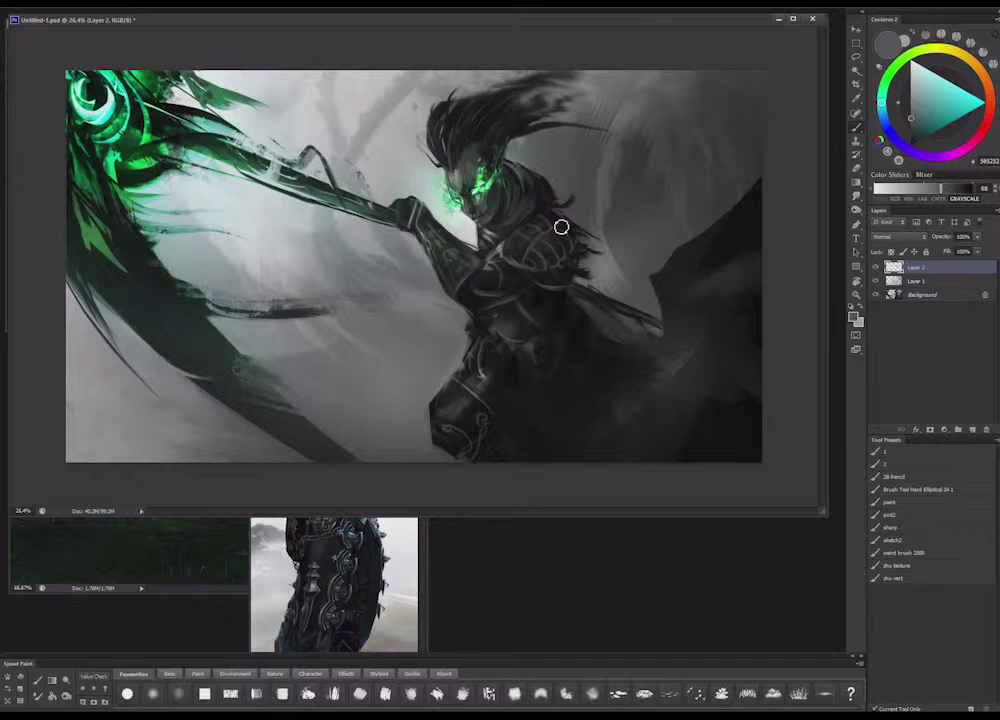
Resize the Hard Round brush and extend the curved grey trim across the shoulder plate and its front edge
right_click(572, 252)
click(575, 254)
click(526, 254)
drag(550, 213, 493, 279)
drag(547, 219, 524, 237)
right_click(588, 218)
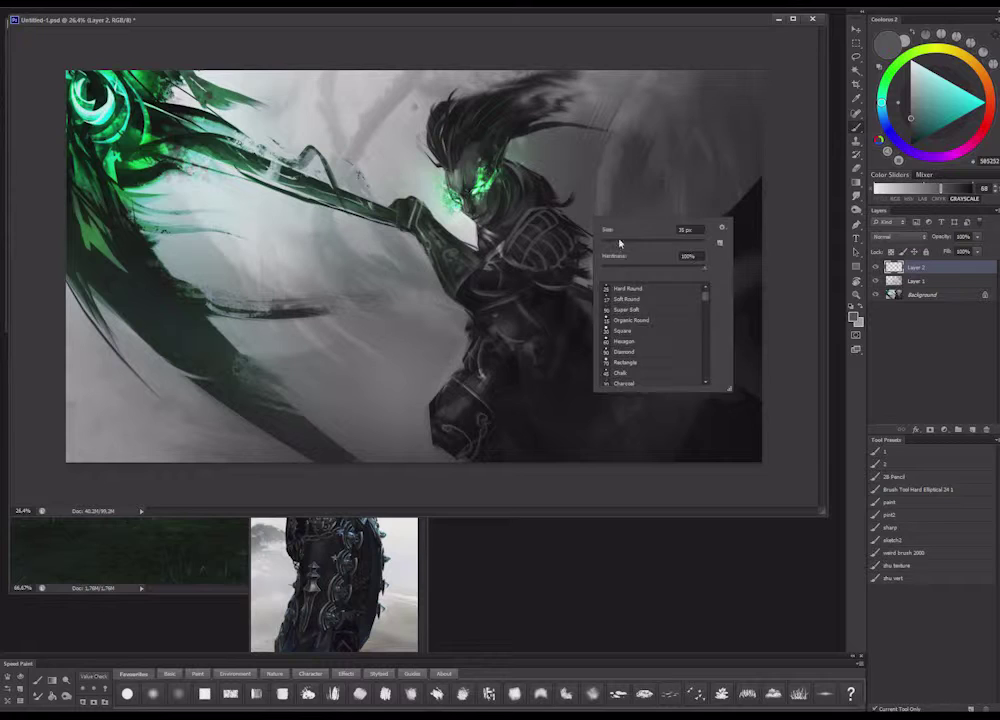
Load the "paint" brush preset and shade between the shoulder plate's trim lines with sampled dark tones
alt+click(523, 232)
alt+click(518, 232)
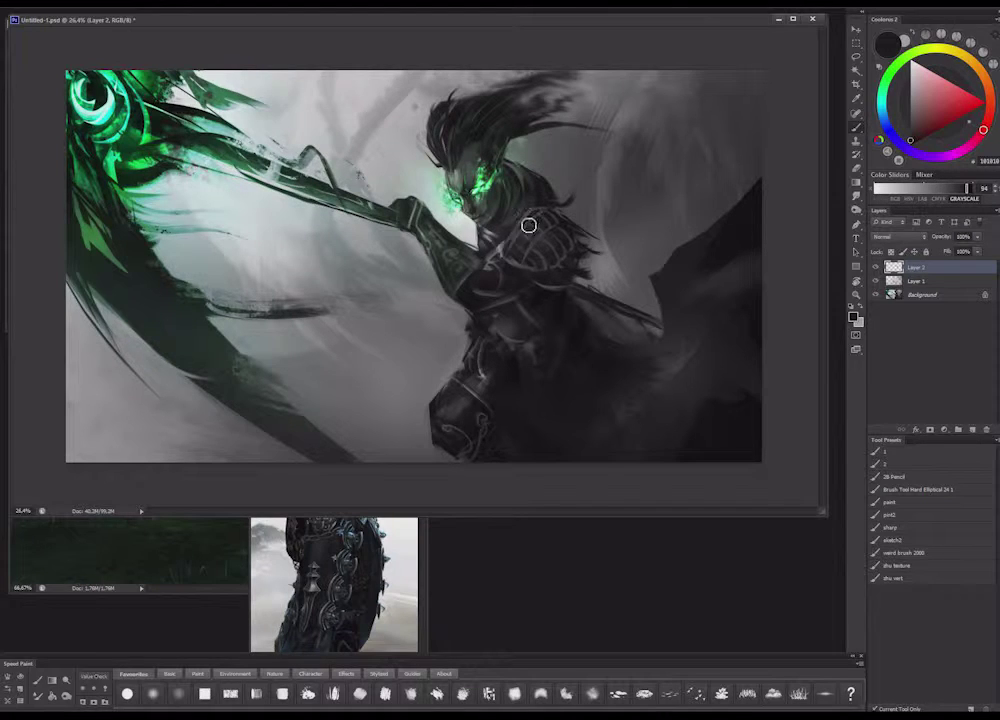
click(900, 505)
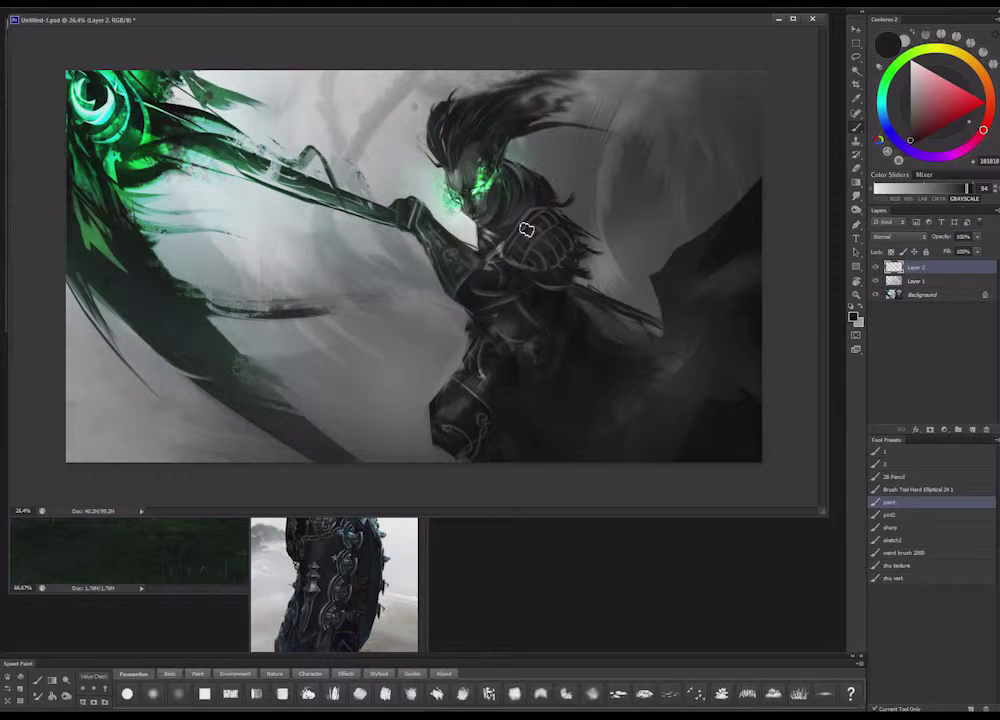
right_click(525, 231)
click(572, 249)
alt+click(522, 264)
mouse_move(508, 254)
mouse_down()
mouse_move(537, 215)
mouse_move(507, 266)
mouse_up()
alt+click(532, 211)
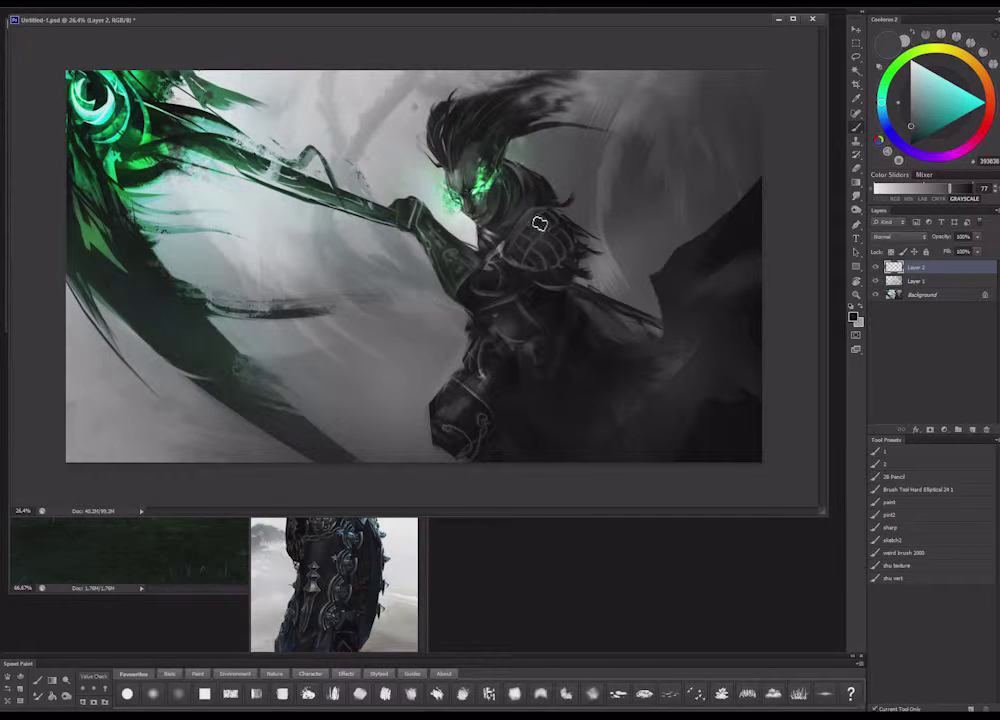
Swap the colours and darken the shoulder plate's ribs and lower edge with near-black strokes at several brush sizes
key(x)
right_click(578, 210)
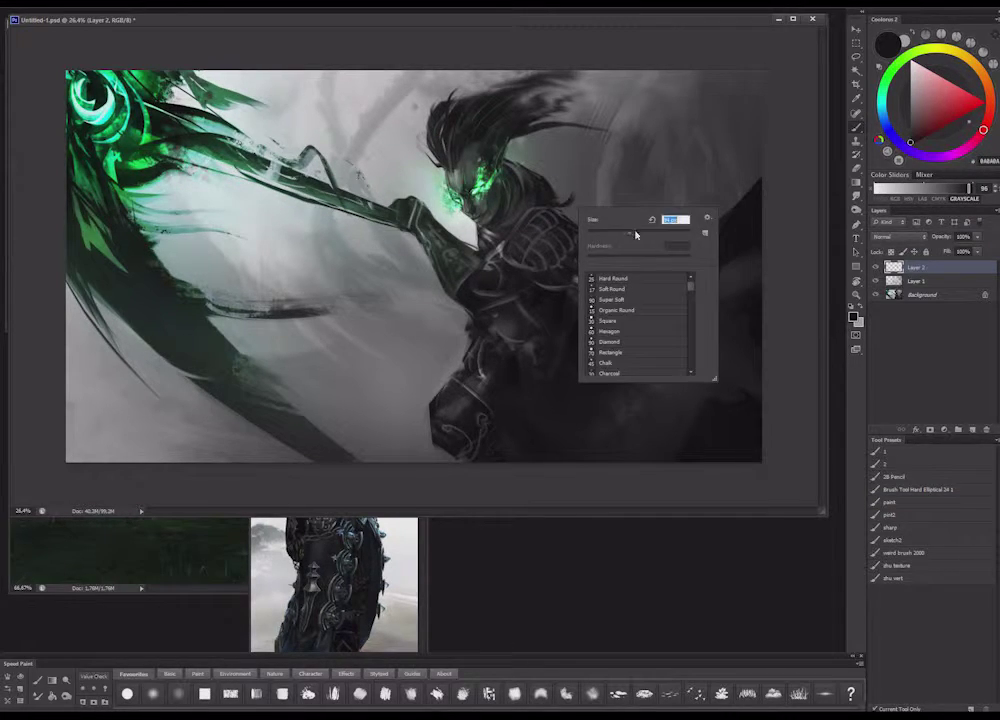
key(Return)
right_click(565, 260)
key(Return)
right_click(563, 258)
key(Return)
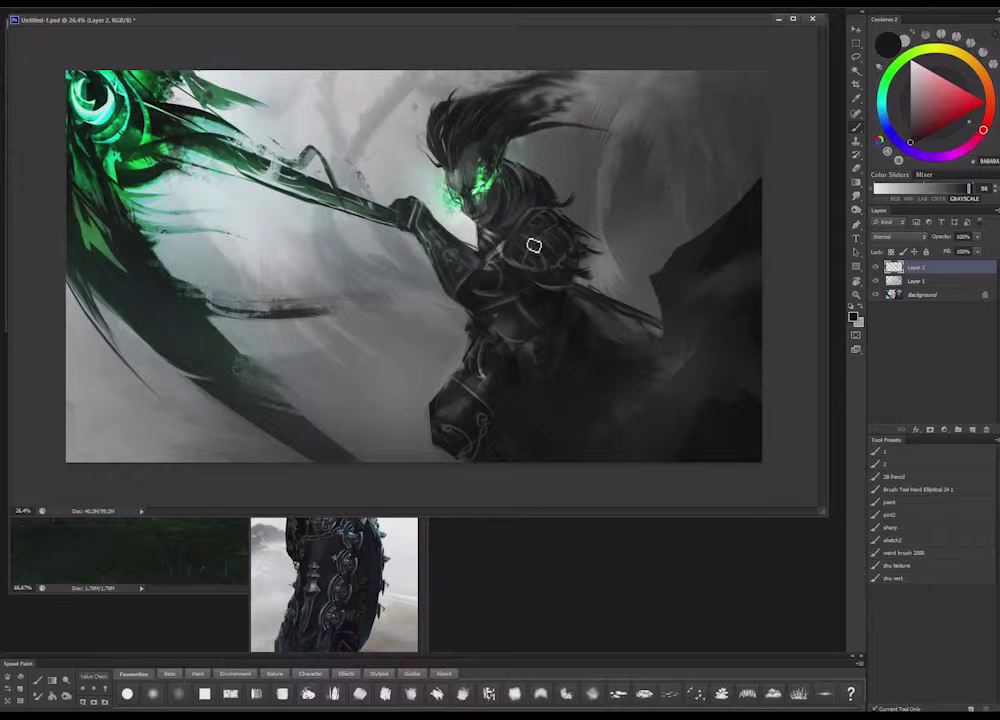
right_click(594, 274)
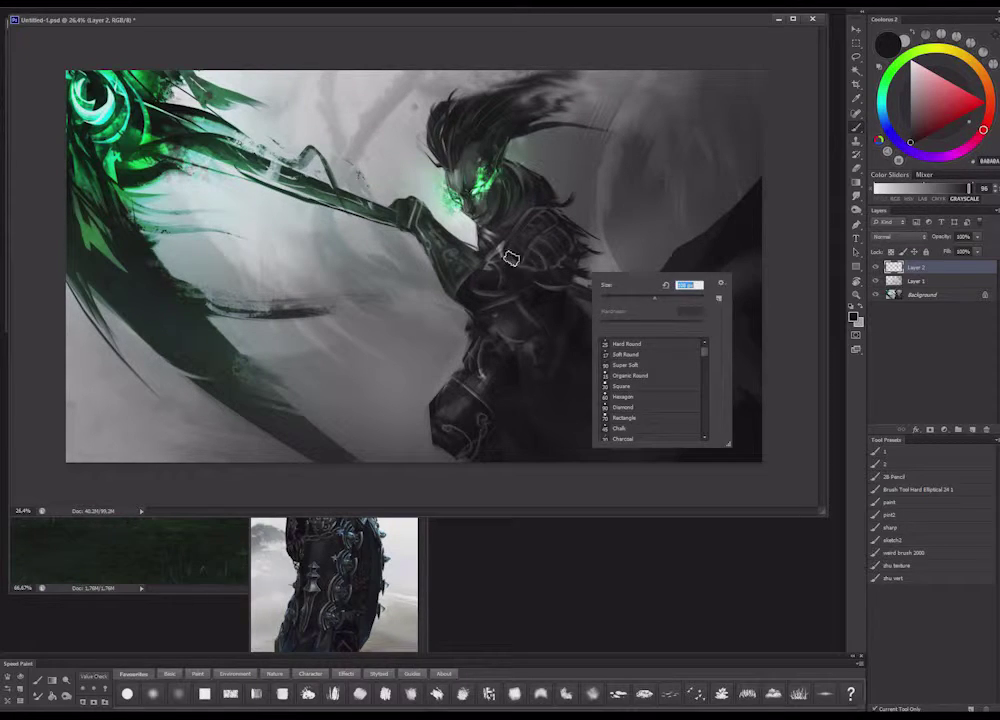
key(Return)
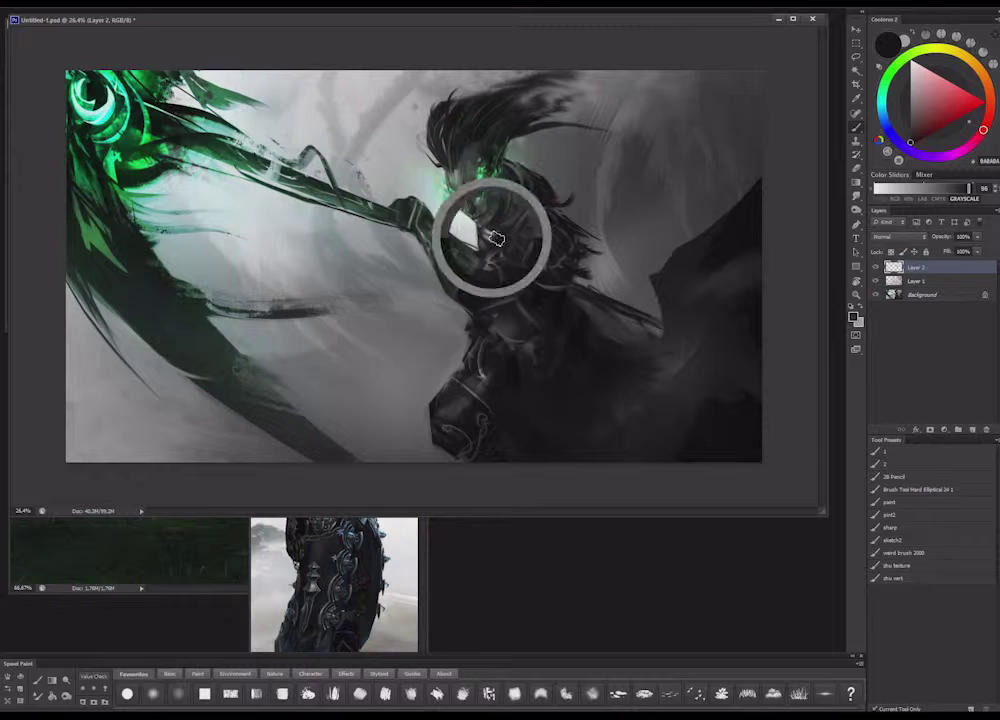
Sample tones around the warrior's chest and paint over its light straps with a resized brush
alt+click(505, 234)
alt+click(473, 236)
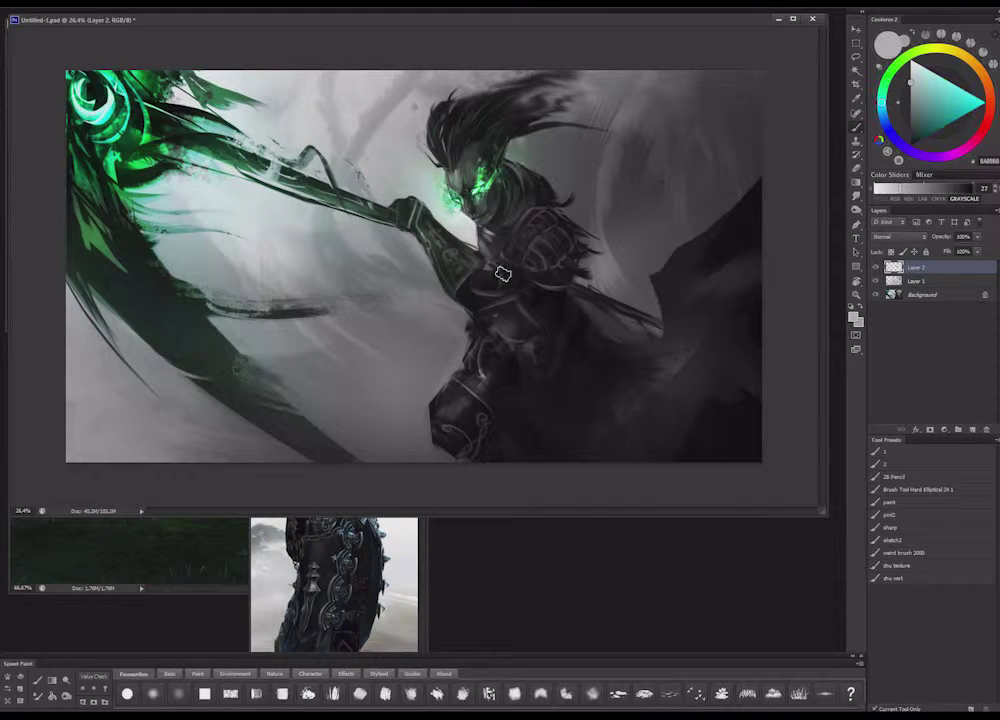
right_click(527, 260)
click(570, 276)
drag(506, 224, 501, 247)
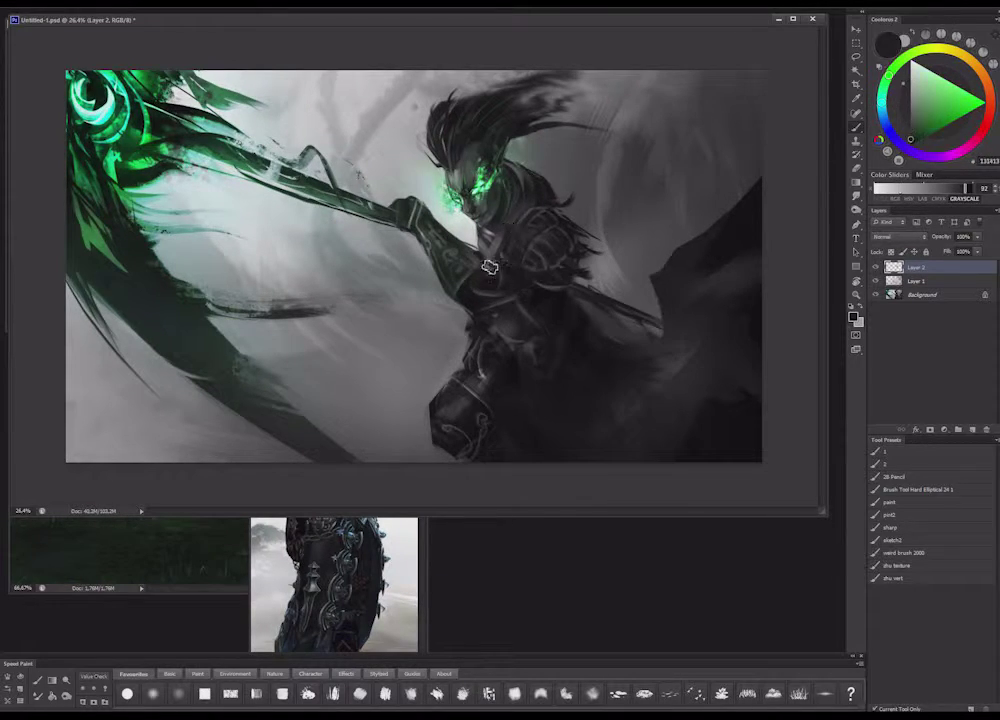
Shade the upper chest between the collar and shoulder plate with sampled dark greys, adjusting the brush size
alt+click(540, 195)
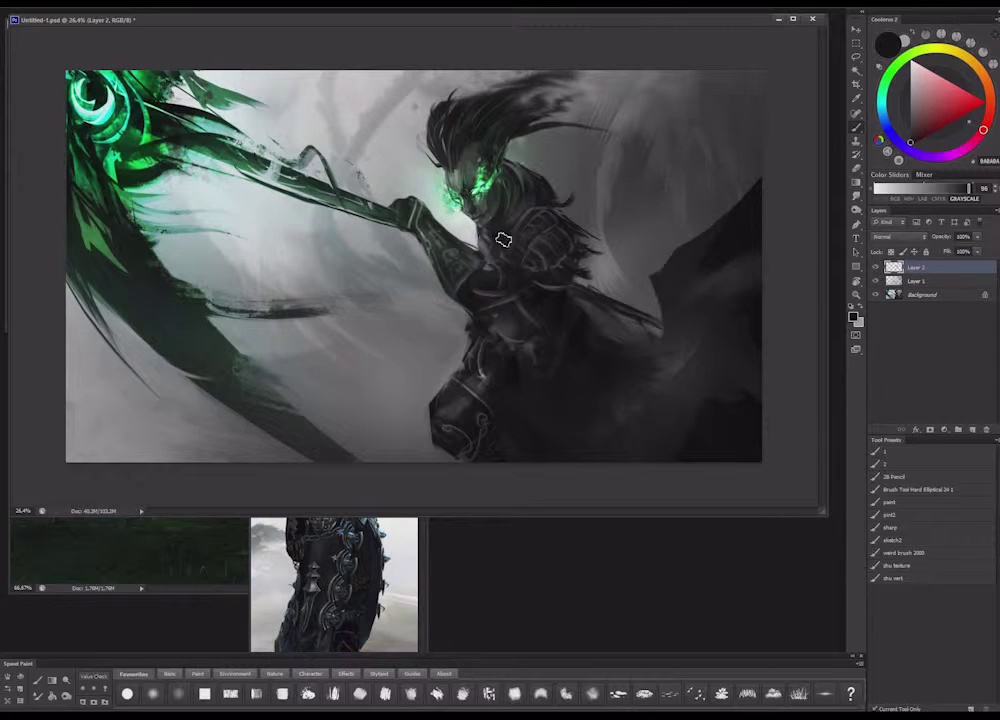
alt+click(518, 218)
alt+click(497, 203)
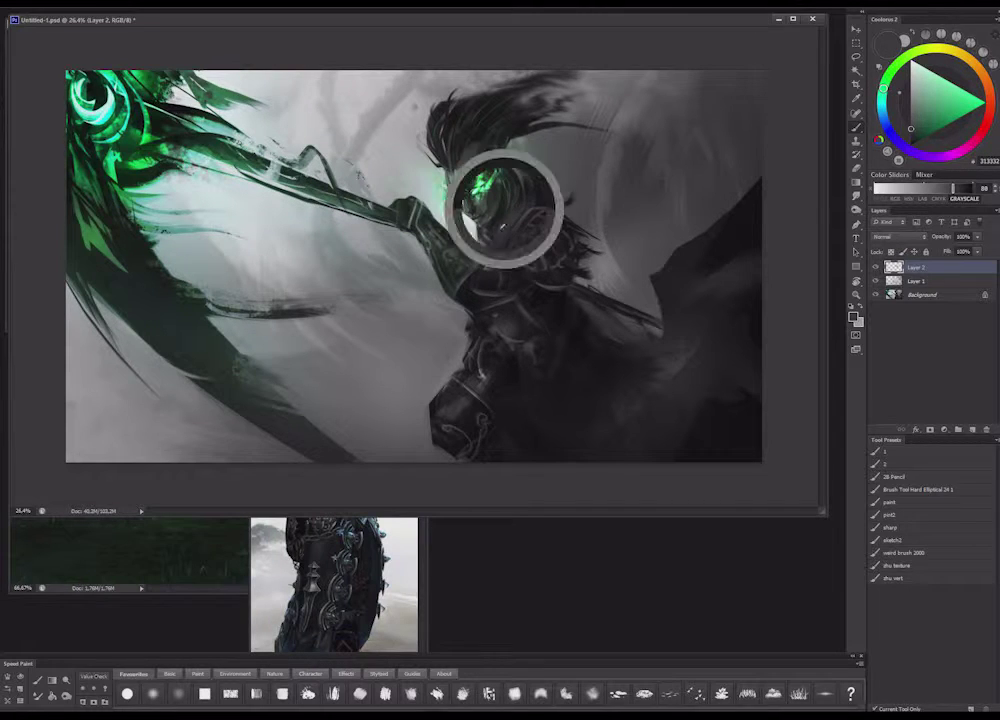
alt+click(510, 228)
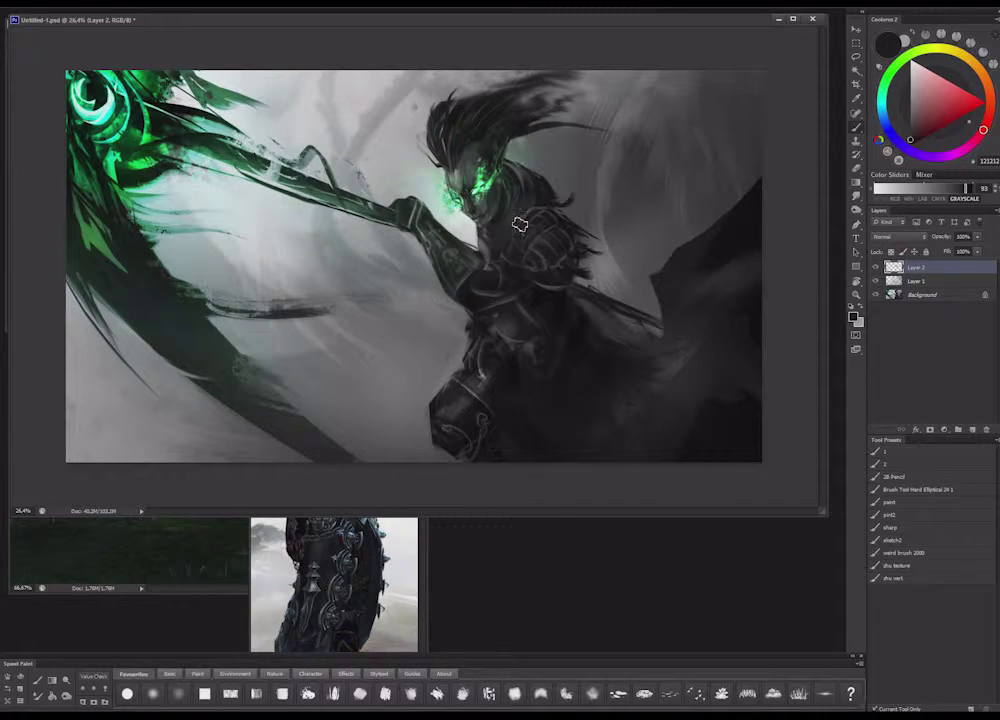
right_click(560, 284)
click(588, 313)
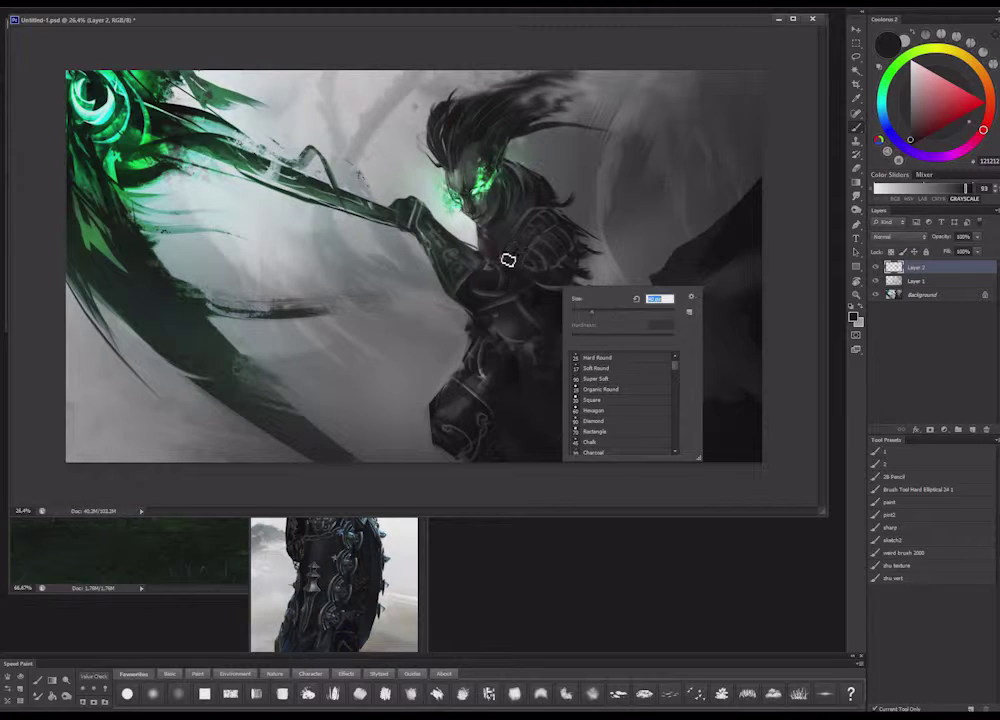
click(478, 280)
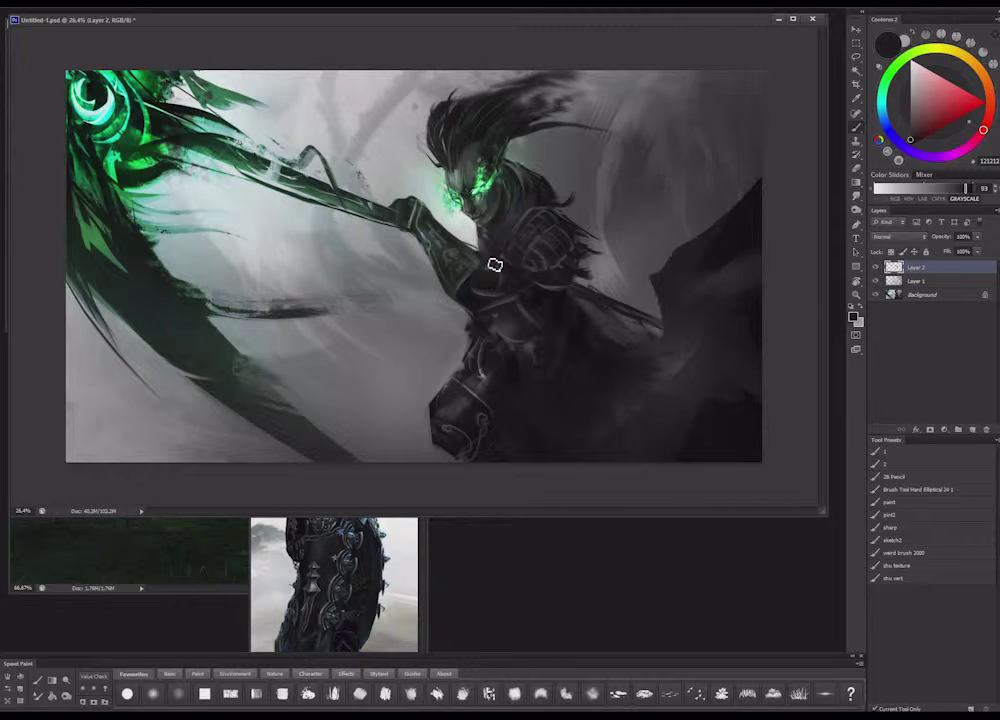
Repaint the lower chest beside the warrior's elbow with sampled dark tones and a resized brush
right_click(535, 217)
key(Escape)
alt+click(487, 283)
alt+click(487, 290)
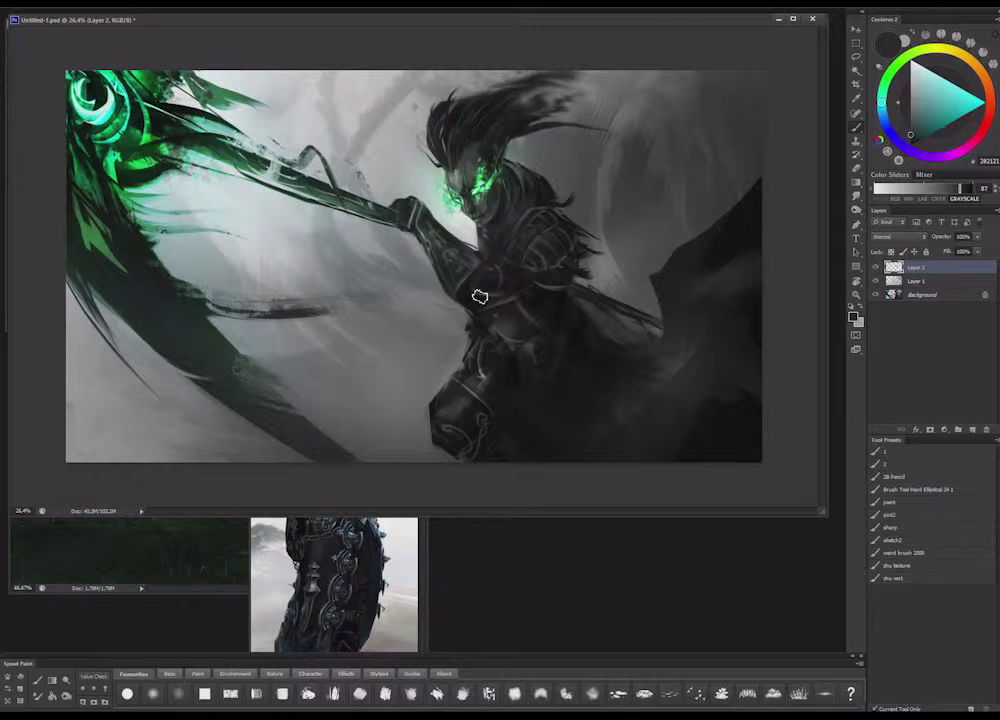
right_click(561, 291)
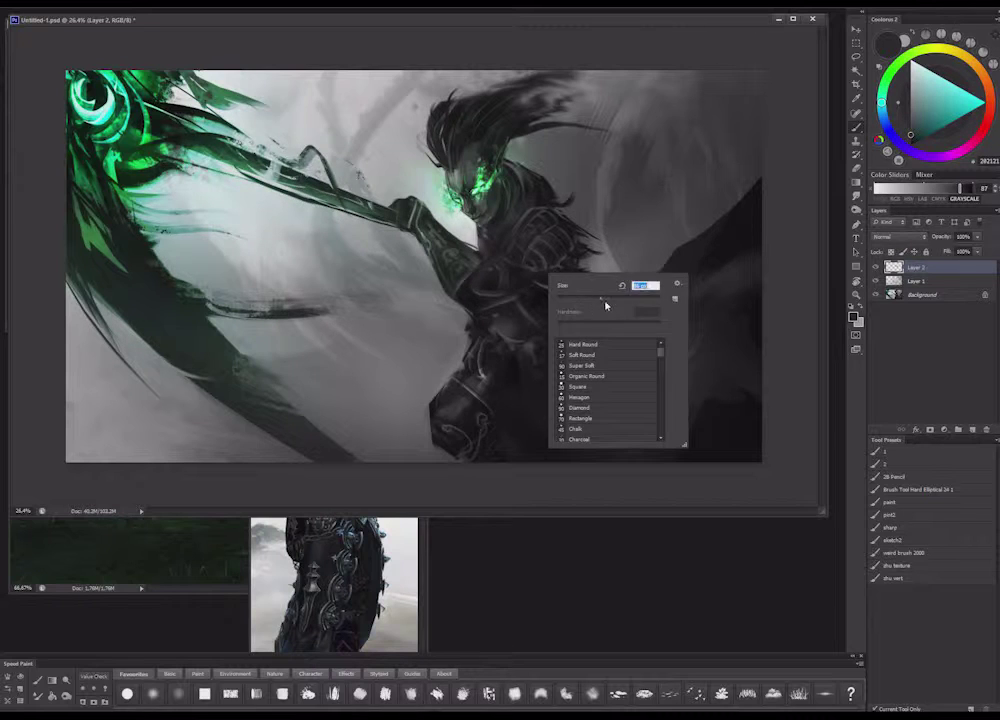
click(505, 292)
alt+click(495, 276)
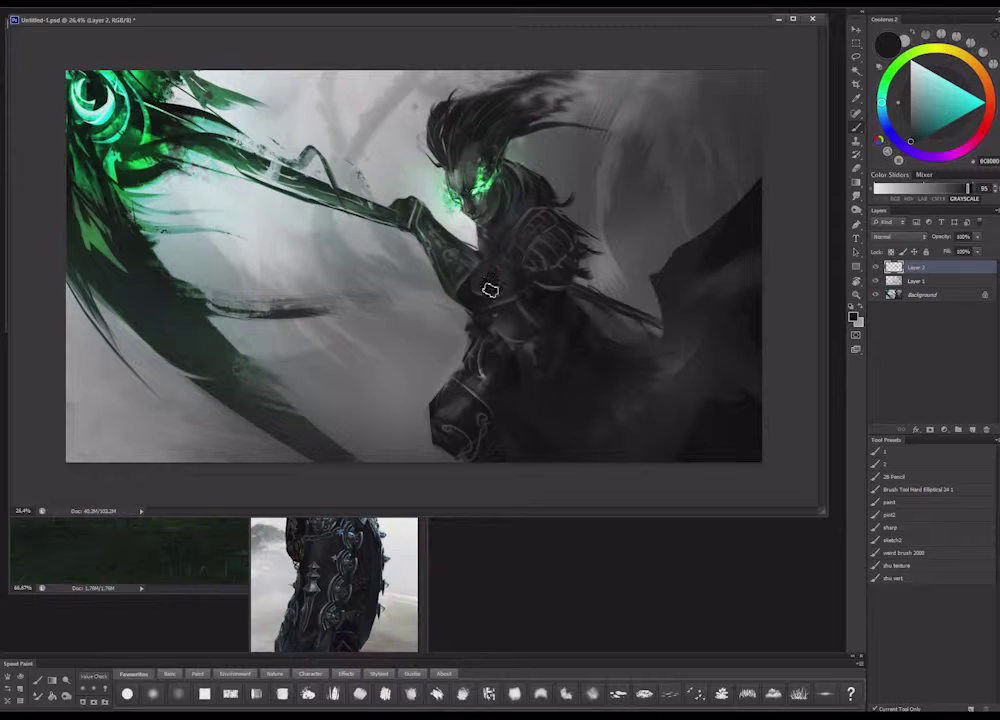
Repaint the straps on the warrior's lower chest with sampled dark greys and a resized brush
alt+click(485, 307)
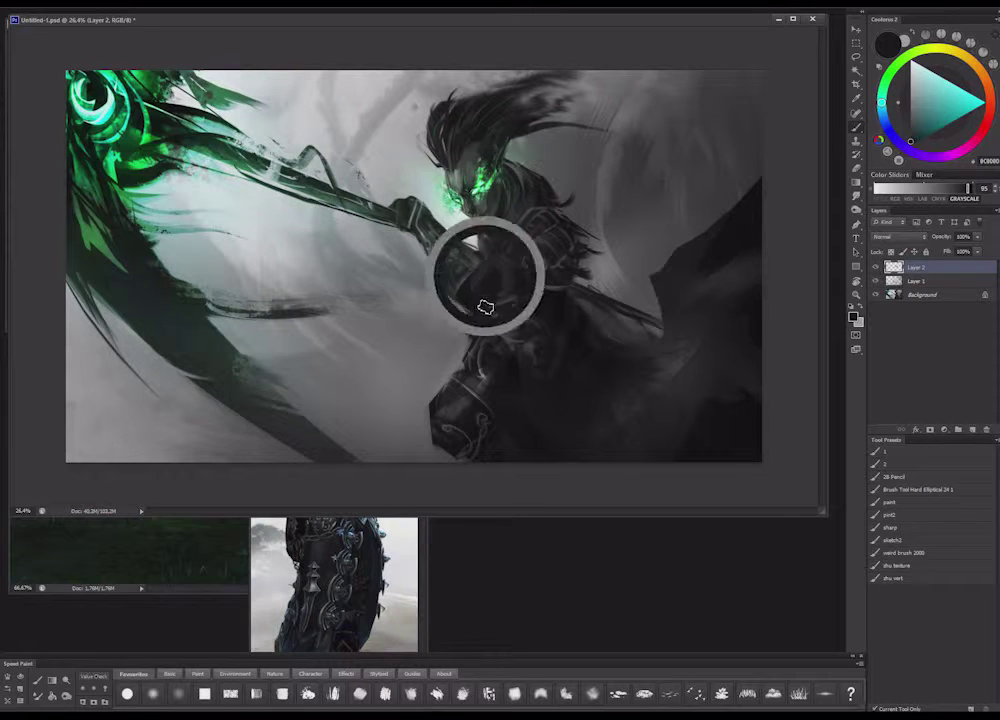
alt+click(507, 298)
right_click(541, 273)
click(514, 283)
right_click(537, 288)
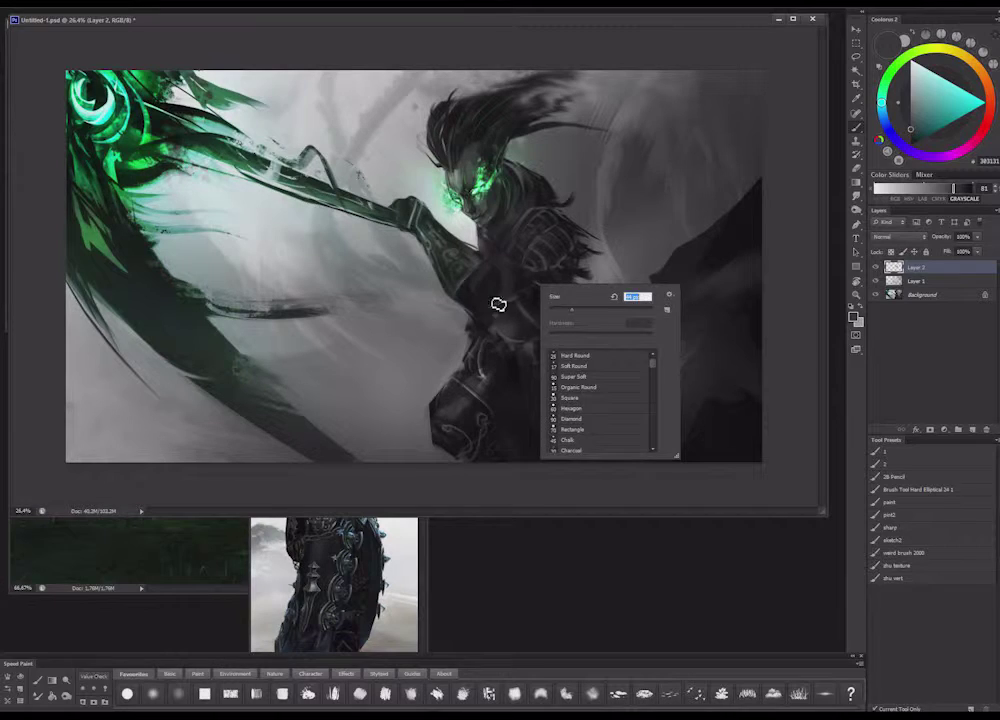
key(Escape)
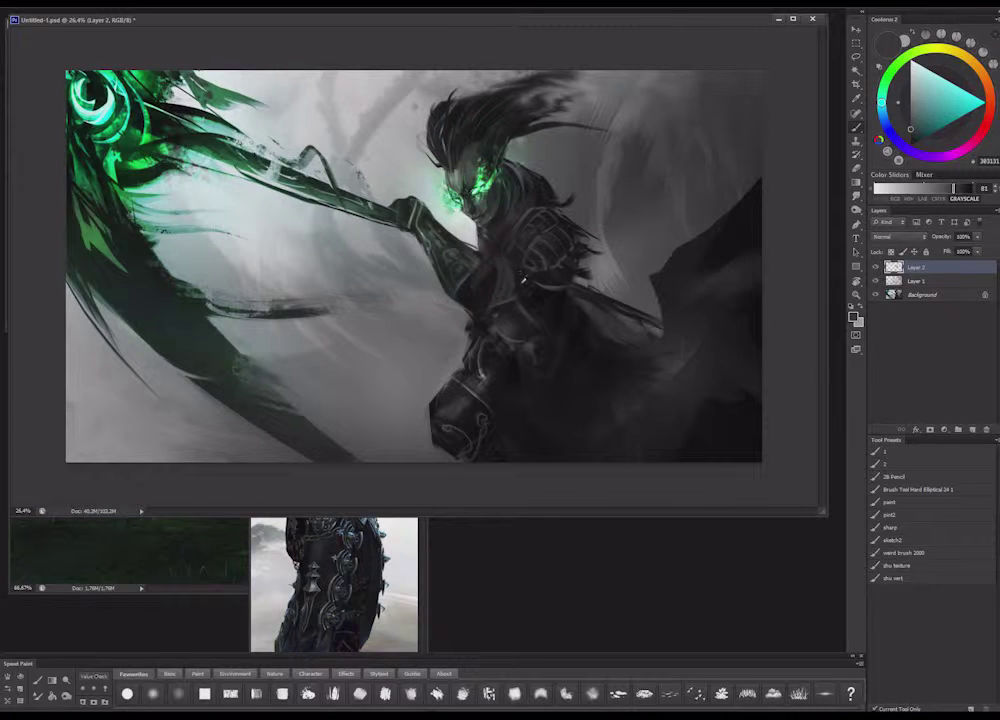
Sample near-black from beside the chest straps and darken the abdomen just above the waist, adjusting the brush size
alt+click(518, 282)
right_click(507, 300)
key(Escape)
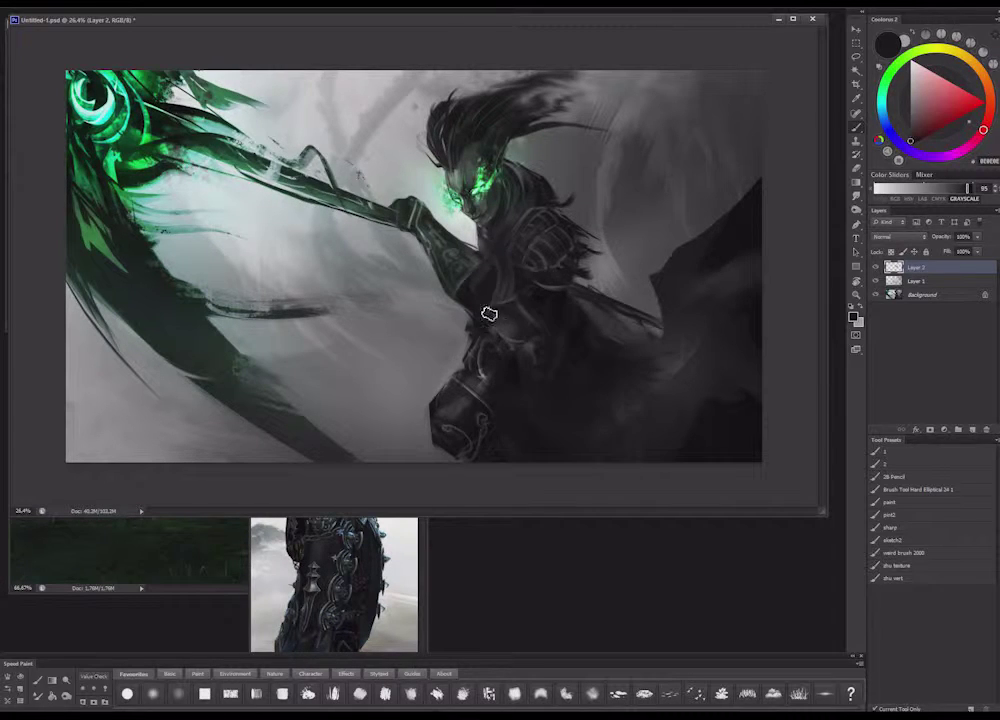
right_click(552, 285)
key(Escape)
Sample a dark grey at the inner elbow and paint the chest edge beside the raised arm with a resized brush
alt+click(477, 276)
right_click(536, 304)
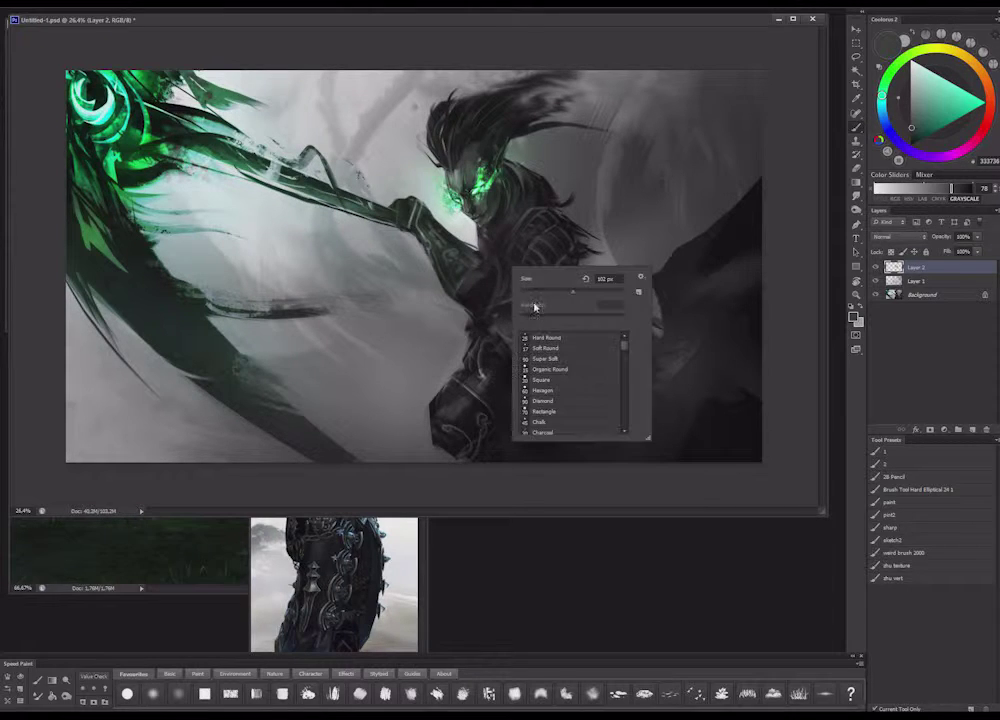
click(533, 291)
click(491, 276)
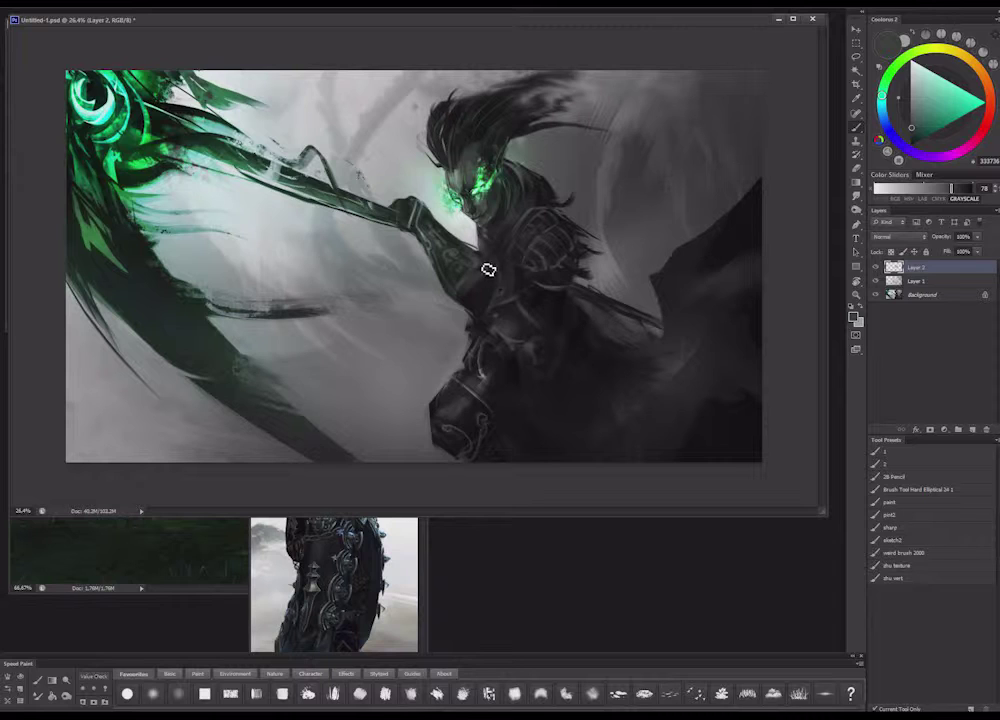
Deepen the shadow between the raised arm and chest with sampled near-black at an adjusted brush size, and sample the arm's dark green
alt+click(487, 279)
right_click(488, 285)
click(523, 304)
click(472, 274)
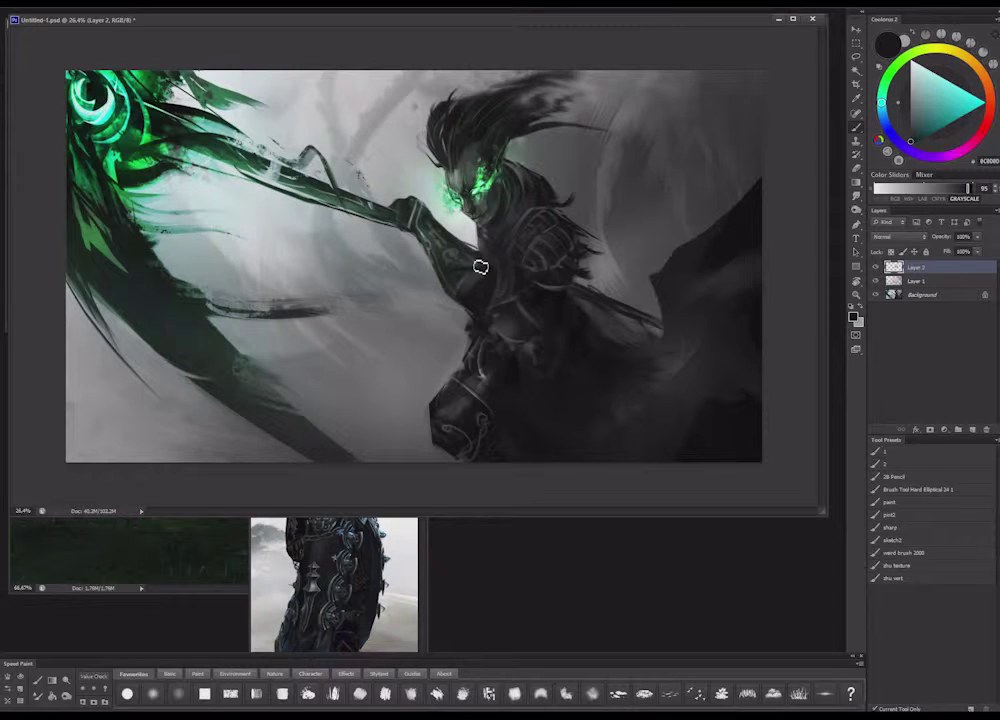
right_click(458, 282)
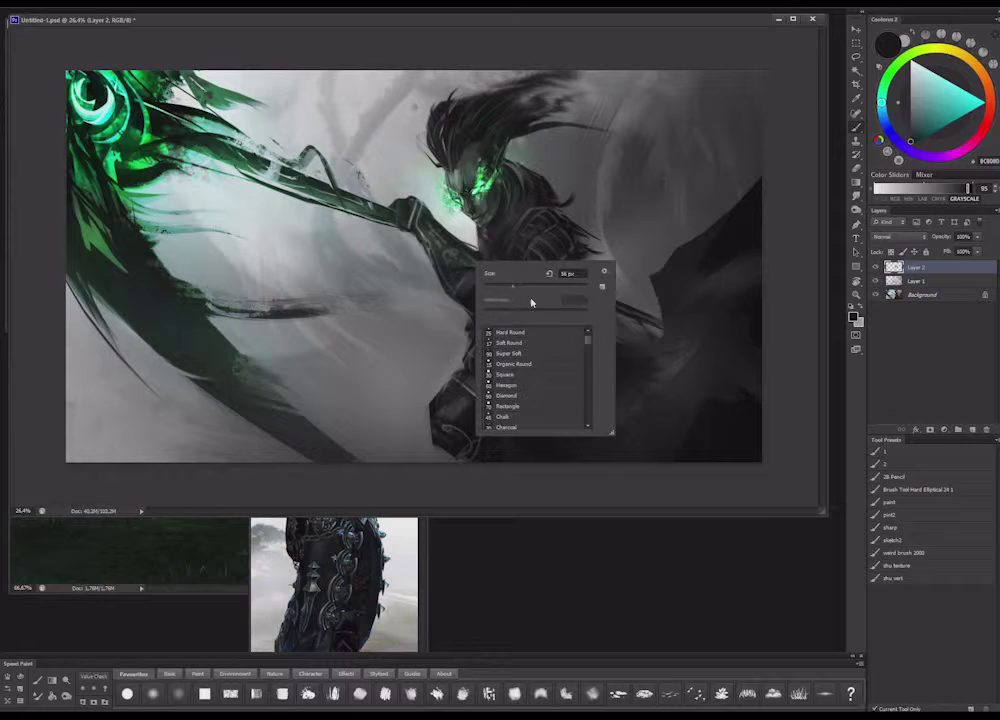
key(Escape)
alt+click(464, 276)
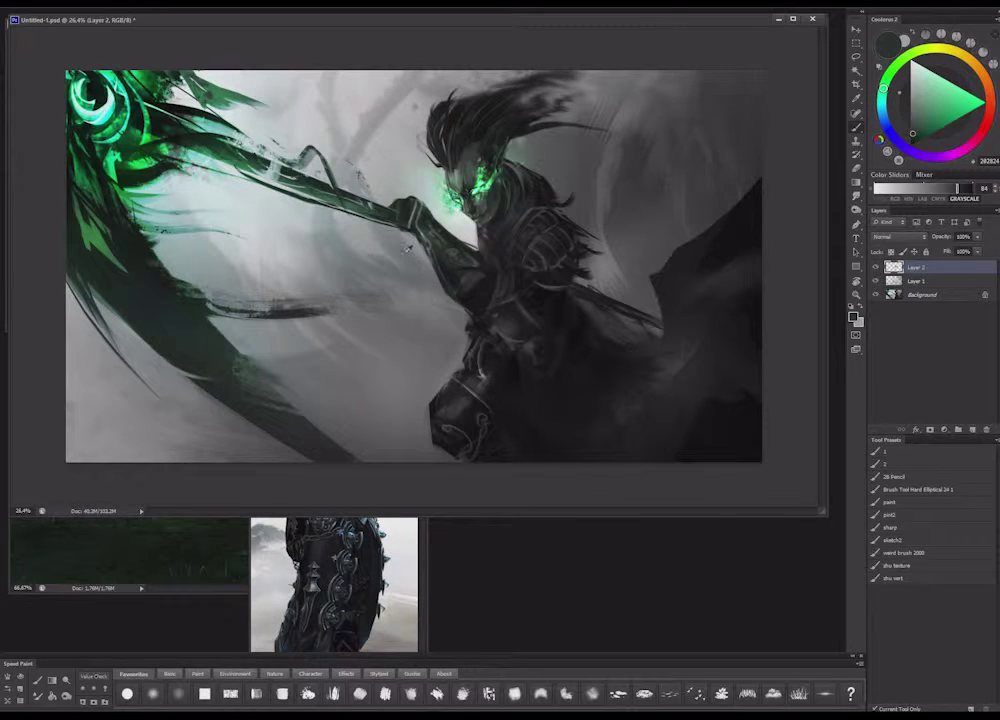
Sample light grey beside the wrist and touch up the raised forearm's edge with a resized brush
alt+click(421, 226)
right_click(464, 249)
key(Escape)
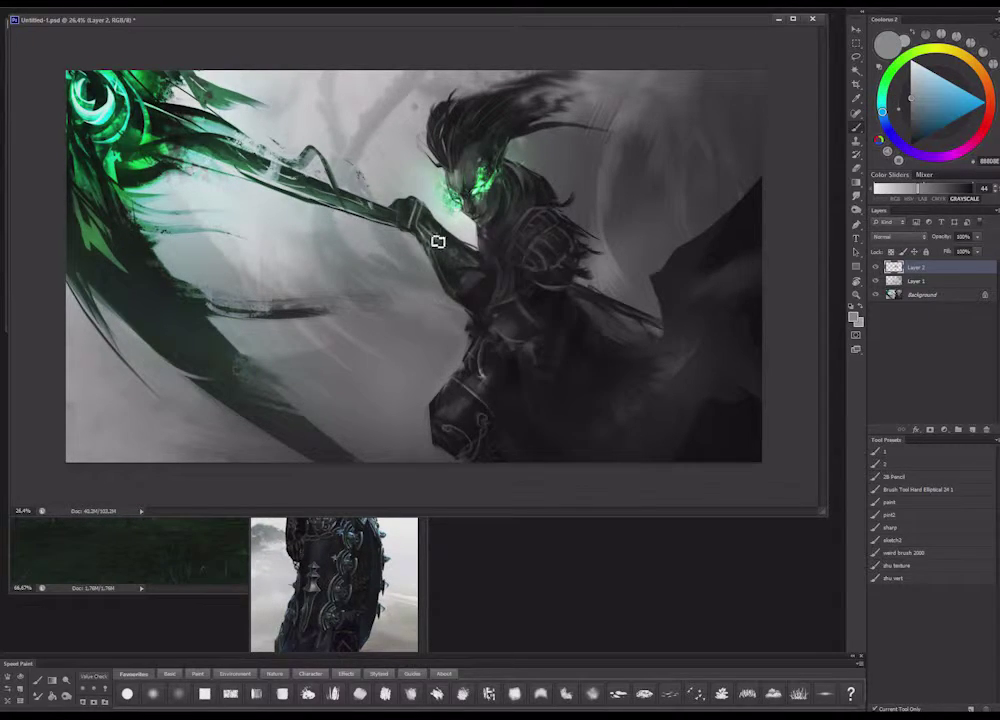
right_click(456, 252)
click(509, 271)
Shade the raised forearm and fist with sampled dark greens and near-black, resizing the brush
alt+click(427, 230)
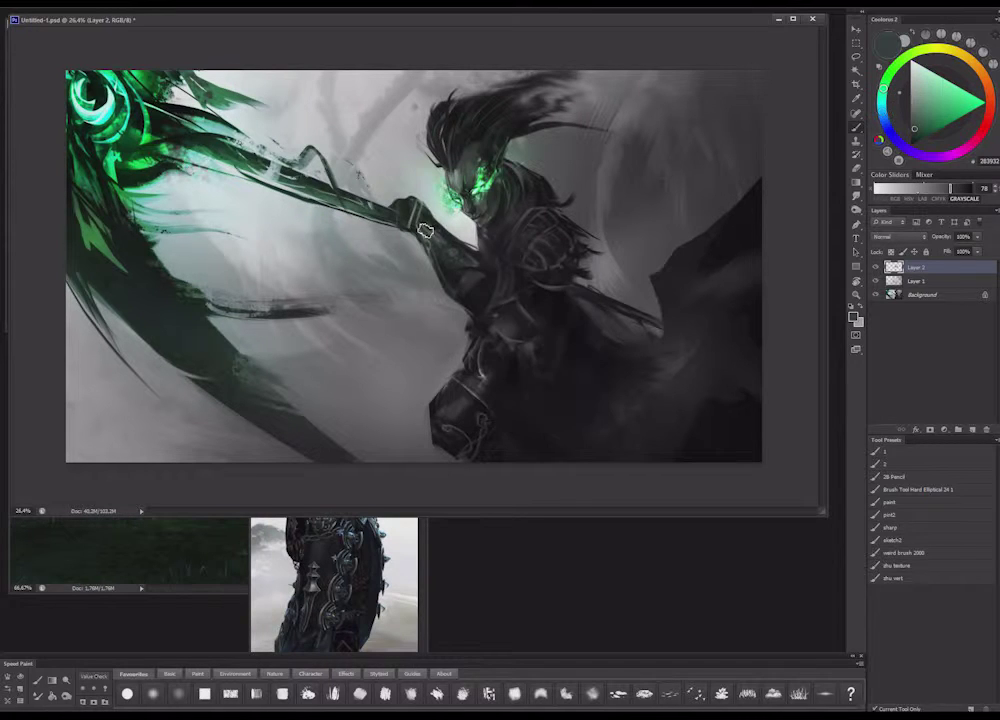
alt+click(474, 272)
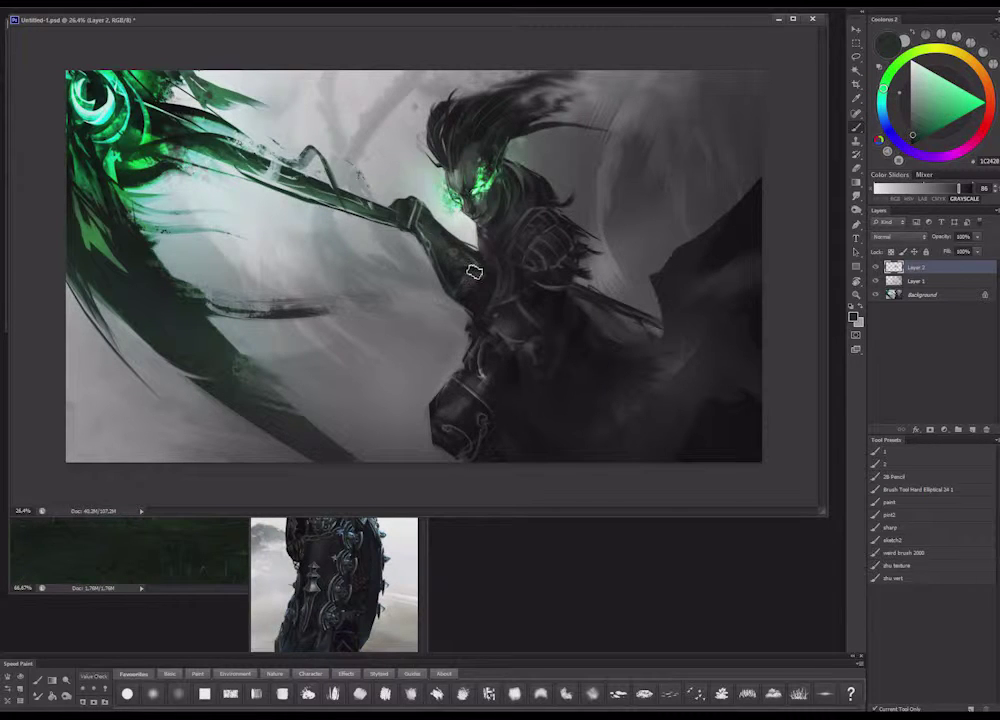
alt+click(437, 231)
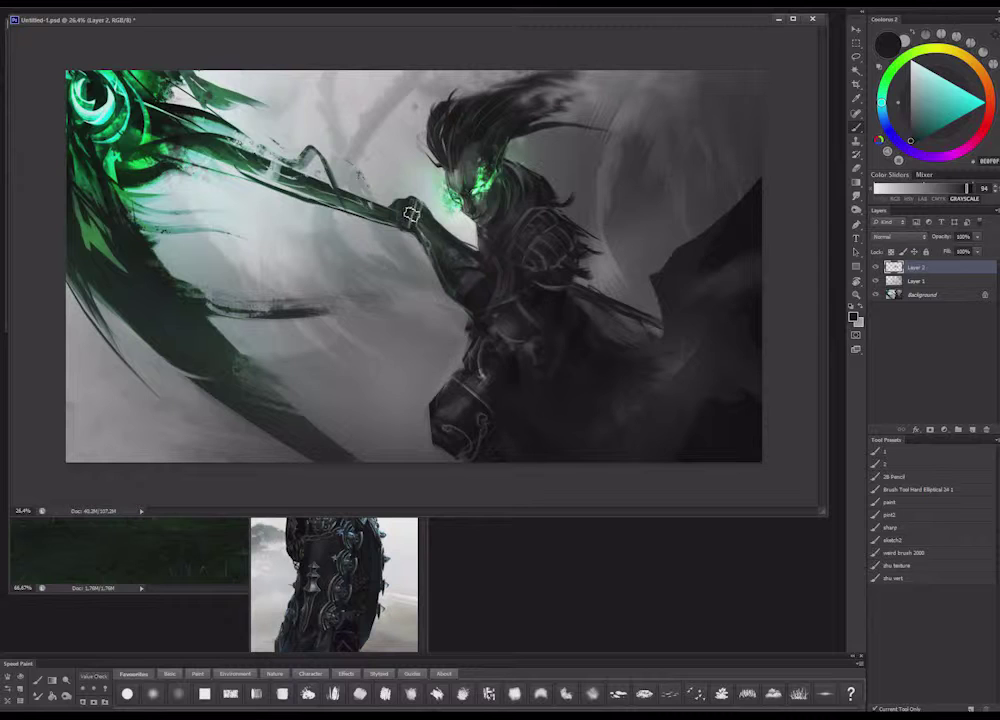
right_click(486, 258)
click(489, 223)
Carve the front of the warrior's waist back to a cleaner silhouette with sampled background grey
alt+click(448, 343)
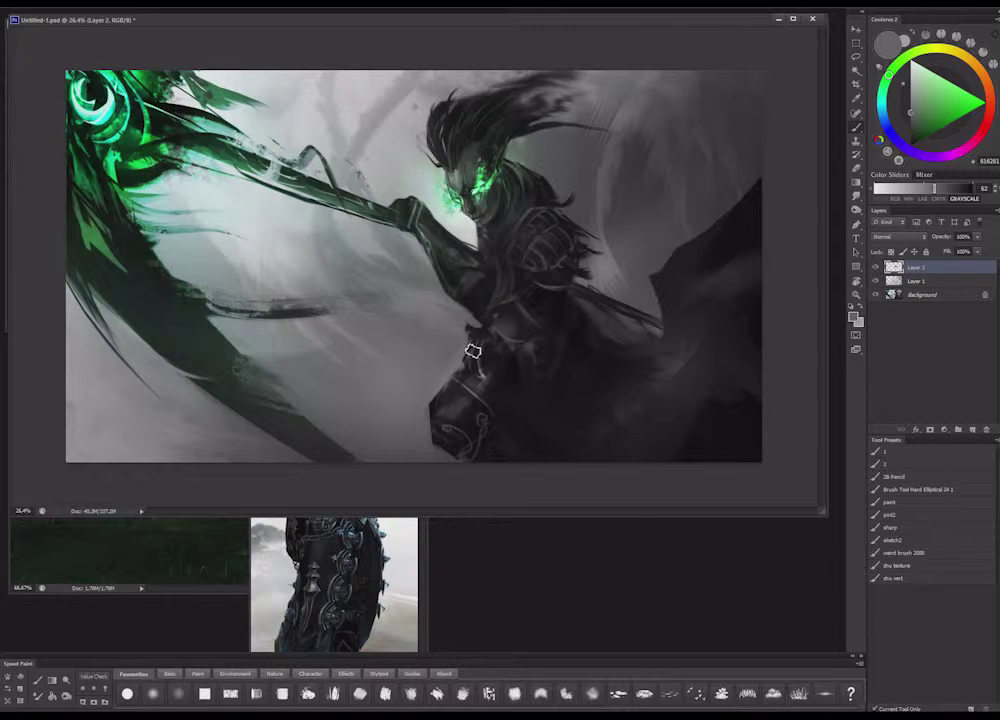
right_click(520, 318)
mouse_move(467, 354)
mouse_down()
mouse_move(482, 339)
mouse_move(469, 321)
mouse_move(480, 353)
mouse_up()
Paint over the light belt details at the waist with sampled near-black tones and a resized brush
alt+click(530, 306)
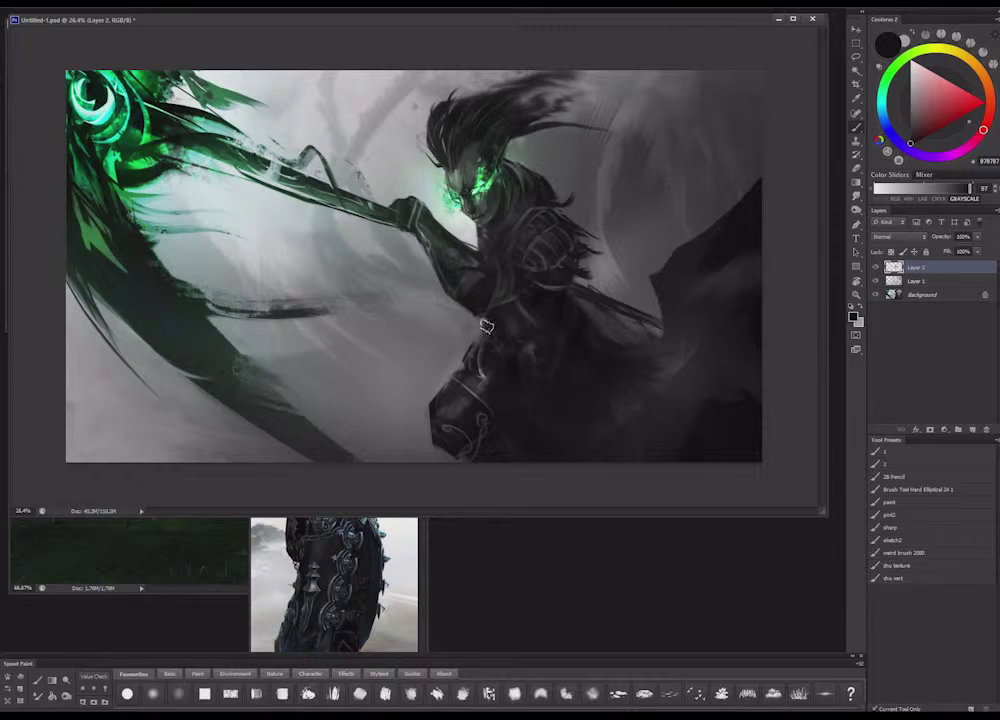
alt+click(512, 361)
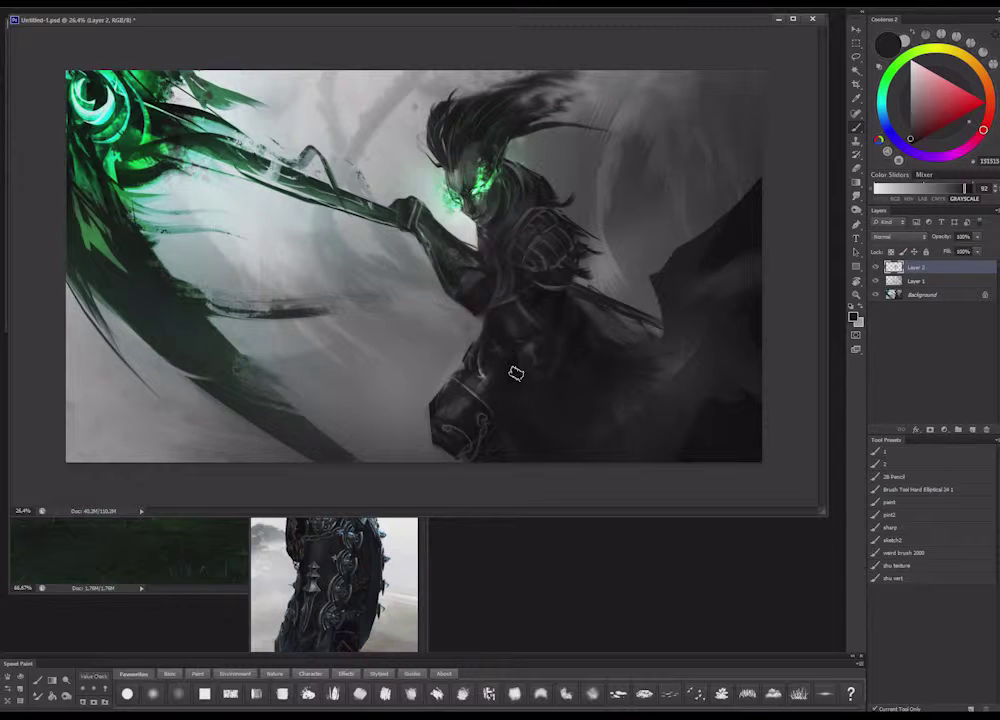
right_click(598, 310)
click(635, 336)
click(498, 344)
Sample near-black below the shoulder plate and darken the hip and upper thigh at a new brush size
alt+click(547, 296)
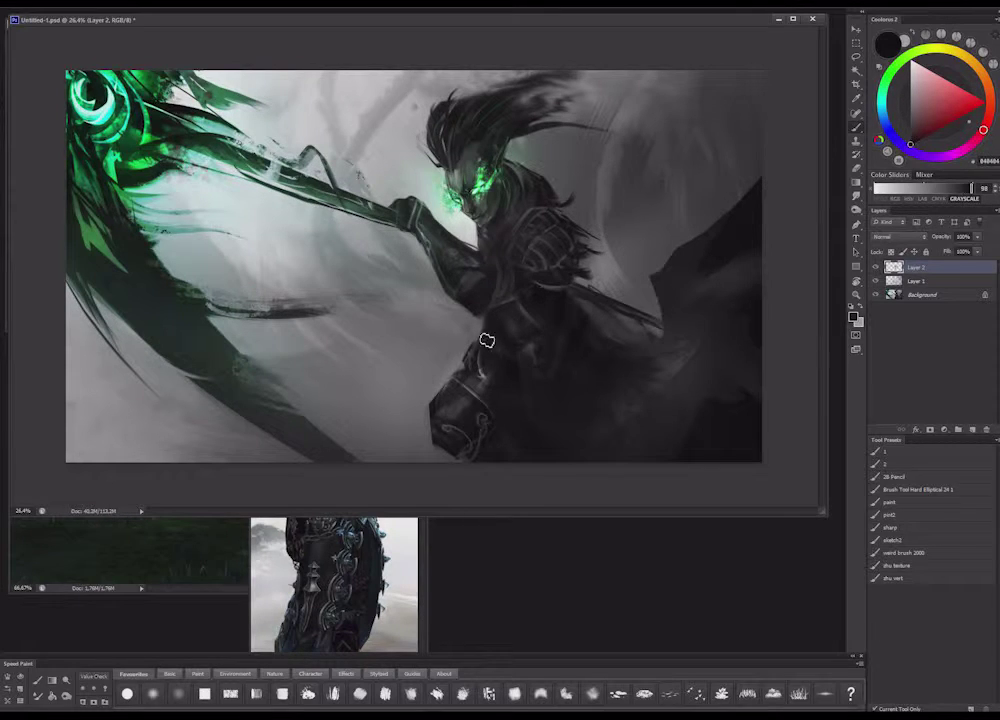
right_click(584, 351)
click(598, 368)
click(538, 347)
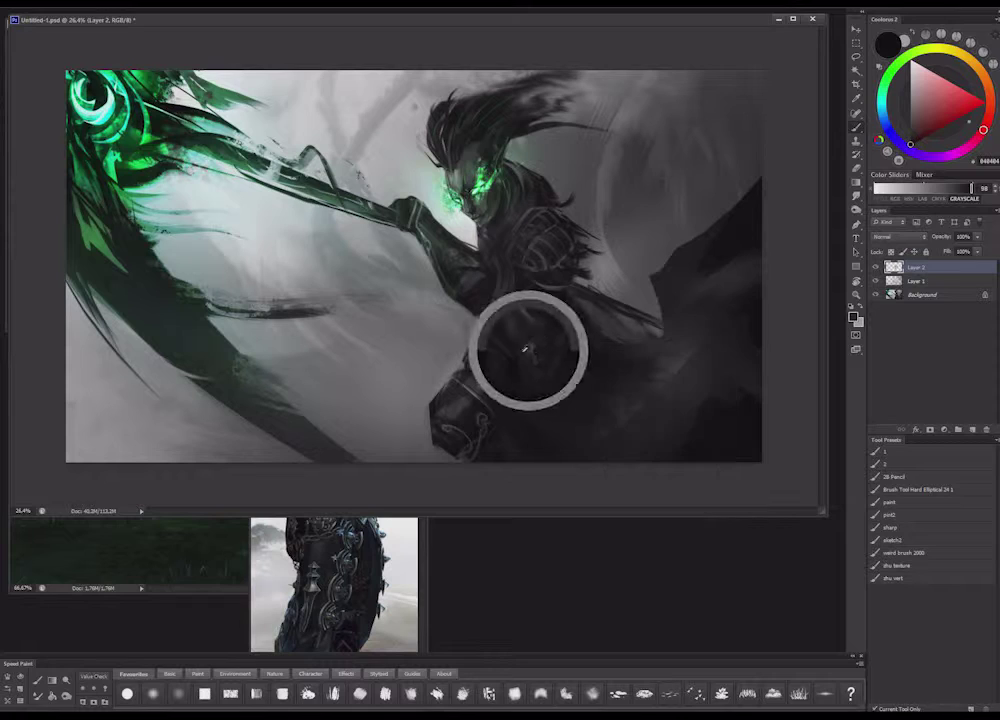
Rework the hip's folds with dark grey and near-black tones sampled around the waist
alt+click(516, 369)
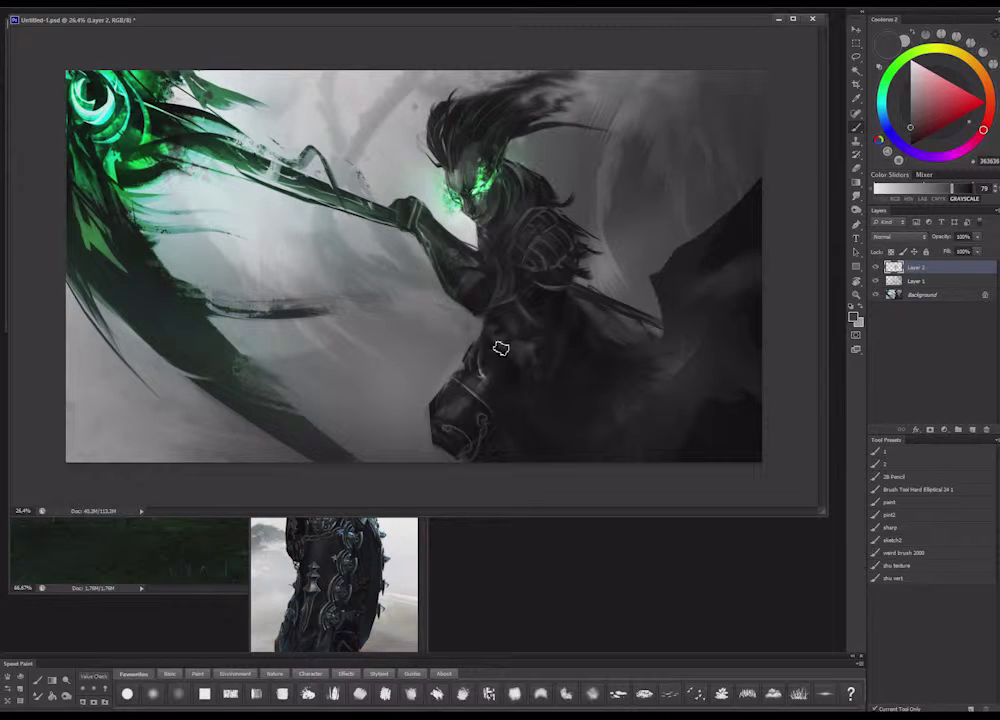
alt+click(504, 333)
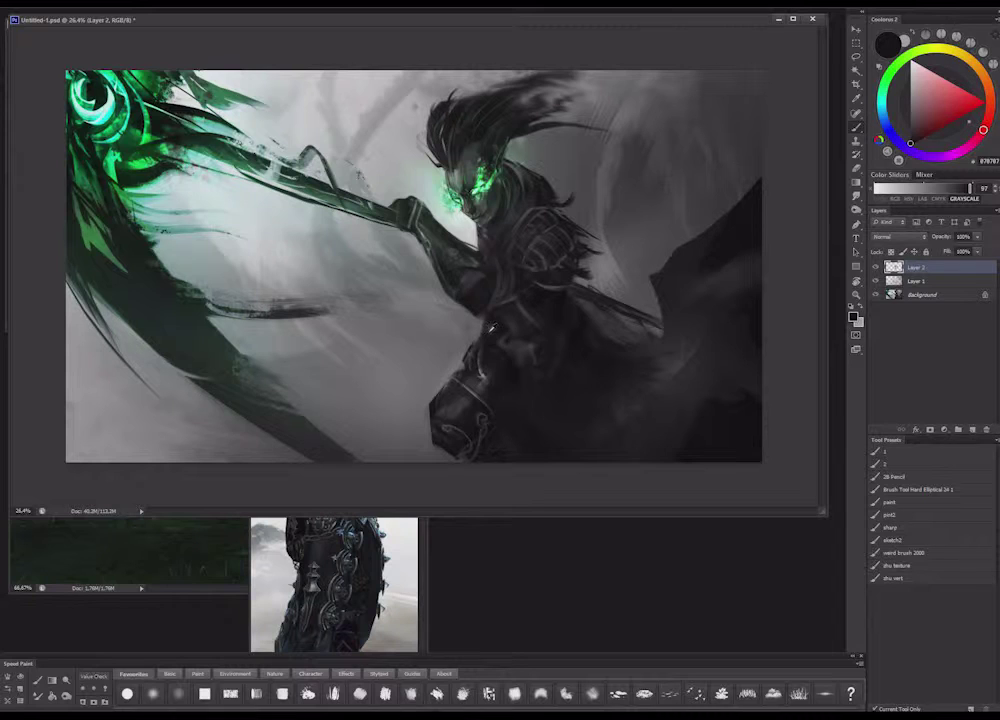
alt+click(481, 340)
Sample the background grey beside the waist and add lighter armour strokes across the hip with a resized brush
alt+click(471, 323)
right_click(491, 333)
click(548, 377)
click(488, 355)
right_click(524, 342)
click(584, 354)
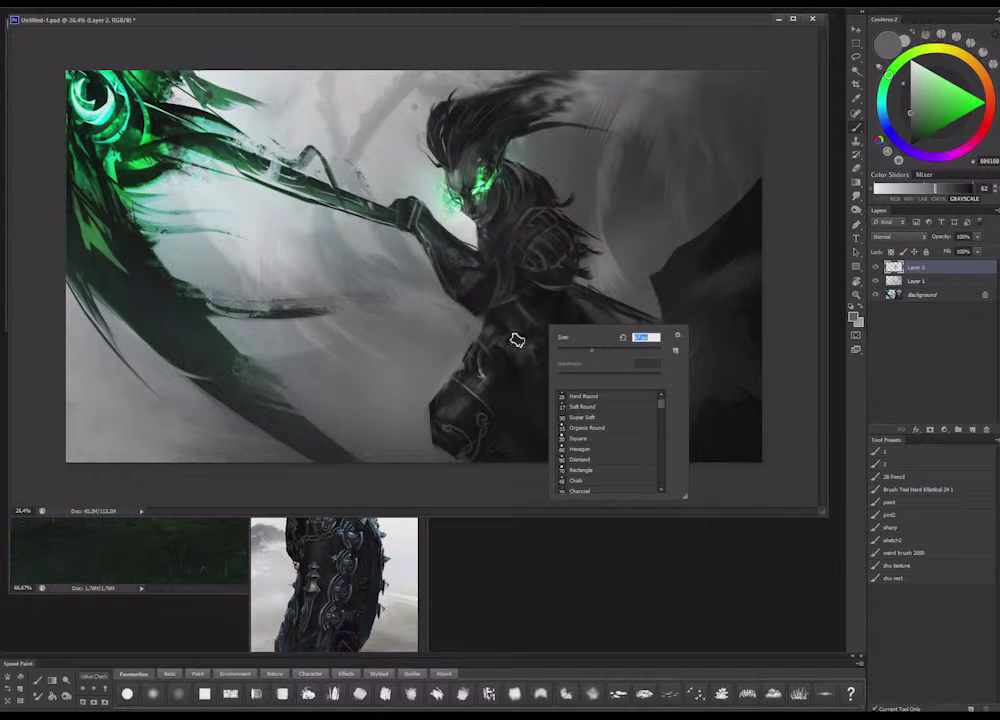
click(509, 353)
Break up the light hip strokes with sampled near-black and dark grey, adjusting the brush size
alt+click(547, 311)
mouse_move(531, 352)
mouse_down()
mouse_move(521, 342)
mouse_move(508, 376)
mouse_up()
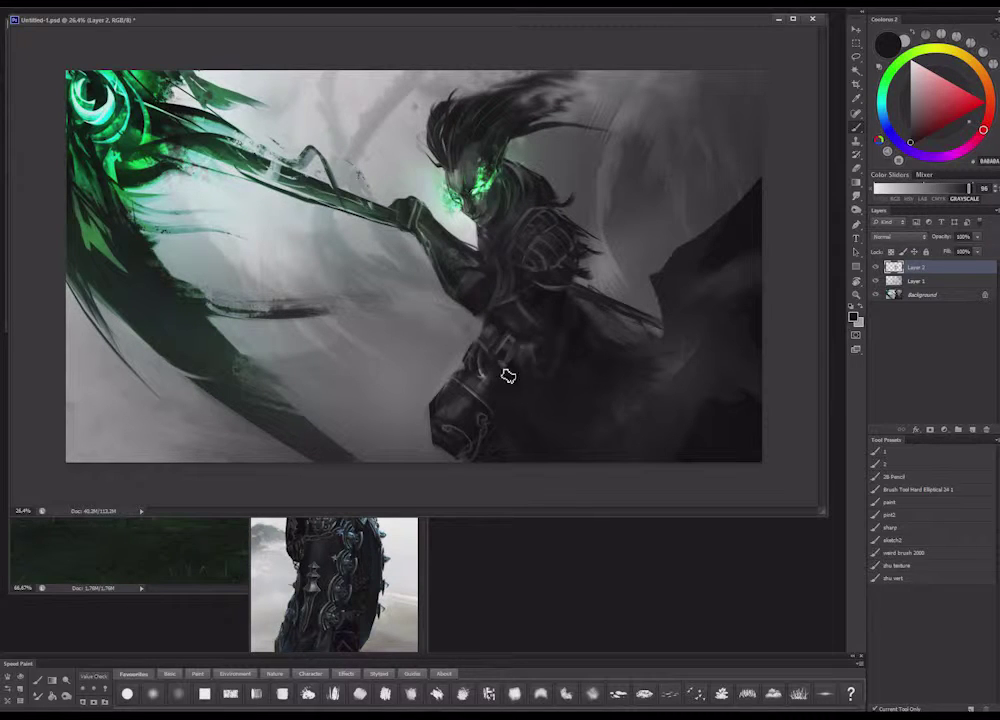
right_click(603, 318)
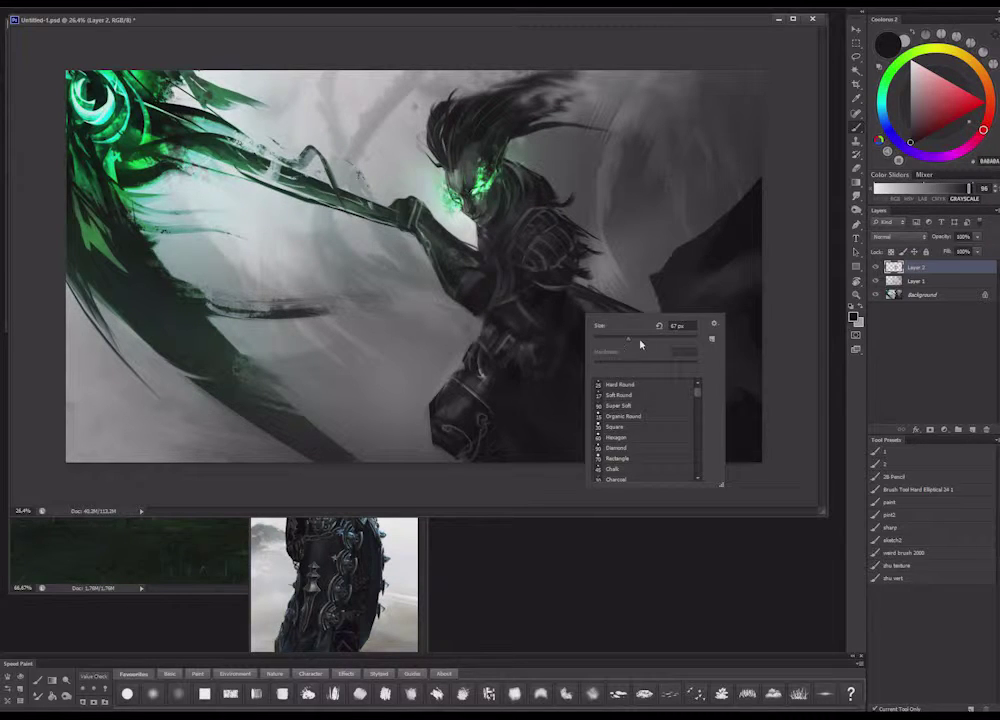
alt+click(530, 343)
alt+click(545, 332)
drag(518, 344, 533, 379)
Blend the rear of the hip armour into the cloak shadow with sampled dark greys
alt+click(561, 355)
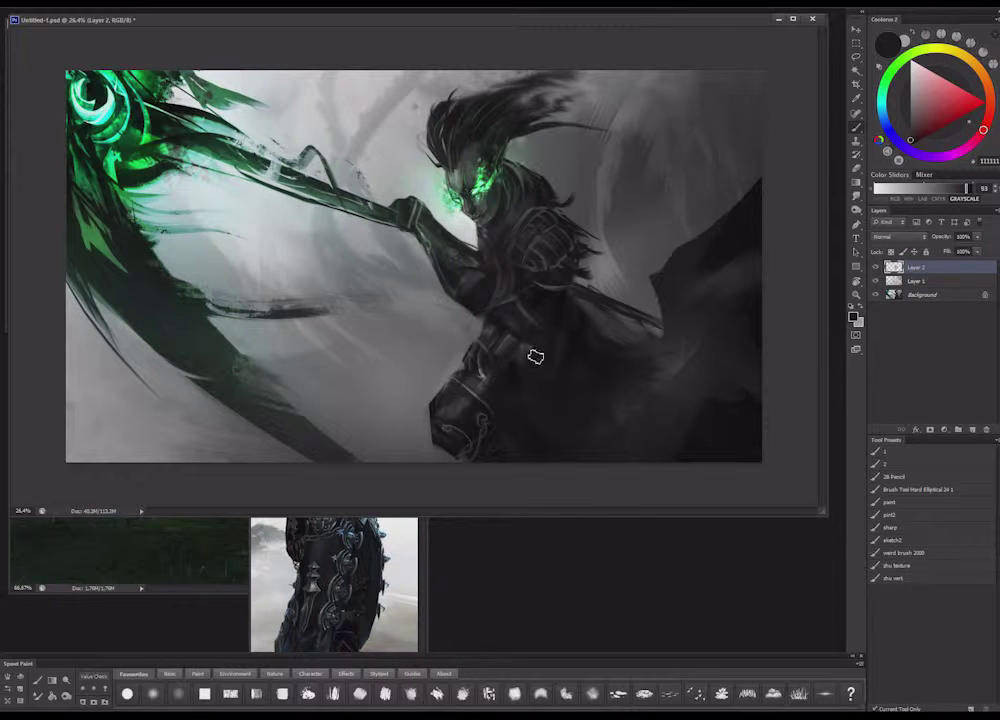
alt+click(558, 365)
alt+click(544, 359)
drag(542, 350, 532, 371)
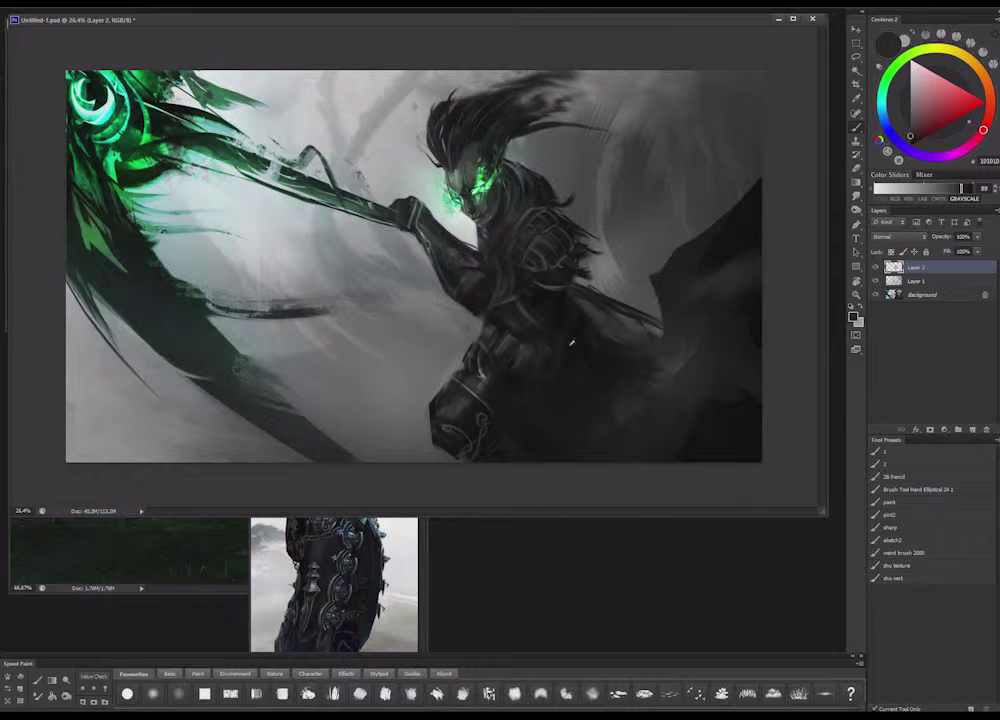
Darken the waist and rear hip with sampled near-black strokes at several brush sizes
alt+click(565, 357)
right_click(628, 284)
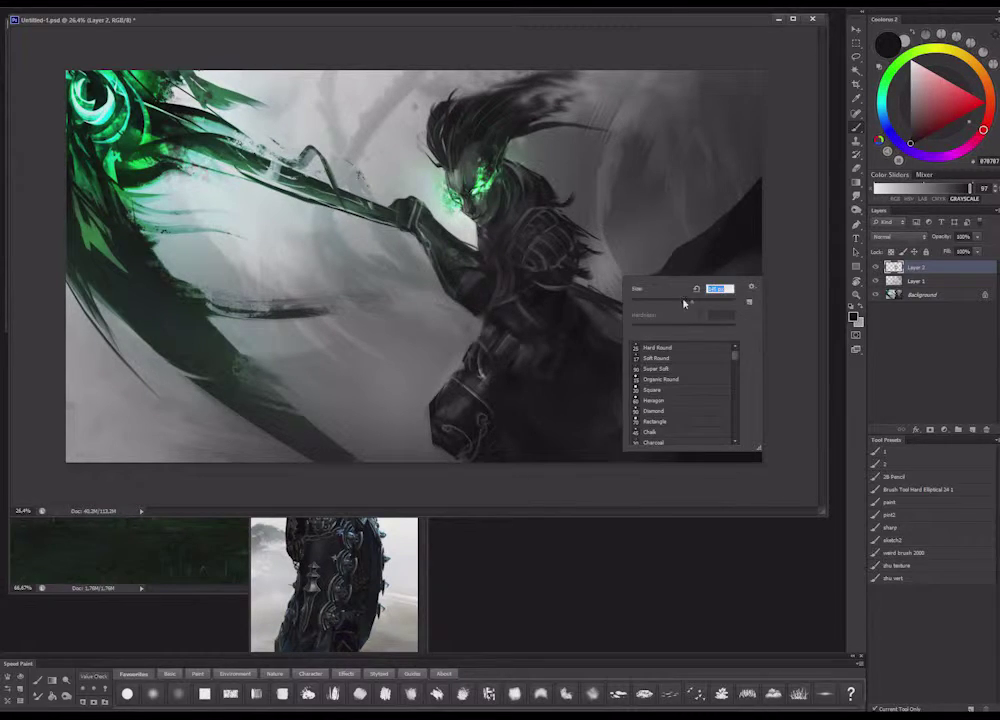
click(536, 331)
right_click(559, 295)
click(588, 321)
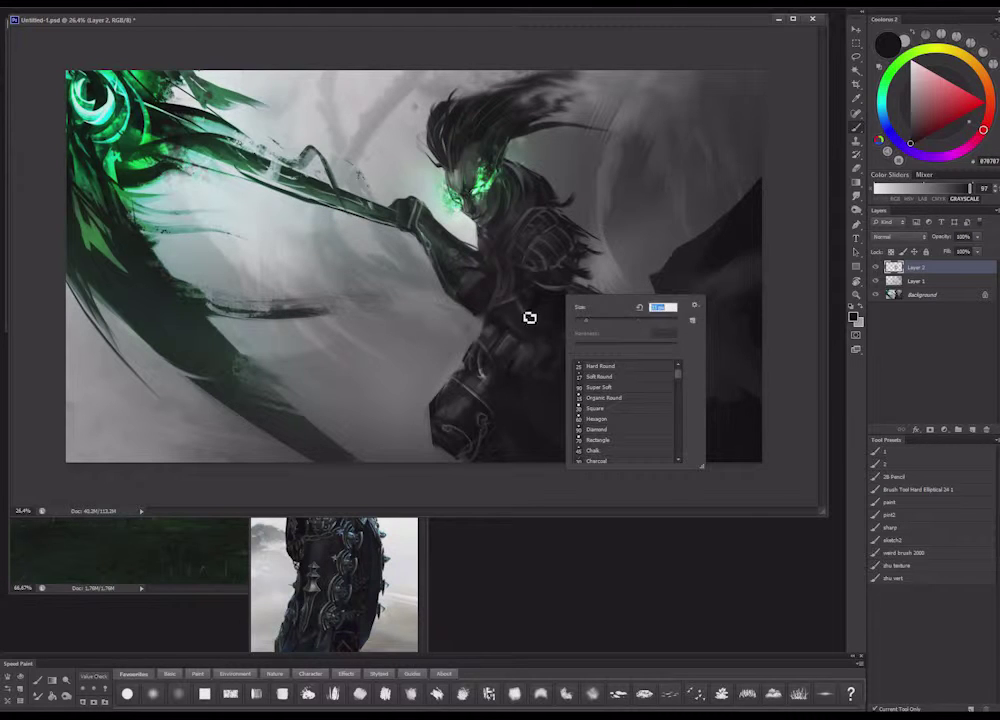
click(534, 311)
right_click(622, 325)
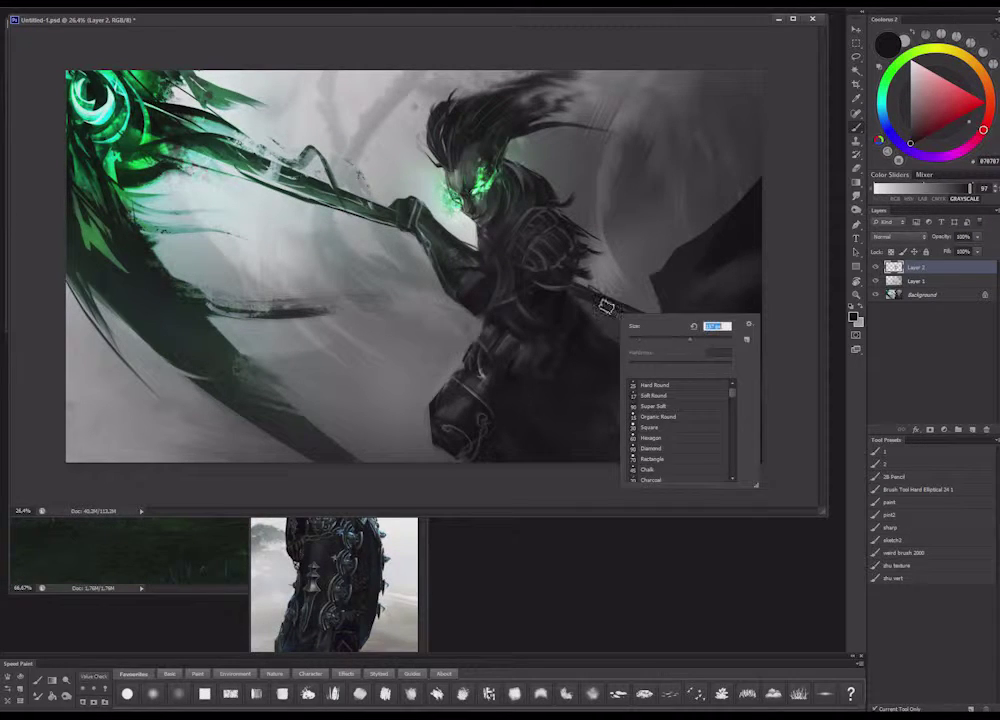
key(Escape)
Refine the chest straps beneath the shoulder plate with sampled dark tones and varied brush sizes
alt+click(525, 283)
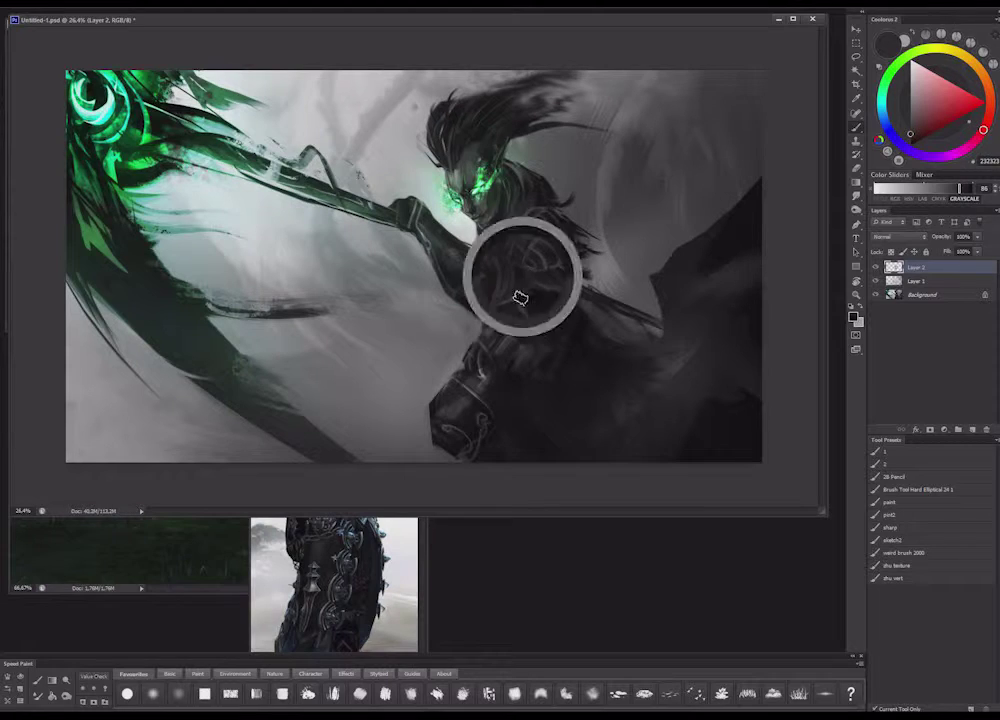
right_click(568, 280)
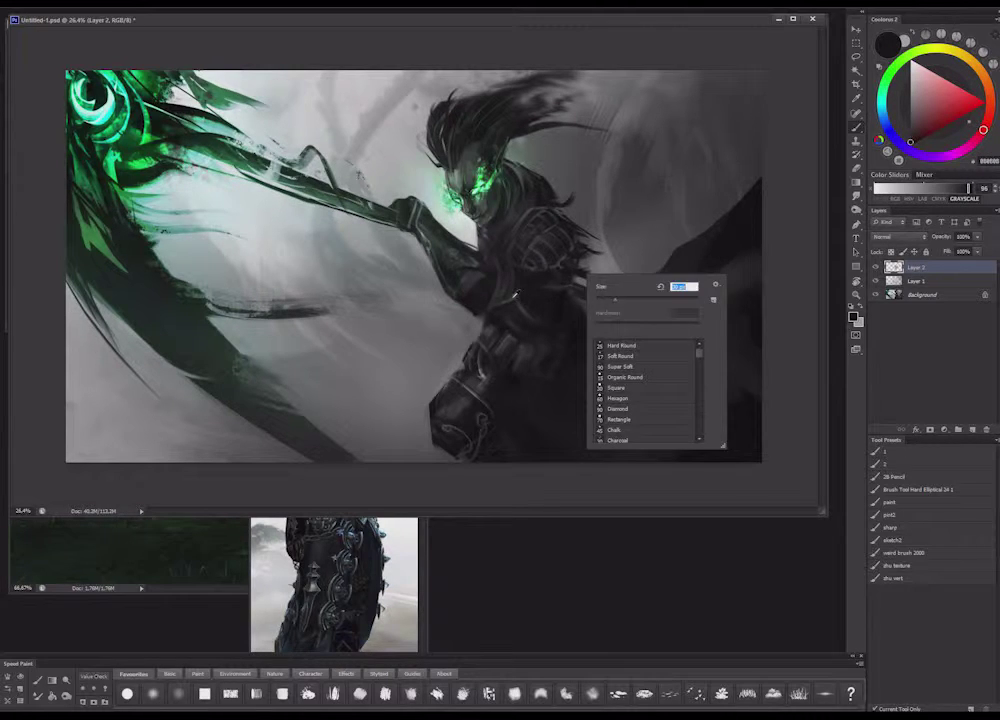
key(Escape)
right_click(560, 274)
key(Escape)
alt+click(520, 285)
alt+click(516, 270)
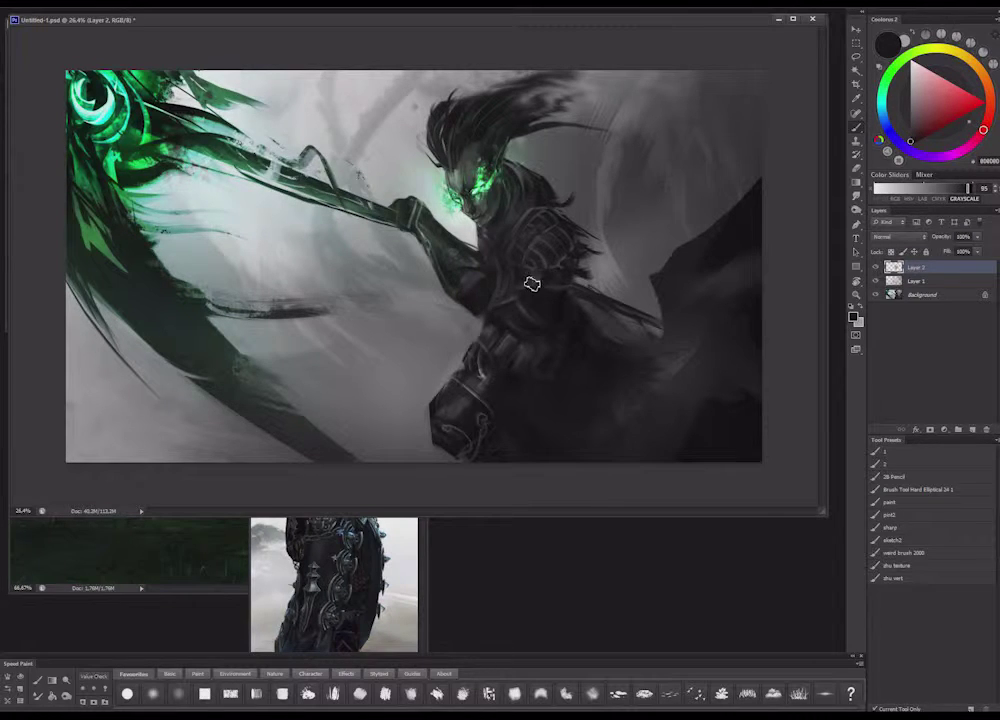
Rework the lower chest beside the raised arm's elbow with sampled greys and near-black, adjusting the brush size
alt+click(465, 303)
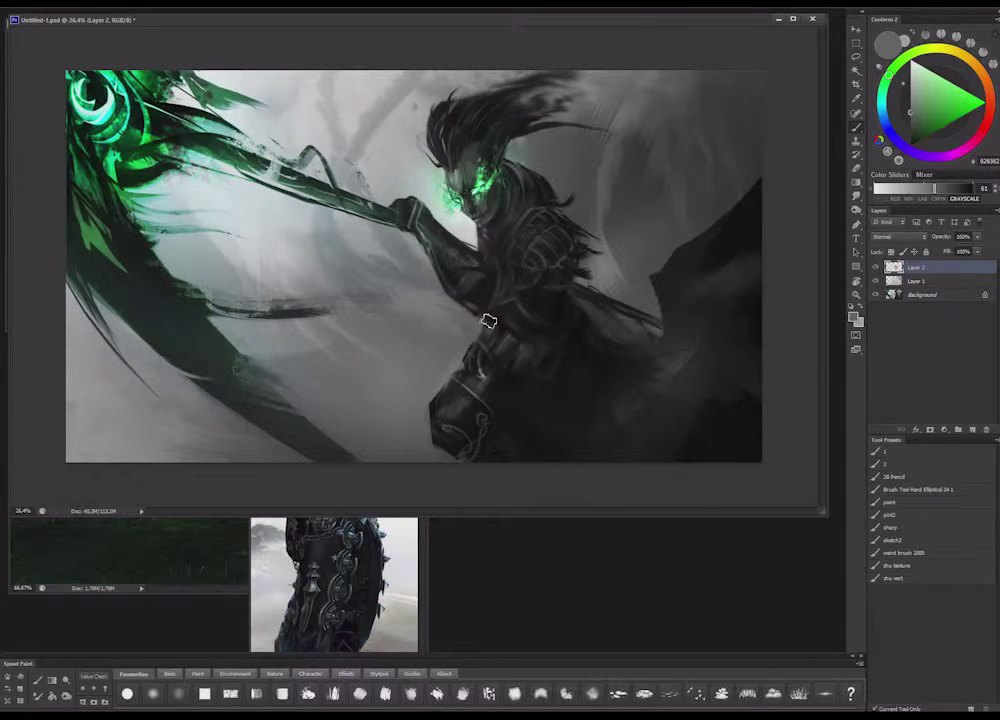
alt+click(482, 314)
alt+click(484, 300)
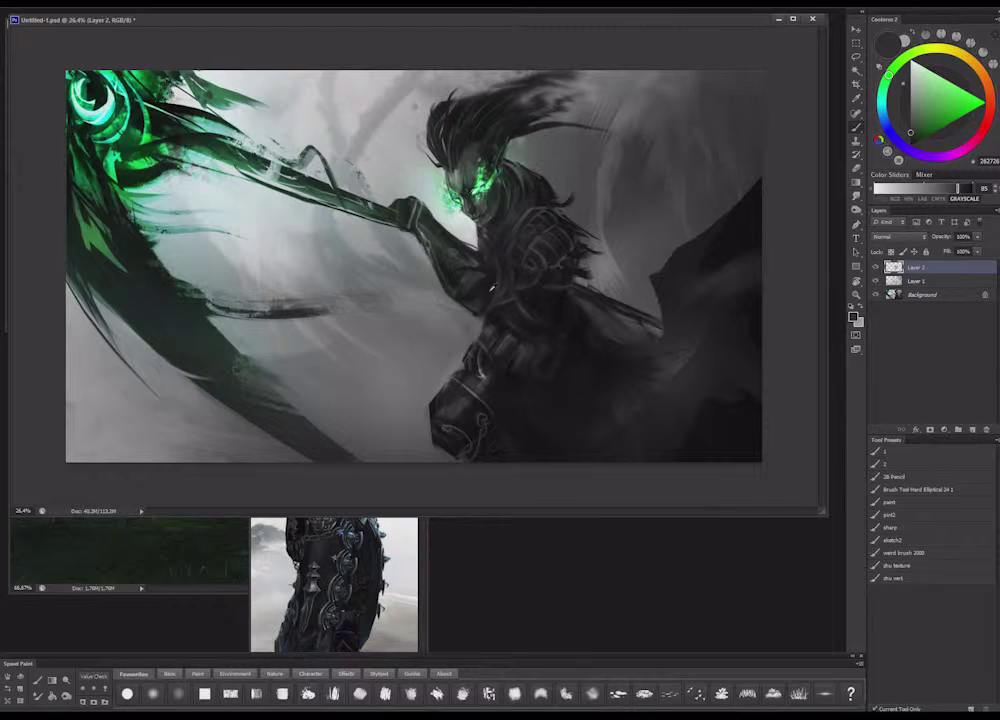
alt+click(487, 293)
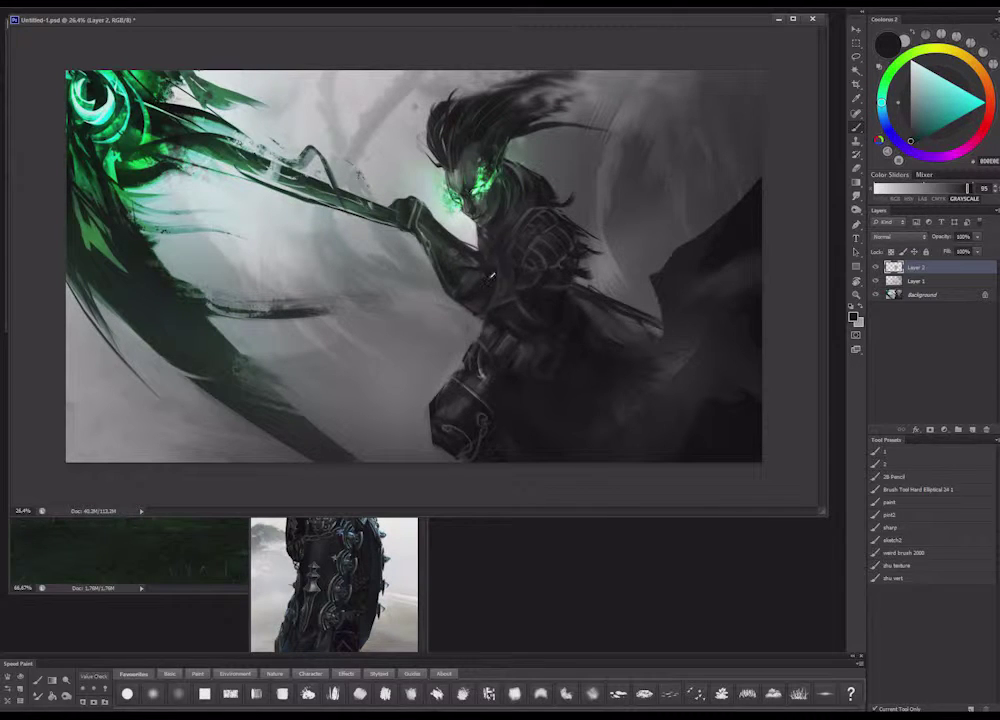
right_click(551, 282)
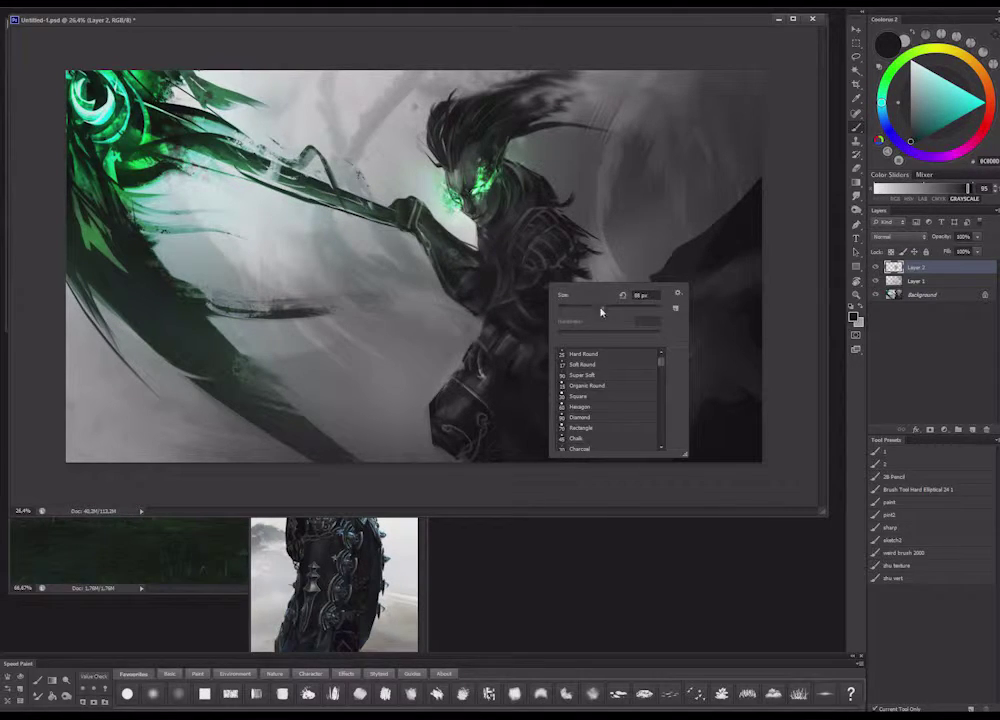
click(503, 228)
Isolate the collar strip from neck to chest with a lasso selection and darken it with sampled near-black strokes
key(l)
drag(530, 199, 528, 193)
key(b)
key(l)
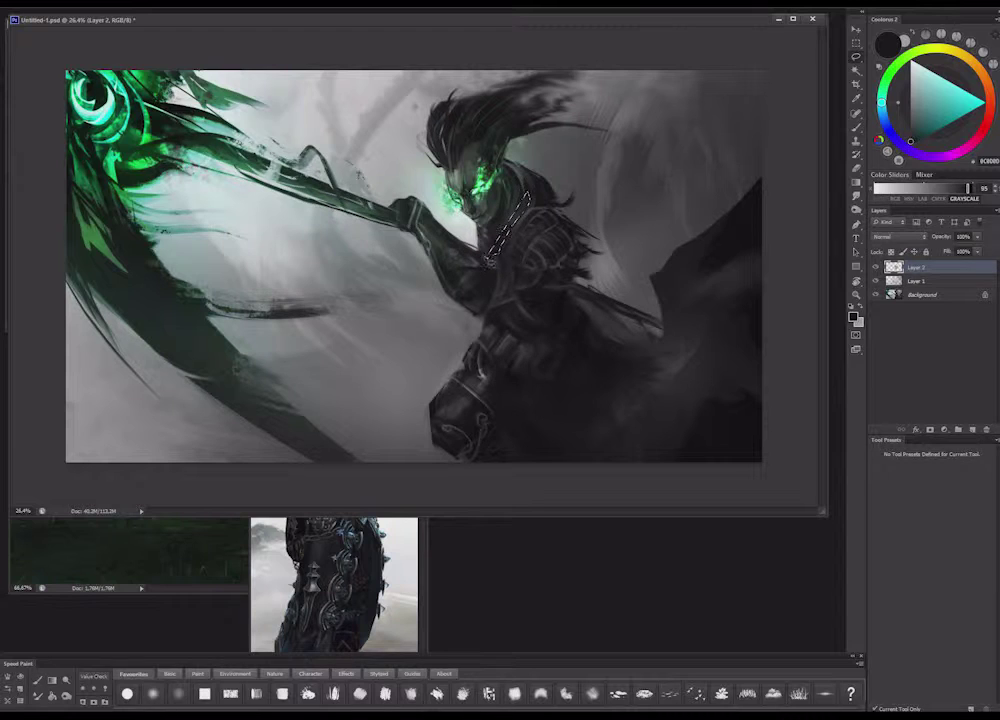
key(b)
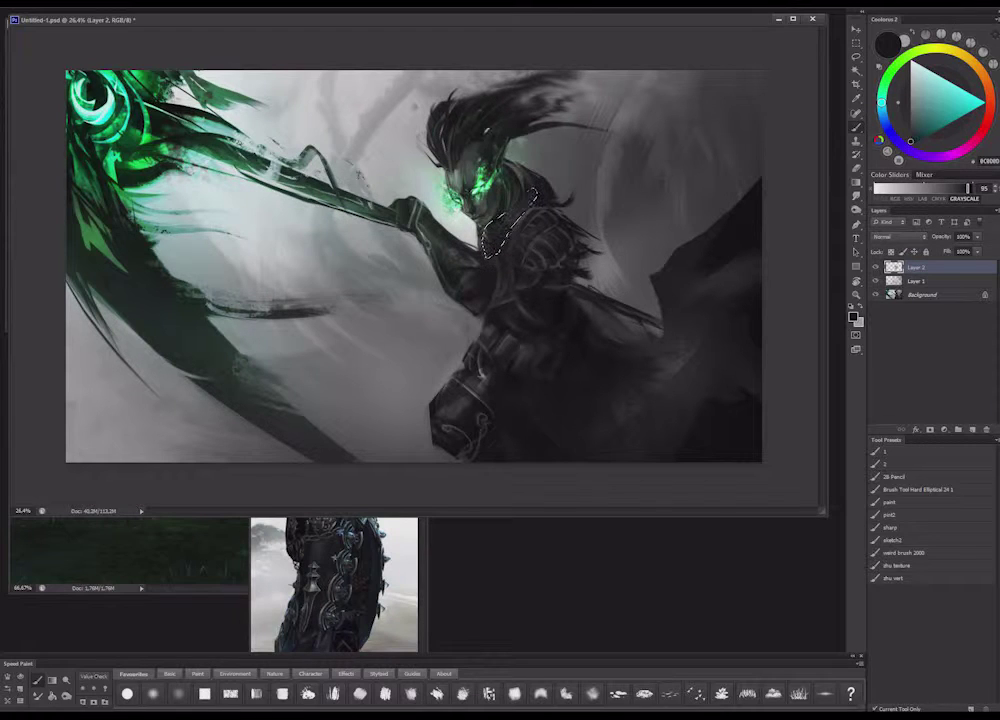
alt+click(752, 413)
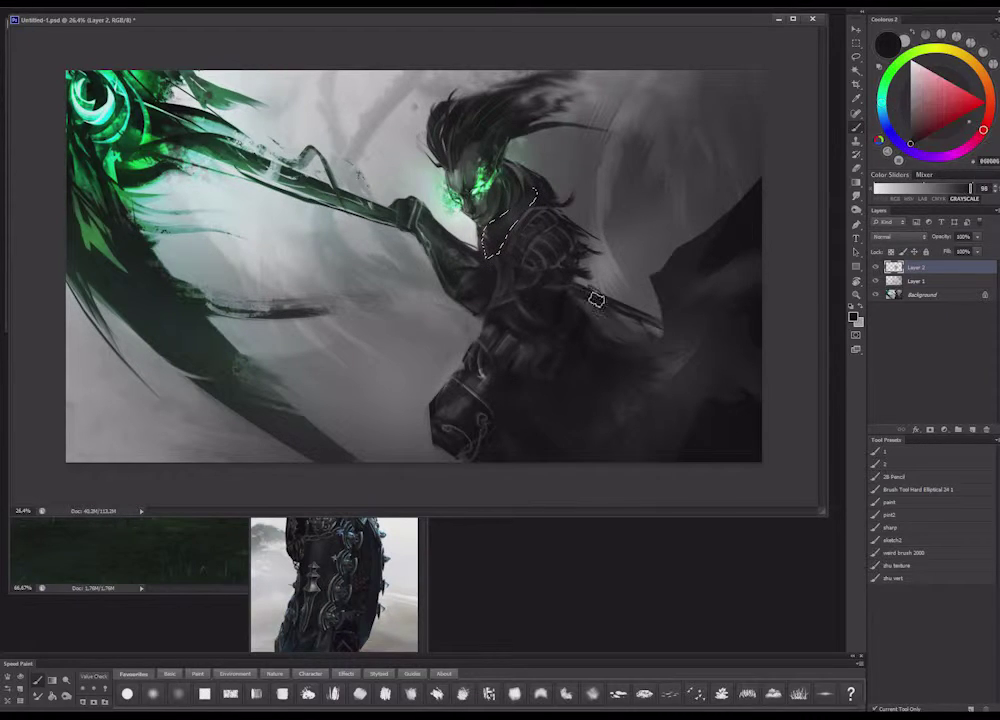
right_click(540, 216)
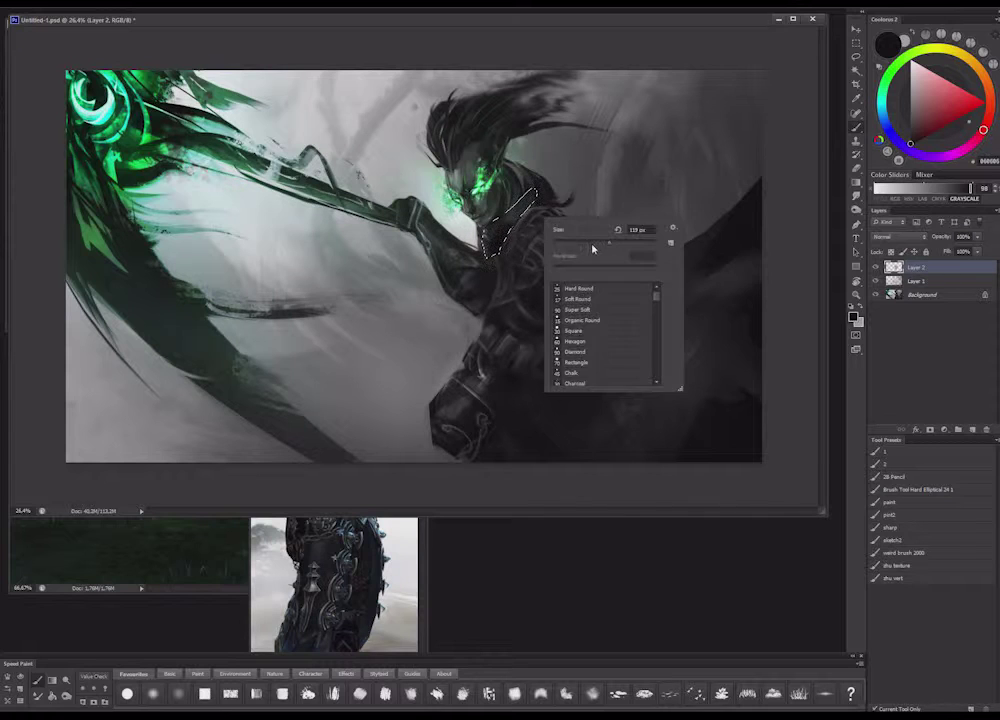
mouse_move(504, 230)
mouse_down()
mouse_move(528, 205)
mouse_move(508, 208)
mouse_move(489, 248)
mouse_up()
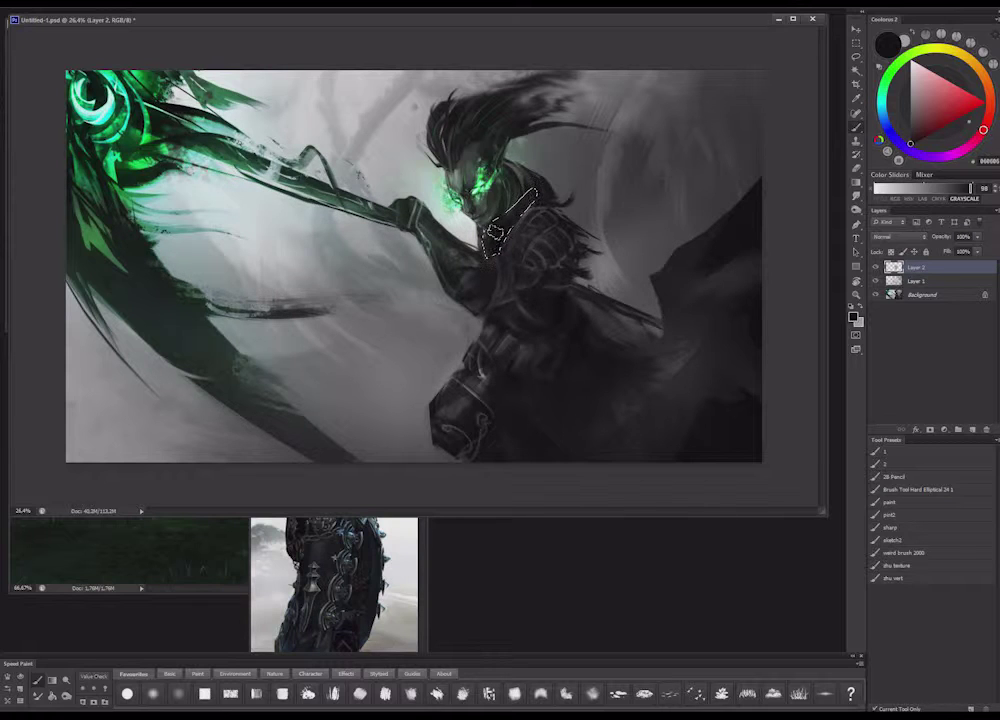
key(ctrl+d)
Refine the collar and chest folds with a smaller brush and tones sampled around the collar
right_click(540, 250)
click(565, 256)
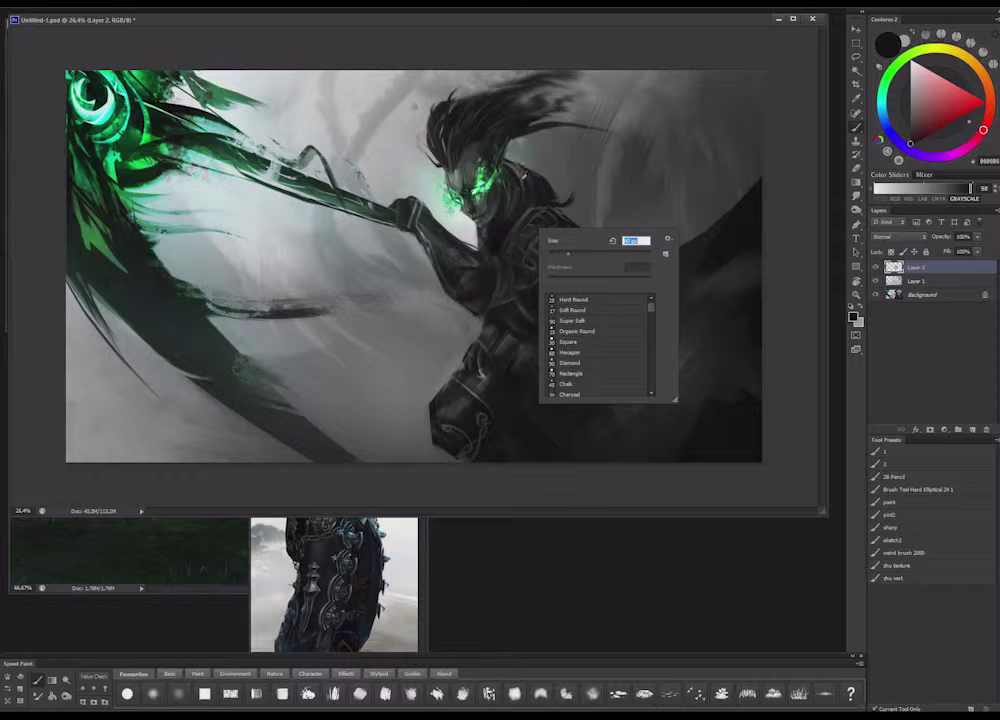
alt+click(523, 208)
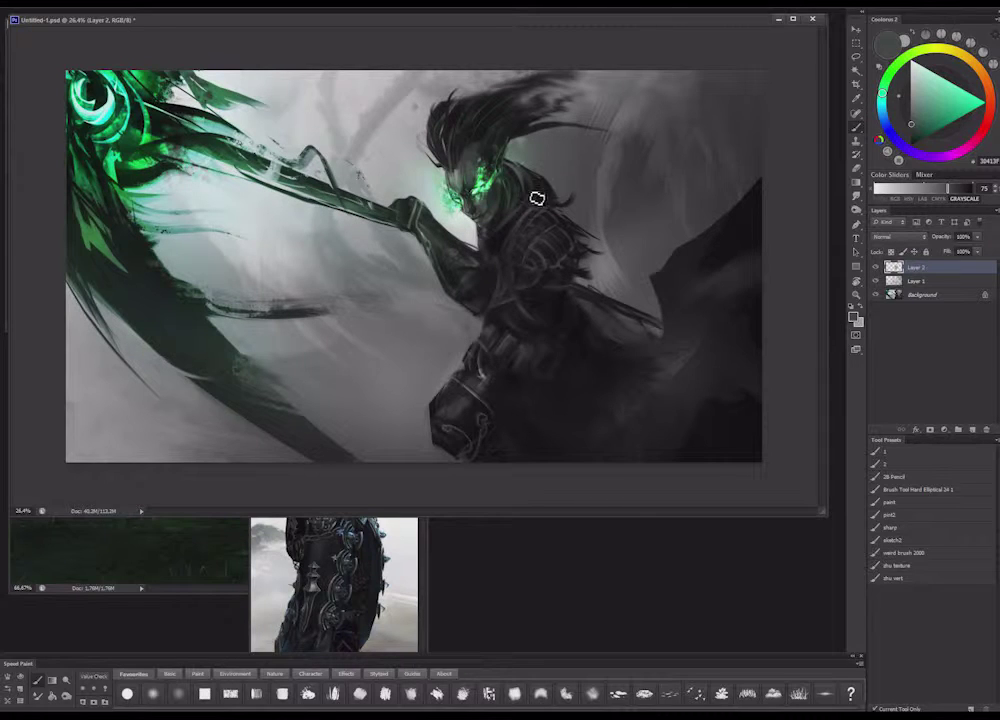
alt+click(541, 195)
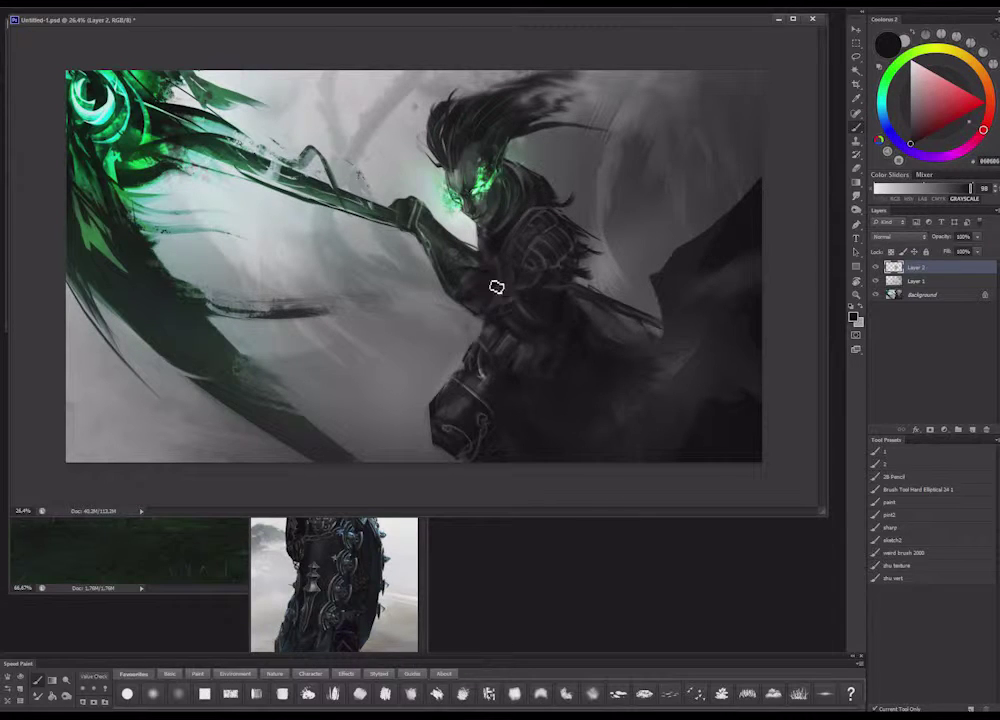
Paint a near-black fur mass behind the warrior's neck and shoulder, varying the brush size
right_click(579, 194)
drag(556, 185, 602, 164)
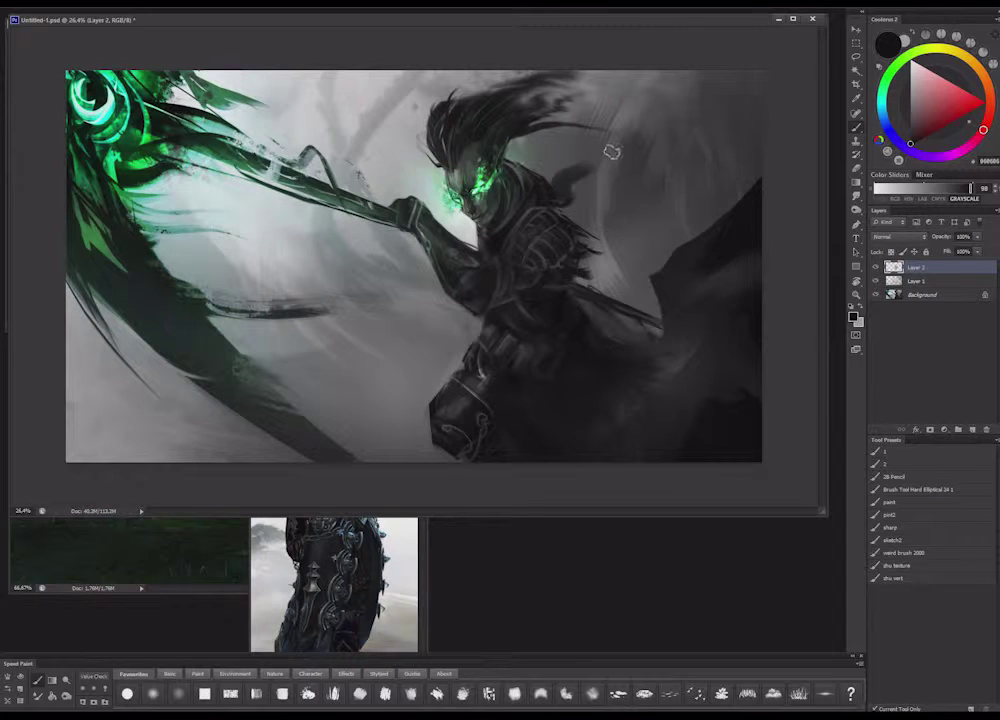
right_click(565, 214)
click(670, 226)
drag(575, 206, 542, 186)
Erase the outer edge of the shoulder fur into ragged spikes with textured eraser tips of different sizes
key(e)
right_click(617, 209)
click(552, 297)
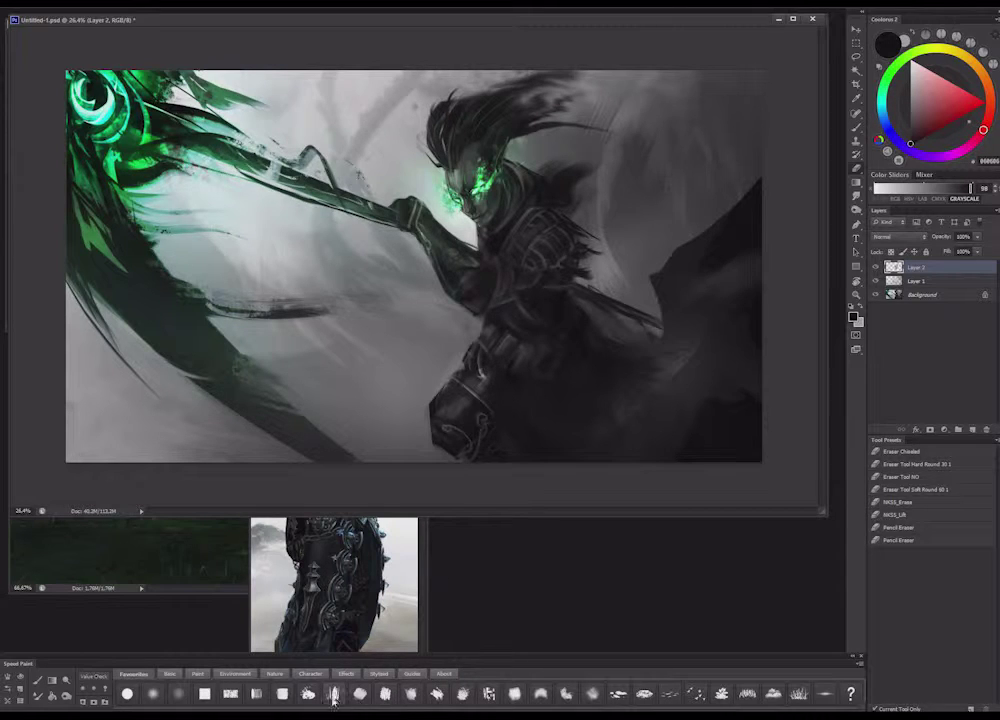
right_click(612, 190)
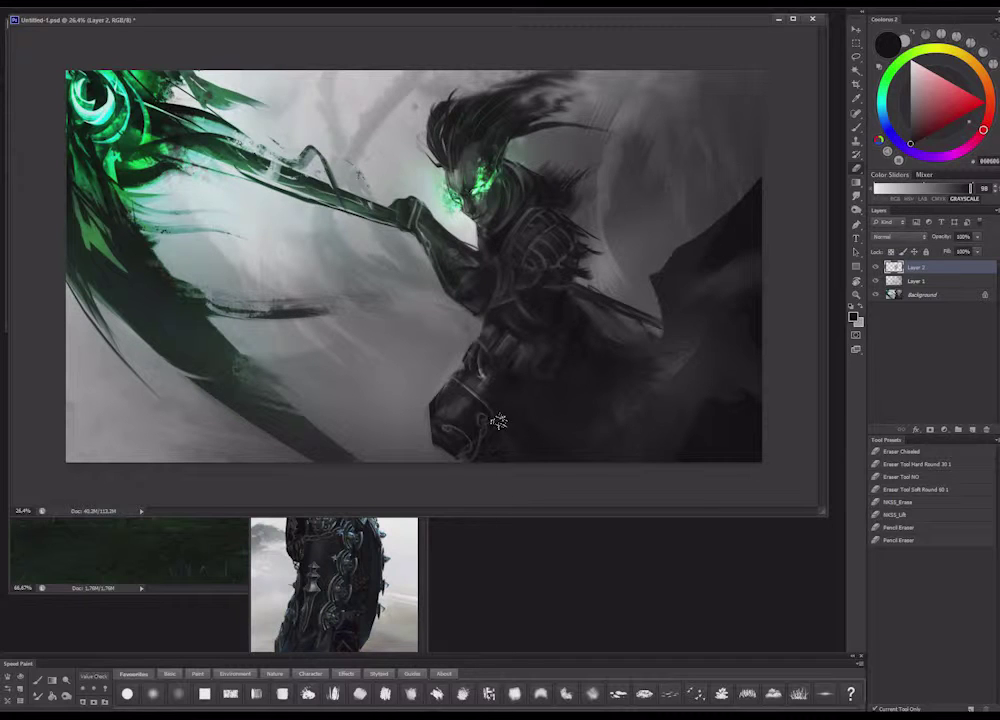
drag(590, 172, 615, 264)
click(334, 693)
right_click(627, 199)
click(708, 213)
drag(560, 170, 565, 187)
Return to the Brush on Layer 2 and adjust the brush tip's options in the brush settings
click(930, 296)
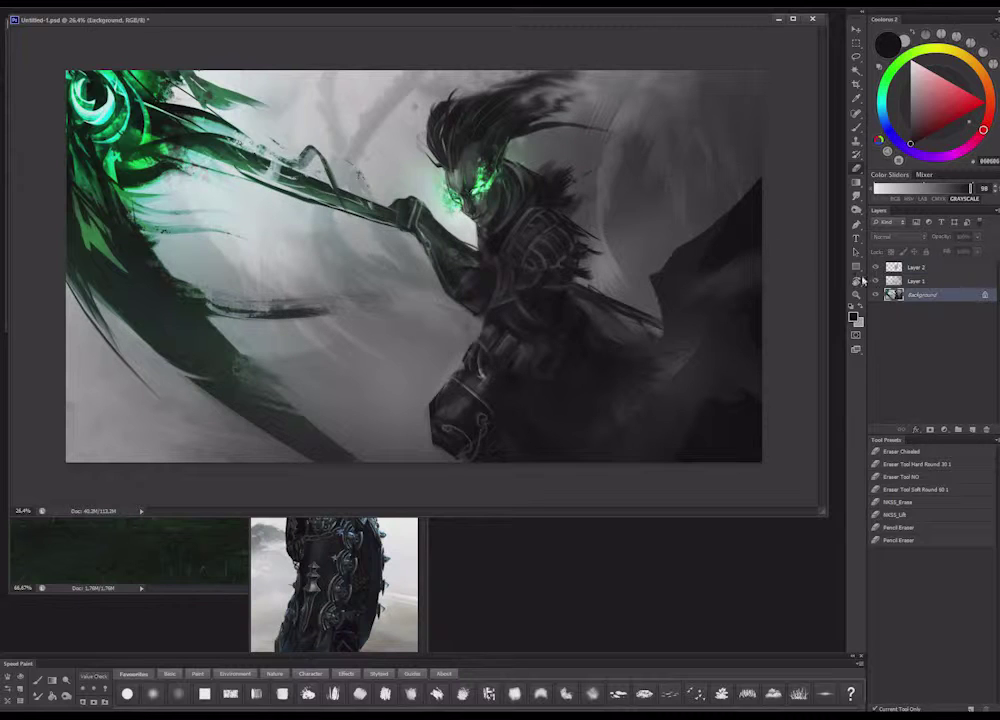
key(b)
key(alt+period)
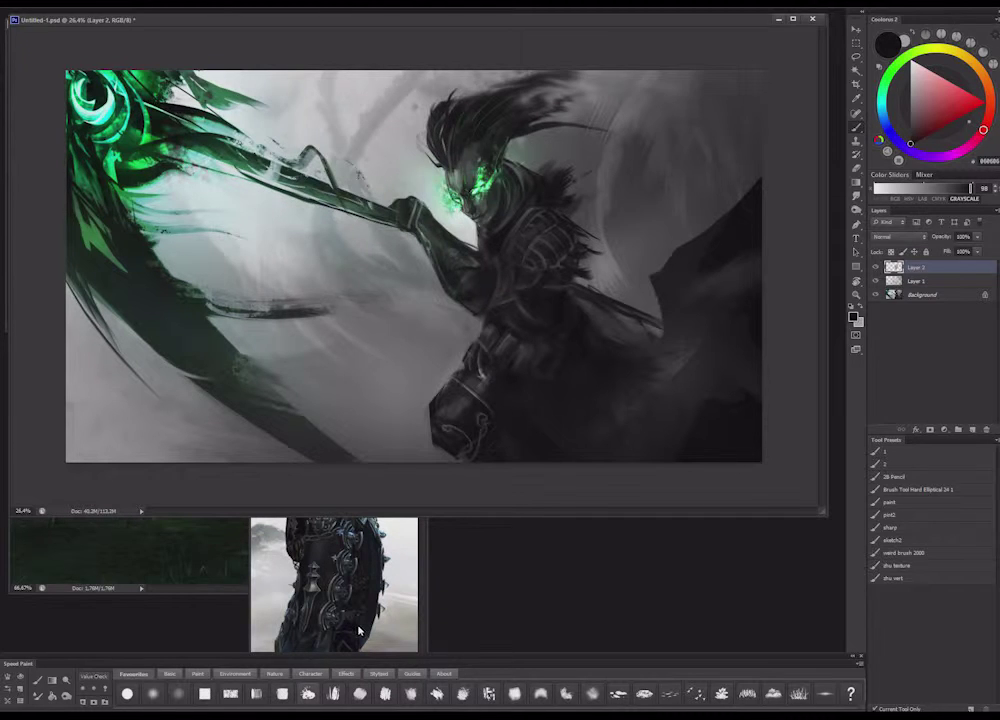
key(F5)
key(F5)
key(F5)
key(F5)
click(303, 192)
click(303, 171)
click(303, 160)
click(304, 192)
key(F5)
Break up the top of the swept-back hair with a resized brush, sampled tones and eraser strokes
right_click(571, 128)
click(651, 159)
click(525, 67)
alt+click(449, 125)
mouse_move(468, 109)
mouse_down()
mouse_move(510, 75)
mouse_move(490, 92)
mouse_move(560, 82)
mouse_up()
alt+click(583, 82)
key(e)
mouse_move(498, 103)
mouse_down()
mouse_move(452, 118)
mouse_move(505, 72)
mouse_move(562, 74)
mouse_up()
key(b)
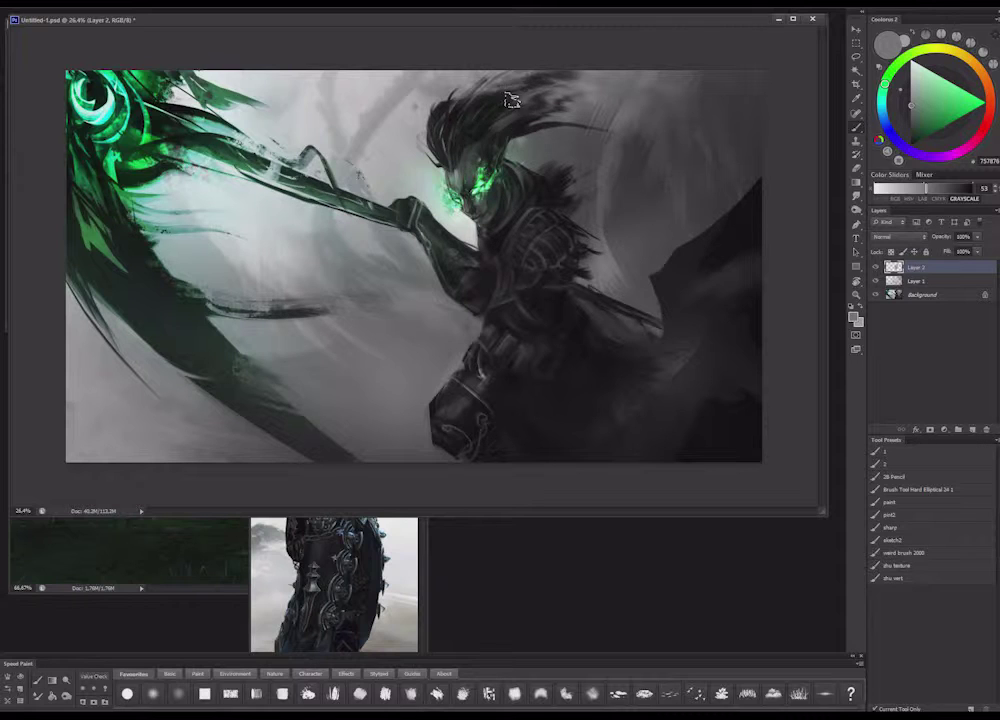
Clean up the lower hair strands and shoulder fur with the eraser and sampled greys
key(e)
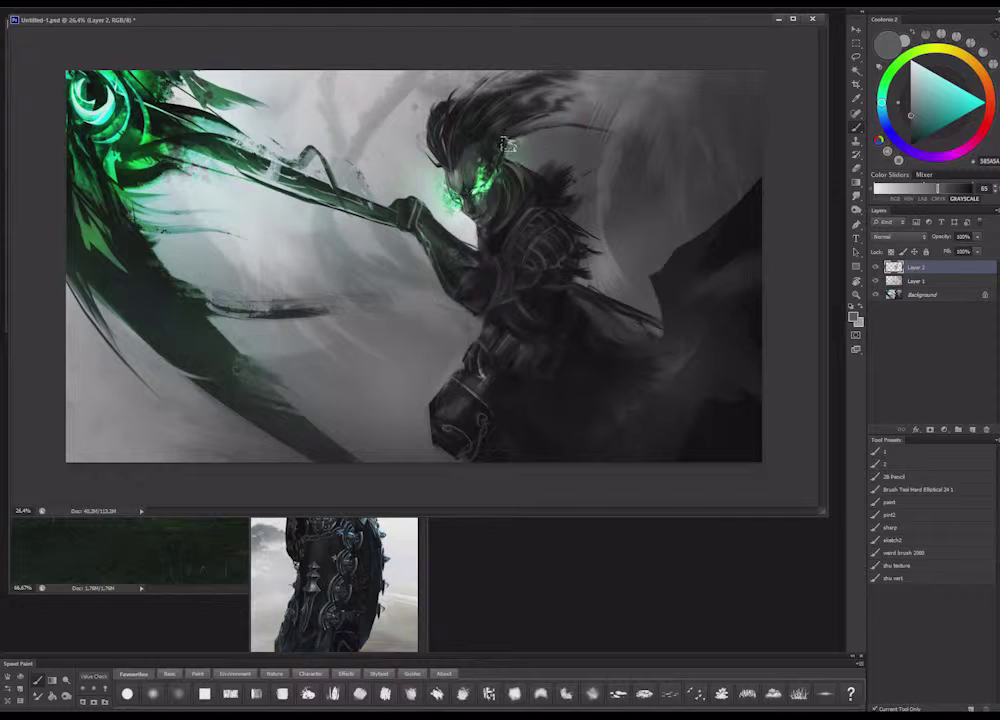
key(e)
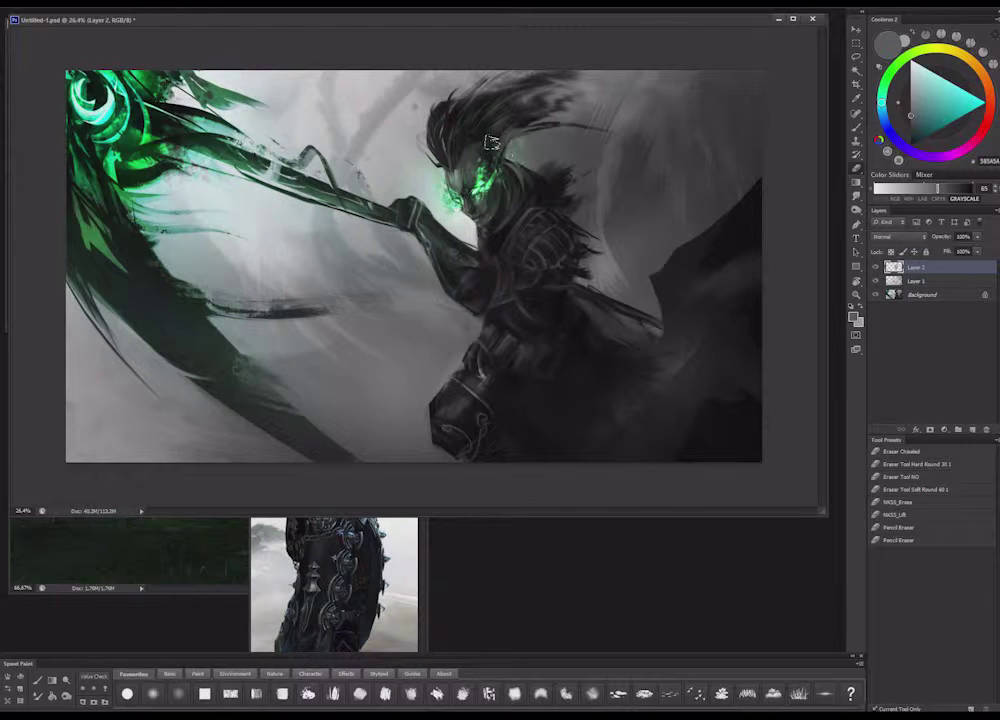
key(b)
alt+click(556, 152)
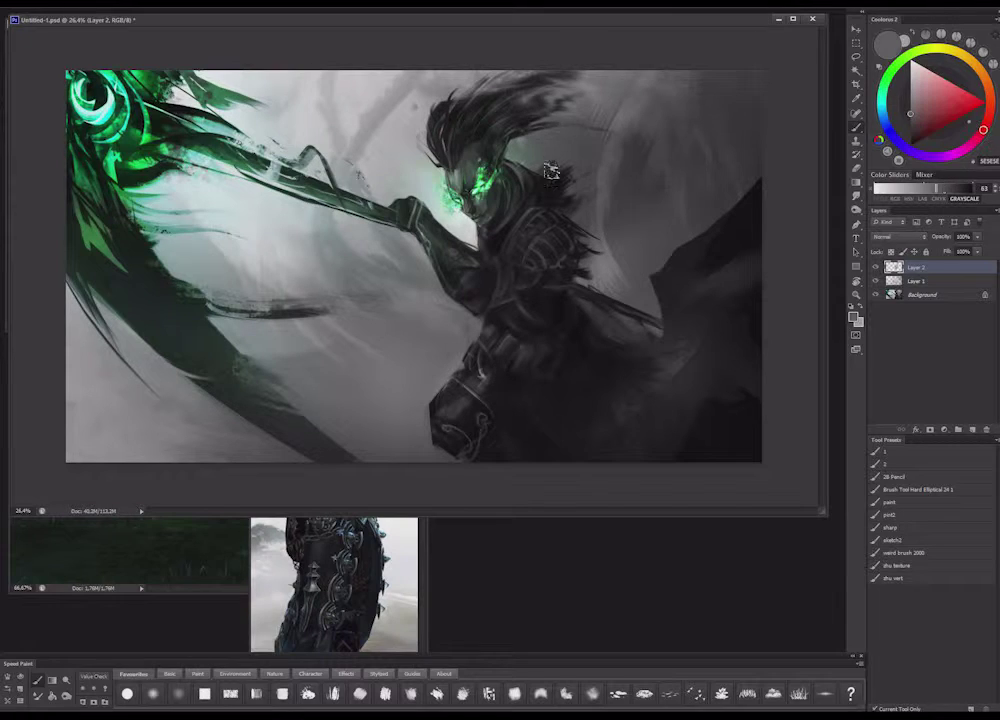
alt+click(533, 170)
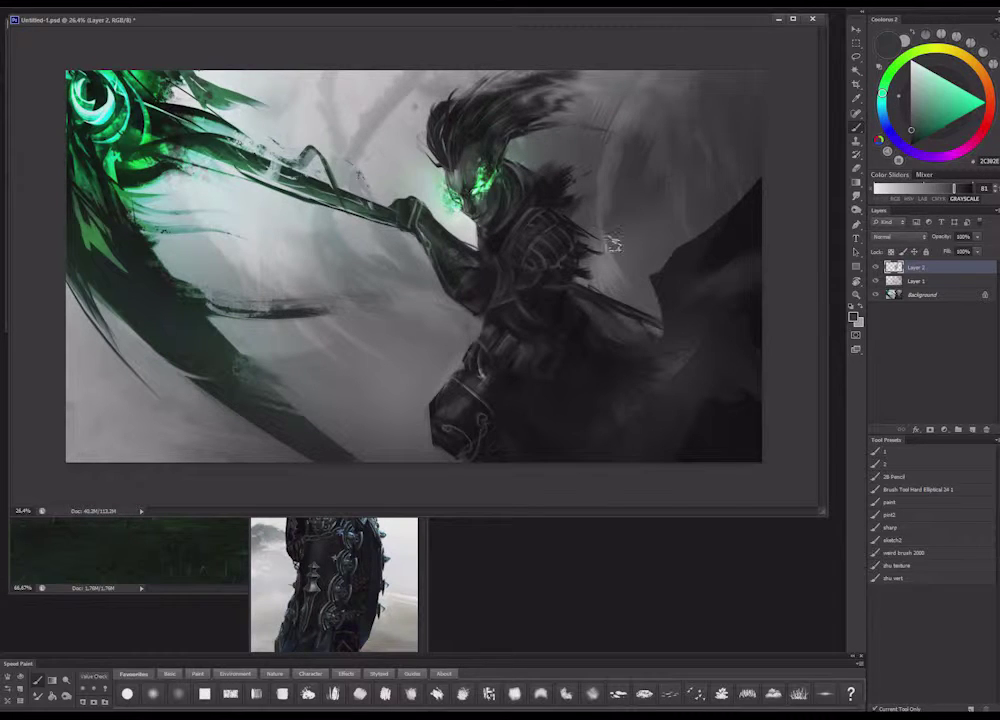
Add near-black spikes along the front edge of the knee armour and trim them with the eraser
alt+click(440, 152)
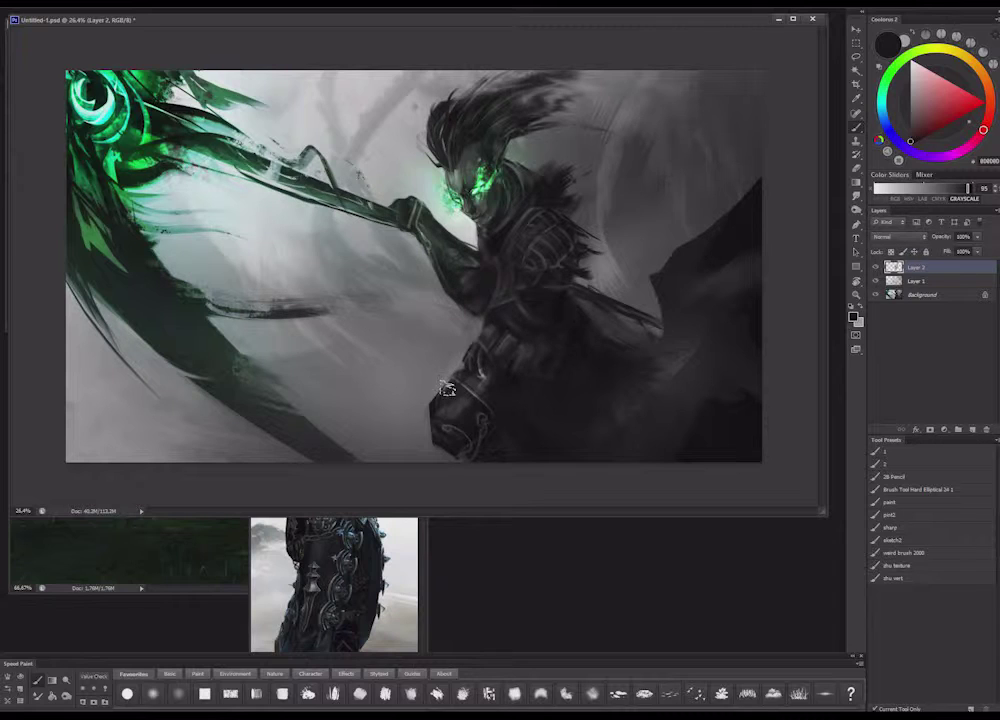
key(e)
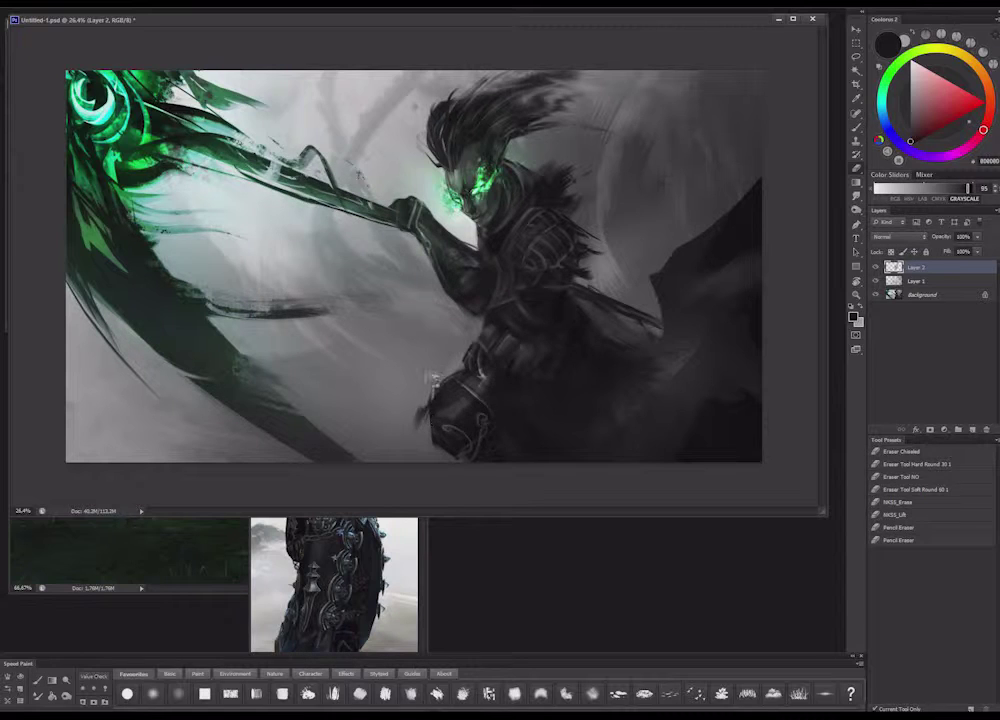
key(b)
Reshape the lower end of the scythe blade with tones sampled nearby and eraser strokes
alt+click(357, 435)
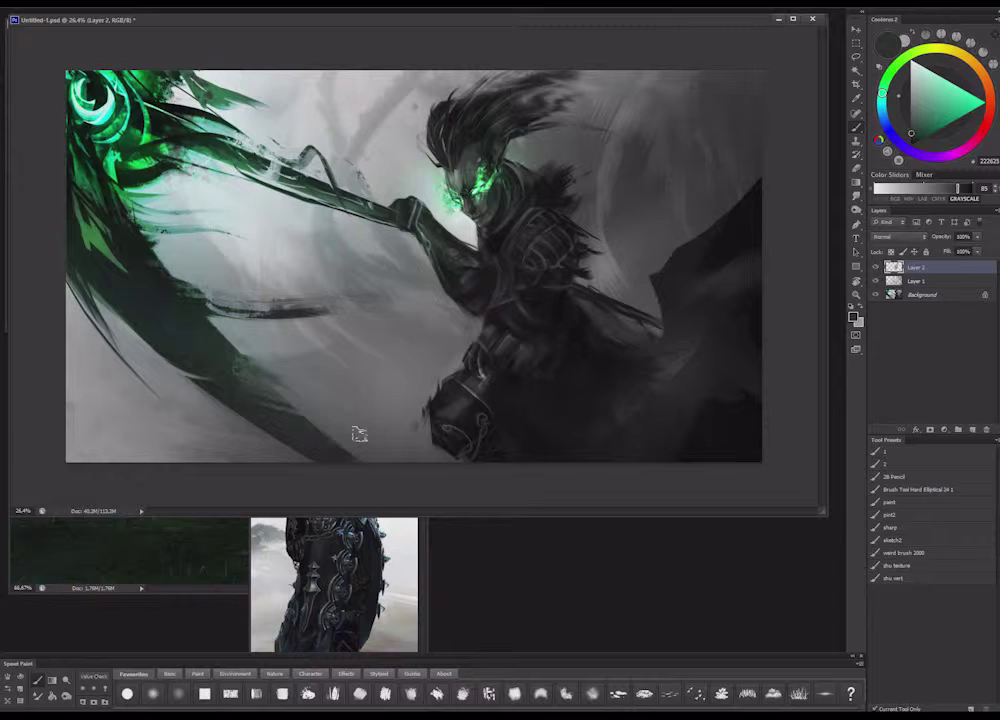
alt+click(375, 457)
key(e)
mouse_move(373, 458)
mouse_down()
mouse_move(322, 439)
mouse_move(356, 459)
mouse_up()
key(b)
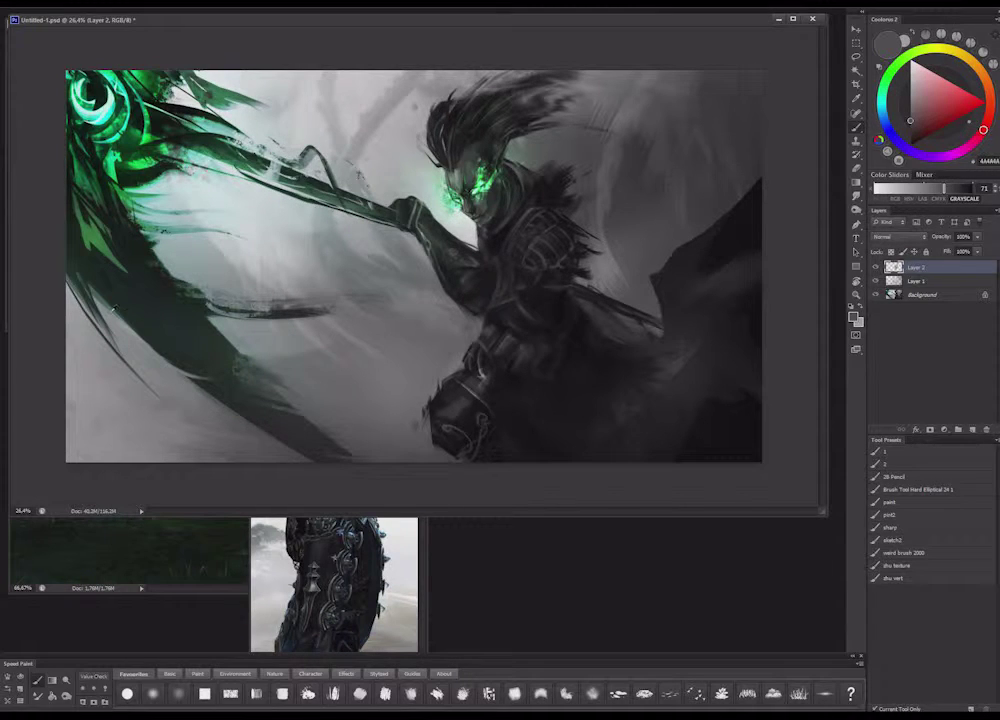
Rework the scythe blade's edge and green streaks with sampled greys and greens, trimming the strokes with the eraser
key(e)
mouse_move(174, 331)
mouse_down()
mouse_move(172, 346)
mouse_move(144, 323)
mouse_move(142, 341)
mouse_up()
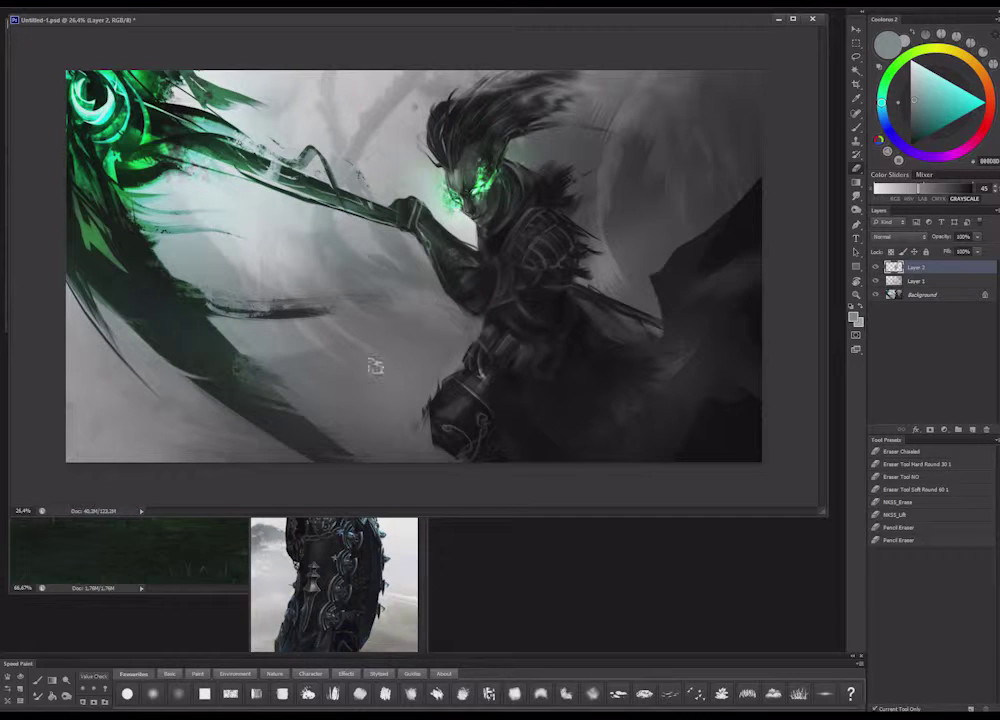
key(b)
key(e)
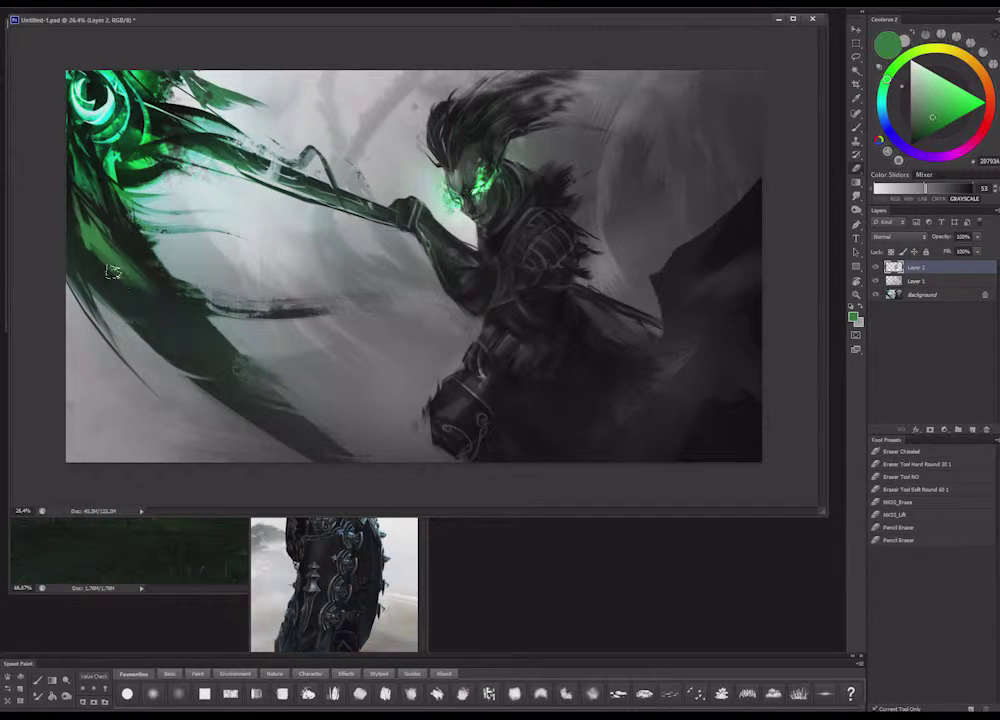
key(b)
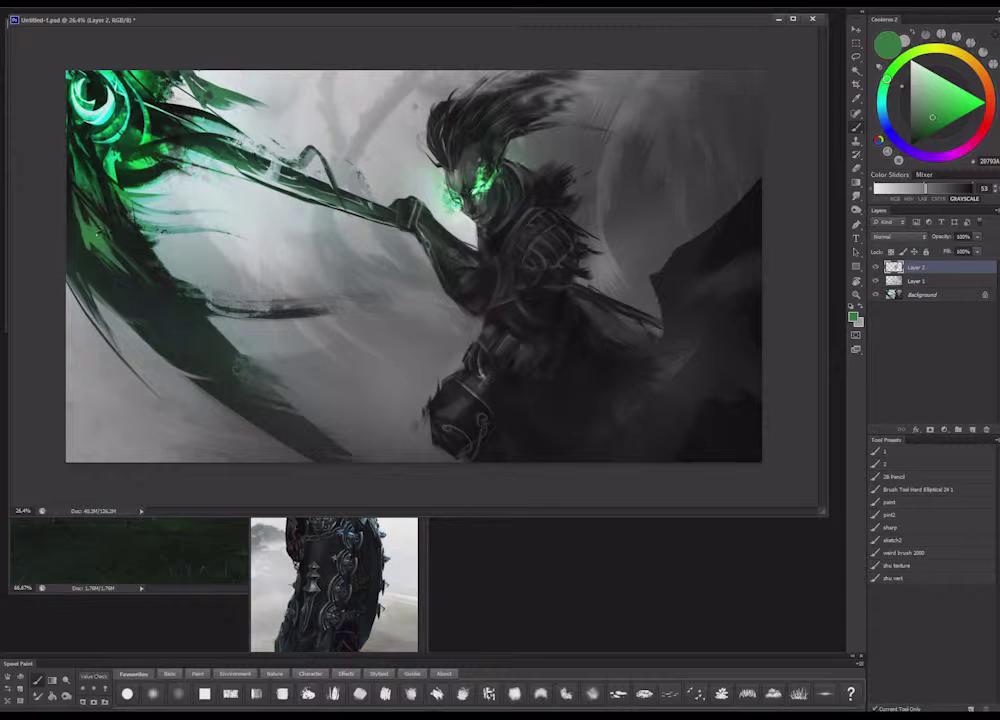
key(e)
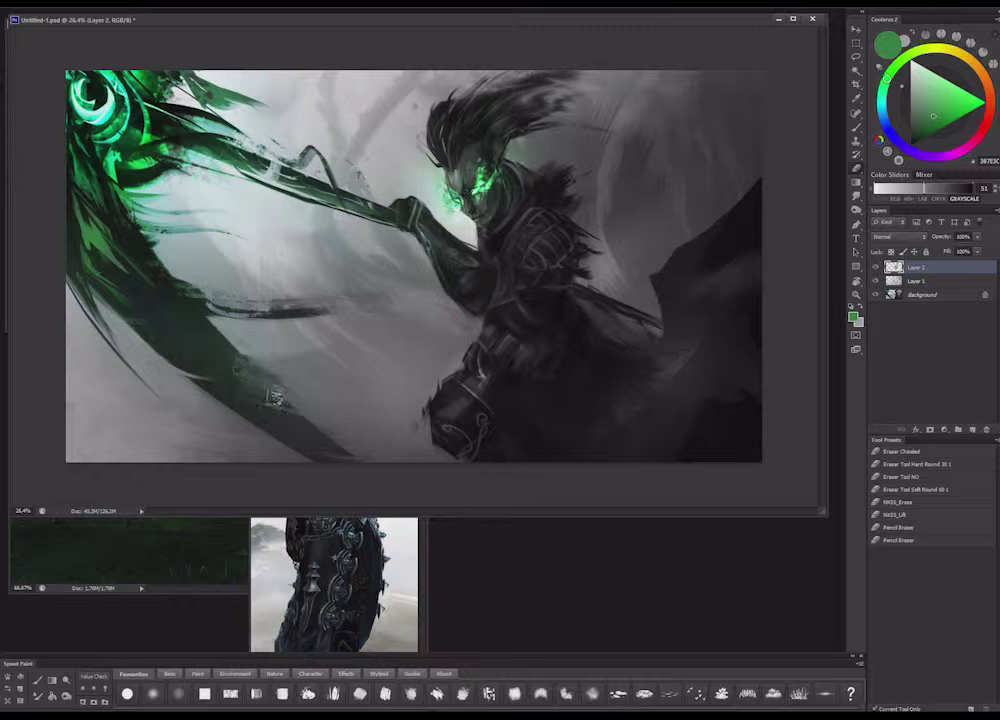
key(b)
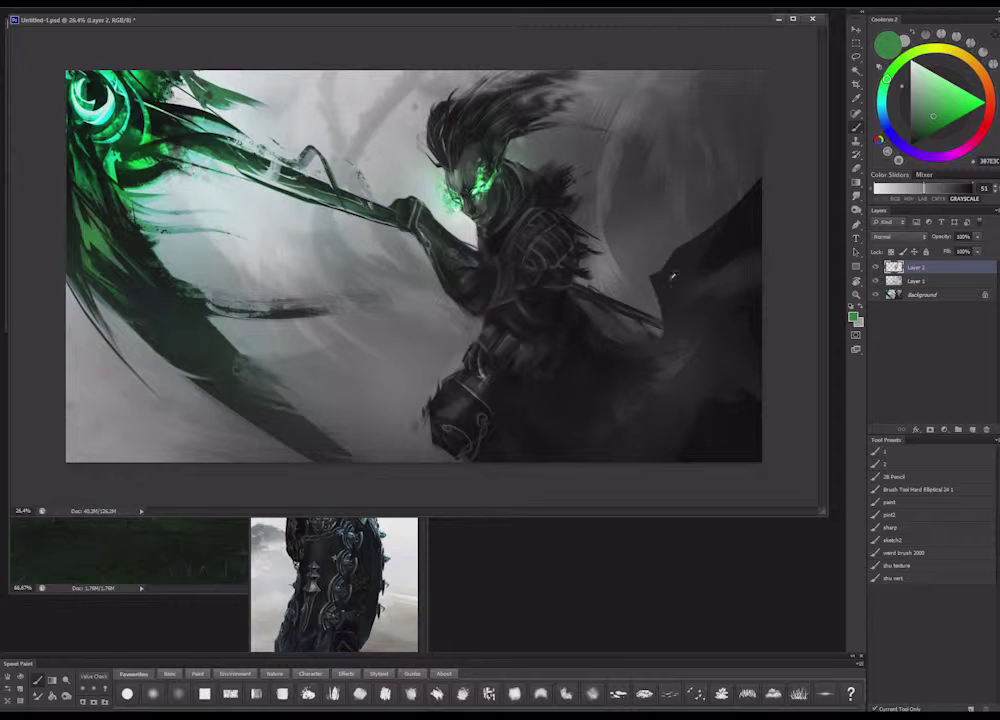
Paint sampled near-black strokes above the dark mass behind the warrior with a resized brush
alt+click(719, 243)
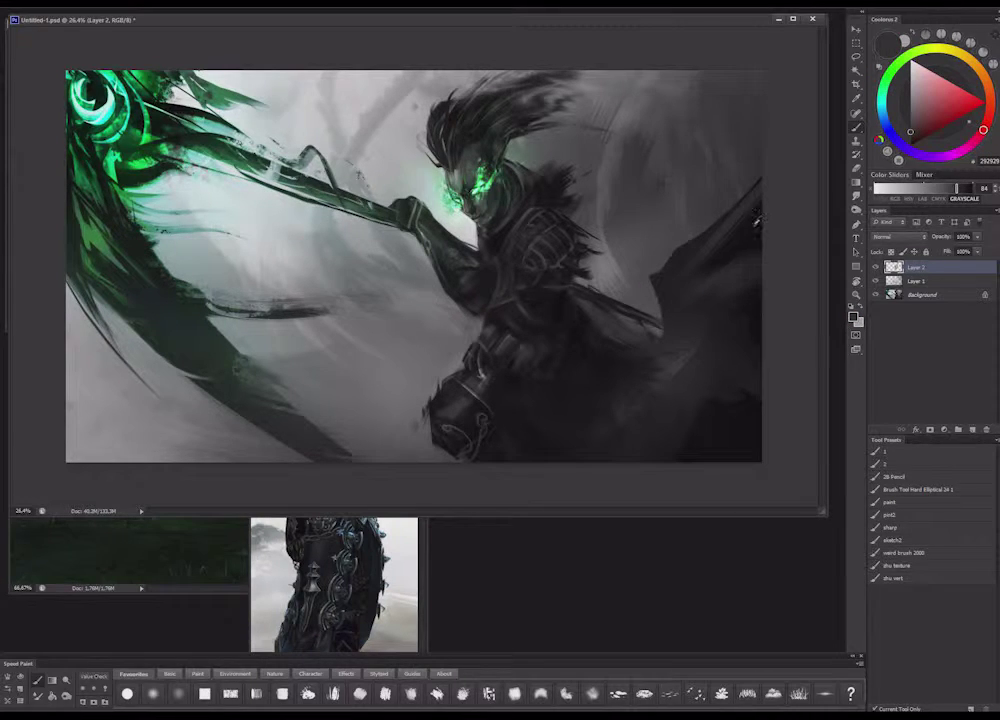
alt+click(730, 220)
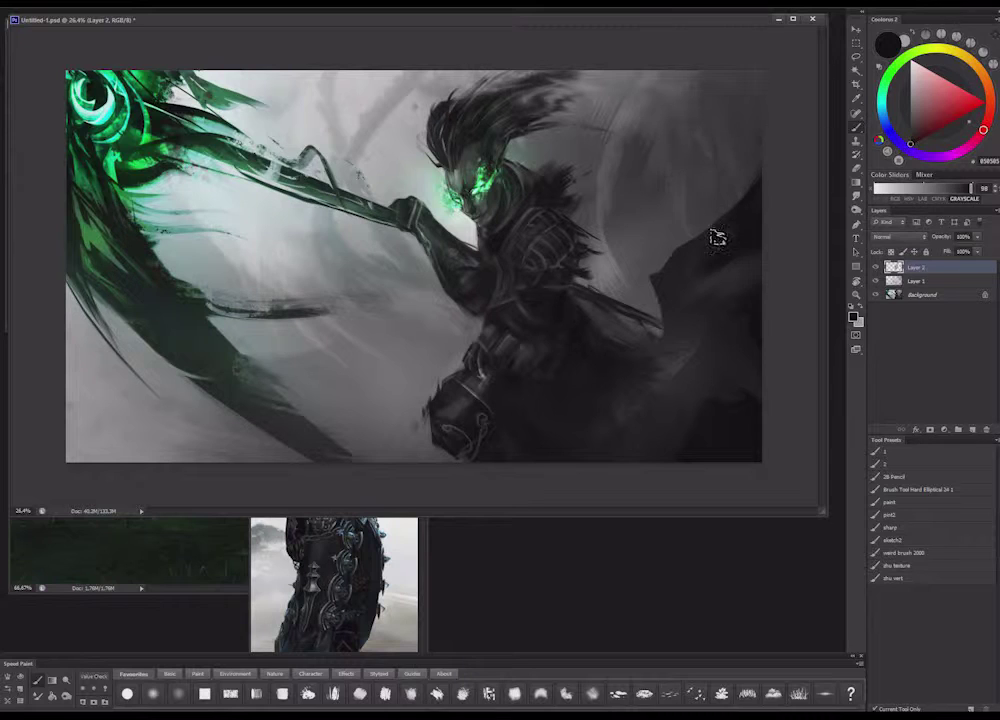
right_click(702, 208)
click(803, 238)
drag(706, 172, 717, 185)
Carve the top of the dark mass behind the warrior into ragged spikes with a resized eraser, adding dark touch-ups
key(e)
right_click(719, 198)
click(802, 229)
mouse_move(736, 122)
mouse_down()
mouse_move(728, 175)
mouse_move(701, 133)
mouse_move(658, 270)
mouse_move(703, 219)
mouse_move(654, 188)
mouse_move(698, 174)
mouse_move(695, 188)
mouse_move(701, 143)
mouse_move(714, 230)
mouse_move(720, 183)
mouse_move(712, 230)
mouse_up()
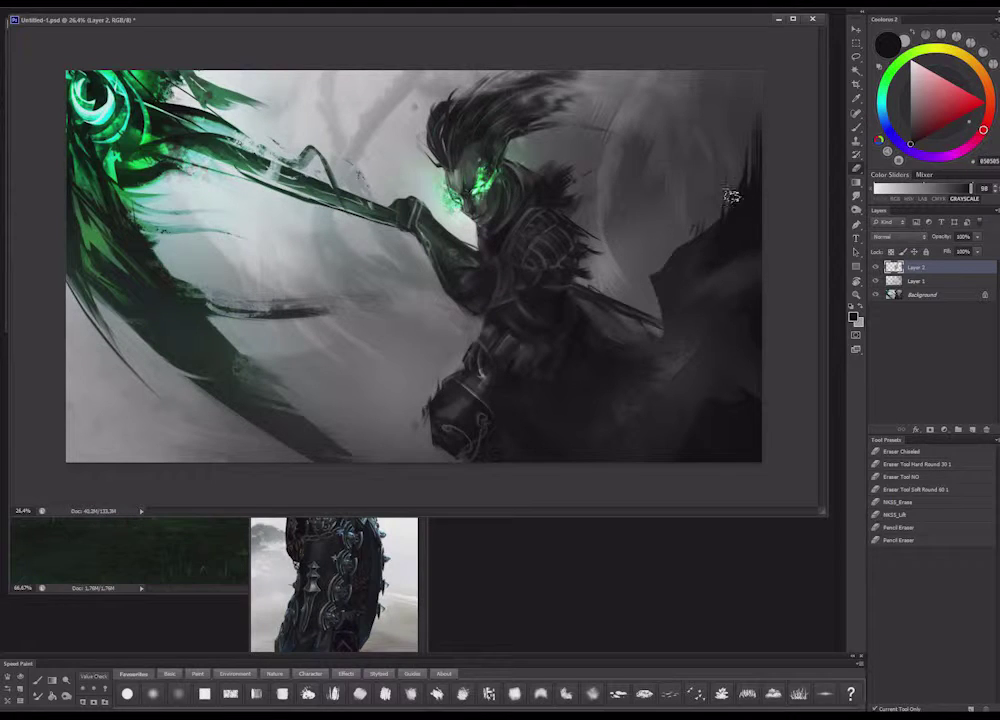
drag(735, 165, 720, 220)
drag(754, 110, 751, 200)
key(b)
key(e)
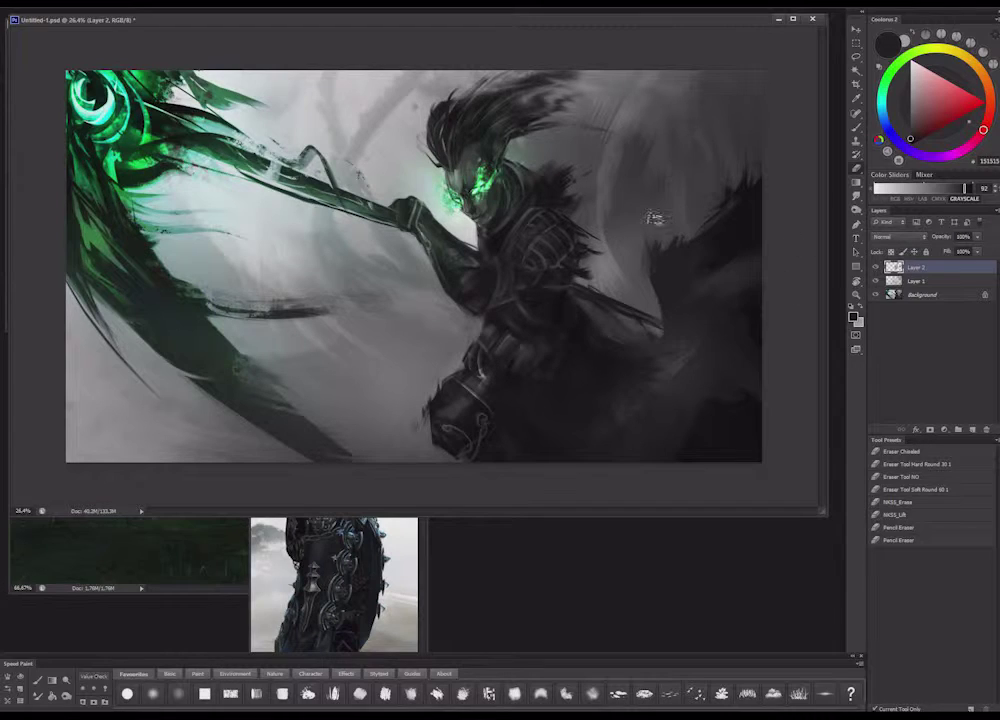
Blend a sampled dark grey across the lower part of the mass behind the warrior, softening it with the eraser
key(b)
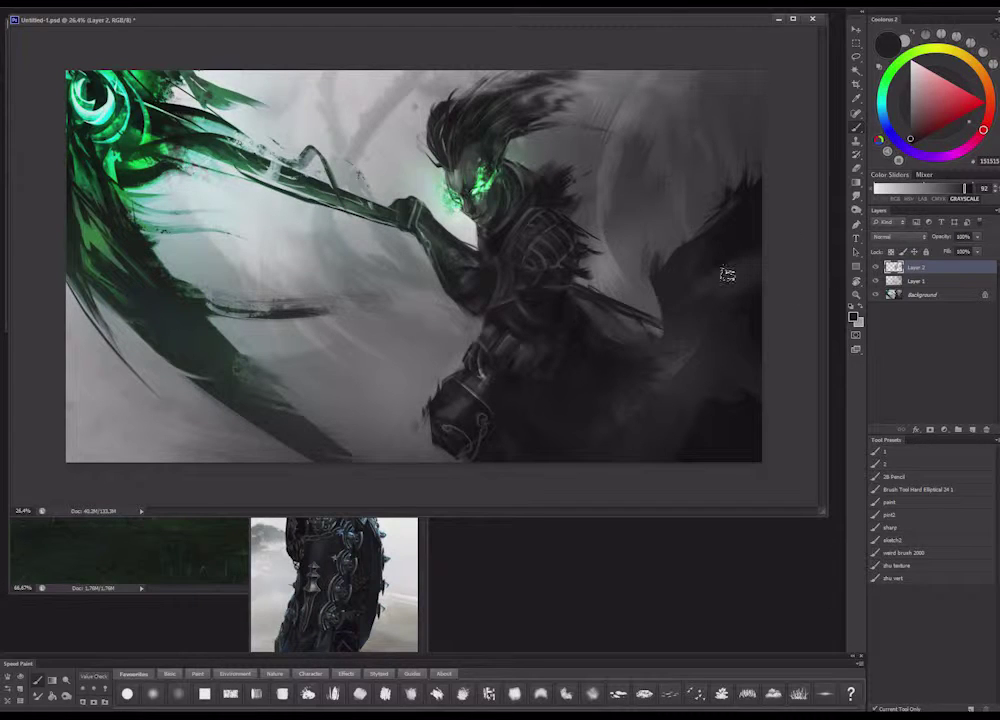
alt+click(680, 356)
drag(652, 361, 703, 373)
key(e)
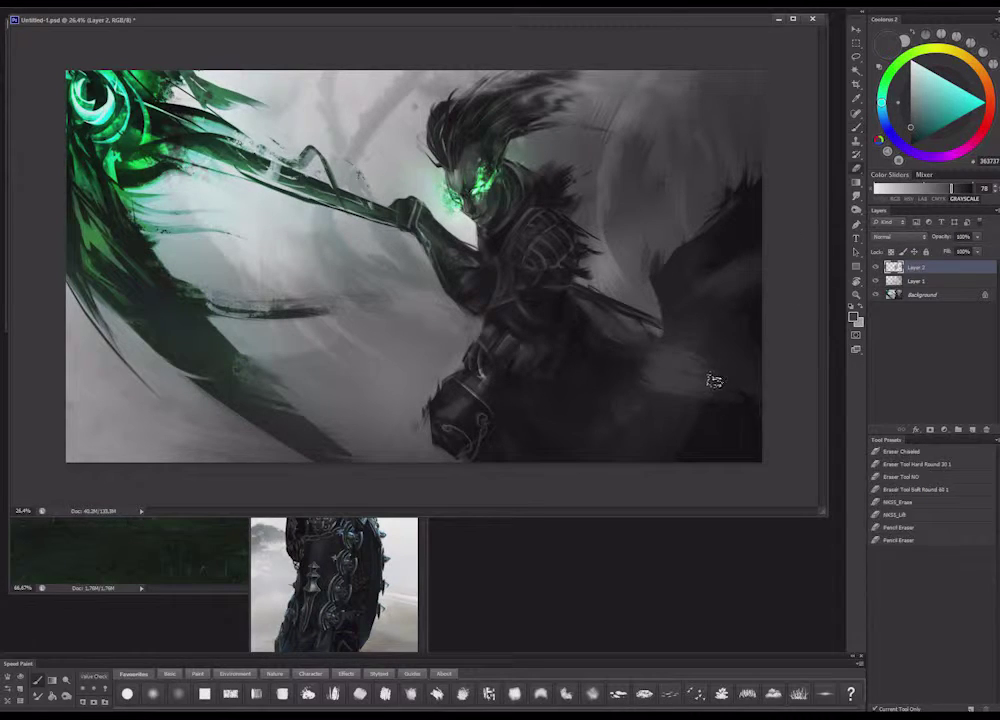
drag(625, 344, 630, 371)
Deepen the cloak behind the warrior's waist with sampled near-black and dark grey strokes, thinning them with the eraser
key(b)
alt+click(576, 396)
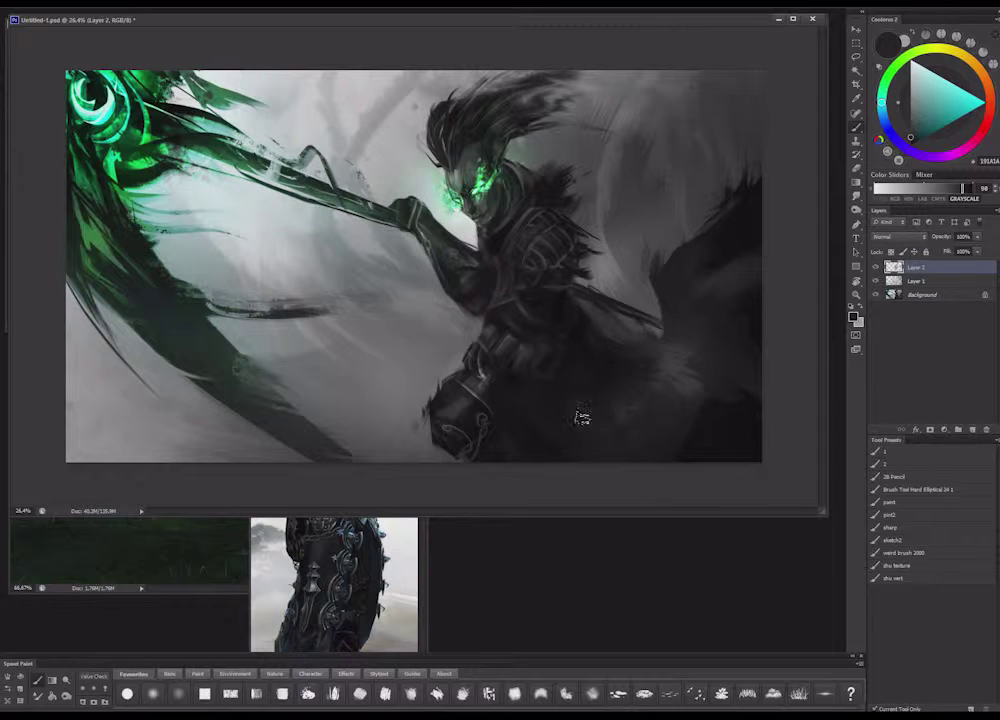
alt+click(578, 376)
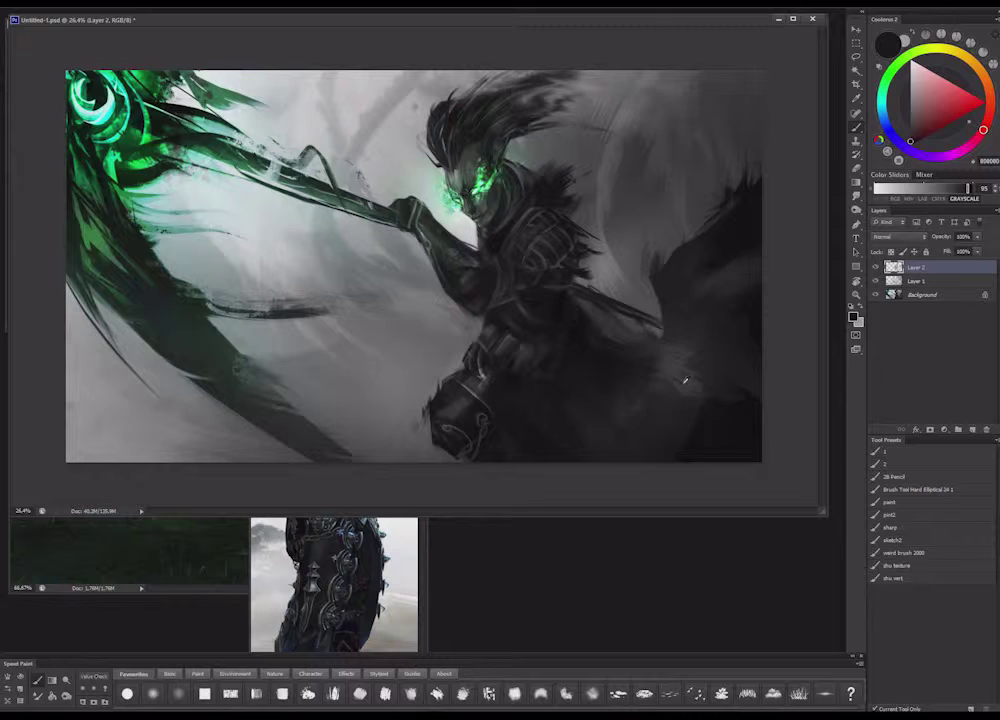
alt+click(528, 297)
key(e)
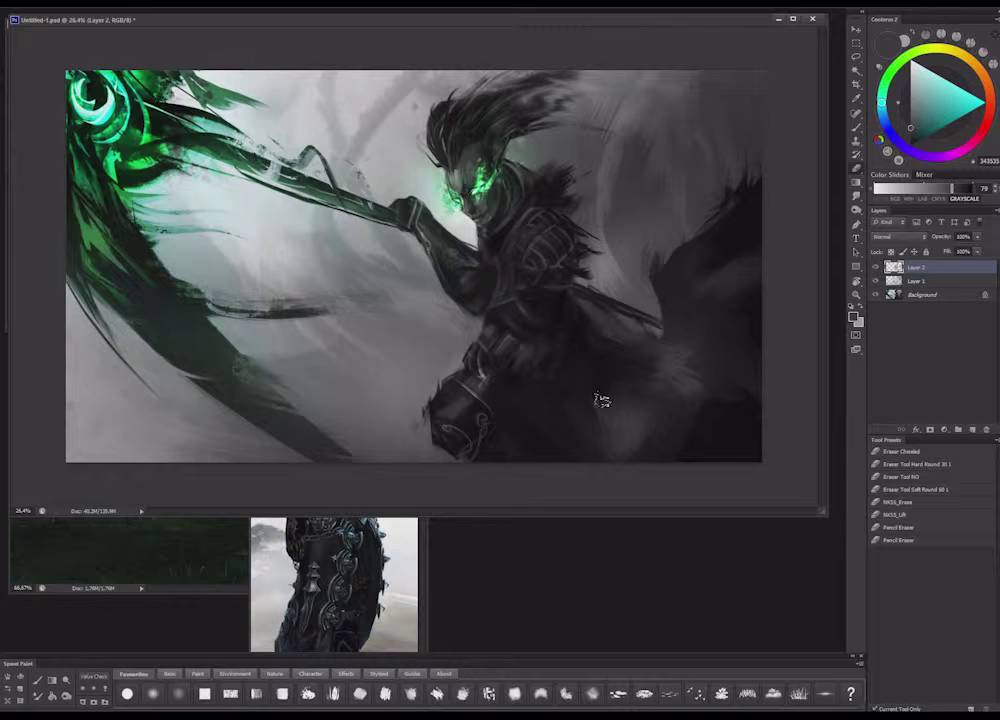
Rework the dark area beside the knee armour with near-black tones sampled nearby and resized eraser strokes
key(b)
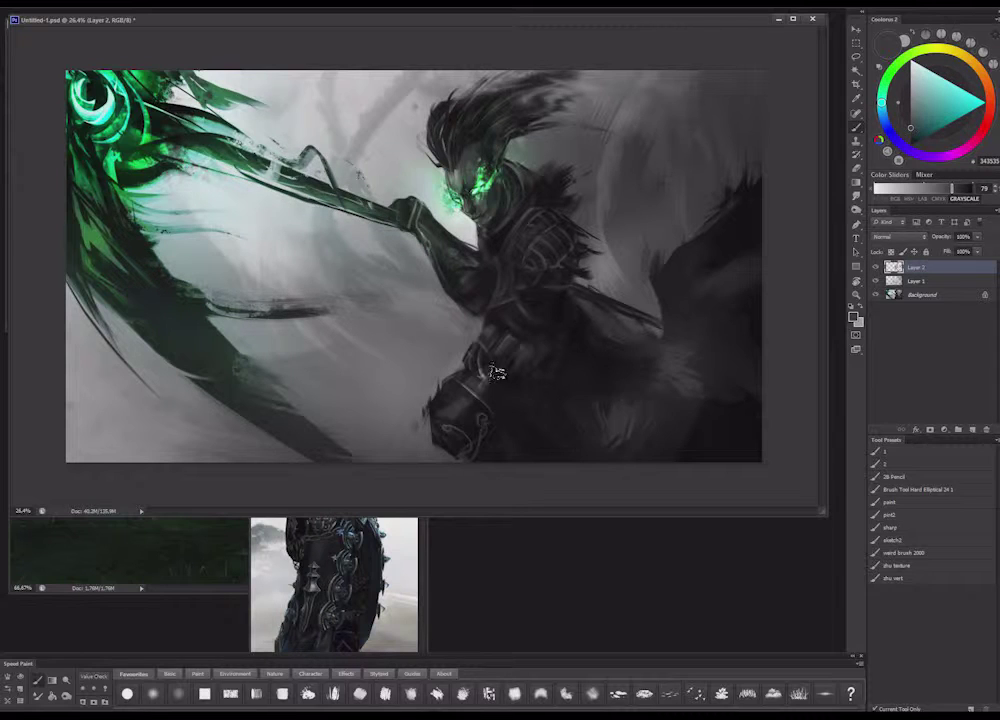
alt+click(498, 408)
alt+click(521, 446)
right_click(582, 336)
key(e)
mouse_move(489, 393)
mouse_down()
mouse_move(487, 419)
mouse_move(546, 362)
mouse_up()
right_click(596, 332)
click(659, 390)
Refine the warrior's torso and the edge under the arm with near-black and grey tones sampled nearby
key(b)
right_click(553, 317)
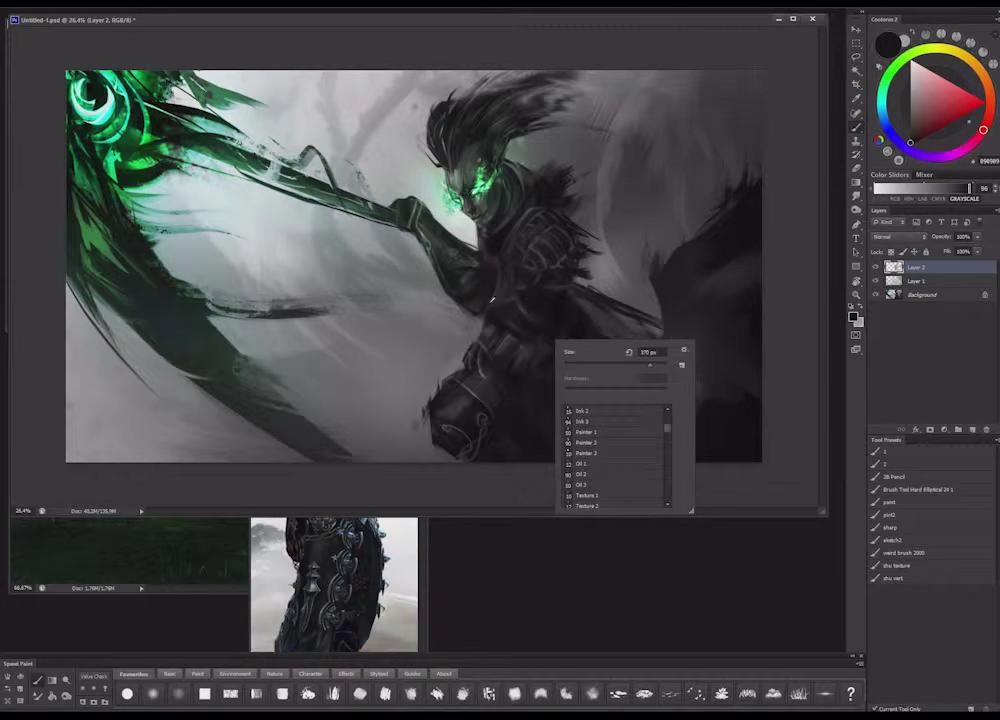
alt+click(489, 284)
alt+click(471, 320)
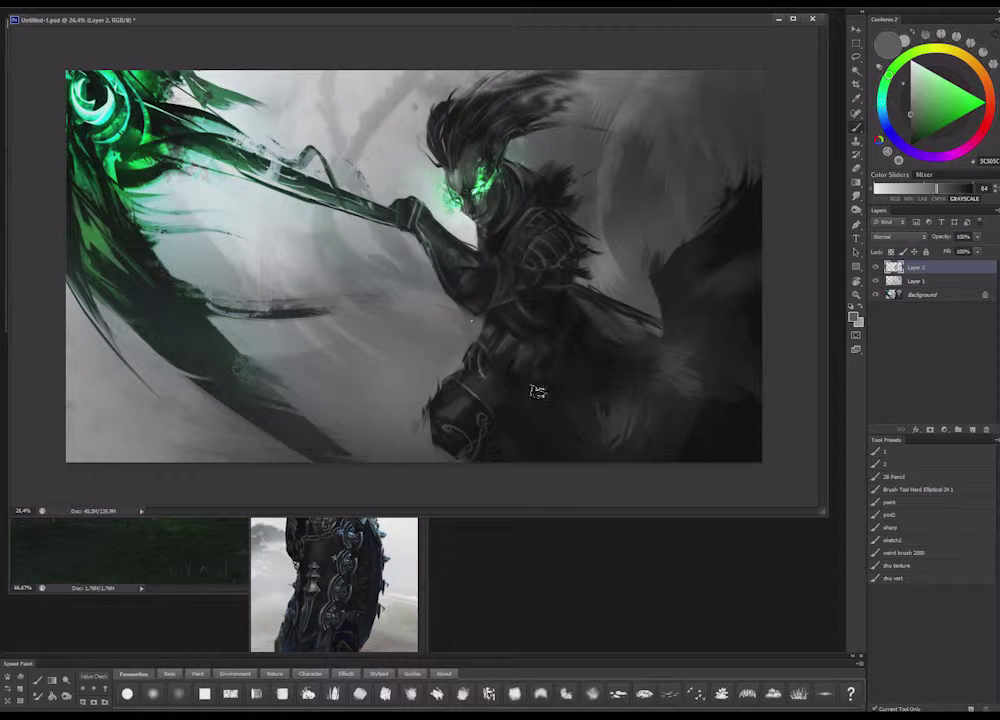
Flip the canvas horizontally and save the document
scroll(514, 152, down, 9)
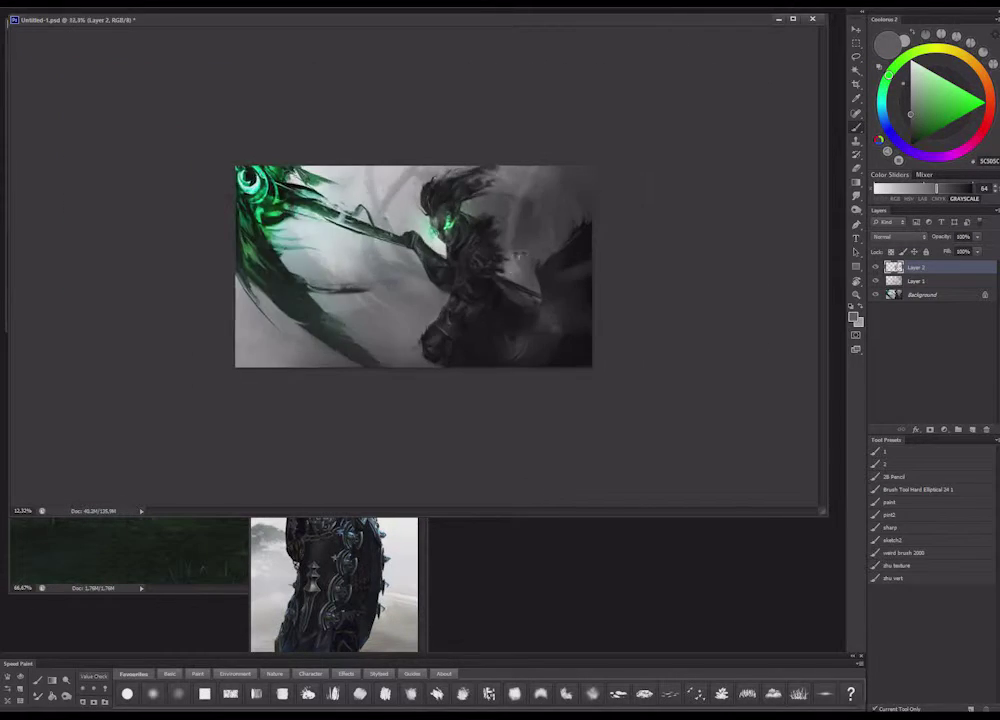
key(ctrl+shift+h)
scroll(424, 157, up, 5)
key(ctrl+s)
Reshape the upper edge of the fist gripping the scythe with a sampled light grey and dark green, resizing the brush between strokes
scroll(523, 160, up, 3)
right_click(465, 241)
click(502, 265)
alt+click(430, 202)
drag(426, 203, 434, 216)
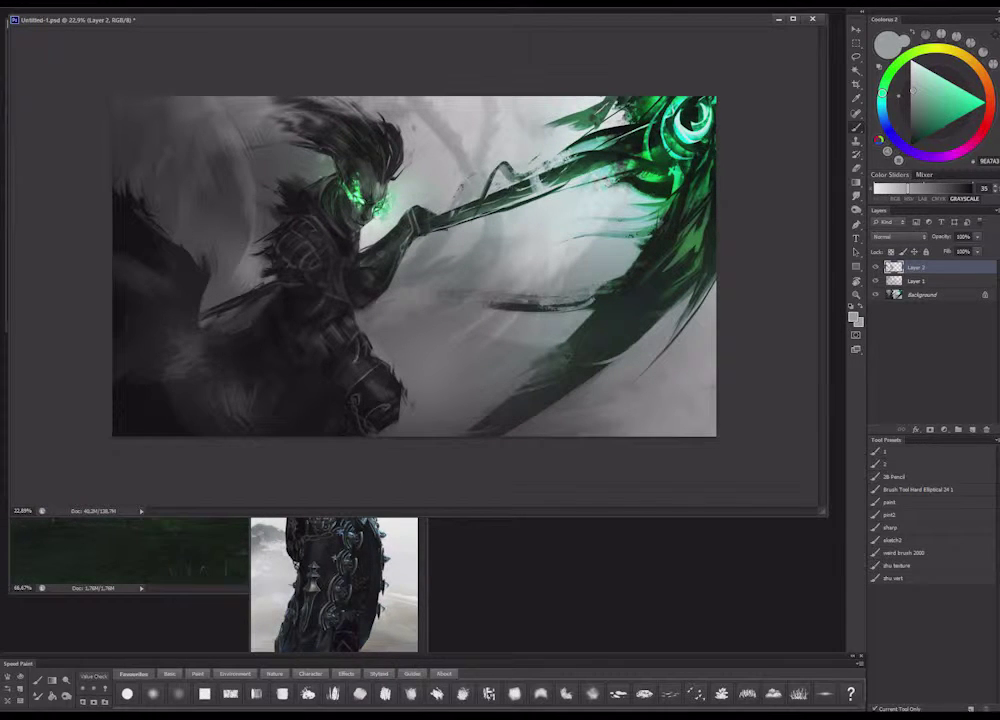
alt+click(436, 222)
right_click(446, 228)
click(482, 256)
click(432, 204)
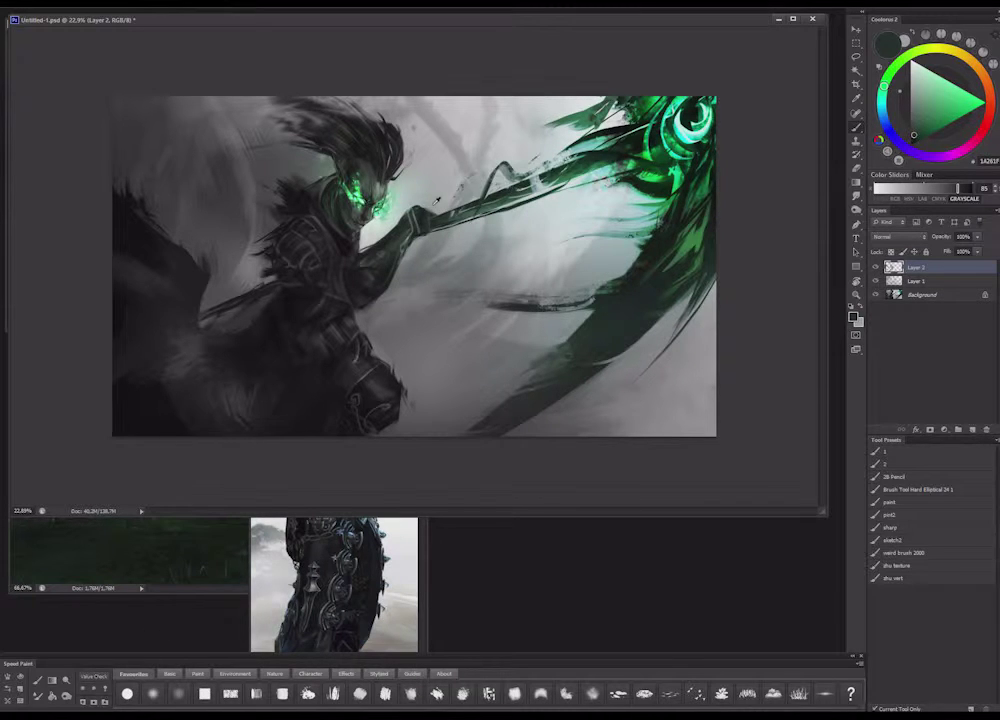
Paint the gripping hand and adjoining scythe shaft with a hard round brush, using dark greens and greys sampled nearby
alt+click(430, 230)
right_click(436, 224)
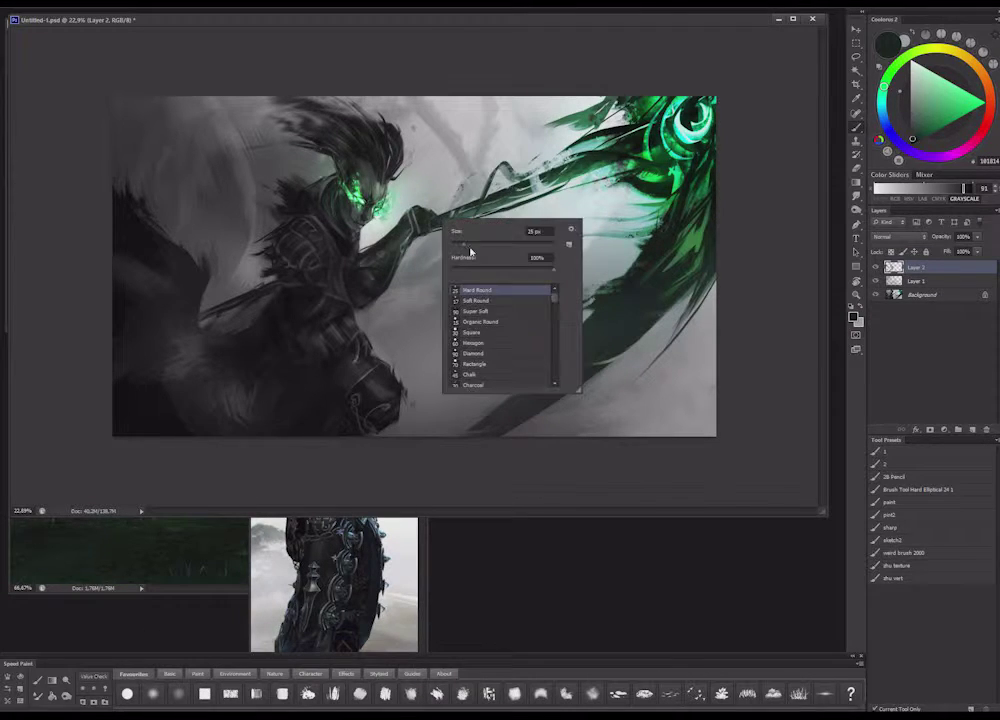
click(433, 216)
alt+click(434, 218)
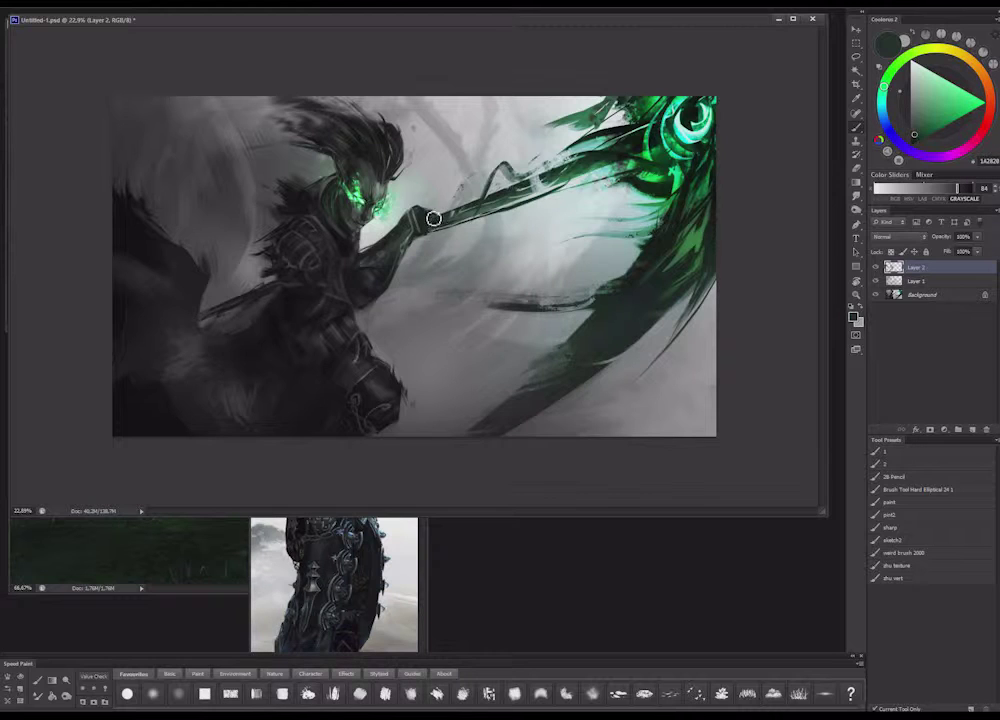
alt+click(422, 239)
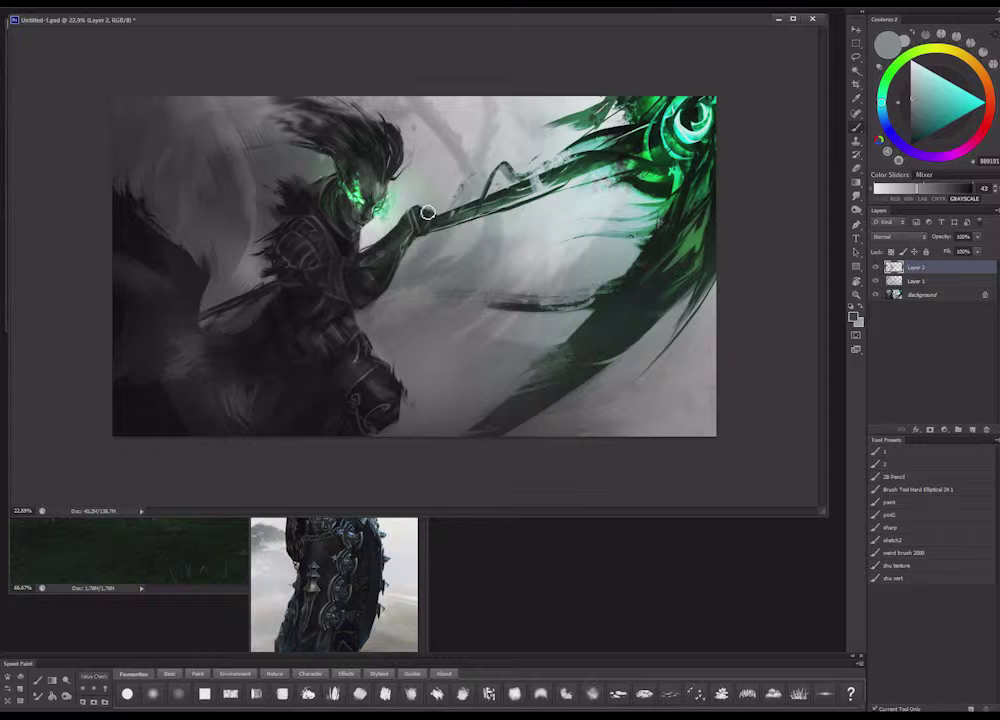
alt+click(414, 230)
Define the wrist below the gripping fist with sampled dark and pale grey strokes, trimming them with the eraser
key(e)
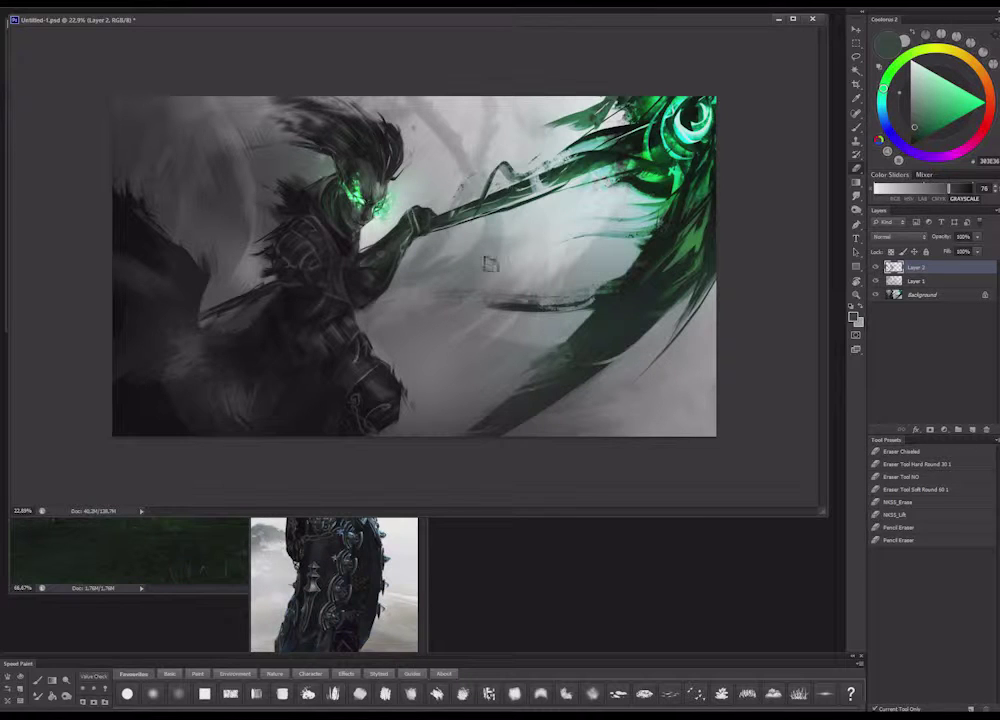
key(b)
alt+click(425, 249)
alt+click(612, 306)
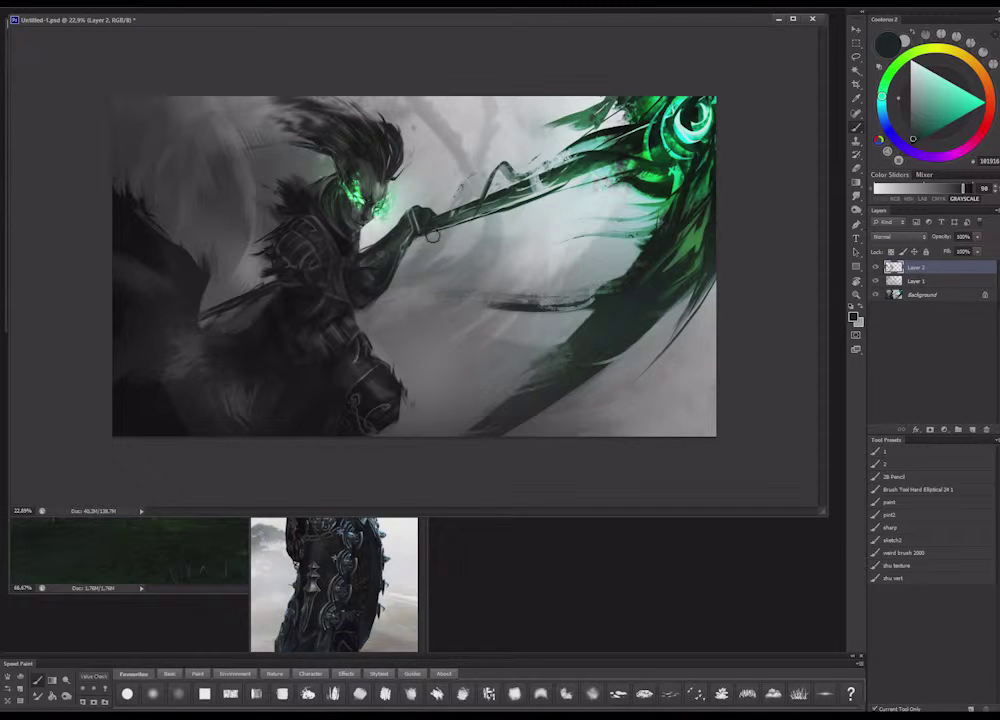
alt+click(416, 220)
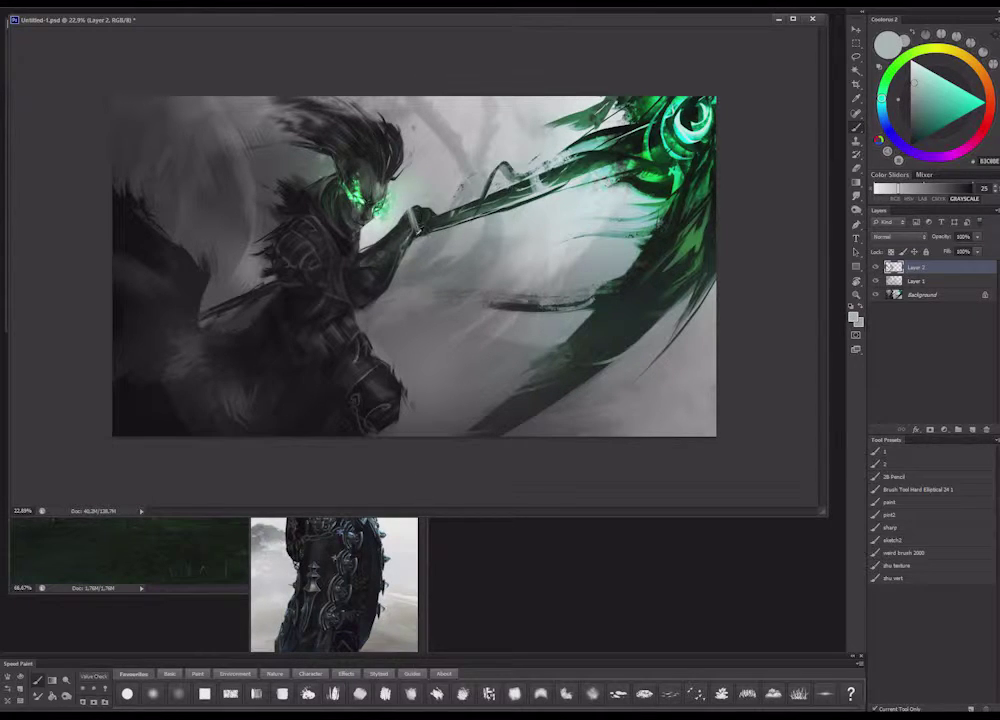
alt+click(417, 232)
key(e)
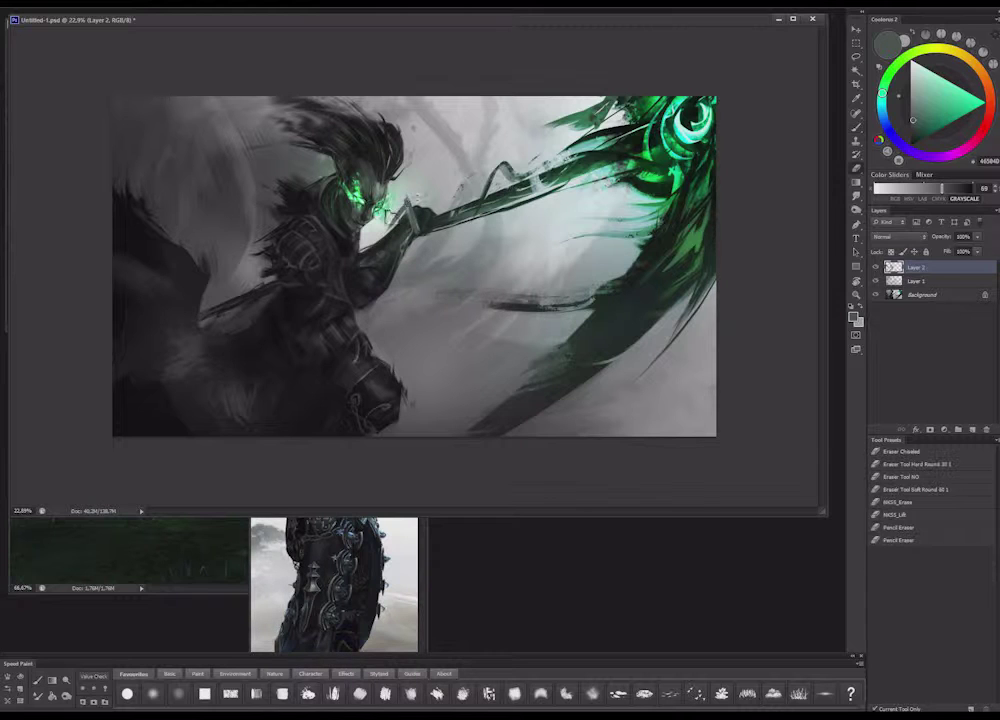
key(b)
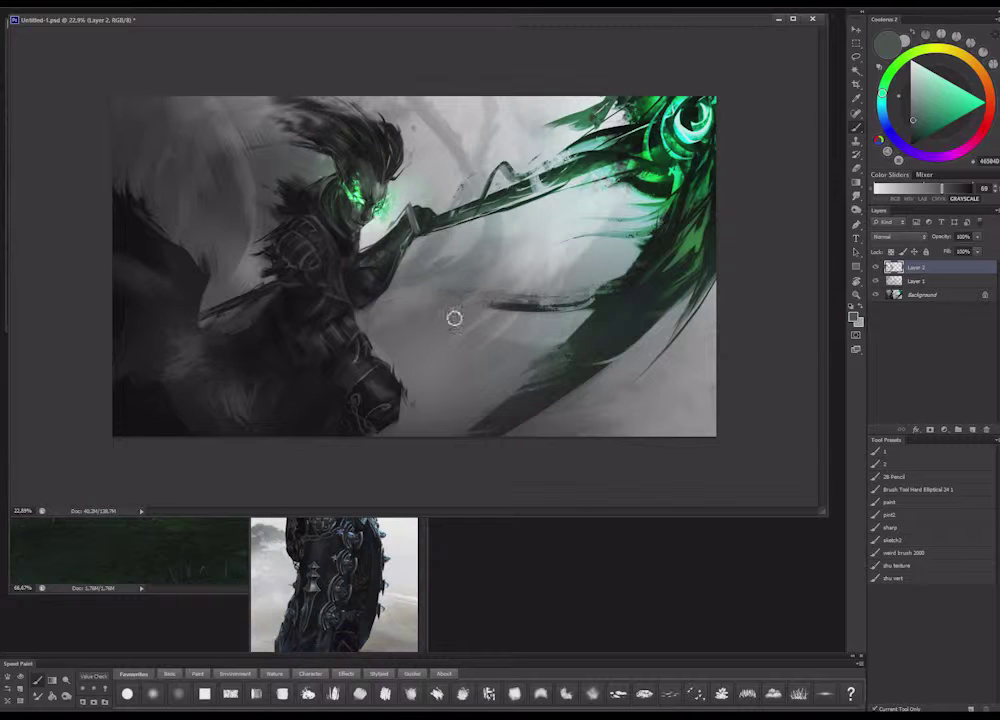
Compare the painting with Layer 1 and Layer 2 toggled, and merge all visible layers into the background
scroll(709, 357, down, 7)
scroll(453, 302, up, 4)
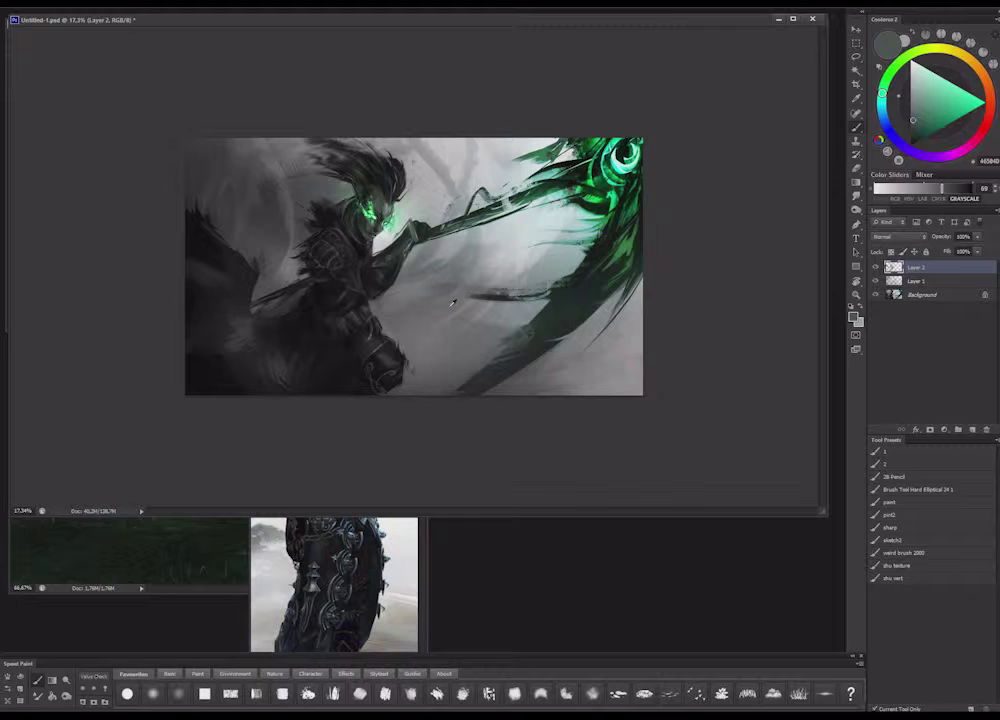
scroll(354, 311, up, 3)
scroll(300, 350, down, 4)
click(875, 281)
click(875, 281)
click(875, 269)
click(875, 269)
key(ctrl+shift+e)
Flip the merged painting horizontally back to its original orientation
scroll(601, 248, down, 4)
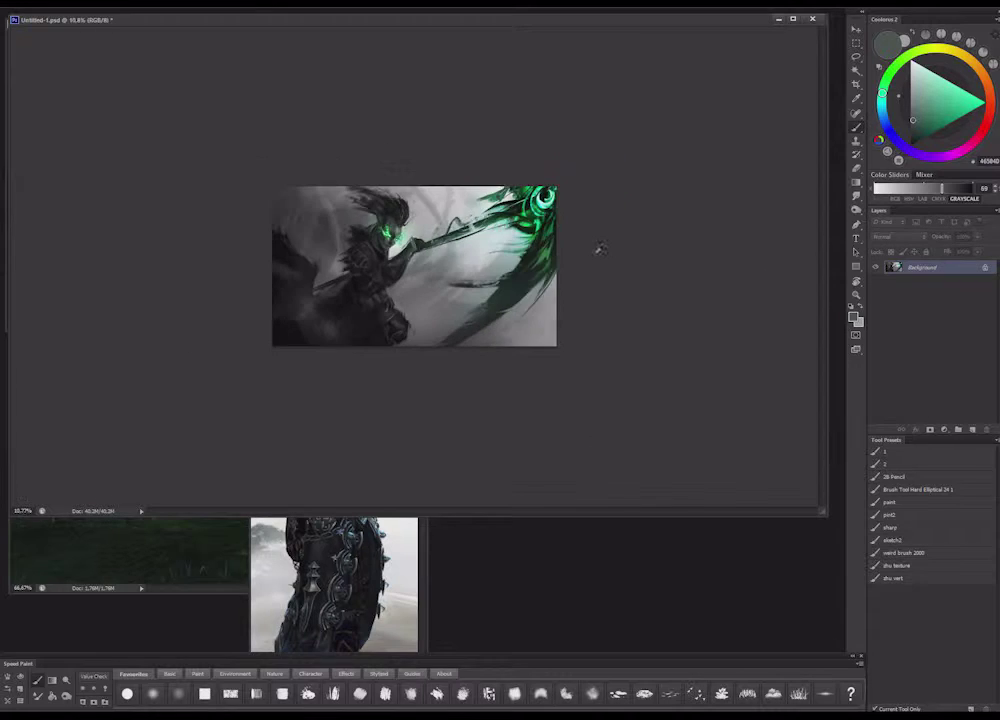
key(ctrl+shift+h)
scroll(484, 247, up, 5)
Copy the entire reed-field photo and paste it into the painting as a new layer
click(984, 9)
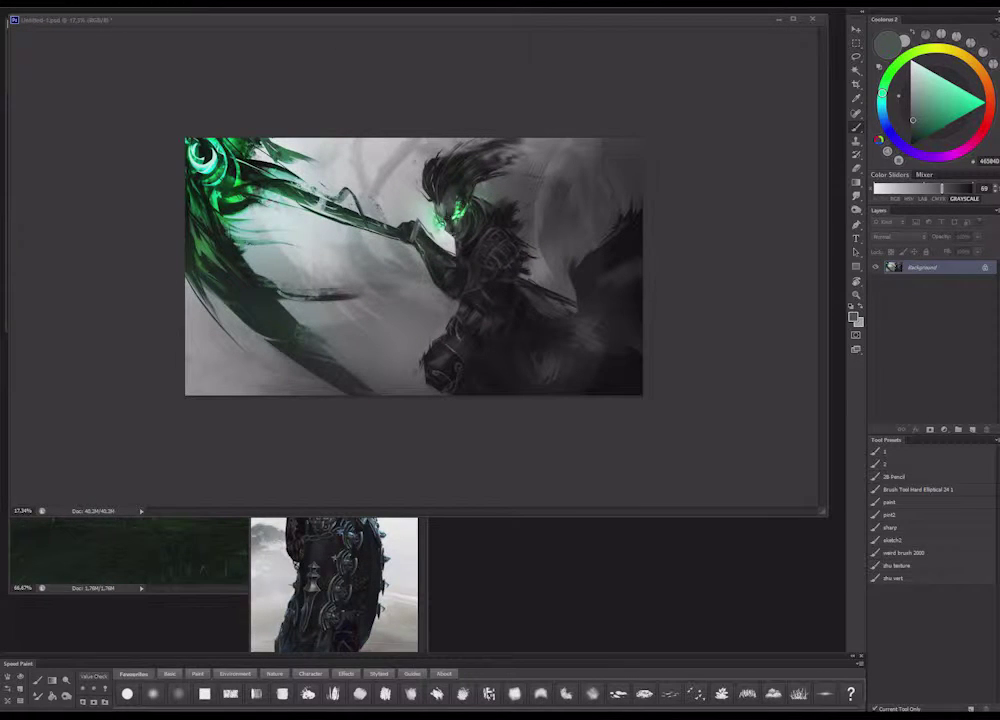
key(ctrl+a)
key(ctrl+c)
click(739, 114)
key(ctrl+v)
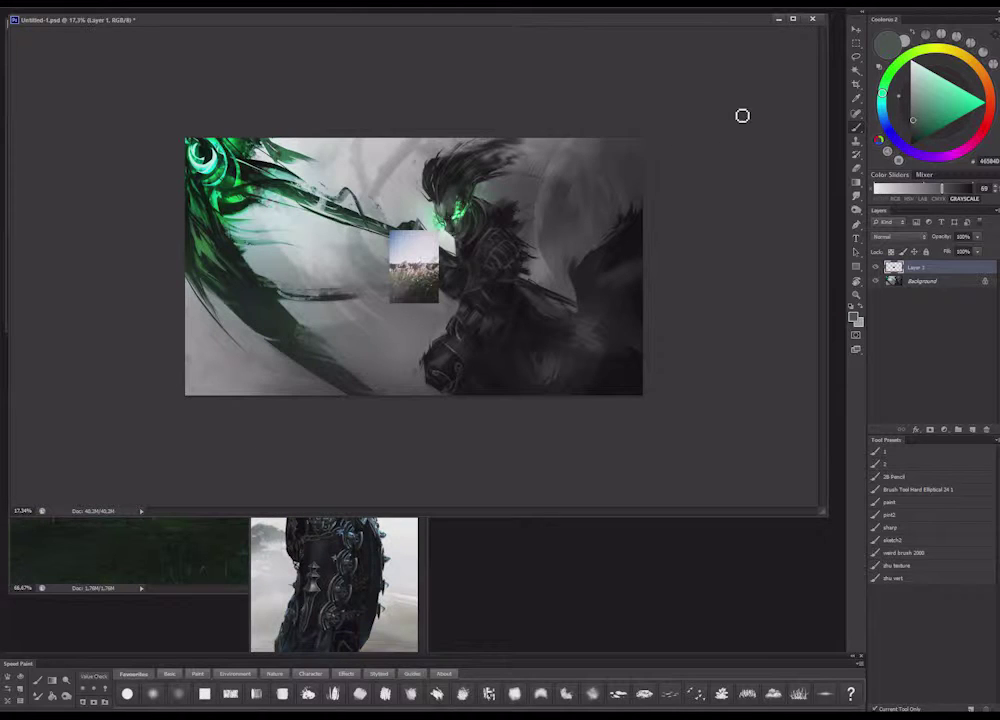
Enlarge, rotate and move the pasted reed photo over the warrior's half of the canvas, and apply the transform
key(l)
right_click(436, 262)
click(507, 356)
drag(518, 256, 505, 205)
drag(424, 223, 456, 27)
drag(515, 194, 629, 307)
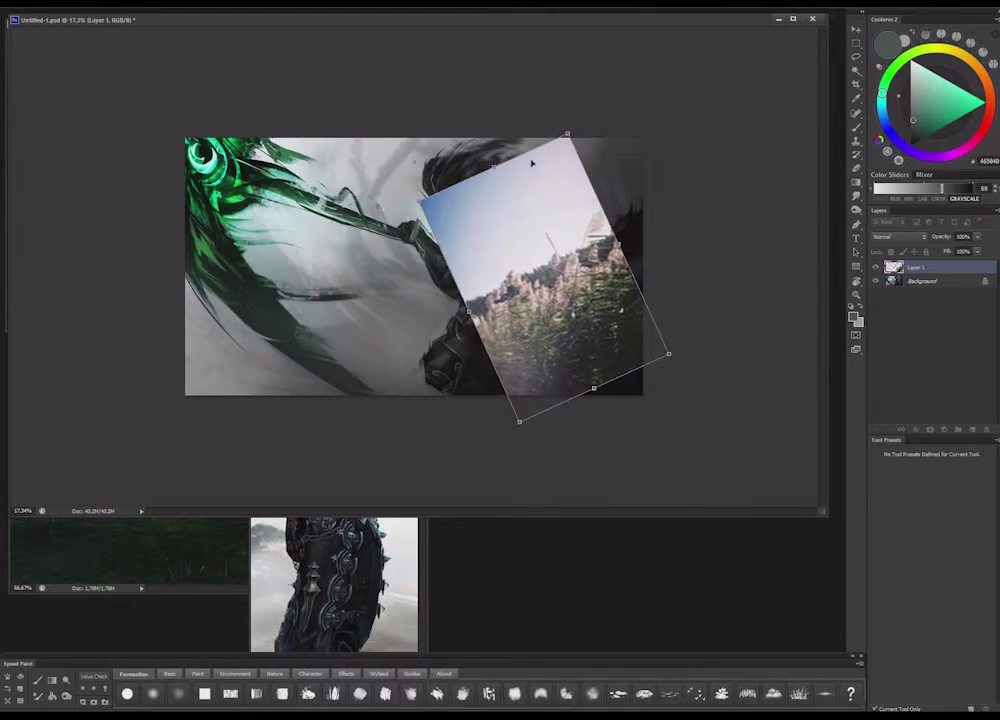
drag(567, 133, 738, 226)
key(Return)
Try darkening blend modes such as Multiply and Linear Burn on the photo layer
click(884, 238)
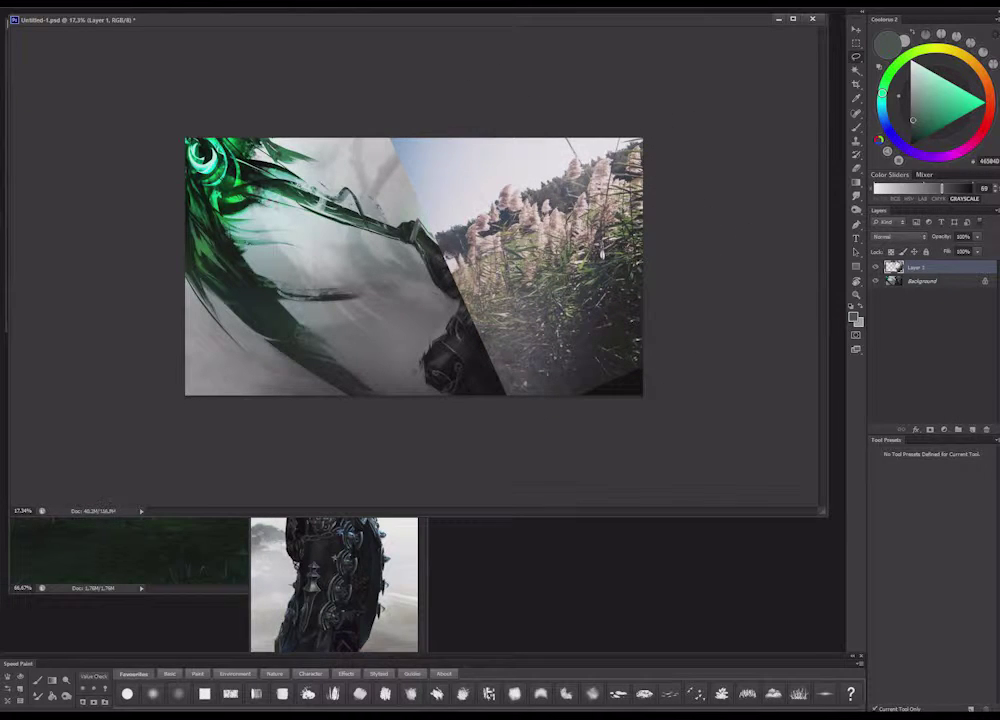
click(886, 306)
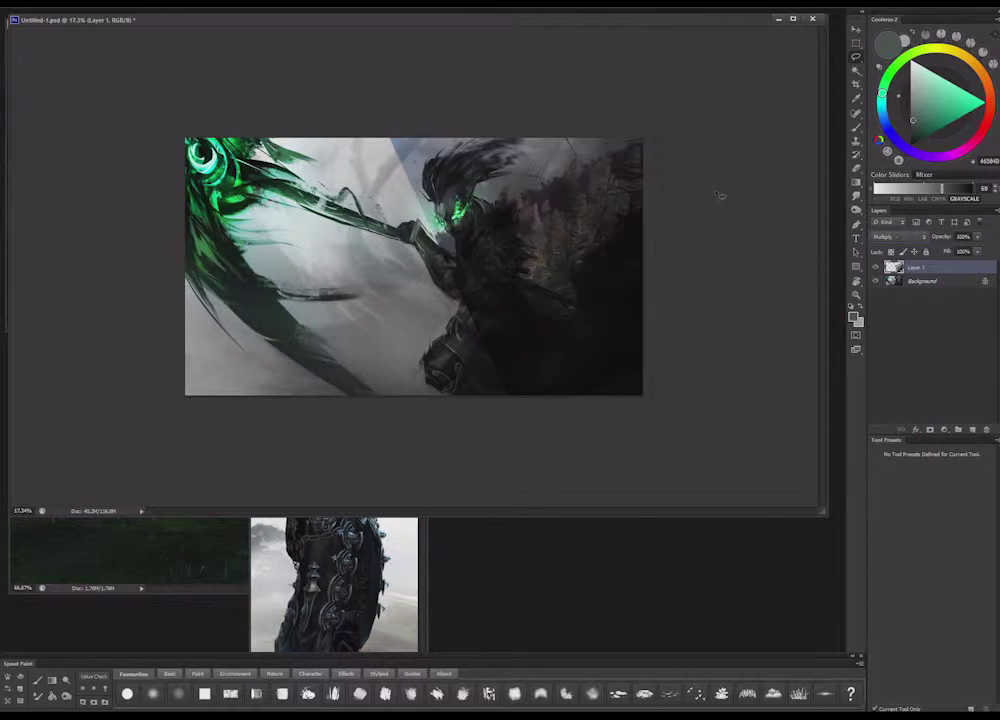
key(shift+minus)
Rotate the photo layer and enlarge it with Free Transform until it spans most of the canvas
drag(615, 230, 543, 330)
right_click(465, 291)
click(524, 382)
drag(685, 103, 703, 125)
drag(710, 76, 900, 29)
drag(675, 166, 420, 237)
drag(494, 243, 646, 243)
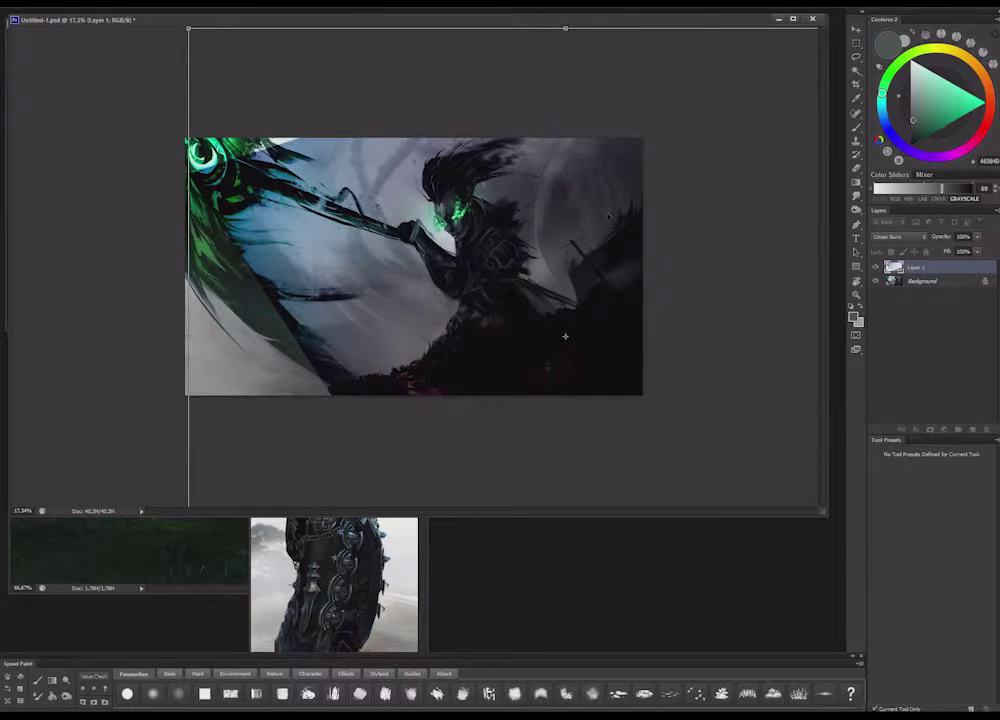
Scale and reposition the photo to cover the whole canvas, lower its opacity to 75%, and apply the transform
key(ctrl+minus)
drag(244, 87, 131, 3)
drag(512, 248, 537, 319)
drag(573, 283, 564, 256)
click(978, 237)
drag(938, 251, 965, 251)
drag(543, 211, 237, 122)
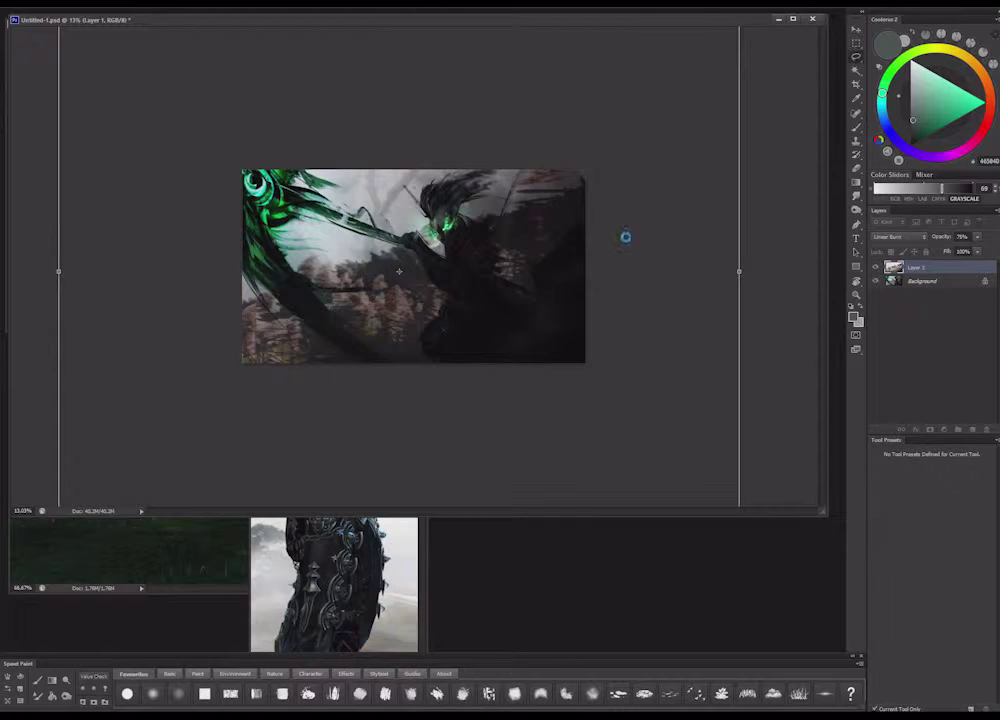
key(Return)
Try successive blend modes on the photo layer, from the darkening group through Lighter Color to Subtract
click(900, 236)
click(900, 290)
key(Down)
key(Down)
key(Down)
key(Down)
key(Down)
key(Down)
key(Down)
key(Down)
key(Down)
key(Down)
key(Down)
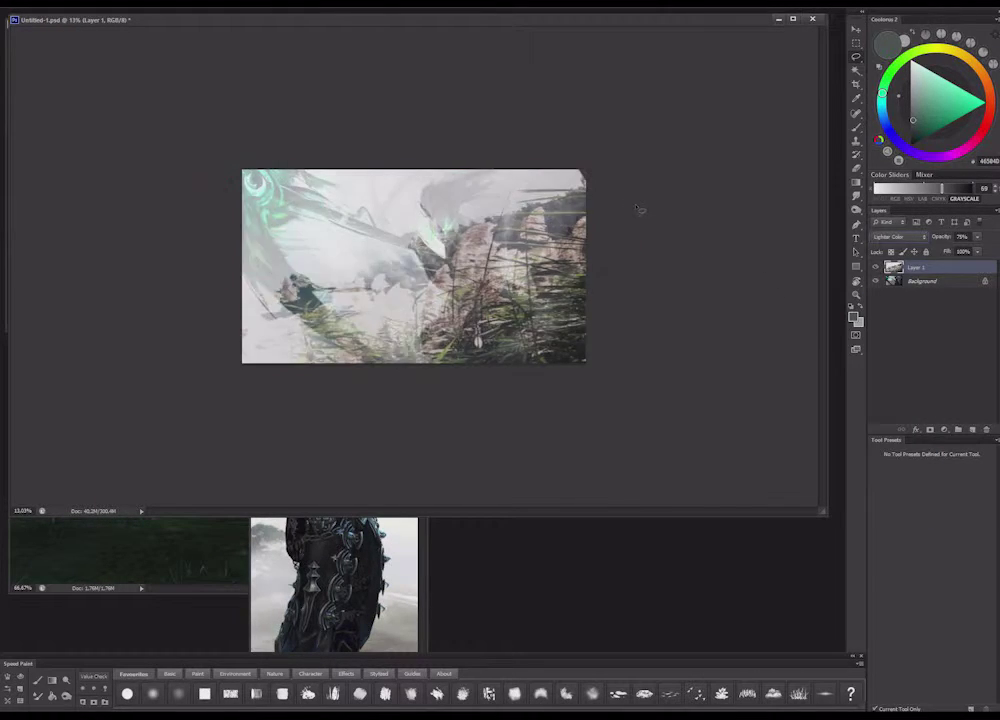
key(Down)
key(Down)
key(Down)
key(Down)
key(Down)
key(Down)
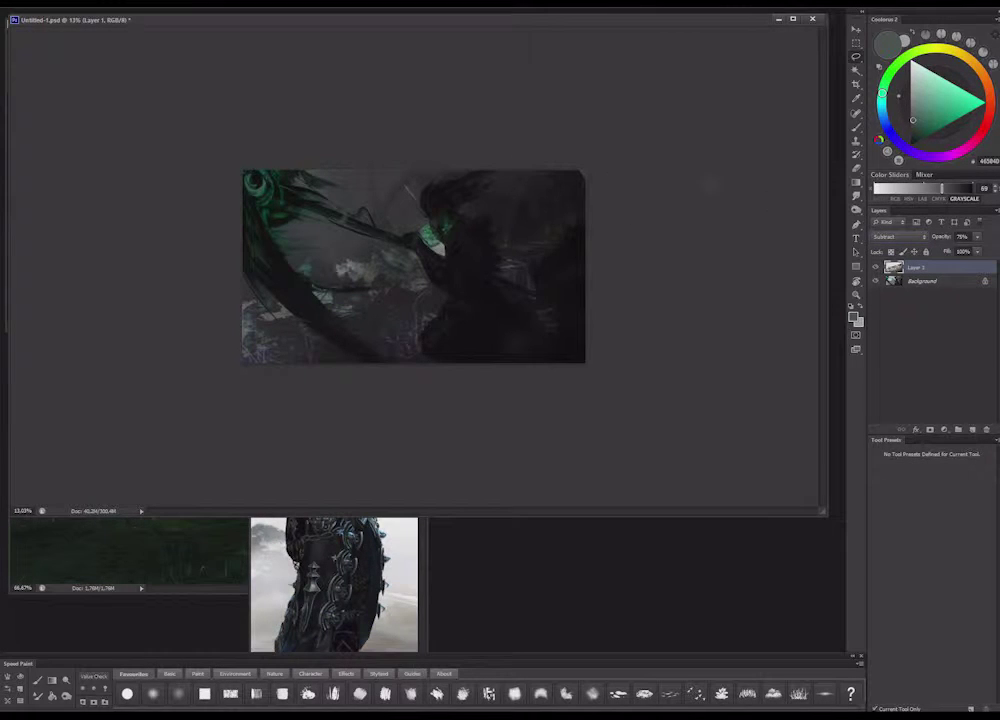
Remove all colour from the photo layer with a Hue/Saturation adjustment
key(ctrl+u)
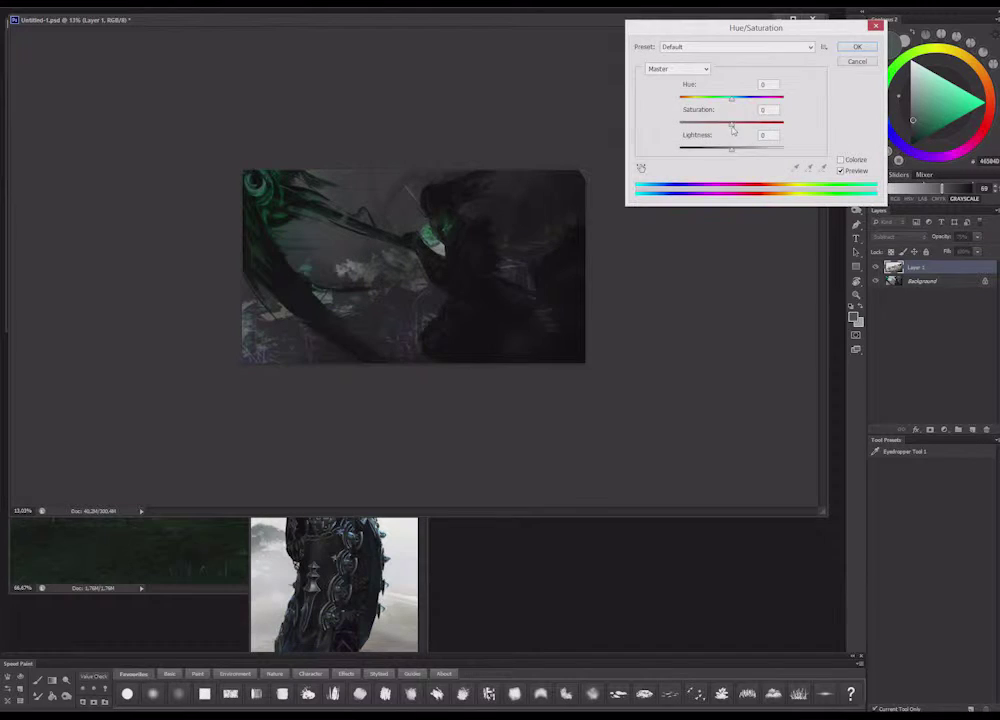
drag(732, 126, 678, 124)
click(864, 46)
key(ctrl+u)
click(858, 64)
Cycle through the blend modes on the desaturated photo layer and set it to Soft Light
click(896, 236)
click(888, 510)
key(Down)
key(Up)
key(Up)
key(Up)
key(Up)
key(shift+minus)
key(shift+minus)
key(shift+minus)
key(shift+minus)
key(shift+minus)
key(shift+minus)
key(shift+minus)
key(shift+minus)
key(shift+minus)
key(shift+minus)
key(shift+minus)
key(shift+minus)
key(shift+minus)
key(shift+minus)
key(shift+minus)
key(shift+minus)
key(shift+minus)
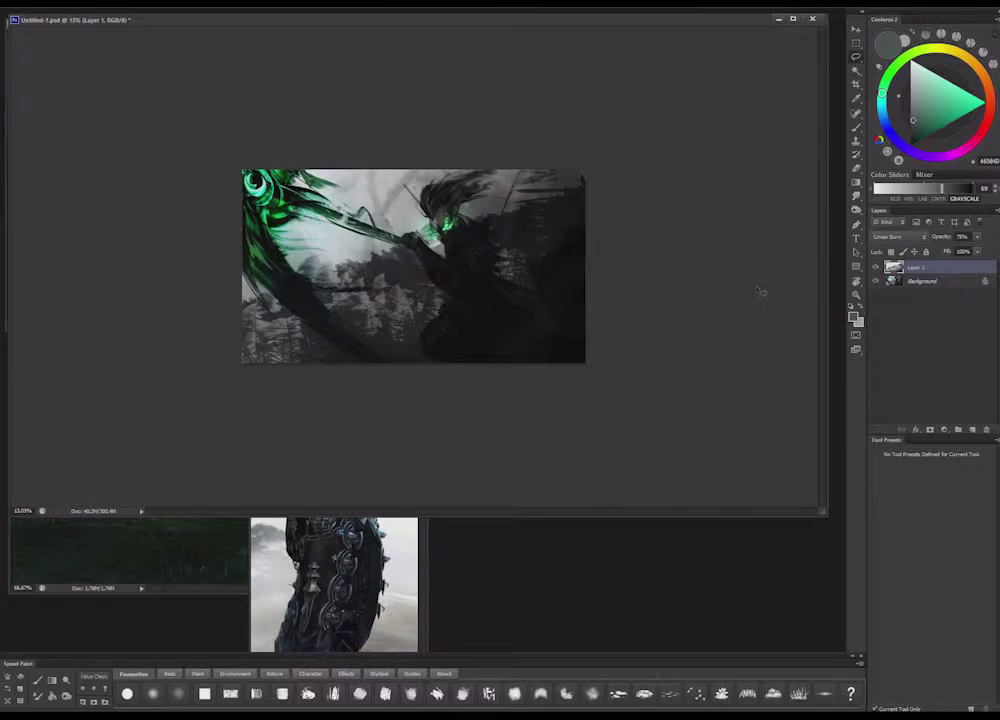
key(shift+minus)
key(shift+minus)
key(shift+minus)
key(shift+minus)
key(shift+minus)
click(898, 236)
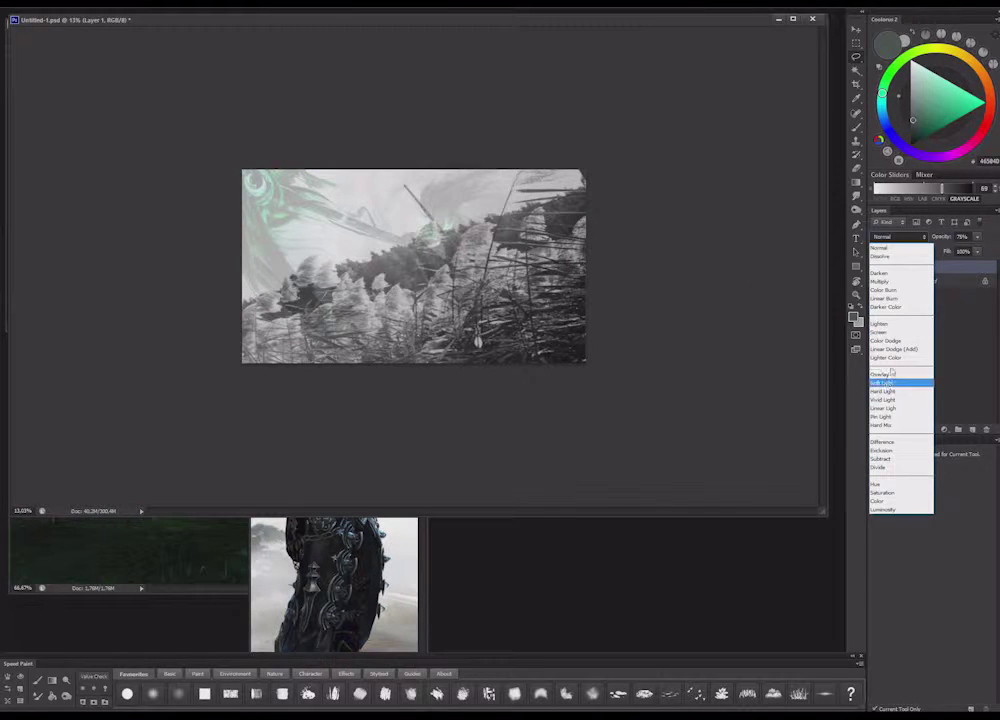
click(886, 382)
Free Transform the desaturated photo layer, rotating it diagonally and repositioning it so its texture covers the canvas at a new angle
right_click(546, 273)
click(620, 366)
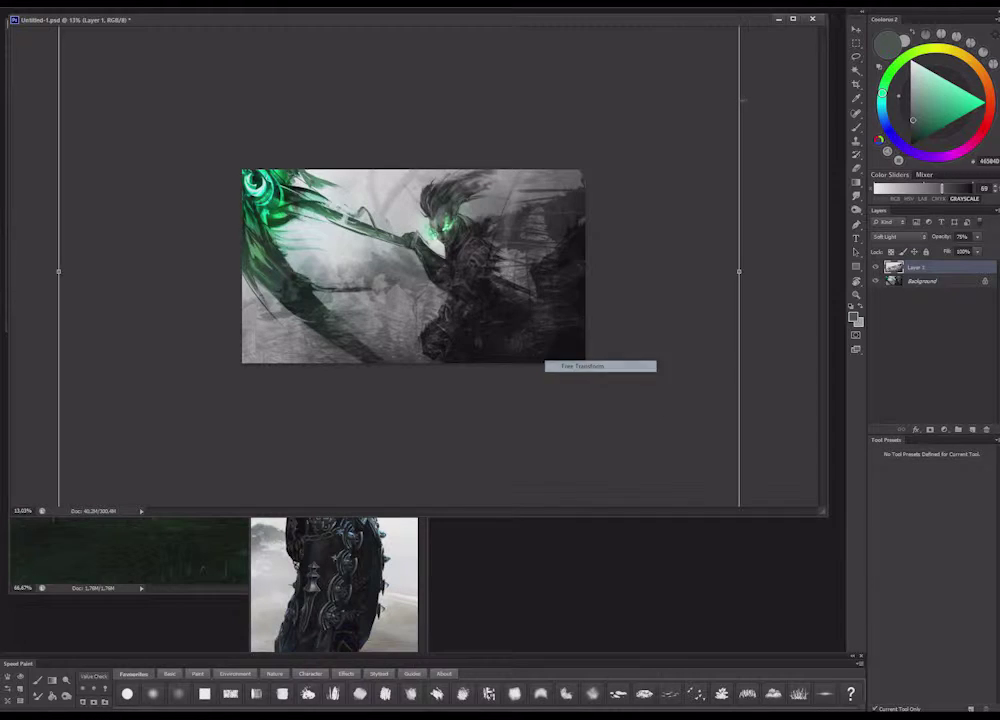
drag(770, 127, 776, 383)
drag(790, 340, 455, 246)
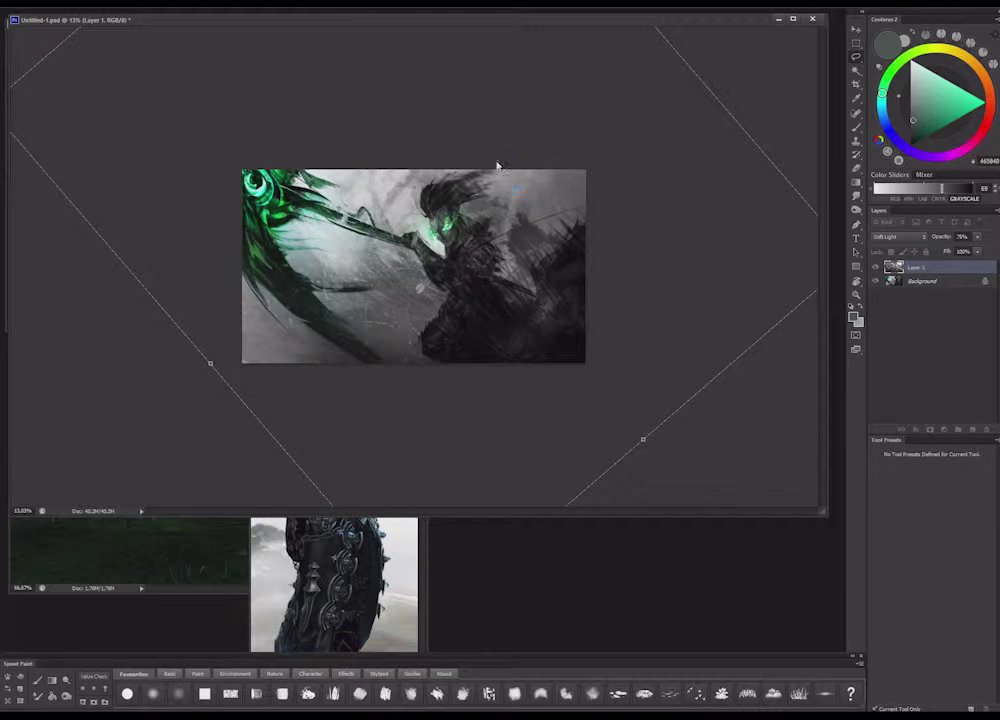
key(Return)
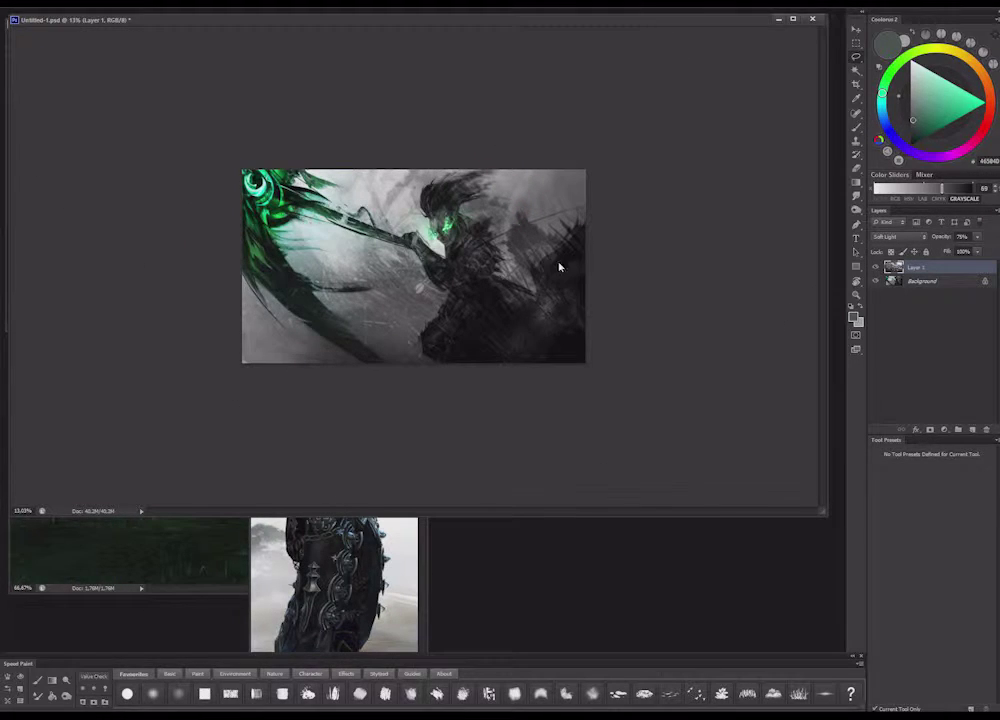
Resize the eraser and erase the photo texture over the warrior's body and the dark background beside him
key(e)
right_click(475, 330)
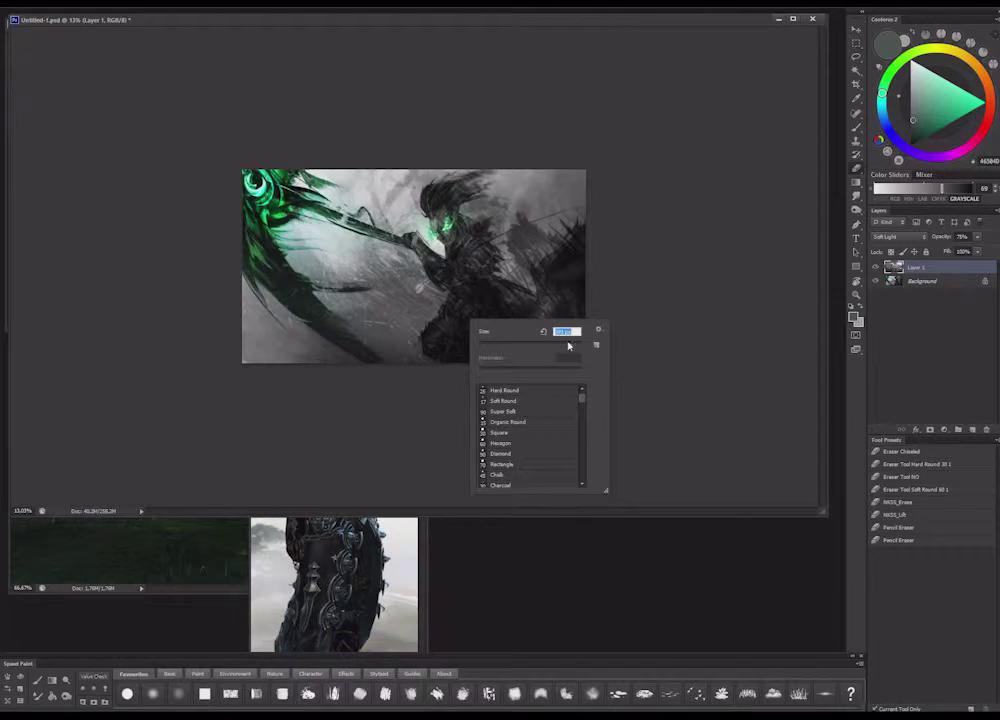
click(424, 198)
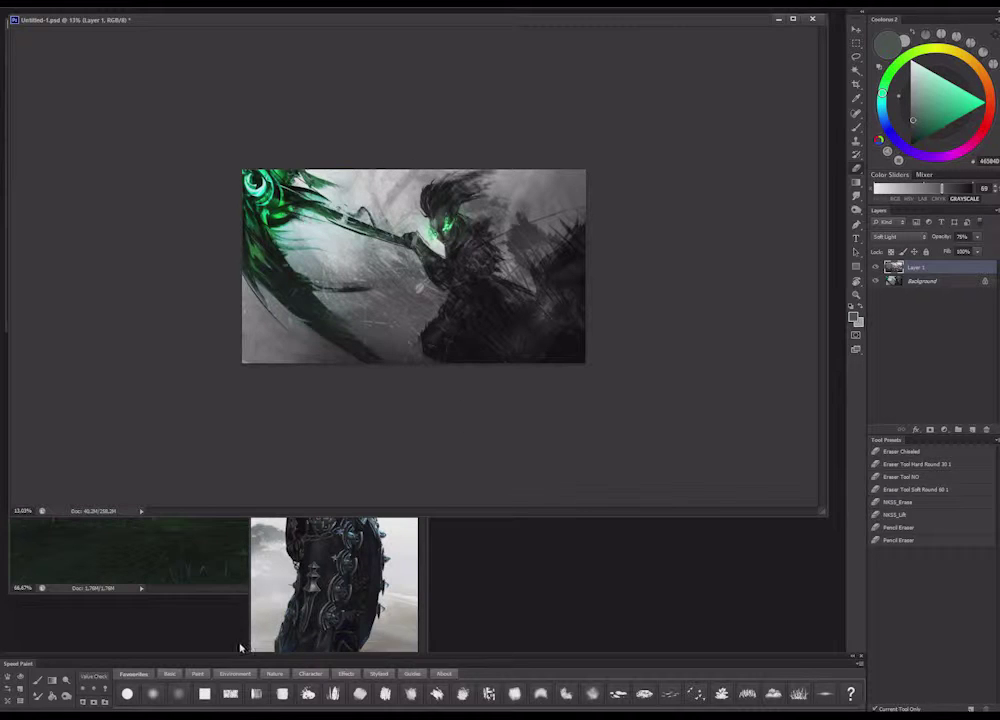
right_click(486, 247)
key(Return)
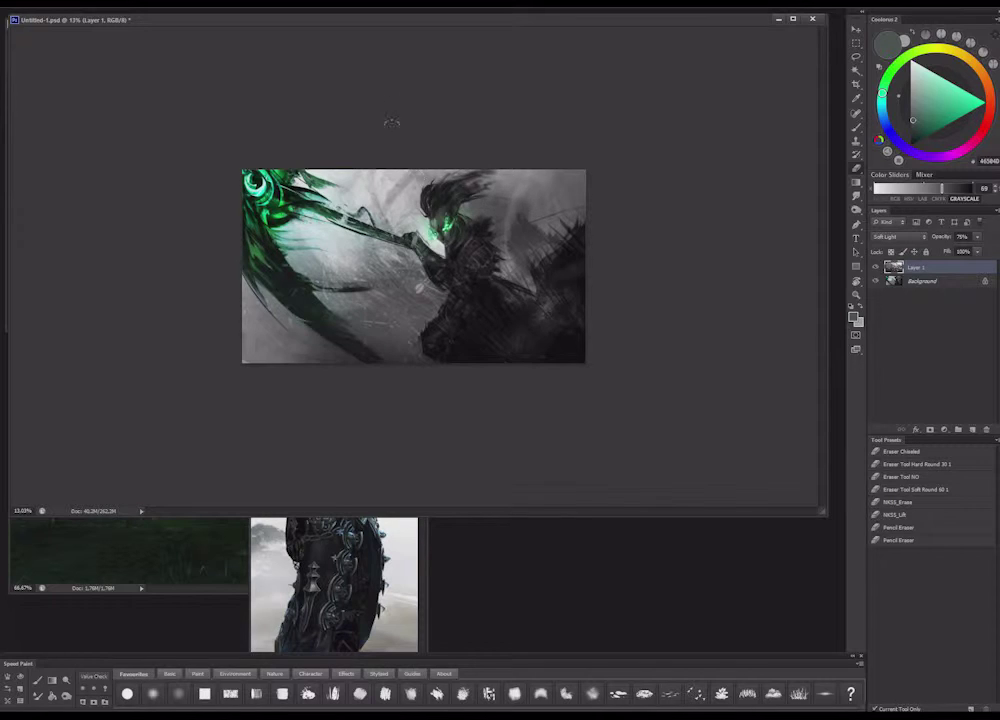
drag(509, 156, 474, 170)
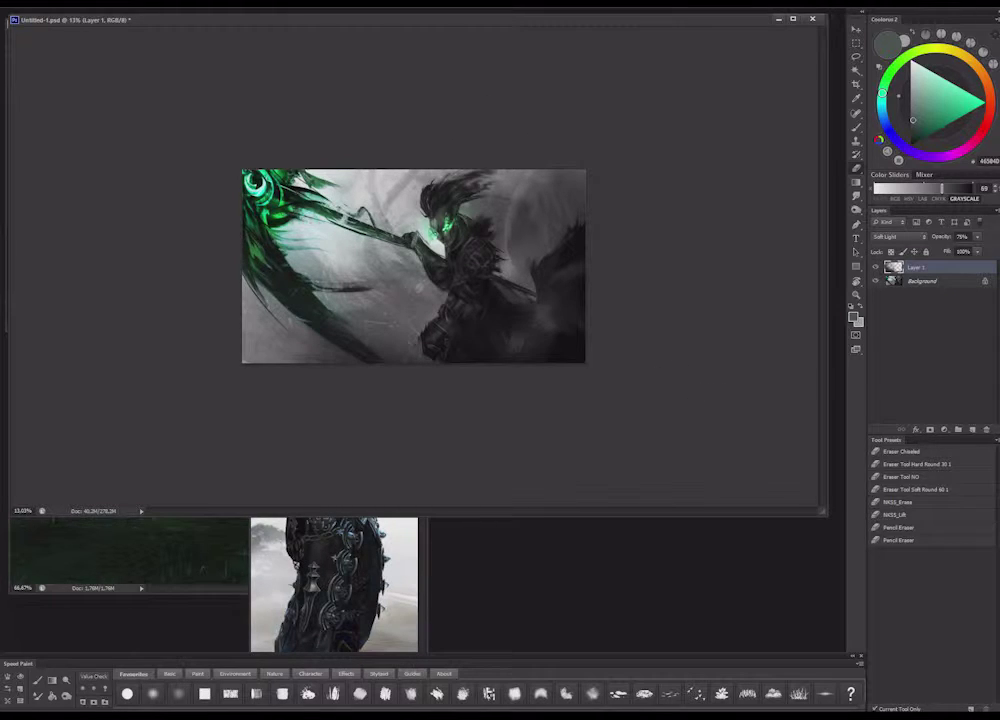
Adjust the eraser size and soften the remaining photo texture around the warrior's head, torso and the grey background
right_click(504, 168)
right_click(504, 247)
click(600, 275)
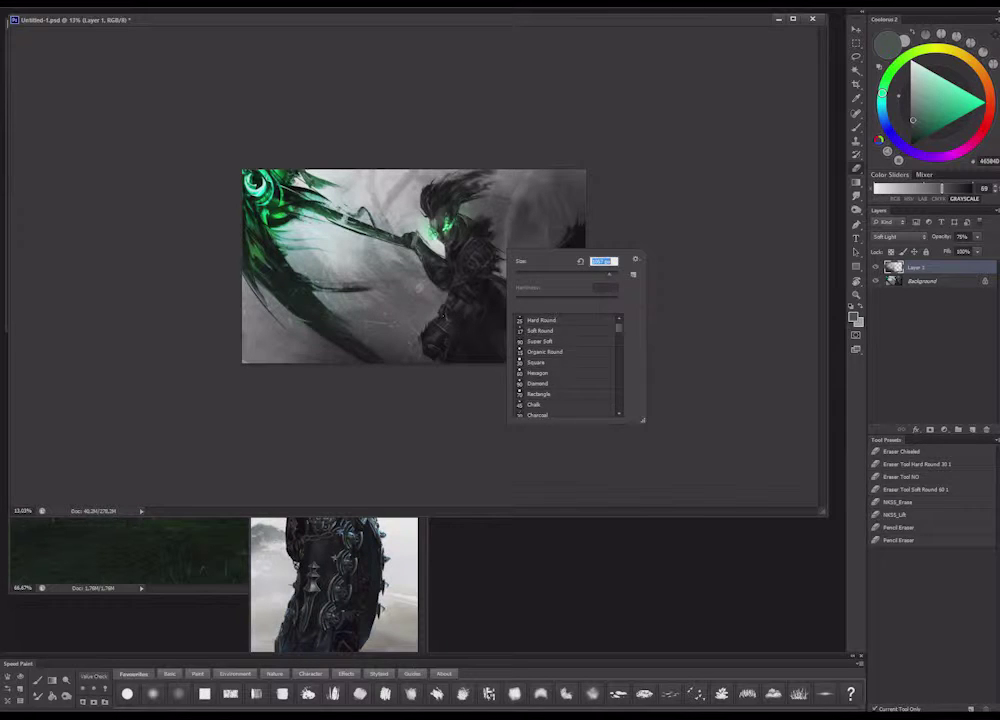
key(Return)
right_click(500, 228)
key(Return)
right_click(486, 227)
click(591, 253)
click(449, 245)
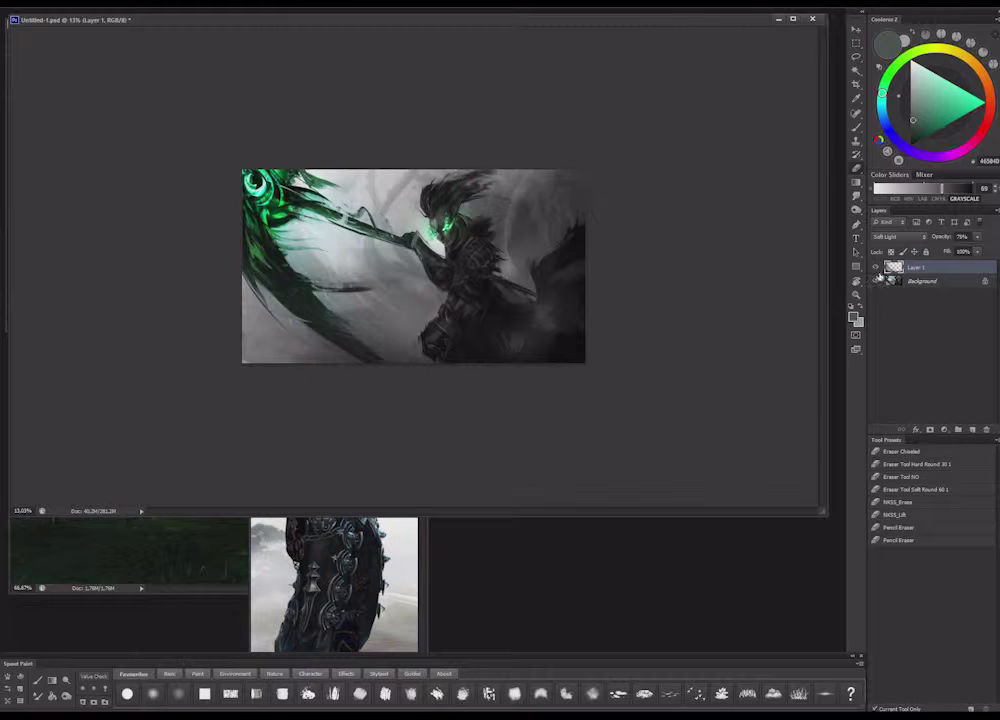
Compare the painting with and without the photo texture by toggling Layer 1's visibility
click(876, 269)
click(876, 269)
click(876, 269)
click(876, 269)
click(876, 269)
click(876, 269)
Flip the whole canvas horizontally
scroll(647, 138, down, 3)
key(F2)
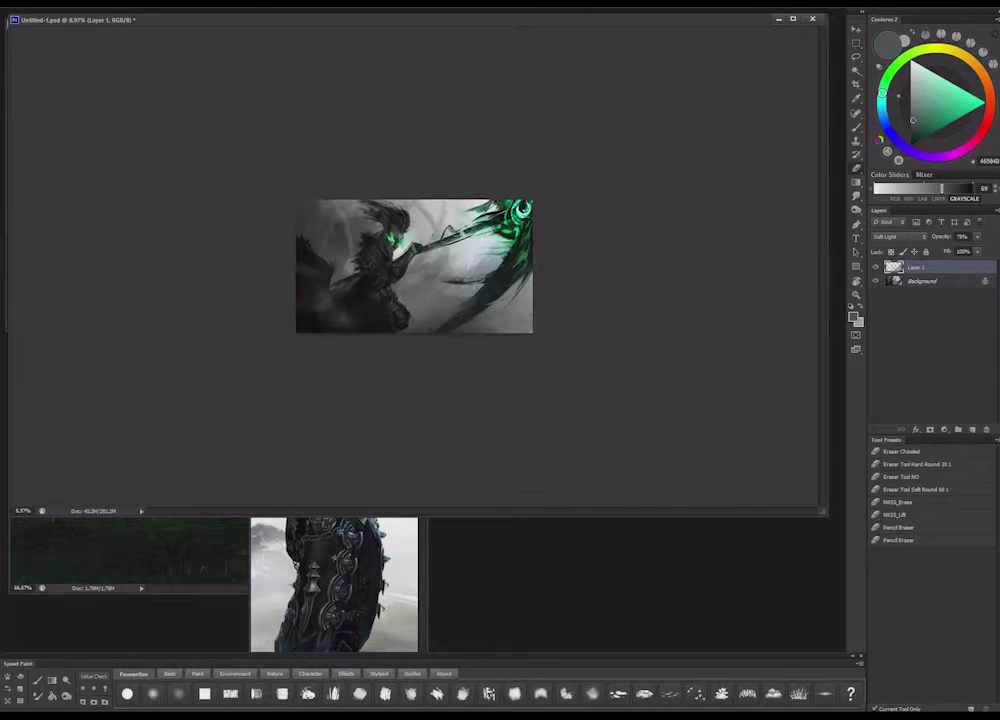
scroll(316, 213, up, 8)
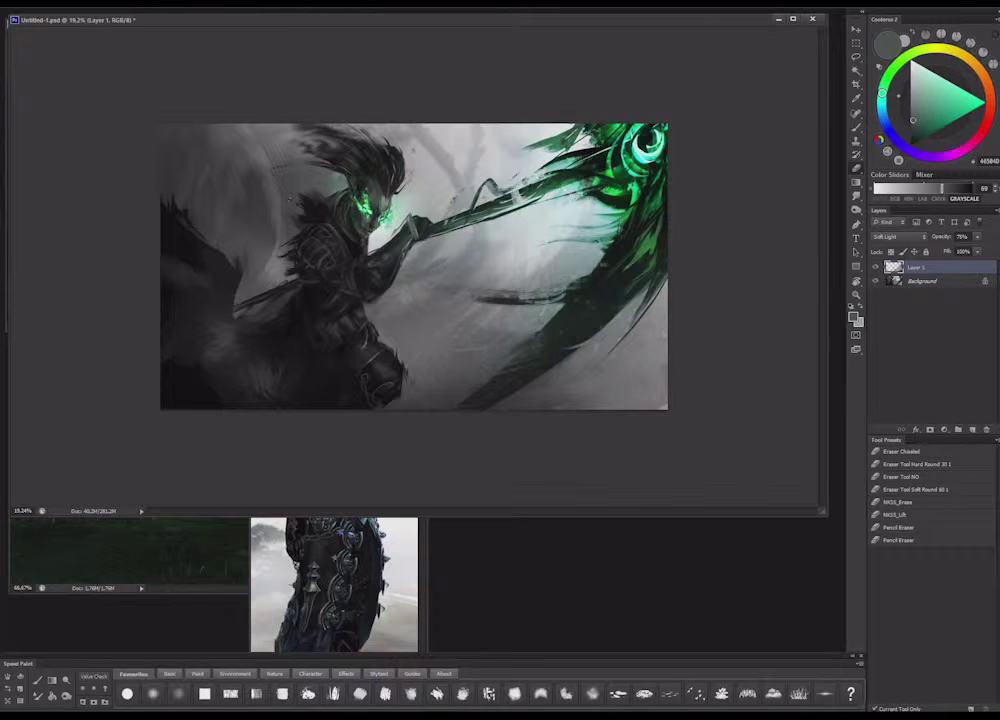
Add an empty layer above Layer 1 and choose the Smudge Tool 2 soft preset for the Background layer
click(969, 431)
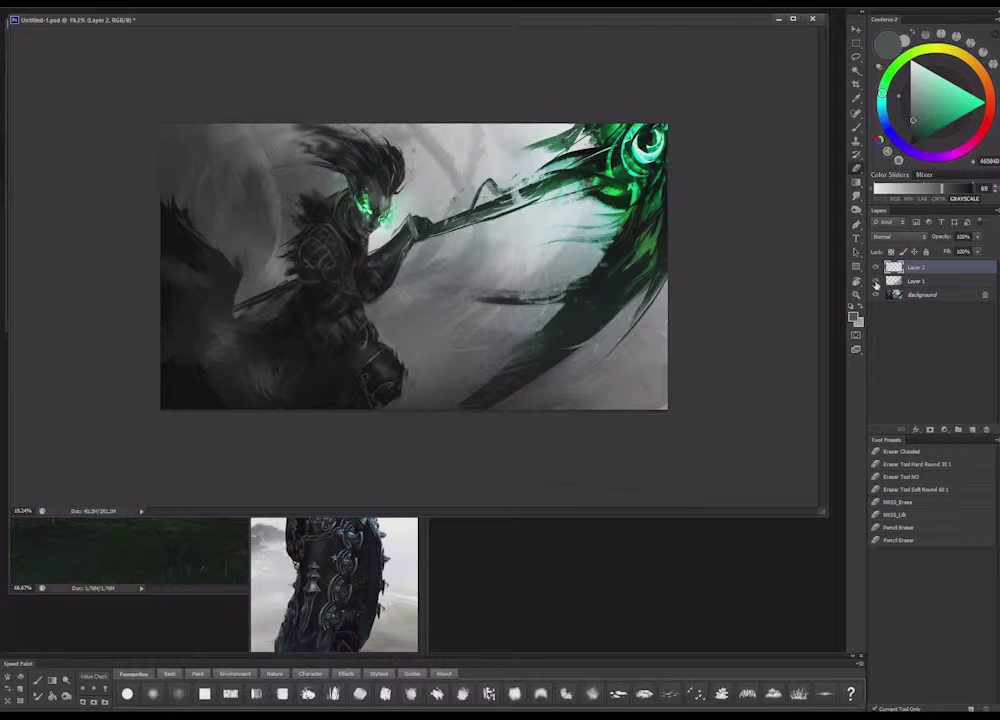
click(876, 283)
click(876, 283)
click(923, 293)
click(858, 210)
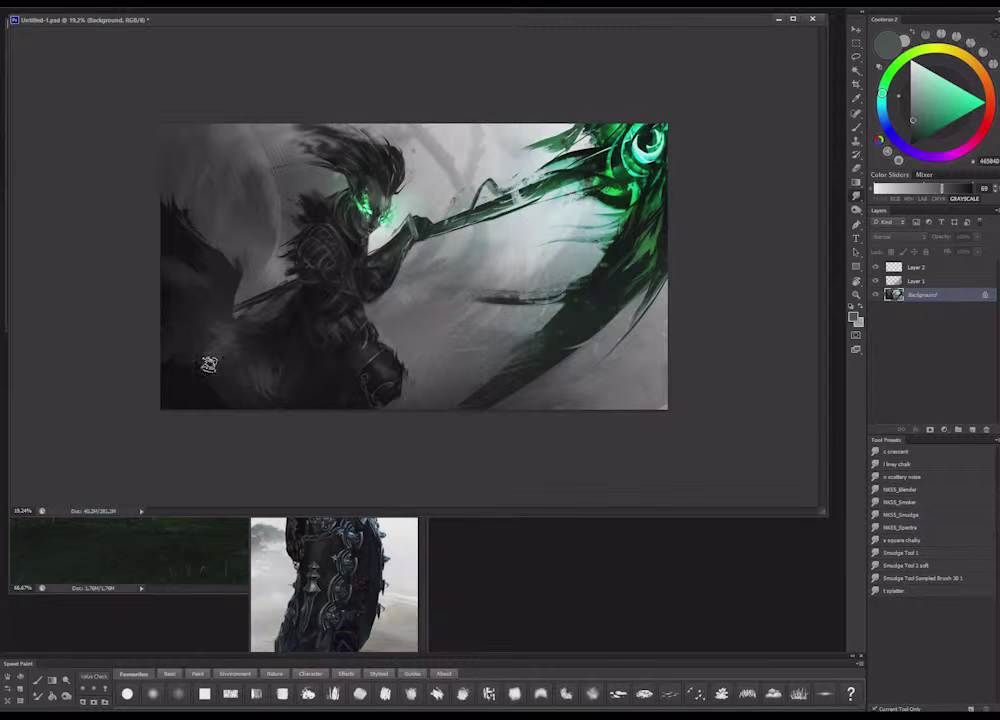
click(912, 565)
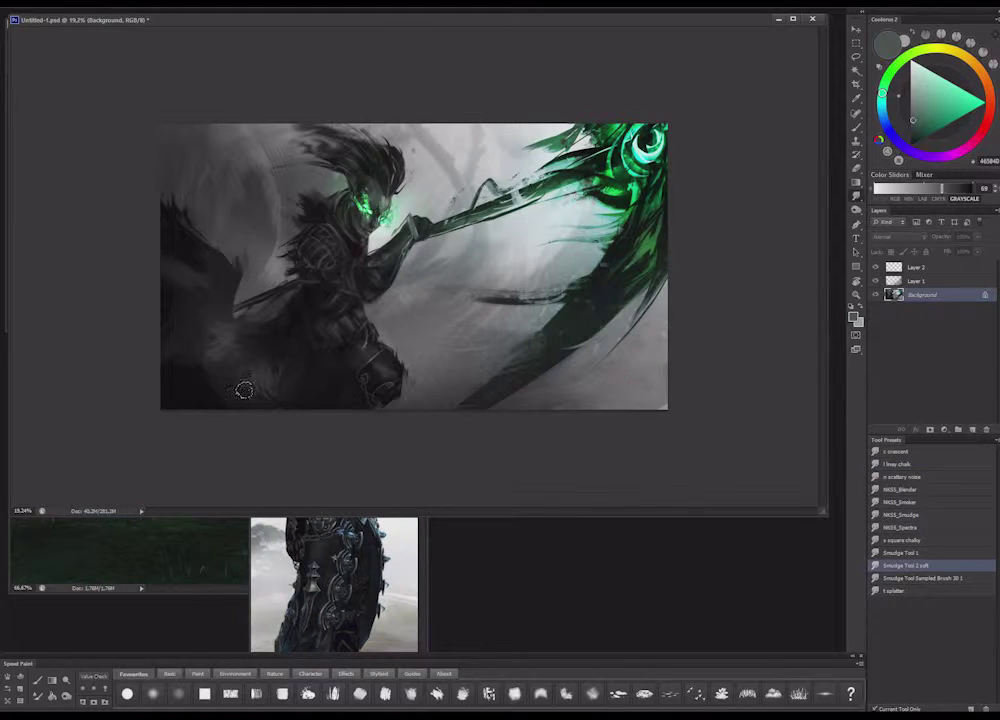
Resize the smudge brush and smooth the smoky dark area beside the warrior's lower body on the Background layer
right_click(362, 300)
click(916, 267)
right_click(346, 326)
drag(406, 353, 417, 352)
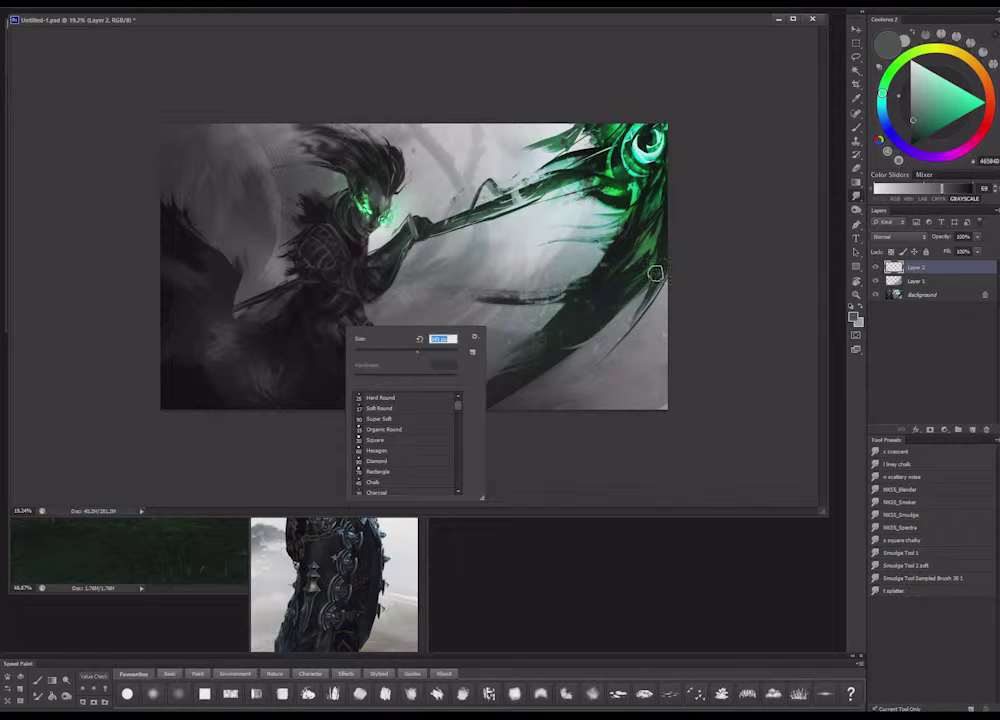
click(898, 295)
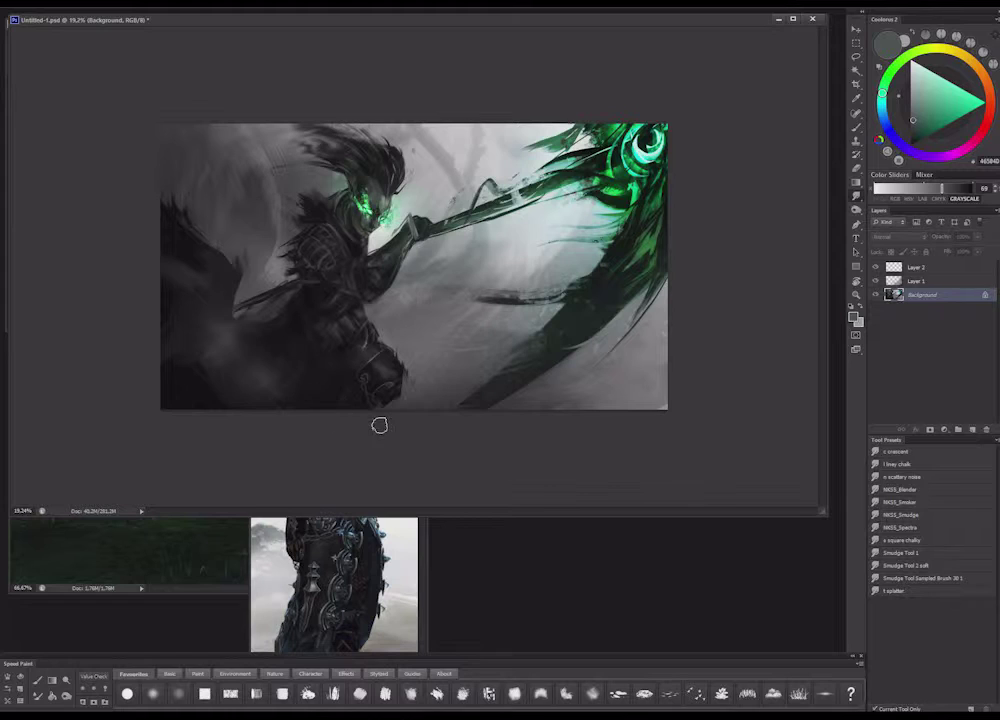
Add an empty layer directly above the Background and dab near-black on the dark left mass with a resized Paint-set brush
key(b)
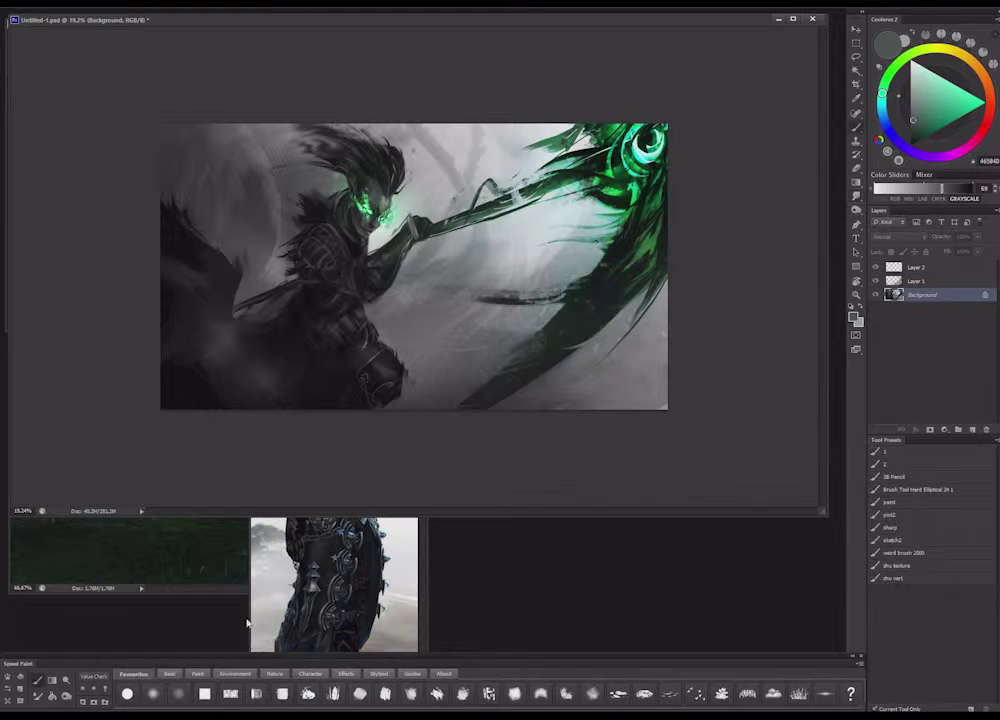
click(197, 676)
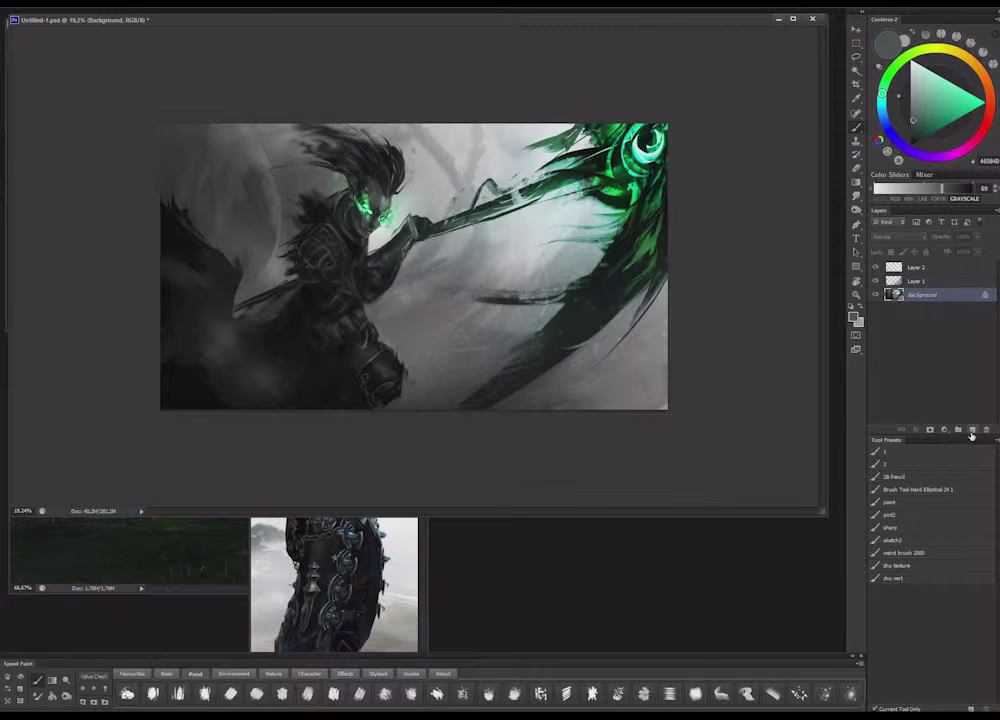
click(971, 431)
key(x)
right_click(252, 265)
click(325, 292)
click(169, 305)
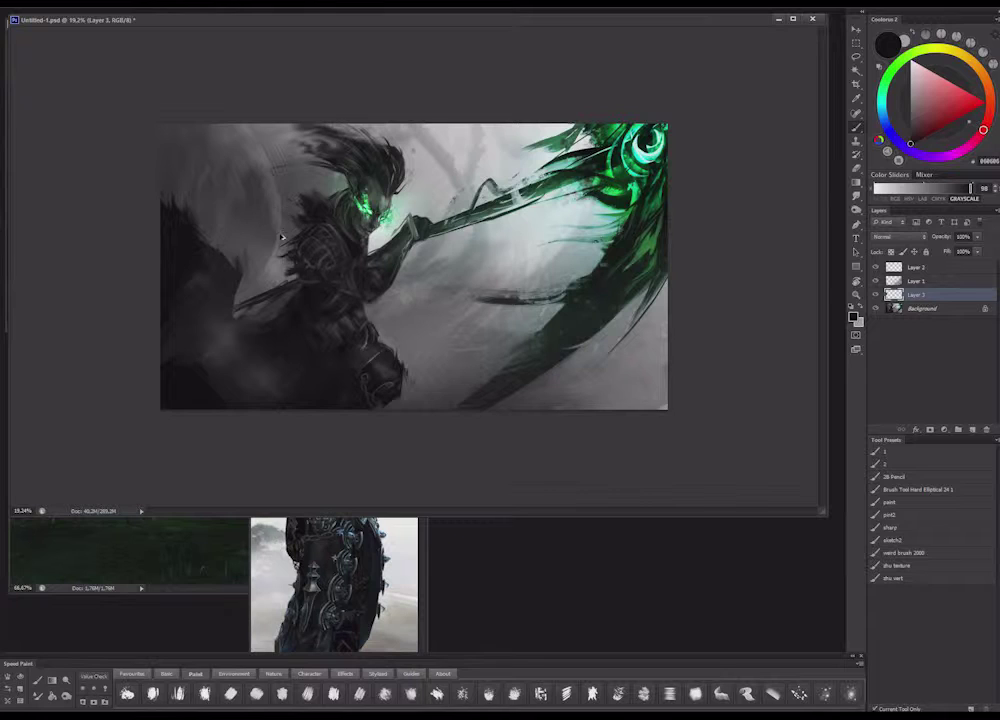
Paint sampled near-black tones over the dark area behind the warrior's waist and down to the canvas's lower edge
alt+click(243, 274)
mouse_move(243, 315)
mouse_down()
mouse_move(277, 310)
mouse_move(248, 317)
mouse_move(291, 384)
mouse_up()
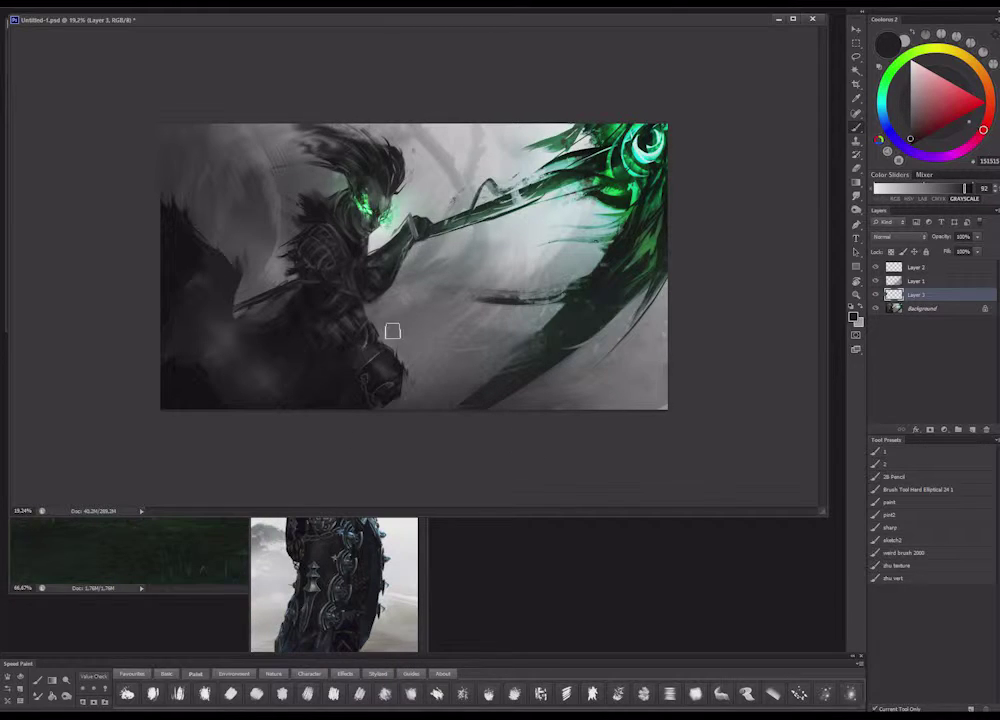
alt+click(342, 354)
mouse_move(350, 343)
mouse_down()
mouse_move(305, 413)
mouse_move(275, 421)
mouse_up()
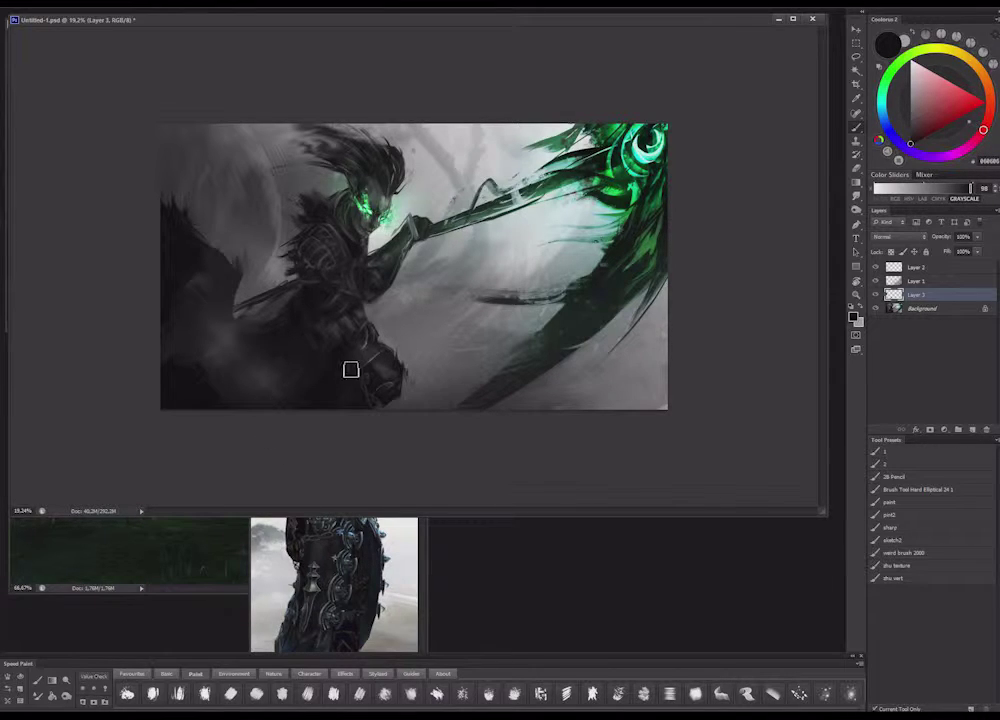
right_click(362, 355)
click(411, 383)
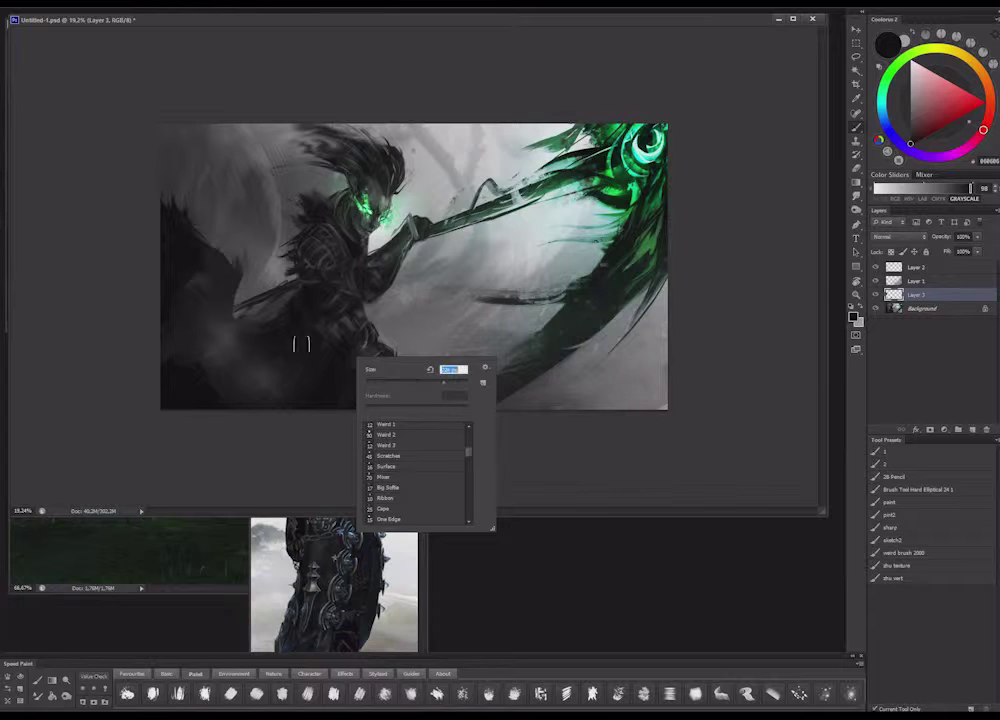
drag(301, 346, 313, 423)
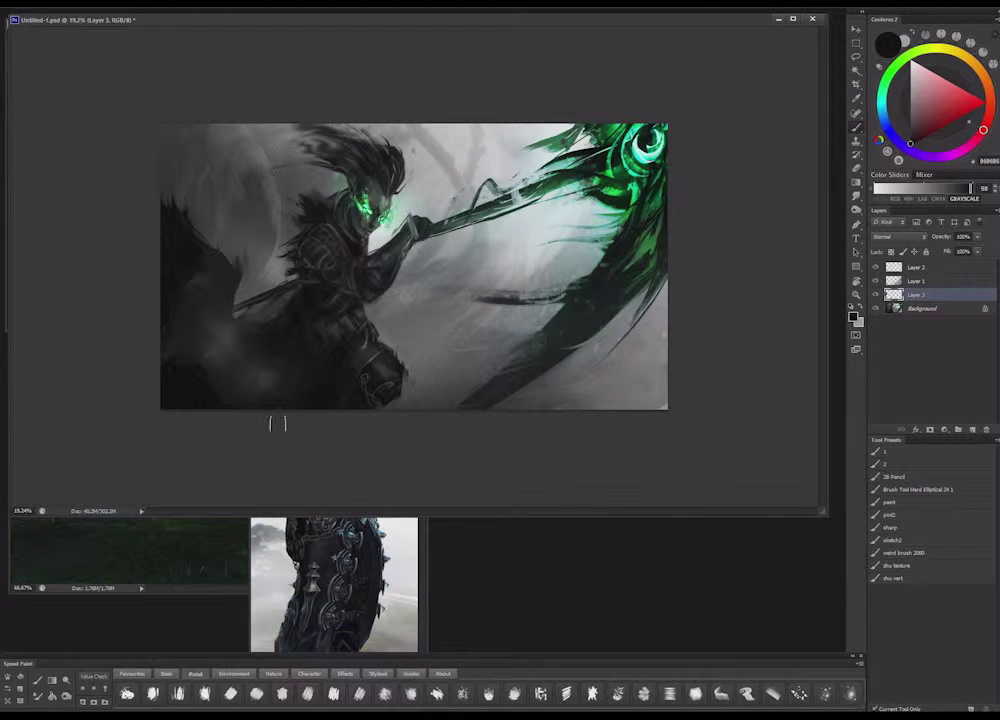
Refine the shadows around the warrior's gauntlet and lower body with sampled dark tones and varying brush sizes
alt+click(265, 380)
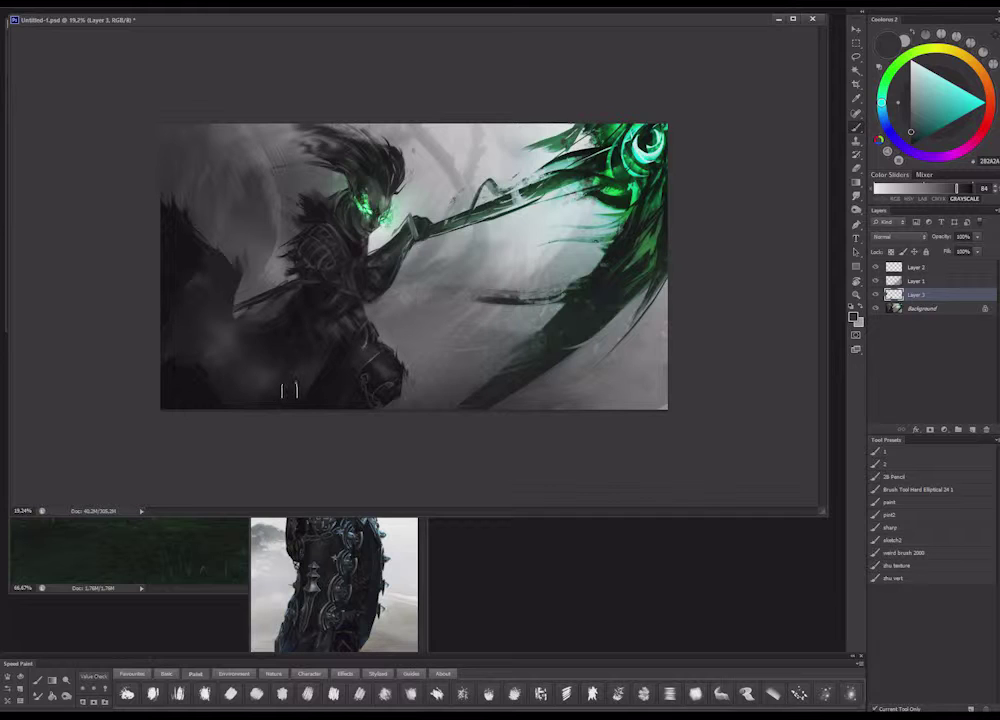
right_click(374, 327)
click(420, 354)
alt+click(350, 358)
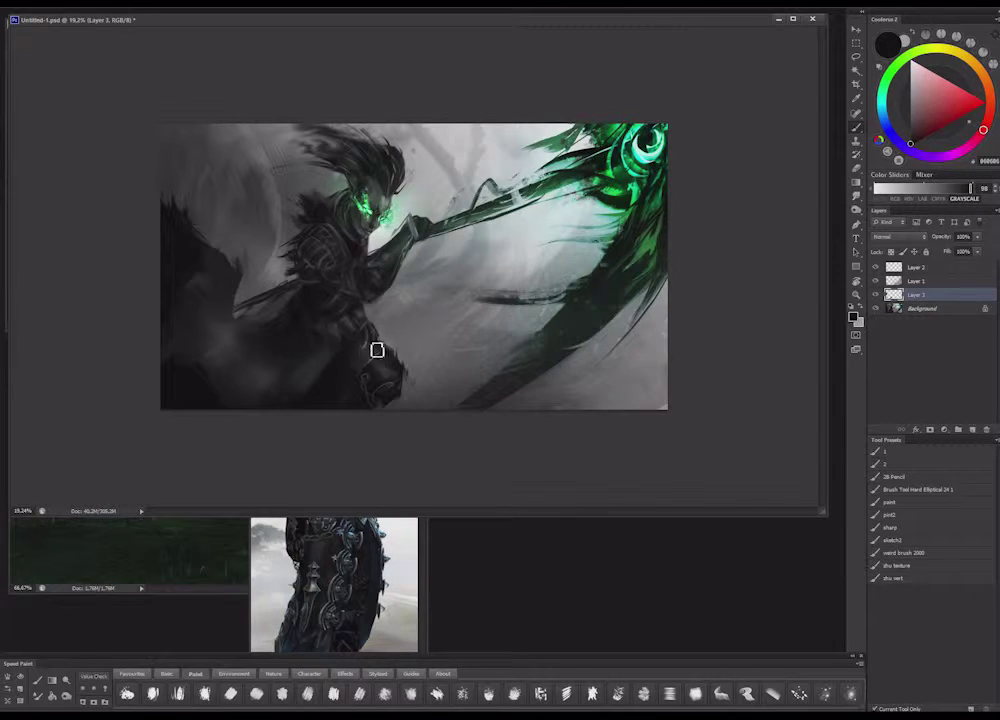
right_click(368, 350)
click(345, 351)
right_click(373, 336)
click(321, 357)
Check the composition mirrored horizontally at a reduced view, and flip the canvas back
scroll(596, 317, down, 3)
key(F2)
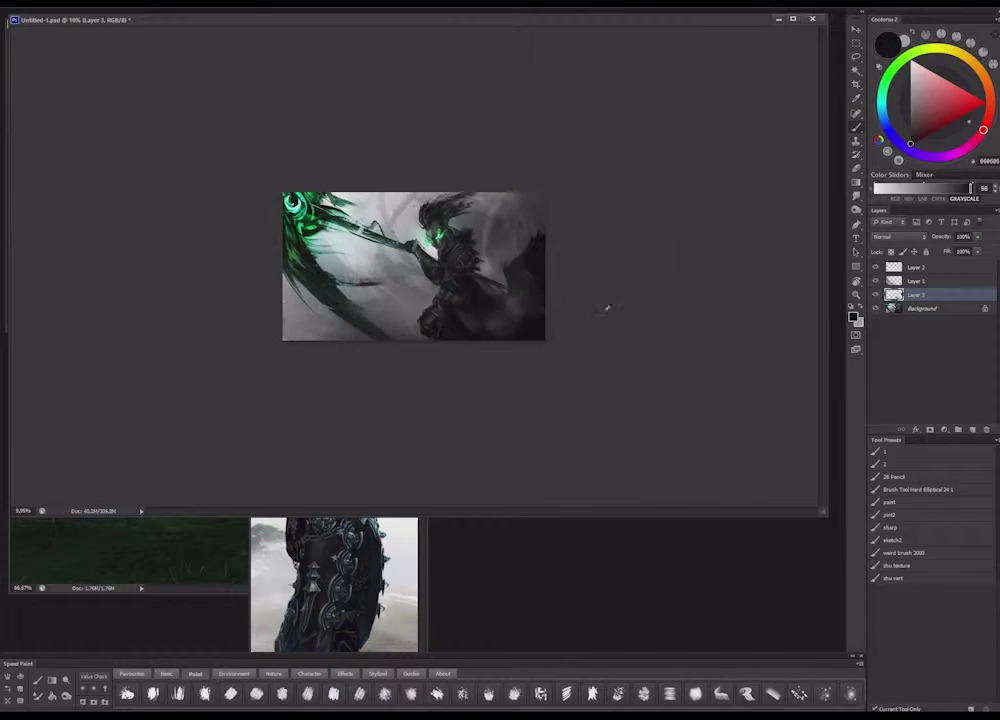
scroll(604, 308, up, 6)
scroll(611, 311, down, 4)
key(F2)
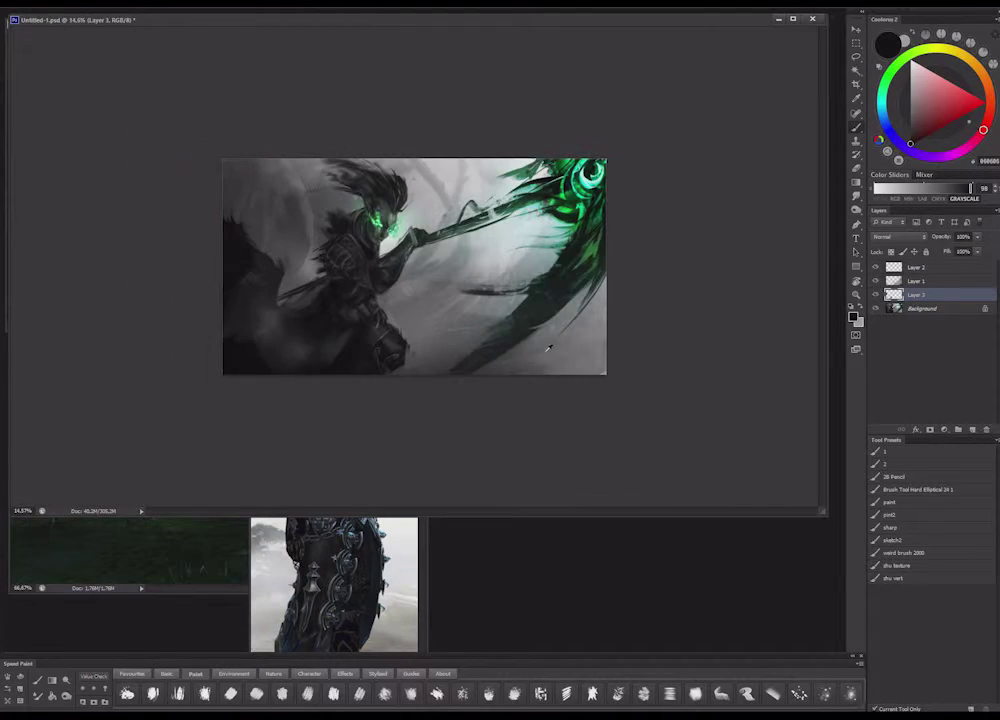
scroll(548, 347, up, 2)
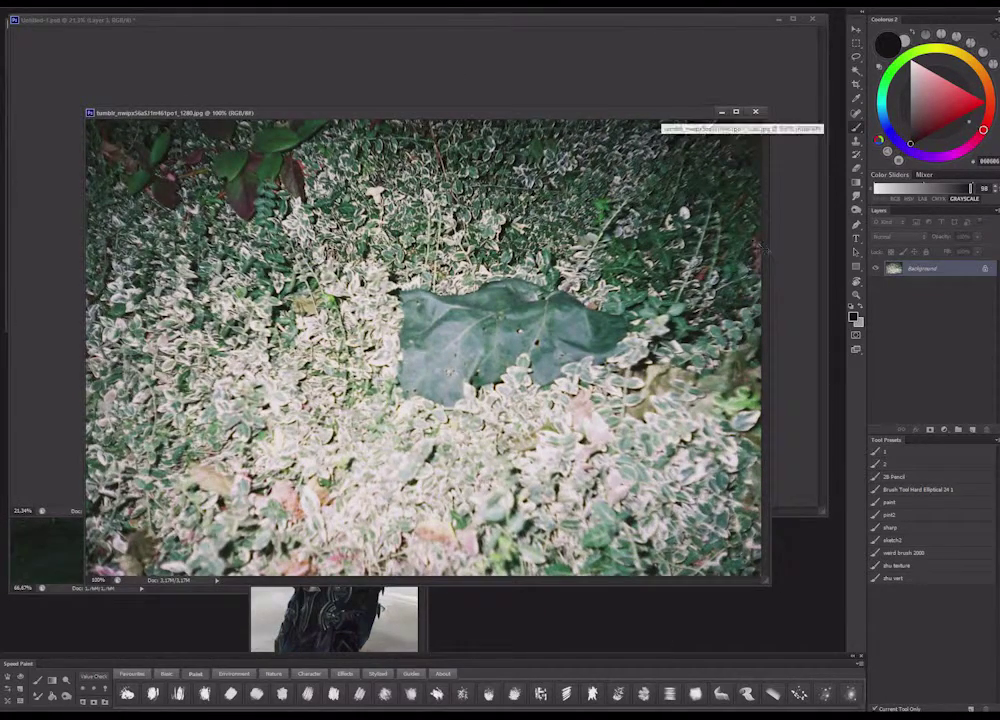
Close the leafy ground photo, paste its copy above Layer 3, and scale, rotate and position it over the scythe head
click(755, 111)
key(ctrl+v)
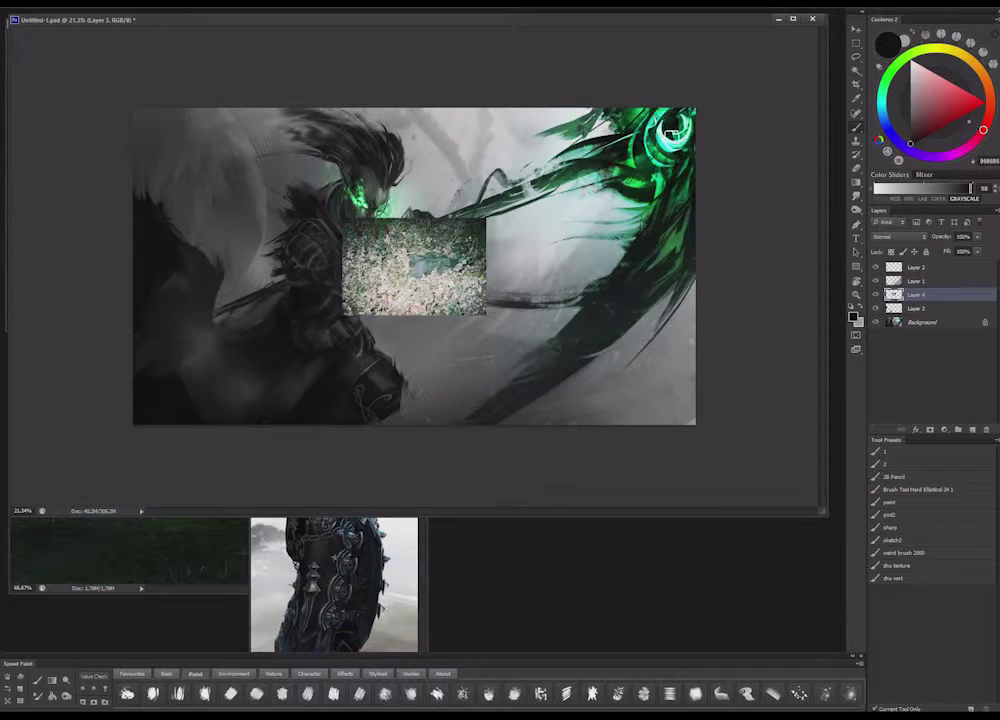
key(m)
right_click(430, 273)
click(515, 367)
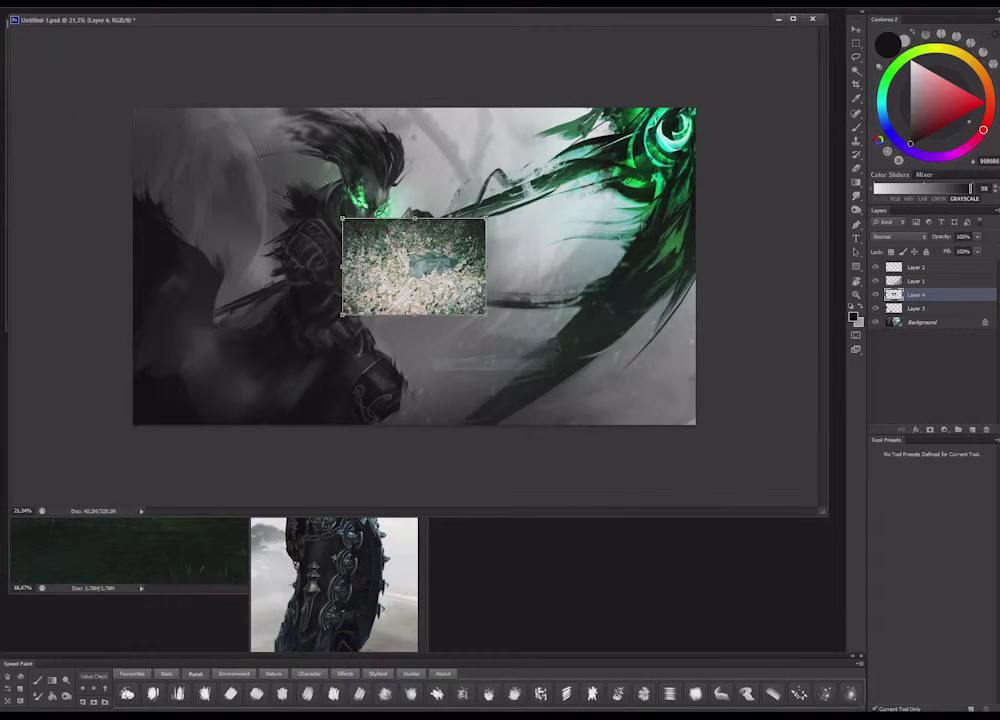
drag(498, 211, 629, 304)
drag(400, 183, 370, 58)
drag(441, 227, 667, 191)
key(Return)
Cycle through the blend modes on the leaf photo layer and set it to Color Dodge
click(913, 238)
click(897, 376)
key(Down)
key(Down)
key(Down)
key(Down)
key(Down)
key(Down)
key(Down)
key(Down)
key(Down)
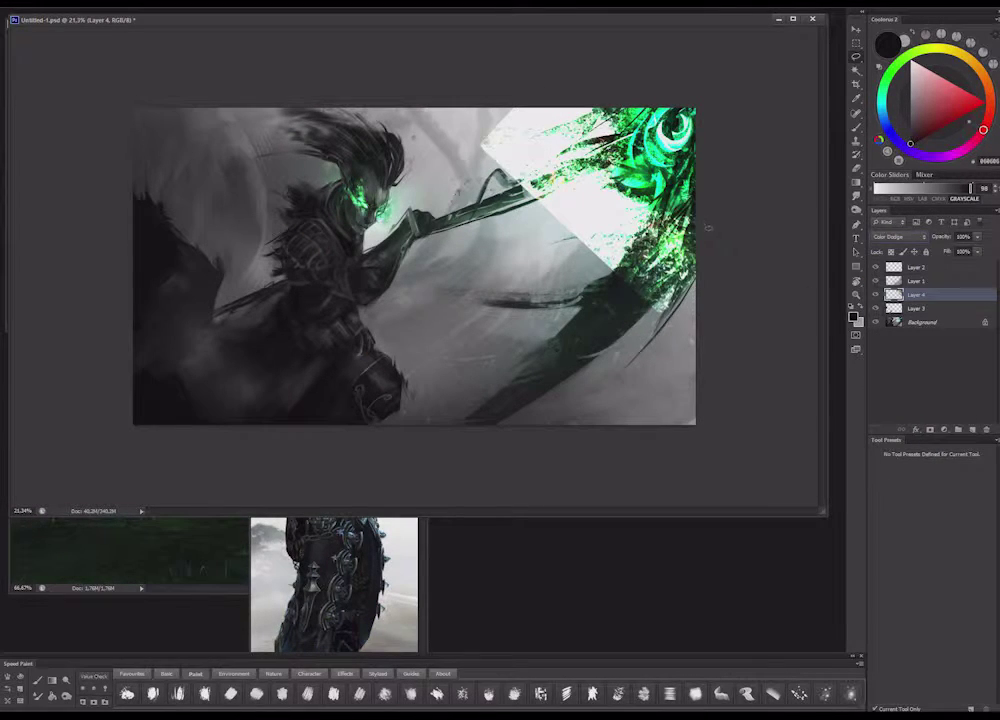
Reposition the leaf photo, turn it to portrait orientation with Free Transform, and fit it over the scythe blade
drag(657, 218, 563, 279)
right_click(593, 231)
click(655, 323)
drag(448, 62, 240, 118)
mouse_move(624, 204)
mouse_down()
mouse_move(731, 142)
mouse_move(733, 154)
mouse_up()
key(Return)
Enlarge the leaf photo and tilt it so it covers the scythe blade and part of the handle
right_click(637, 195)
click(665, 287)
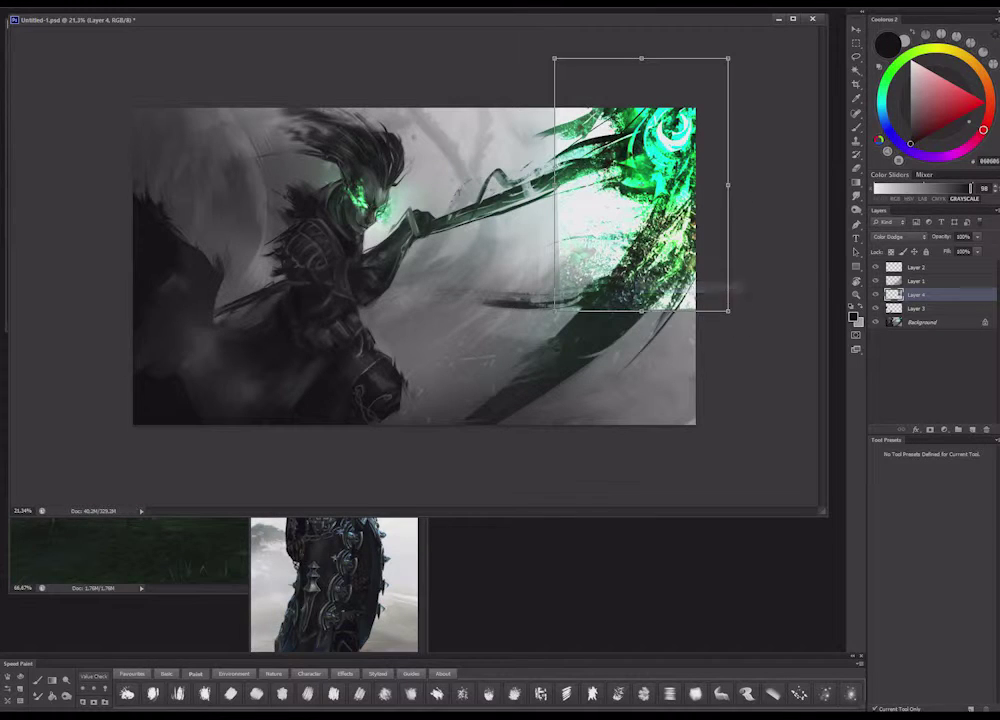
drag(548, 52, 411, 74)
drag(692, 212, 717, 251)
key(Return)
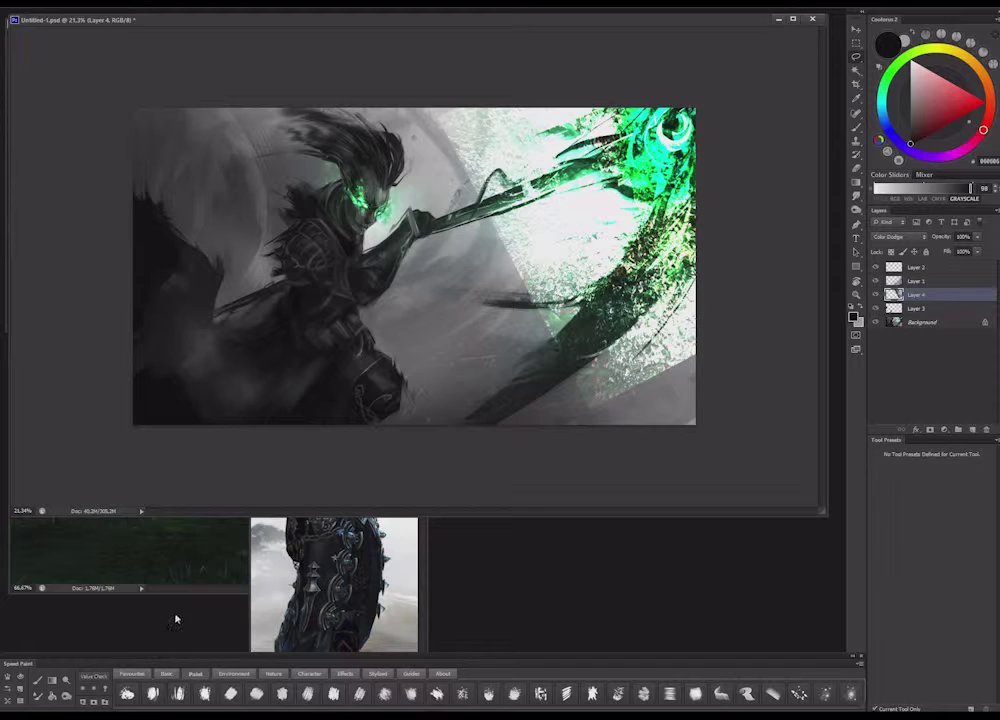
Add a black mask to the leaf photo layer and paint its texture back in around the scythe head with a soft brush
click(95, 704)
key(b)
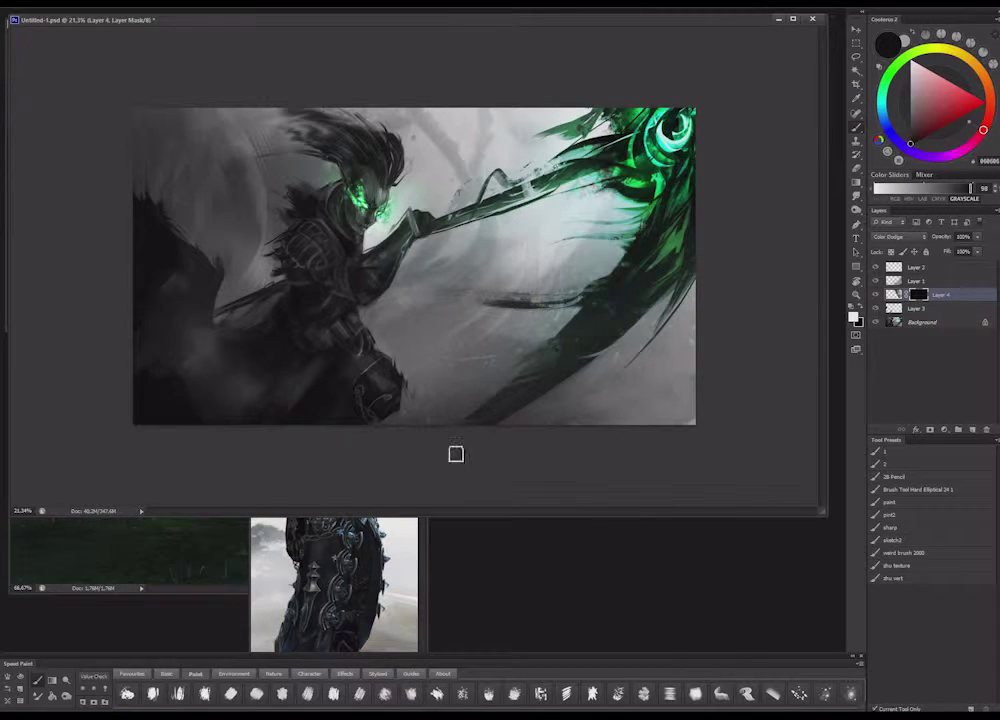
click(138, 675)
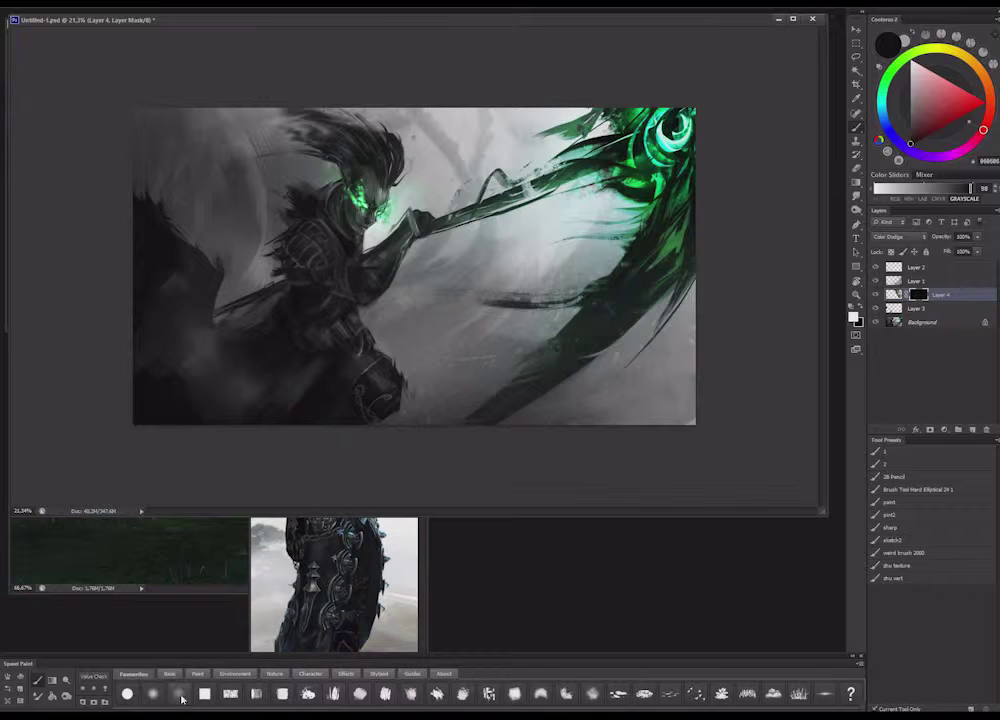
mouse_move(645, 175)
mouse_down()
mouse_move(632, 152)
mouse_move(602, 152)
mouse_up()
mouse_move(668, 142)
mouse_down()
mouse_move(675, 224)
mouse_move(558, 180)
mouse_up()
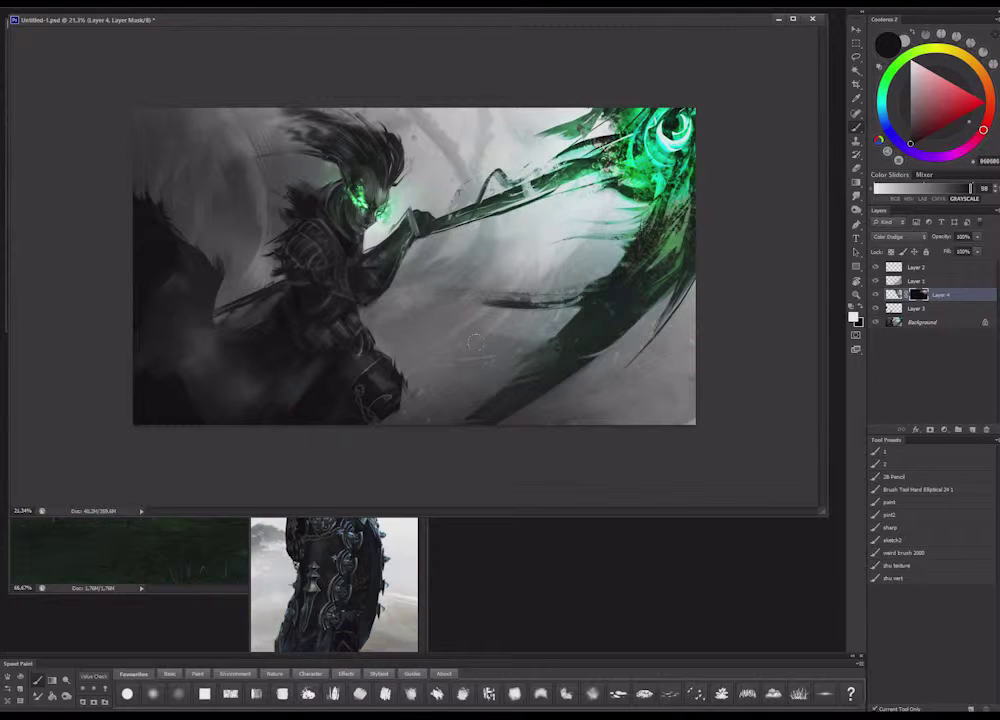
key(x)
Try Linear Burn and several other blend modes on the masked leaf layer while painting more texture onto the scythe blade
click(898, 236)
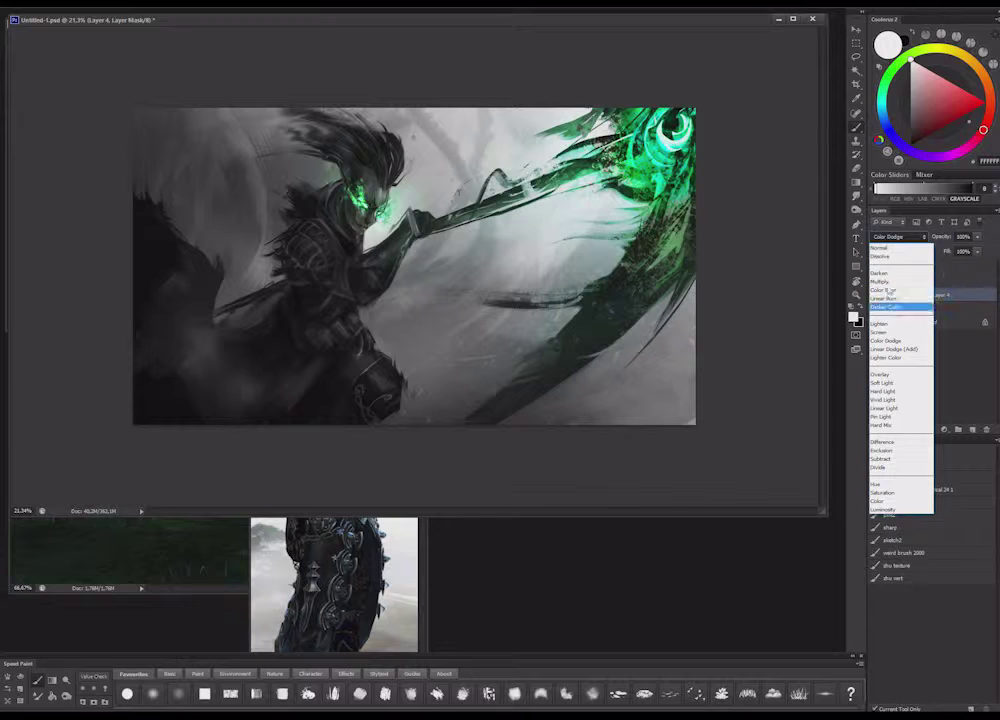
click(885, 298)
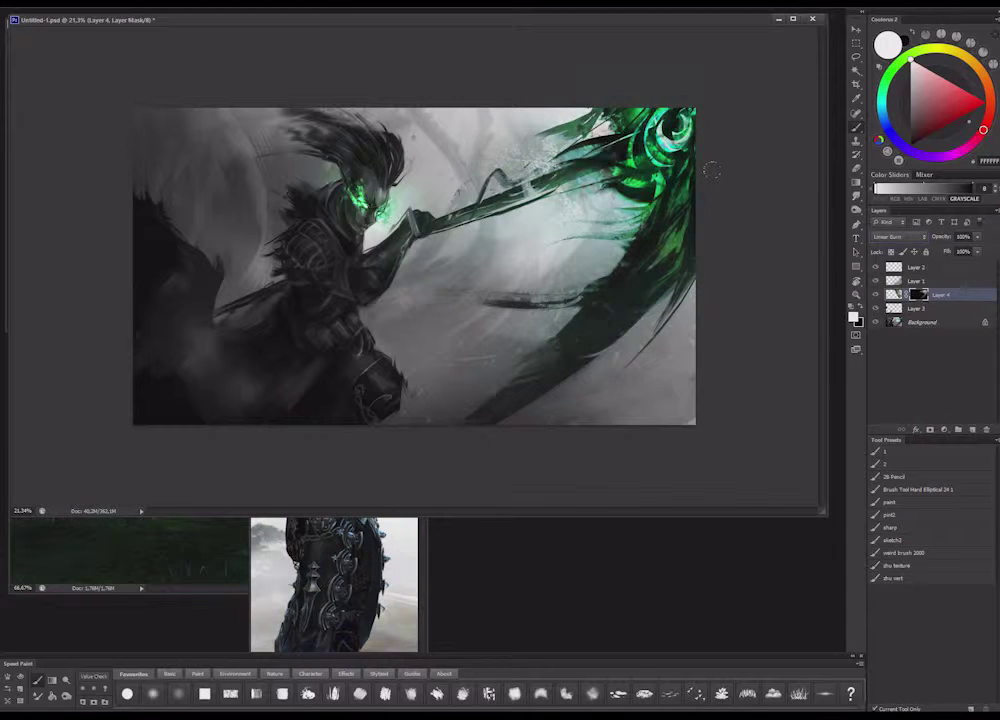
mouse_move(690, 188)
mouse_down()
mouse_move(540, 184)
mouse_move(440, 218)
mouse_move(408, 207)
mouse_move(267, 226)
mouse_move(250, 208)
mouse_move(170, 200)
mouse_move(570, 290)
mouse_move(530, 382)
mouse_move(455, 332)
mouse_move(763, 310)
mouse_move(680, 197)
mouse_move(606, 203)
mouse_move(650, 202)
mouse_up()
click(914, 239)
click(905, 281)
key(Down)
key(Down)
key(Down)
key(Down)
key(Down)
key(Down)
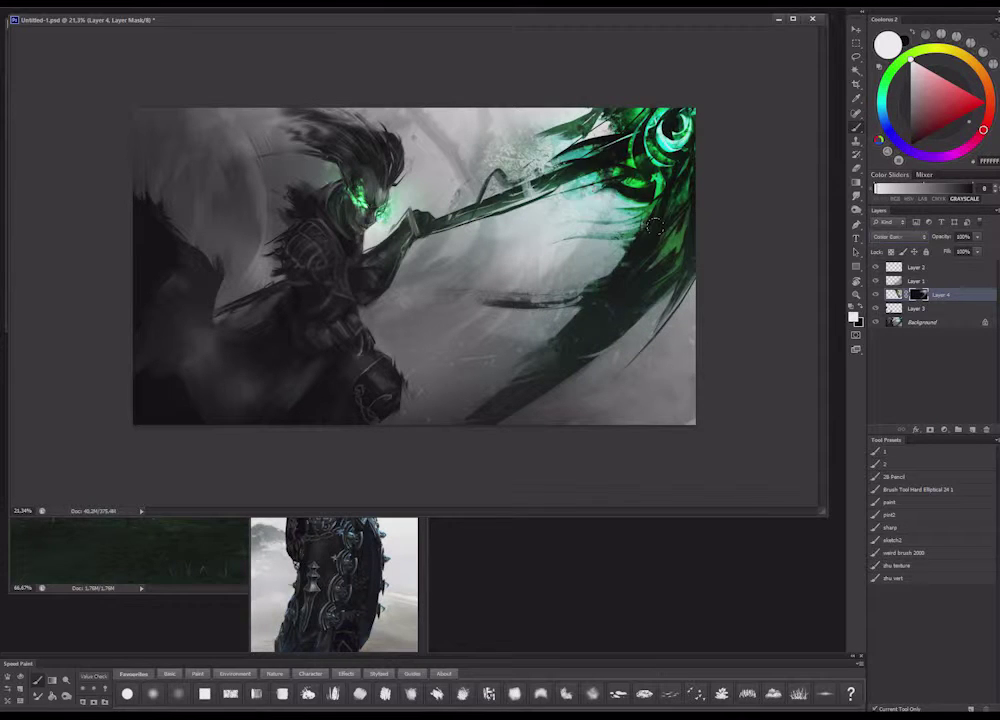
Shift the leaf texture to the warrior's lower leg and remove the part spilling over the background with a lasso selection
drag(585, 252, 508, 412)
drag(399, 379, 432, 366)
key(l)
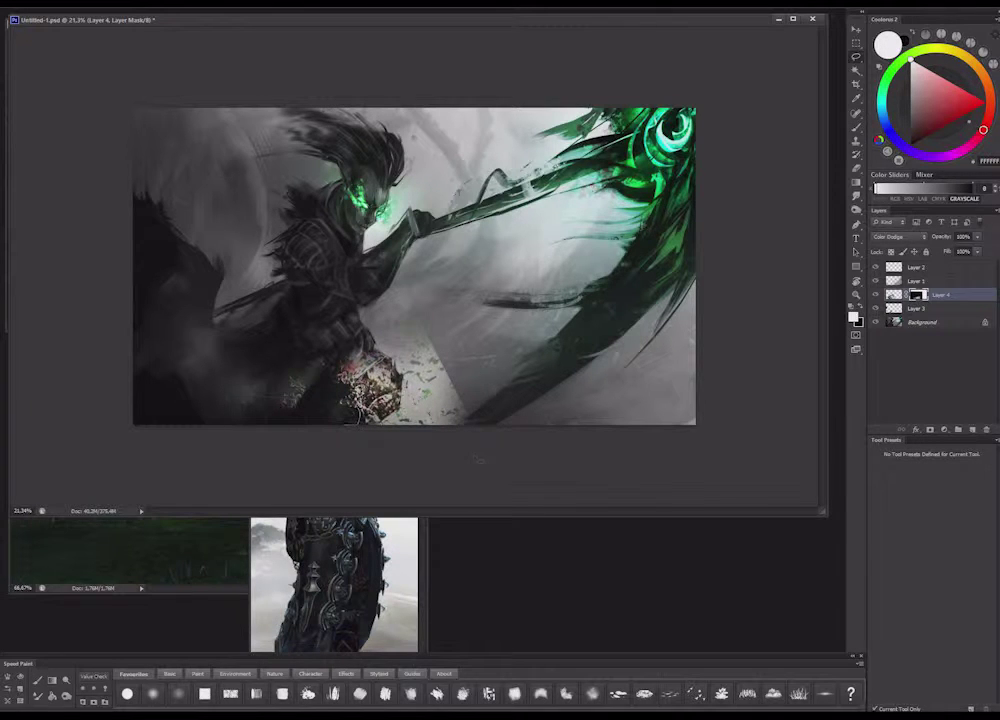
key(Delete)
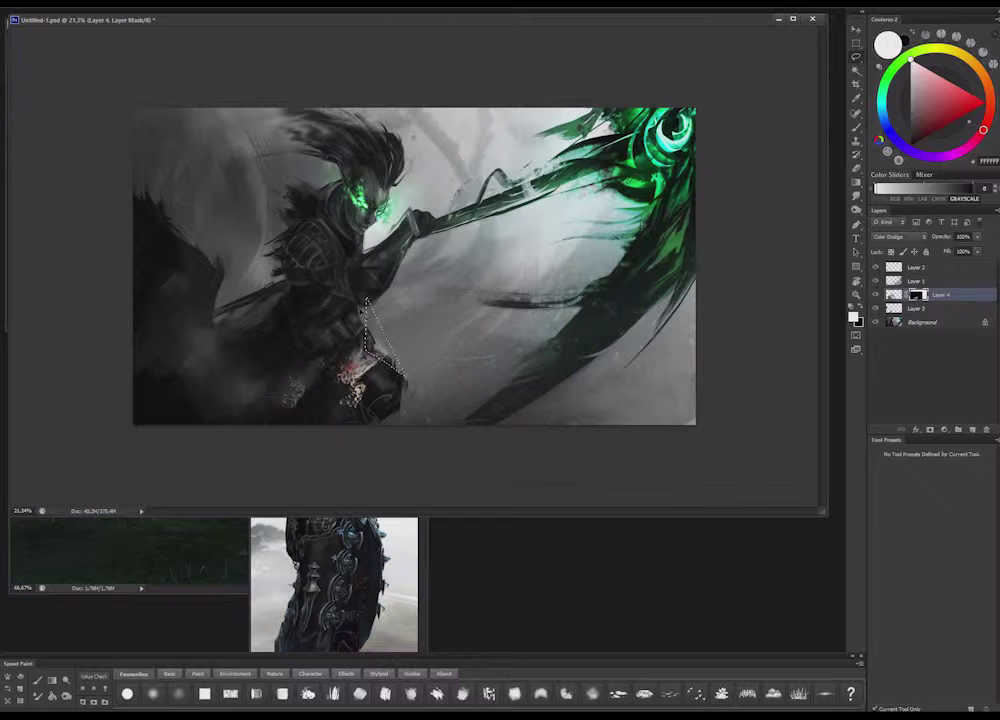
key(ctrl+d)
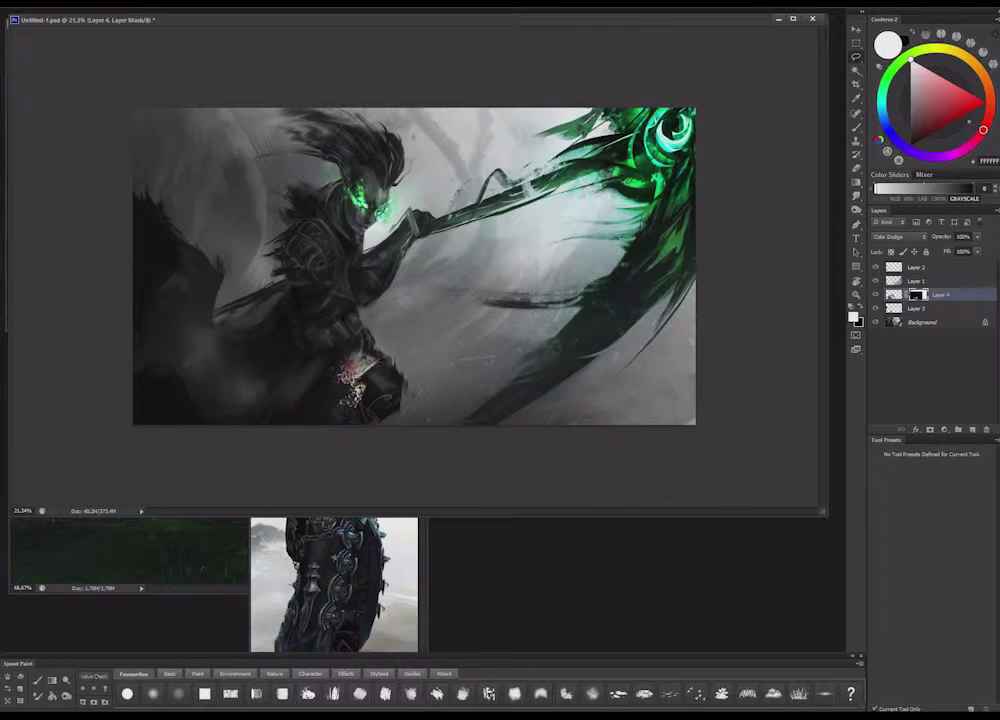
Adjust the eraser and move the leaf texture from the knee armor up onto the warrior's chest and arm
key(e)
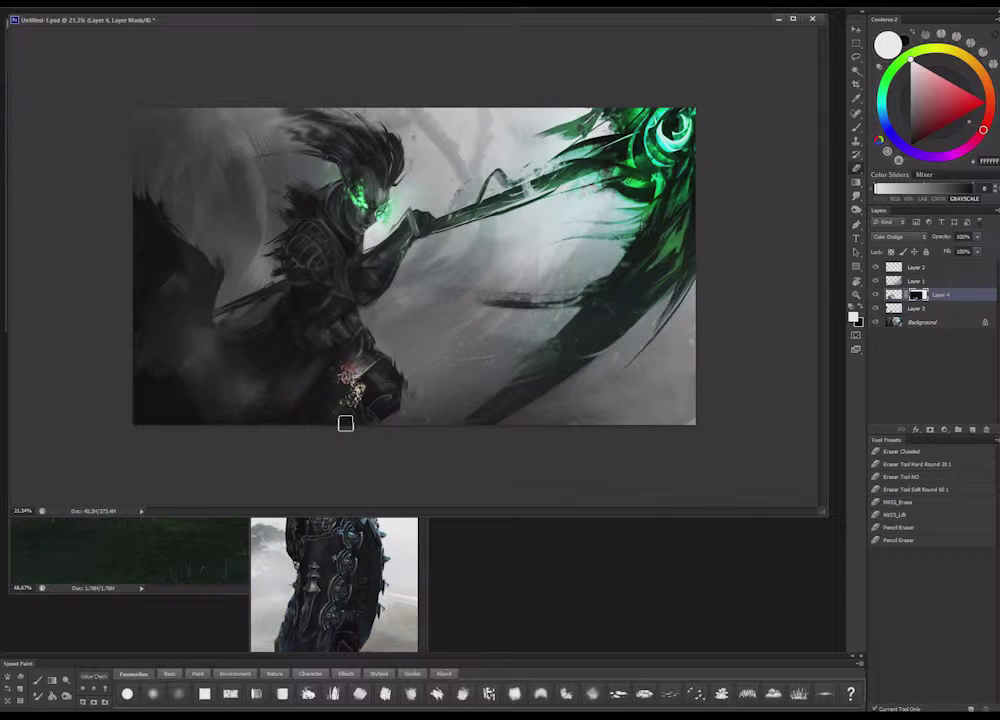
right_click(431, 352)
click(503, 381)
click(347, 402)
mouse_move(407, 376)
mouse_down()
mouse_move(438, 385)
mouse_move(420, 378)
mouse_move(404, 387)
mouse_move(419, 390)
mouse_up()
drag(391, 313, 428, 168)
drag(444, 252, 424, 287)
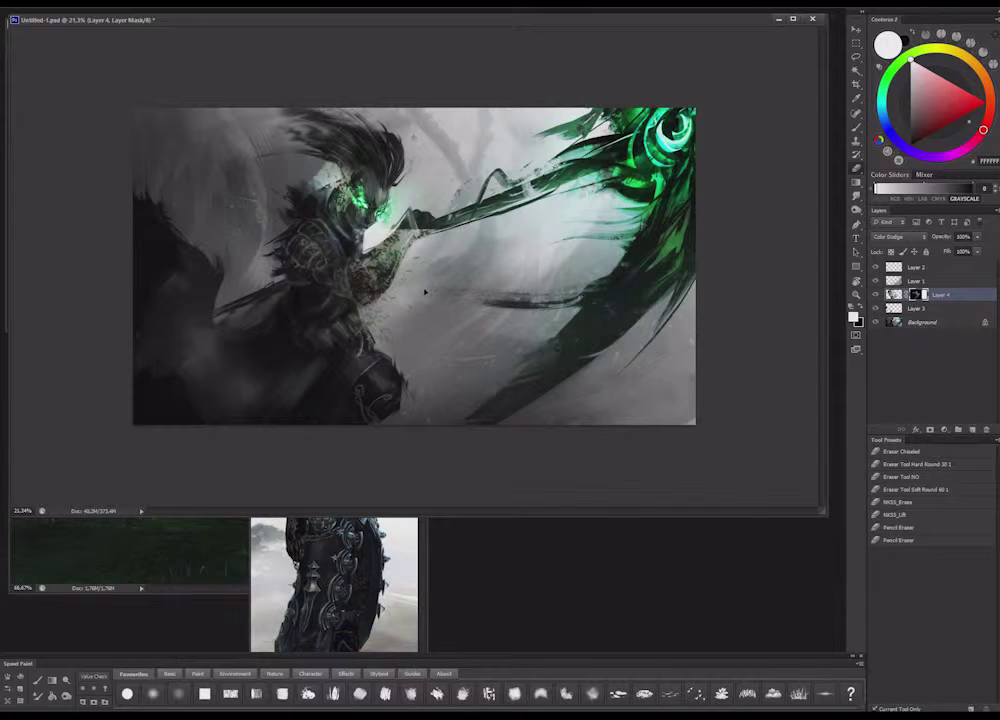
drag(326, 160, 346, 178)
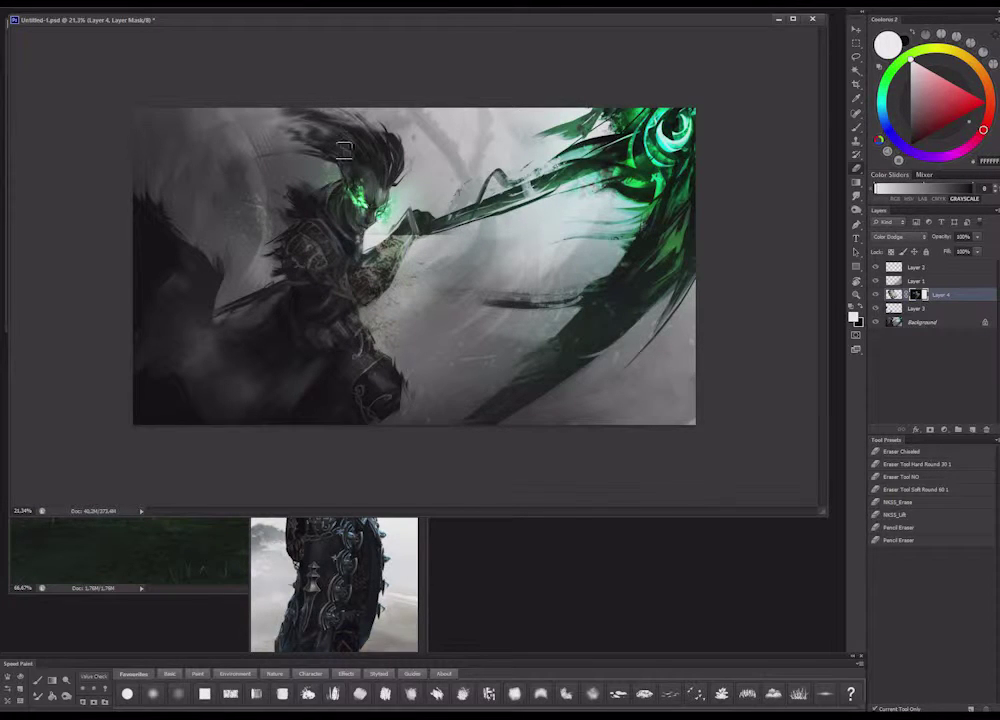
Erase the excess leaf texture around the warrior's arm, chest and shoulder armor using different eraser settings
right_click(449, 217)
click(502, 262)
drag(357, 261, 393, 299)
right_click(394, 298)
click(494, 319)
drag(396, 243, 372, 256)
mouse_move(298, 212)
mouse_down()
mouse_move(322, 200)
mouse_move(311, 239)
mouse_up()
mouse_move(440, 228)
mouse_down()
mouse_move(417, 319)
mouse_move(359, 343)
mouse_move(367, 323)
mouse_up()
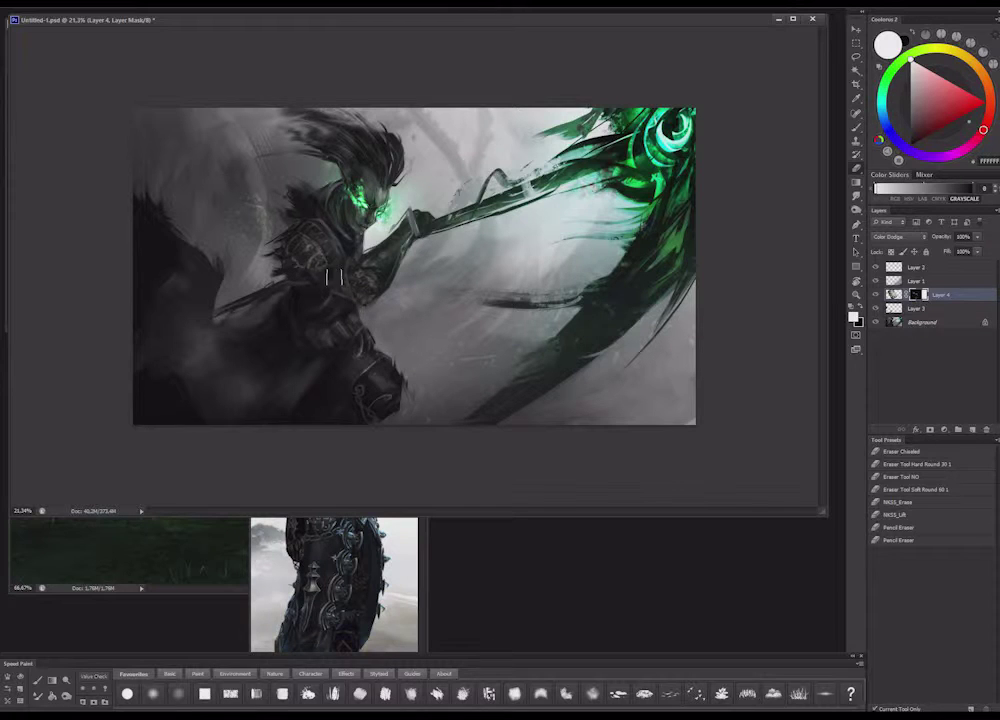
Change the eraser settings again and hide the remaining leaf texture on the Layer 4 mask
right_click(355, 215)
click(428, 230)
key(Return)
right_click(445, 228)
click(546, 277)
key(Return)
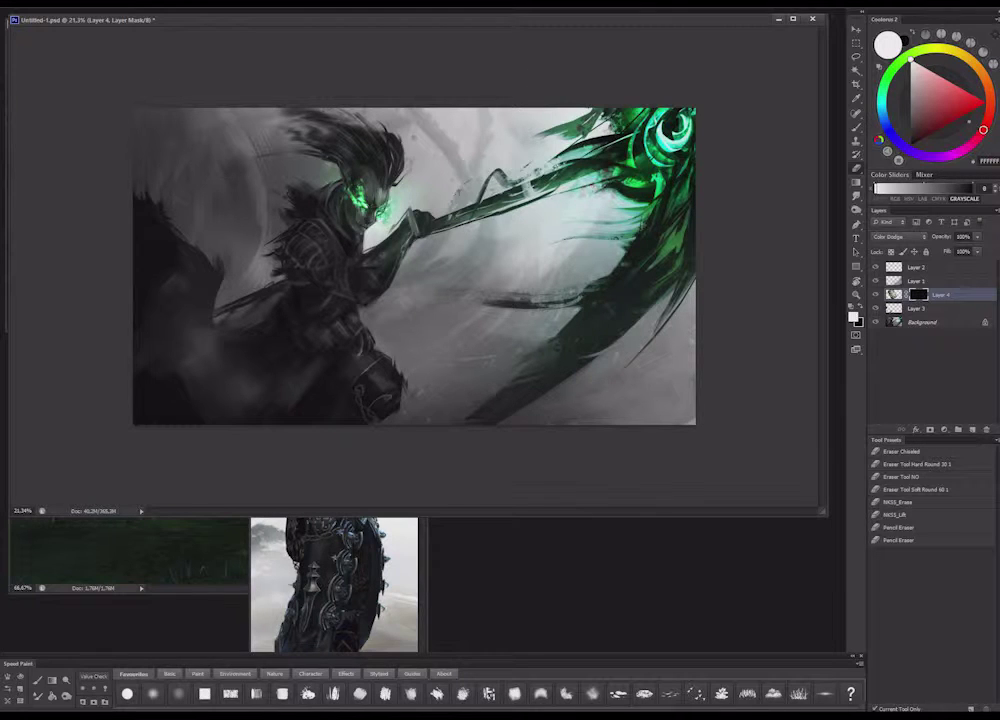
Paste a fresh copy of the leaf photo as a new layer and delete the masked Layer 4
key(ctrl+v)
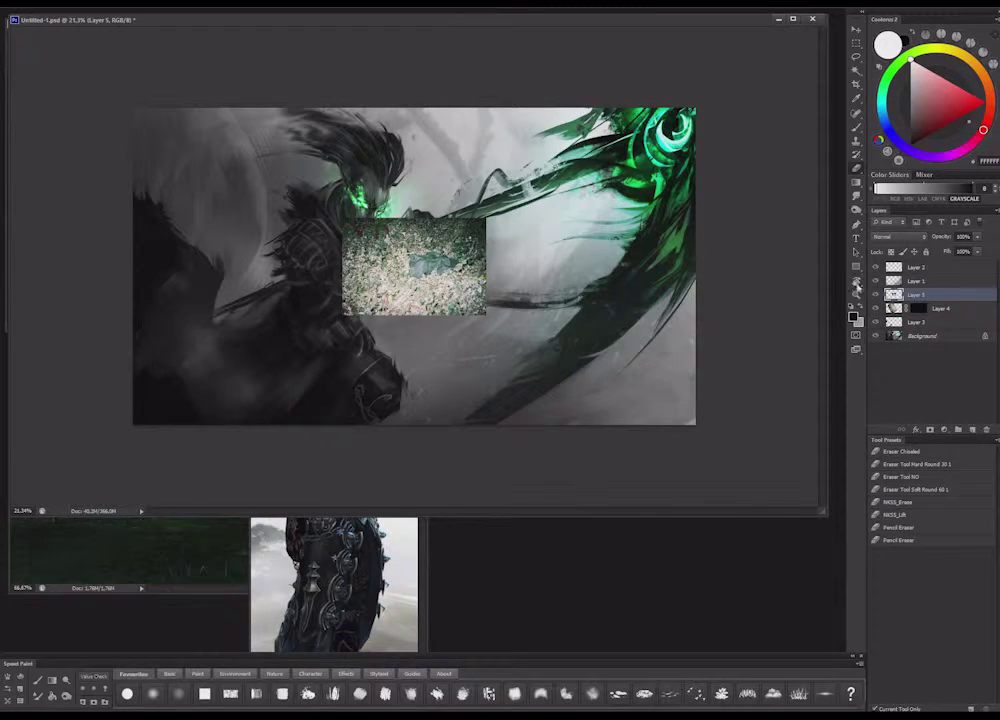
click(932, 310)
key(Delete)
click(900, 296)
Free-transform the new leaf photo: rotate, enlarge and stretch it diagonally across the canvas toward the scythe blade
key(l)
right_click(482, 280)
click(522, 370)
mouse_move(545, 190)
mouse_down()
mouse_move(628, 400)
mouse_move(612, 416)
mouse_up()
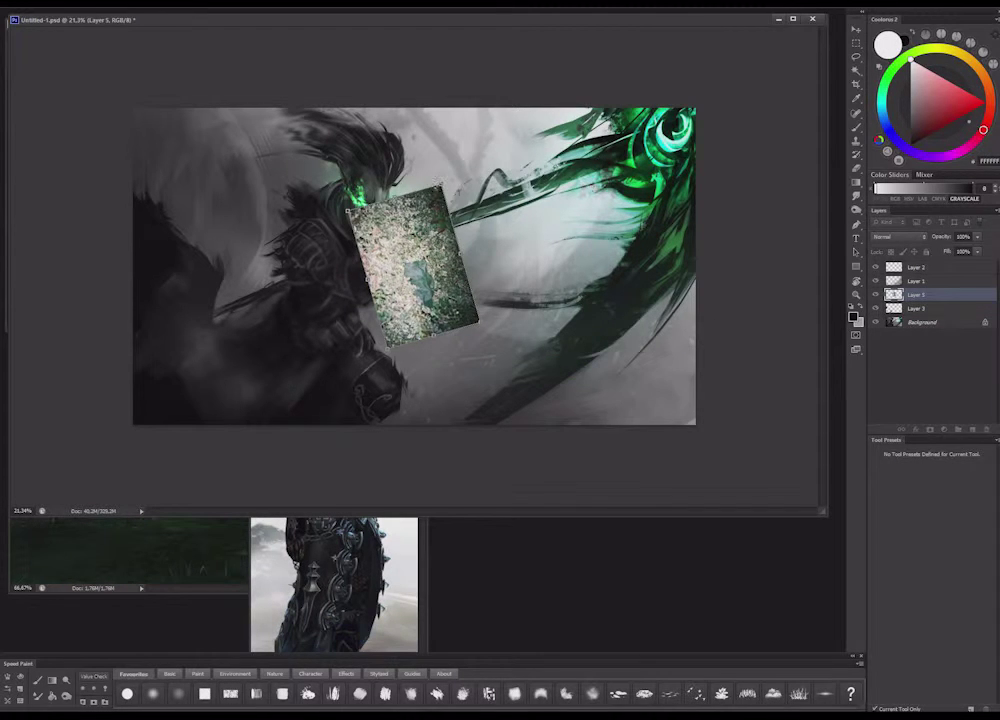
drag(439, 187, 489, 42)
drag(573, 136, 552, 241)
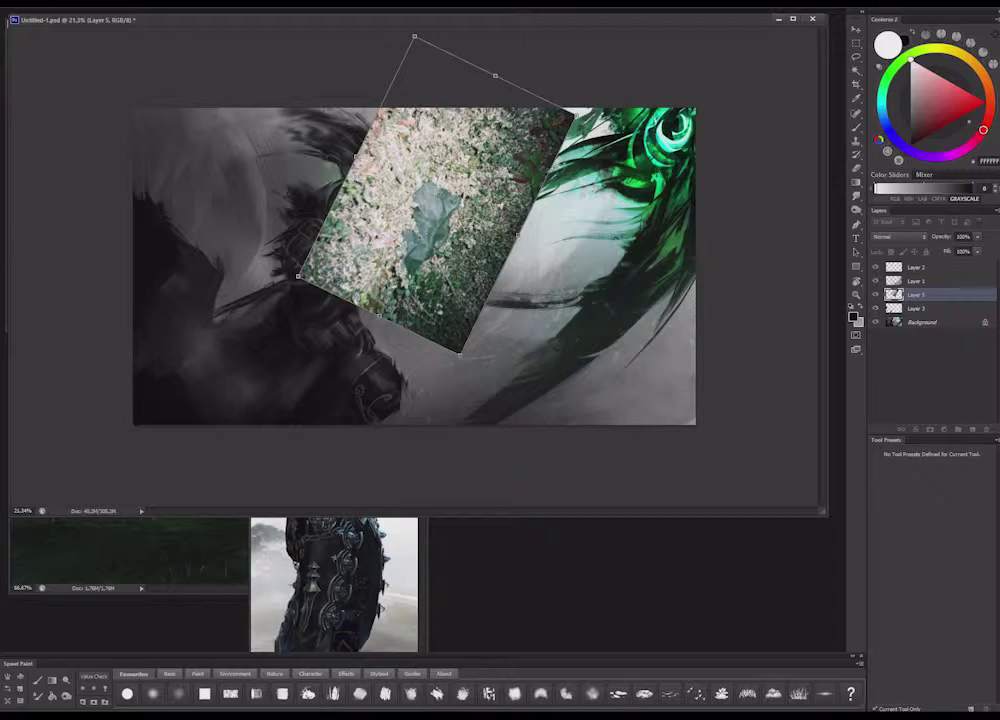
drag(271, 122, 236, 98)
drag(326, 222, 470, 252)
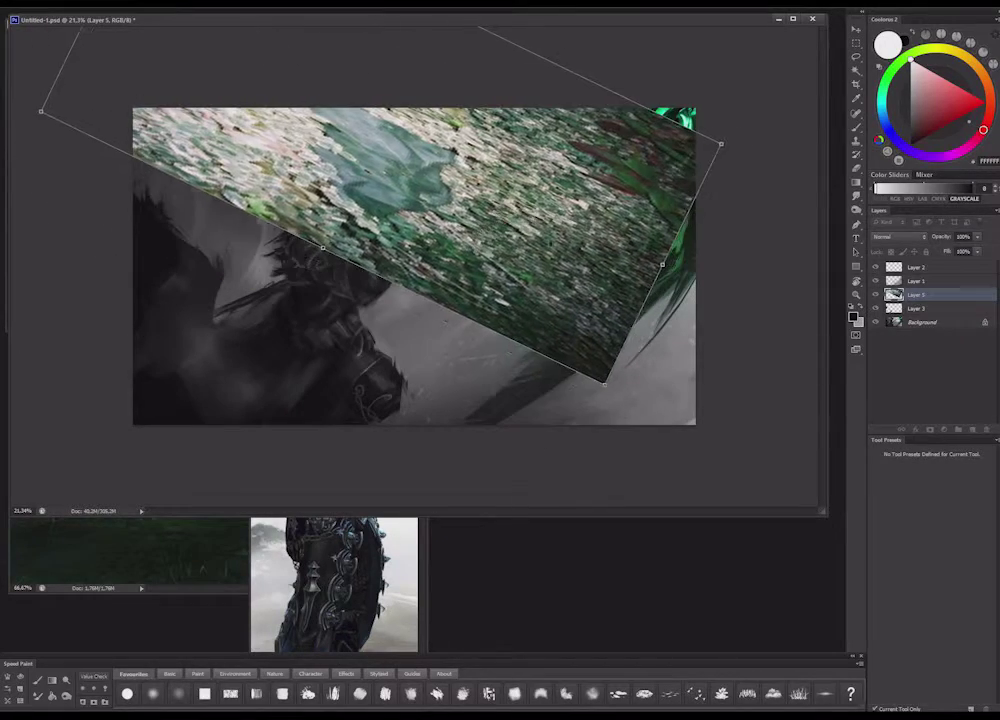
drag(606, 222, 522, 270)
key(Return)
Tilt the stretched leaf photo more steeply, distort its upper corner inward and shift it closer to the scythe blade
right_click(533, 270)
click(583, 362)
drag(692, 108, 542, 184)
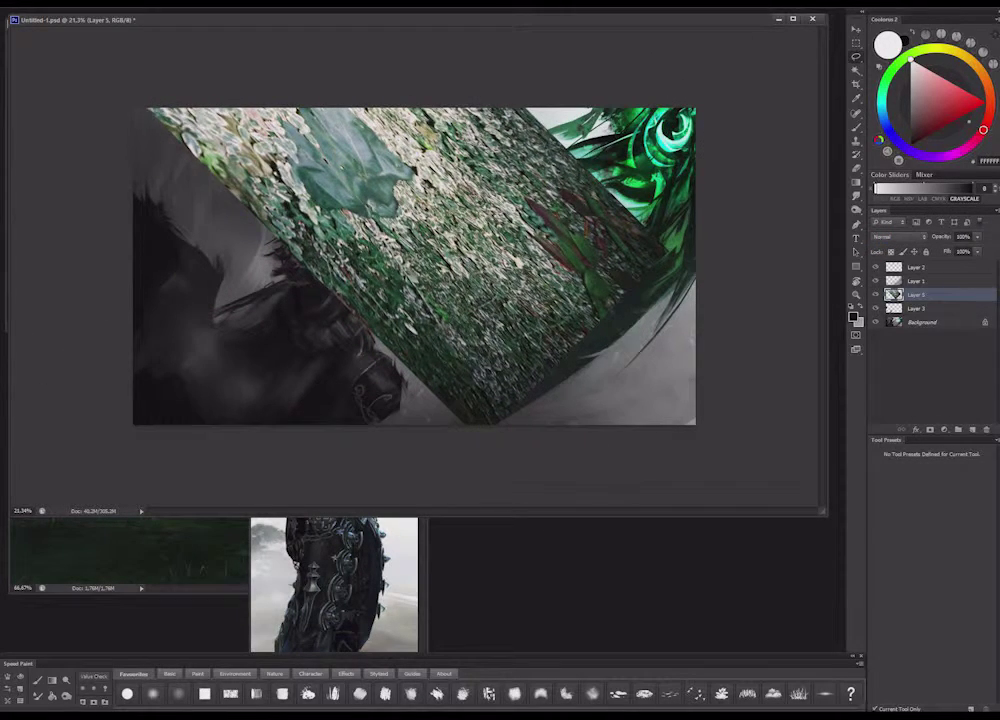
key(ctrl+minus)
right_click(443, 207)
click(480, 298)
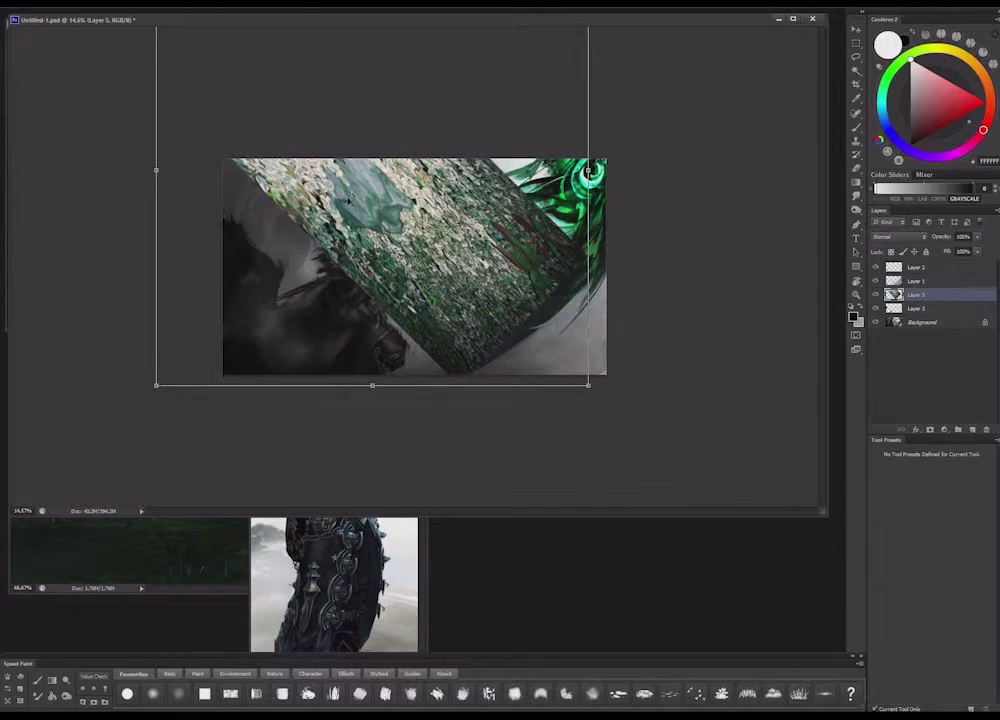
key(ctrl+minus)
drag(253, 74, 327, 181)
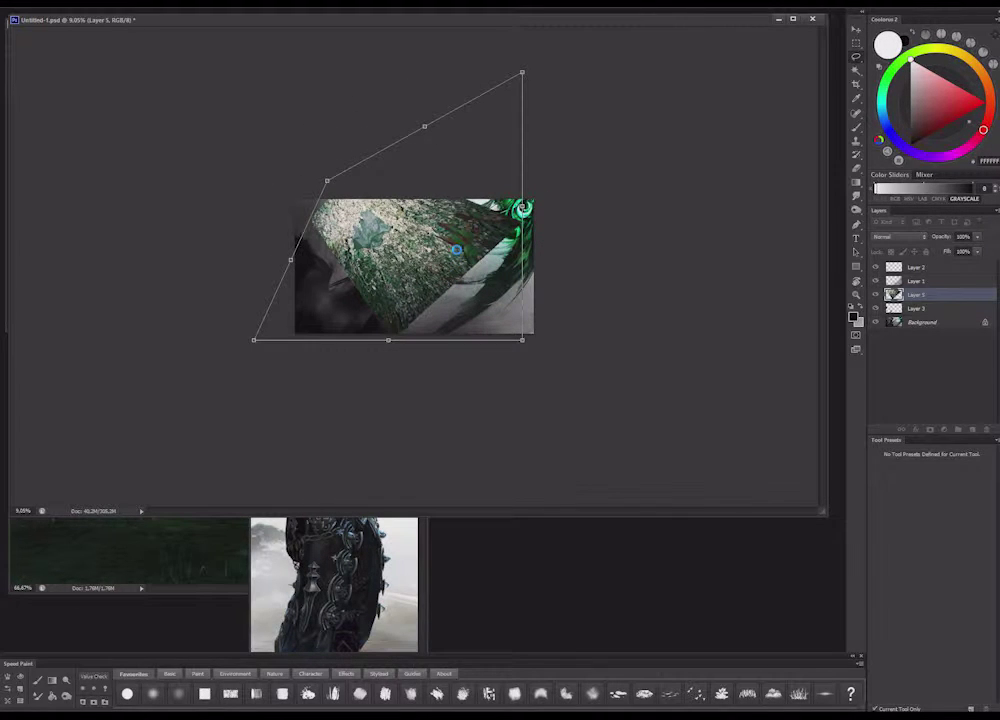
drag(456, 250, 479, 265)
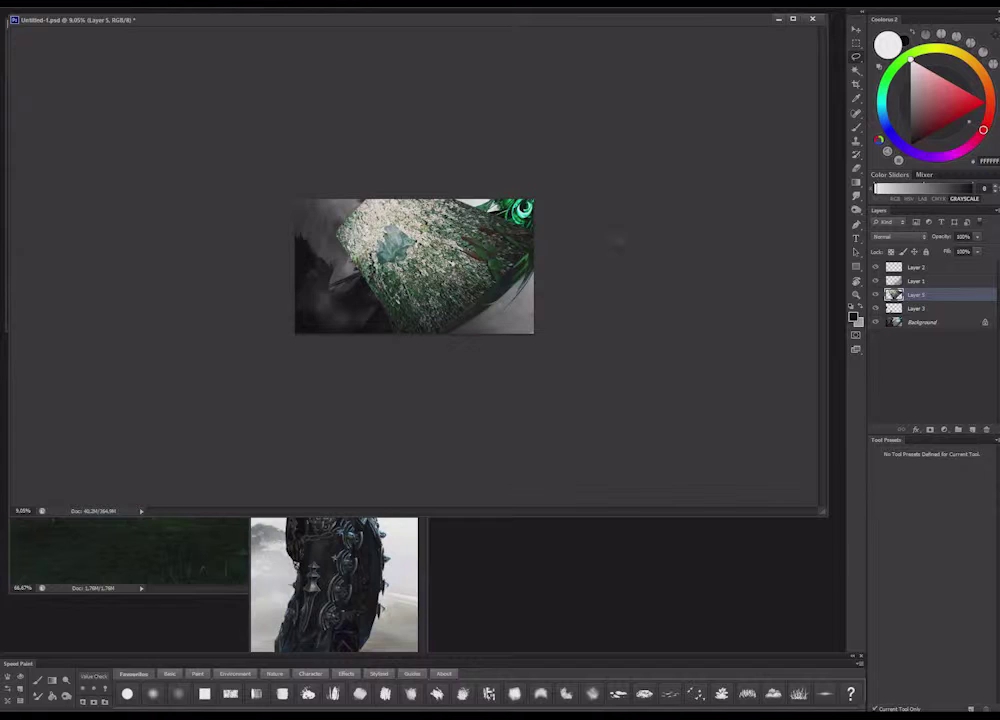
Finish transforming the leaf photo layer and set its blend mode to Overlay
key(x)
right_click(429, 248)
click(472, 339)
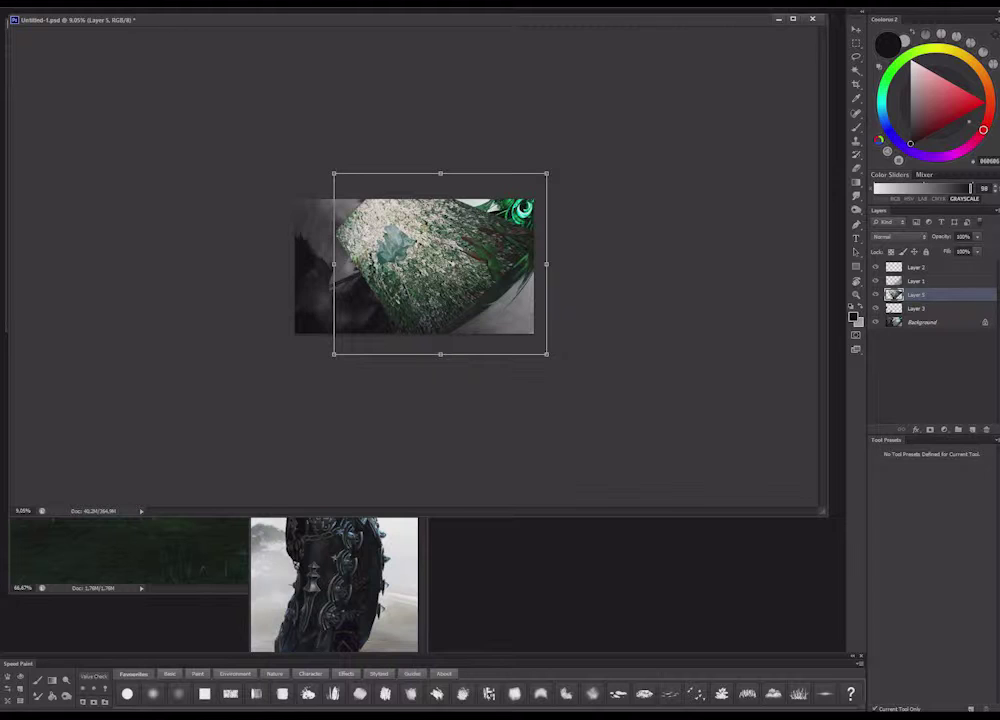
key(Return)
click(900, 237)
click(885, 375)
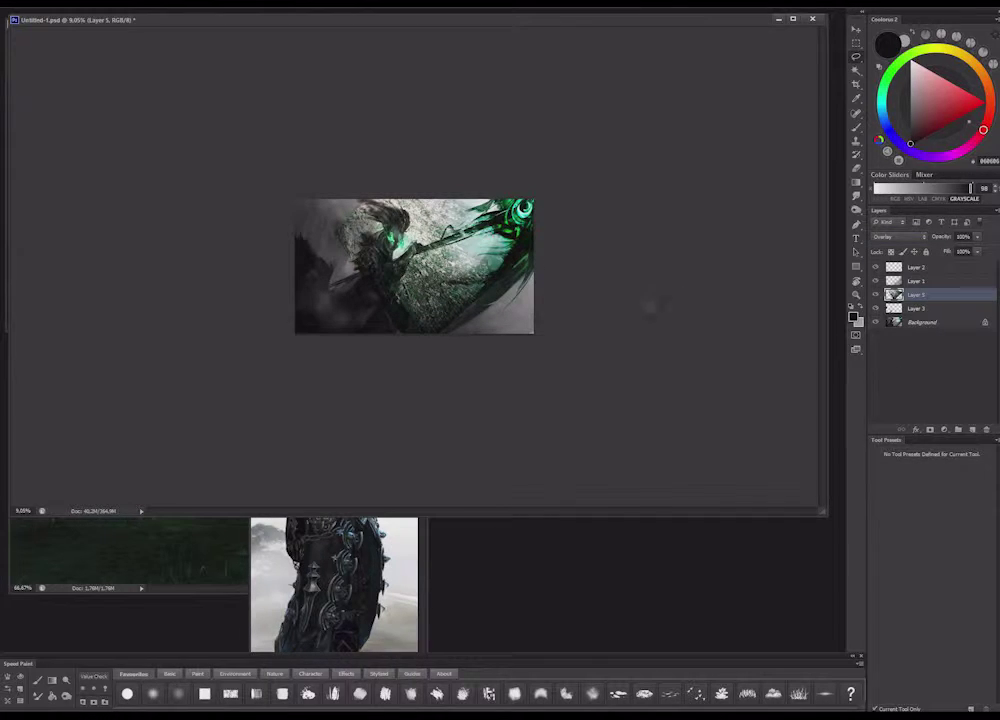
scroll(650, 306, up, 7)
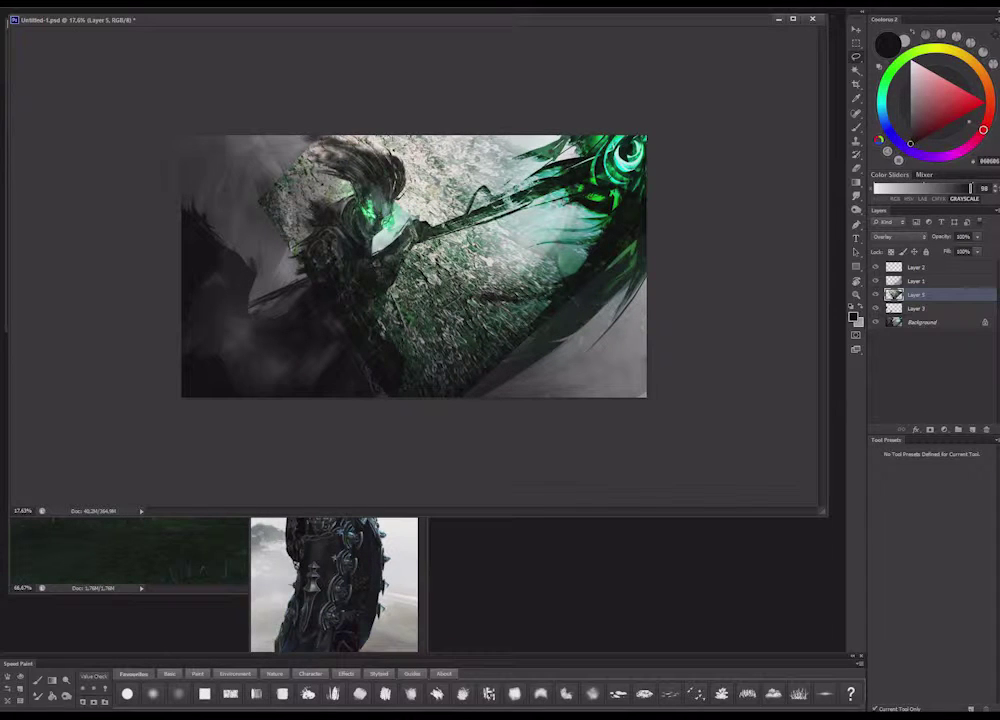
Open the leaf layer in Liquify and bloat its lower-right edge with a brush size of 3333
key(ctrl+shift+x)
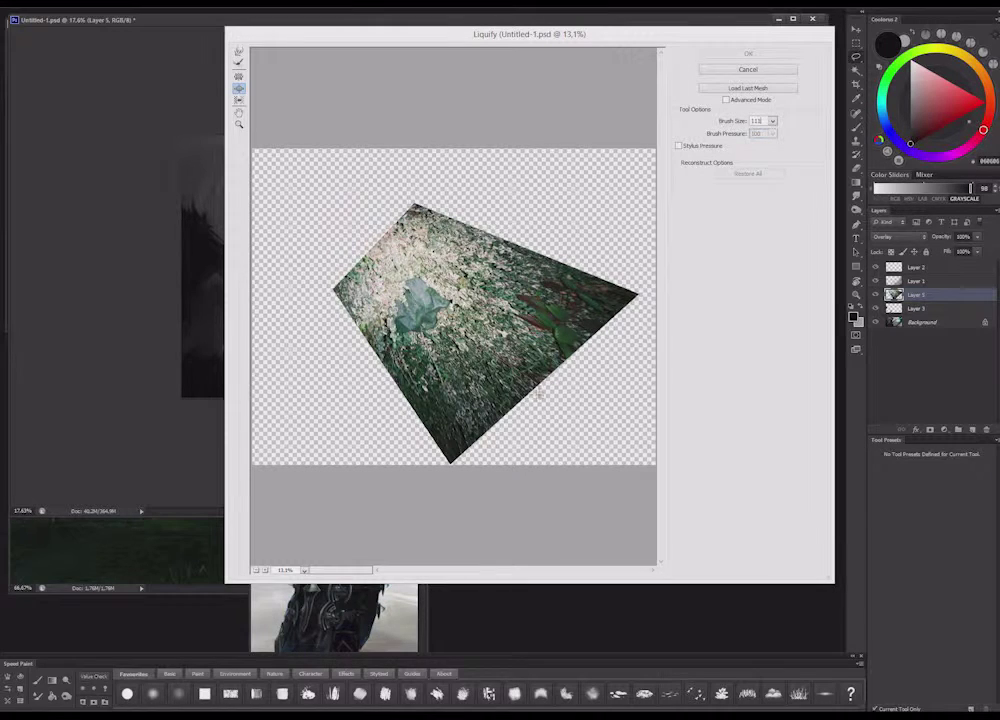
click(772, 120)
drag(724, 133, 732, 133)
click(538, 380)
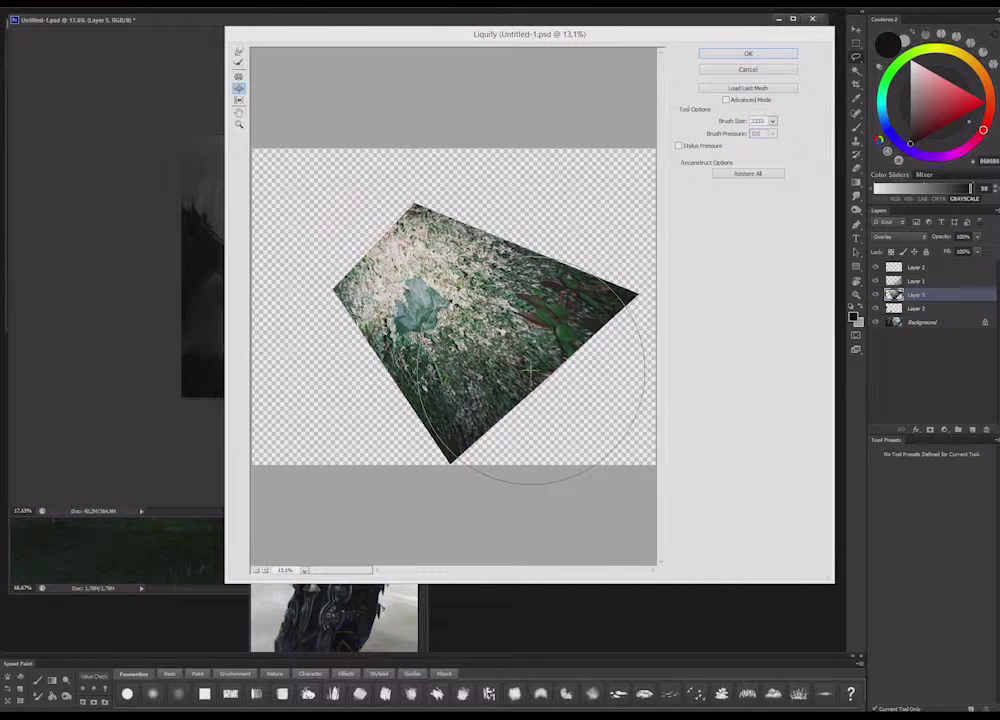
Push the leaf texture outward with Liquify's Forward Warp tool so its lower-right edge curves like the scythe blade
click(239, 52)
mouse_move(510, 390)
mouse_down()
mouse_move(536, 375)
mouse_move(496, 413)
mouse_move(565, 400)
mouse_up()
drag(485, 322, 592, 382)
mouse_move(460, 315)
mouse_down()
mouse_move(317, 221)
mouse_move(395, 274)
mouse_up()
mouse_move(346, 241)
mouse_down()
mouse_move(450, 312)
mouse_move(380, 225)
mouse_move(424, 330)
mouse_move(458, 324)
mouse_move(500, 335)
mouse_up()
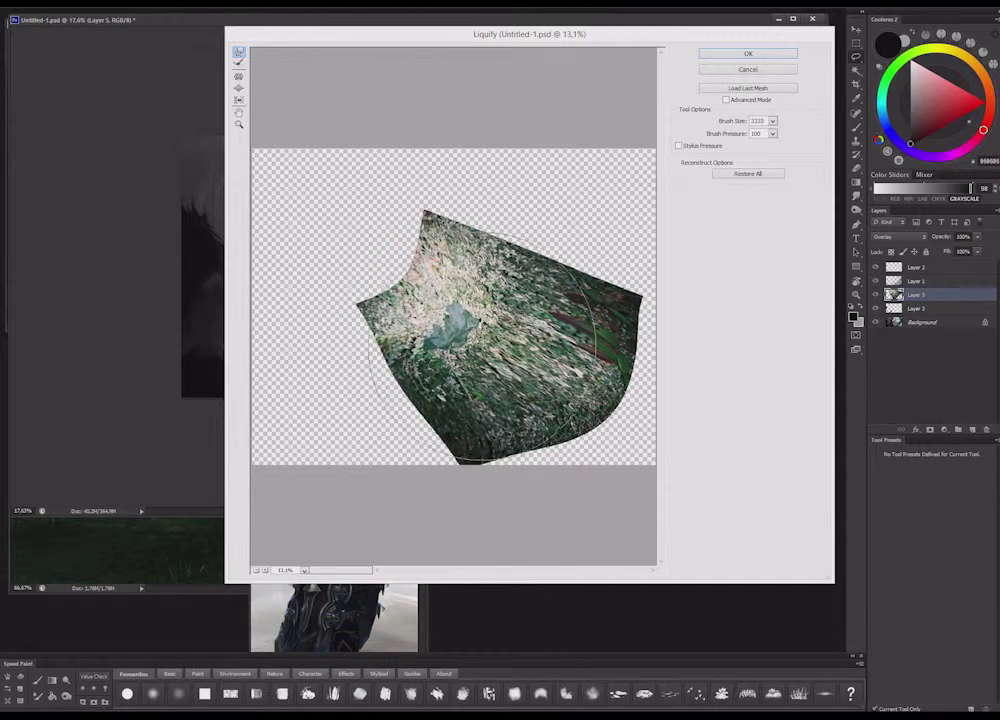
drag(490, 430, 509, 467)
mouse_move(575, 385)
mouse_down()
mouse_move(621, 350)
mouse_move(647, 249)
mouse_up()
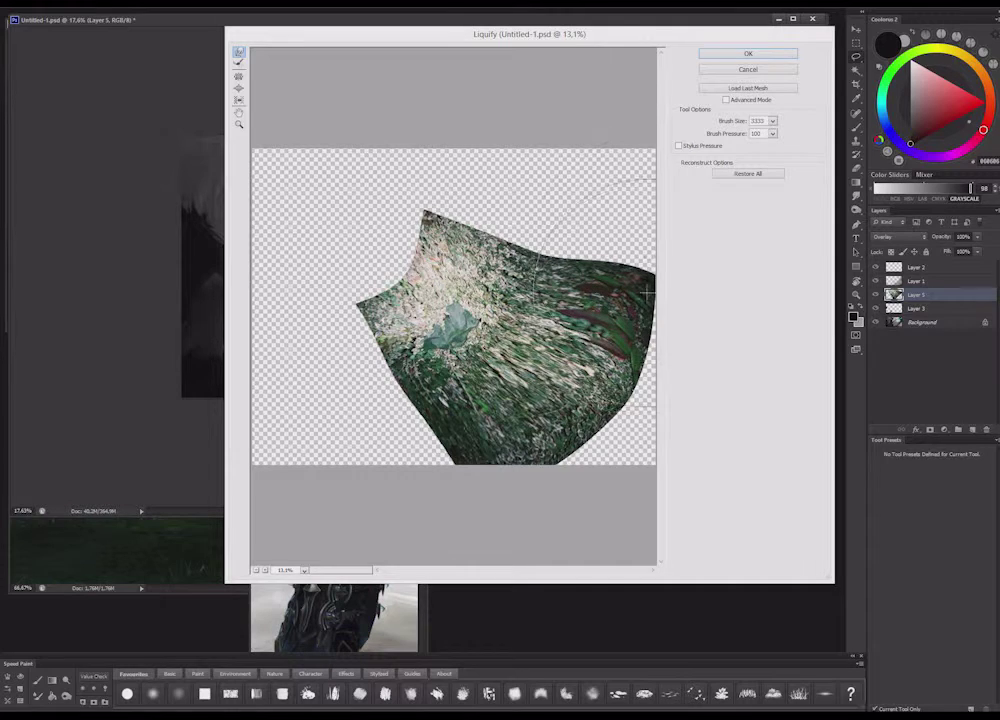
mouse_move(480, 180)
mouse_down()
mouse_move(462, 219)
mouse_move(324, 179)
mouse_move(263, 183)
mouse_up()
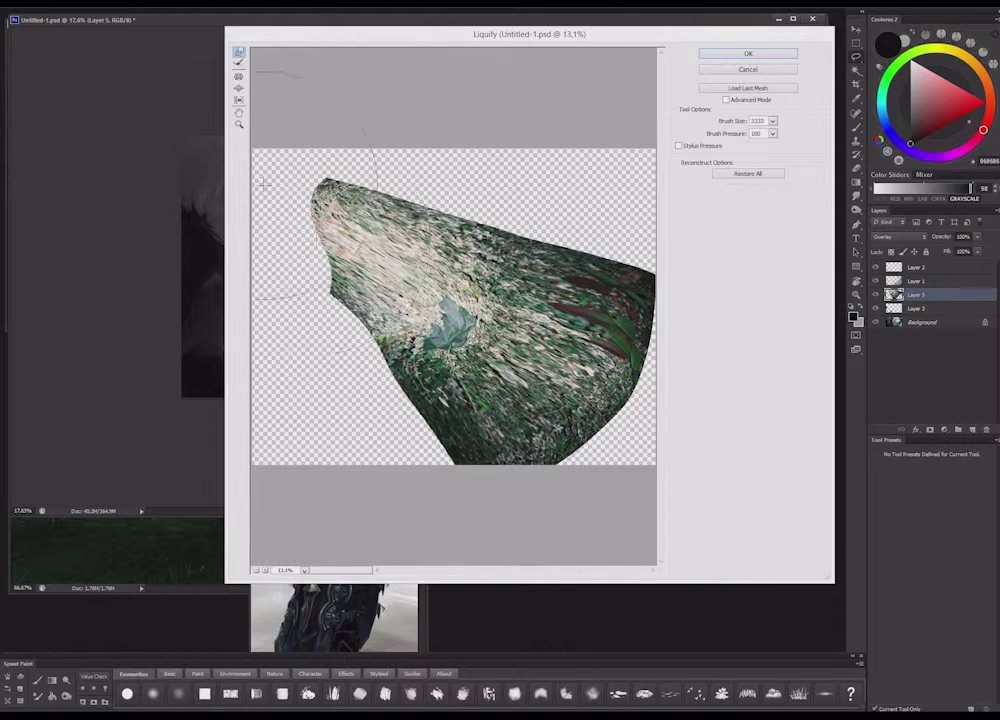
drag(338, 226, 262, 217)
key(ctrl+alt+z)
key(ctrl+alt+z)
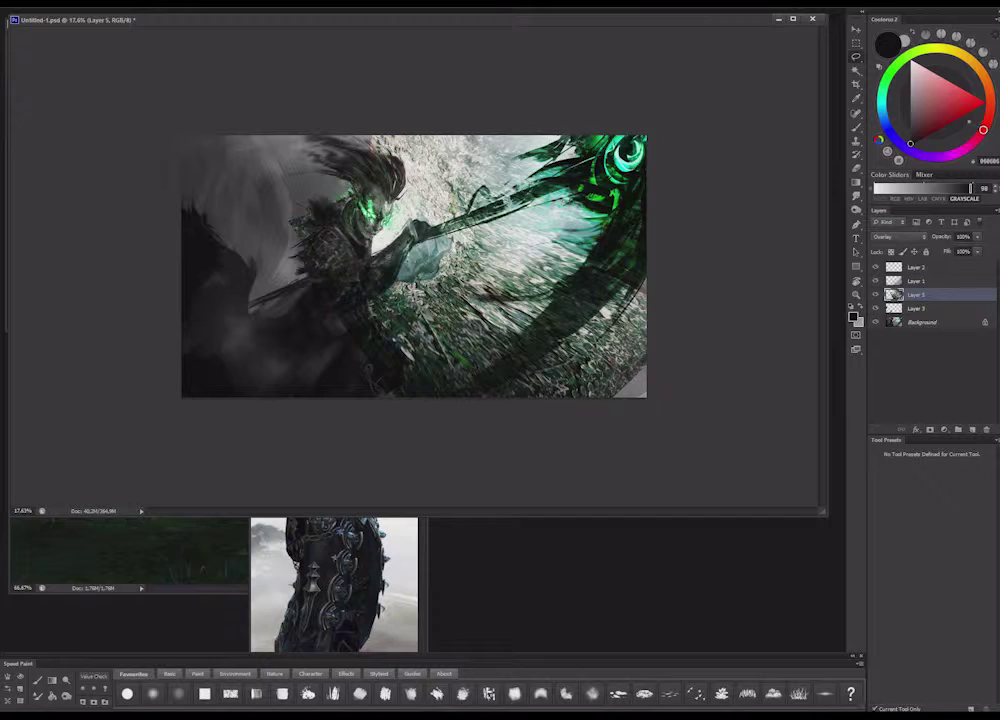
Move the warped leaf texture up and to the left, and rotate it so its curved edge follows the scythe blade
drag(587, 329, 562, 296)
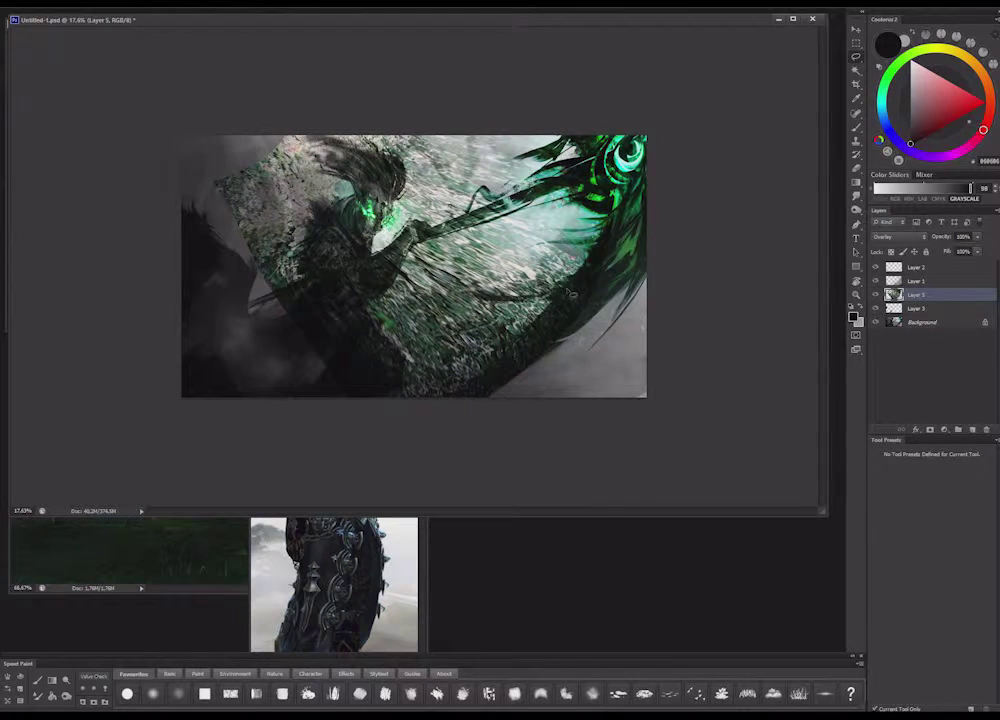
right_click(522, 295)
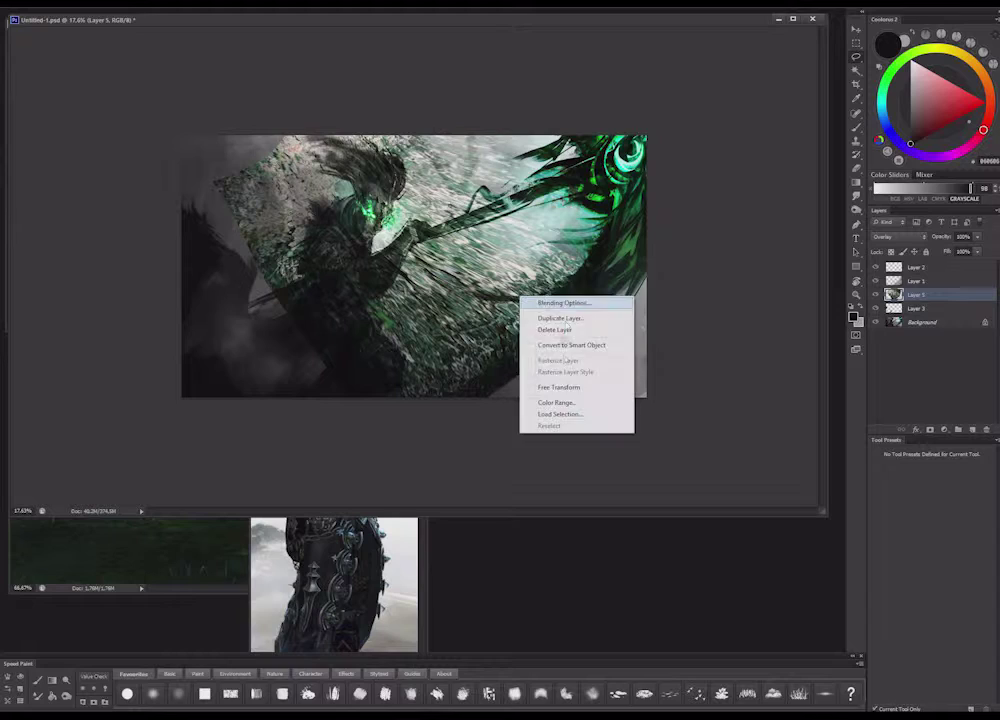
click(570, 386)
drag(725, 67, 763, 130)
mouse_move(573, 187)
mouse_down()
mouse_move(597, 177)
mouse_move(590, 181)
mouse_up()
key(Return)
Erase the leaf texture from the warrior and the surrounding background, keeping it mainly along the inner curve of the scythe blade
key(e)
click(135, 674)
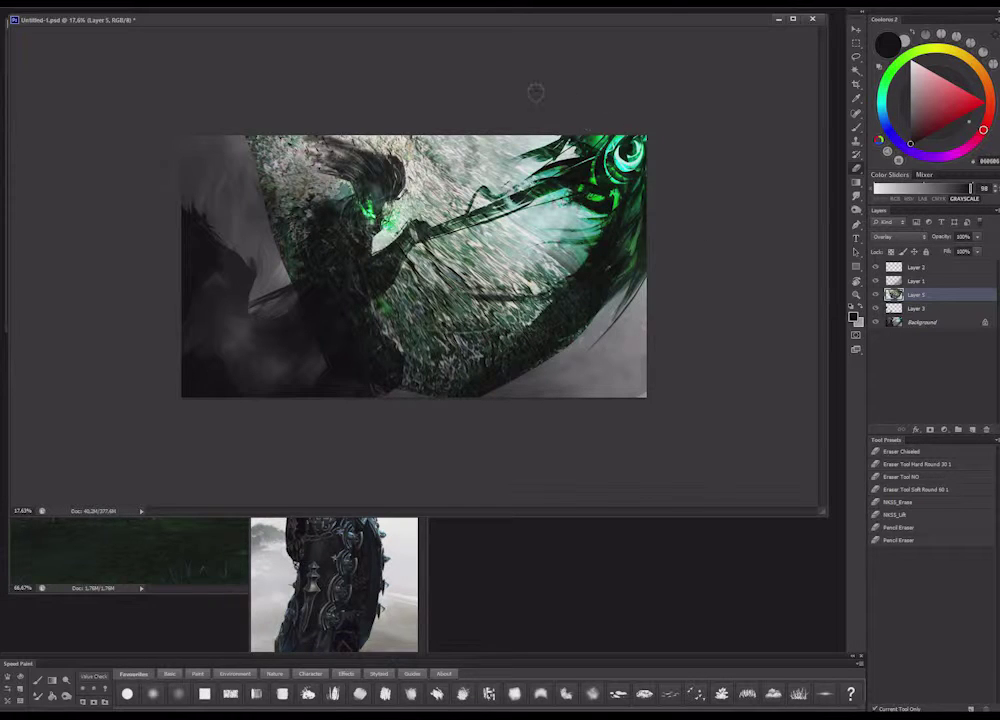
right_click(606, 300)
mouse_move(250, 150)
mouse_down()
mouse_move(270, 235)
mouse_move(300, 150)
mouse_move(418, 162)
mouse_up()
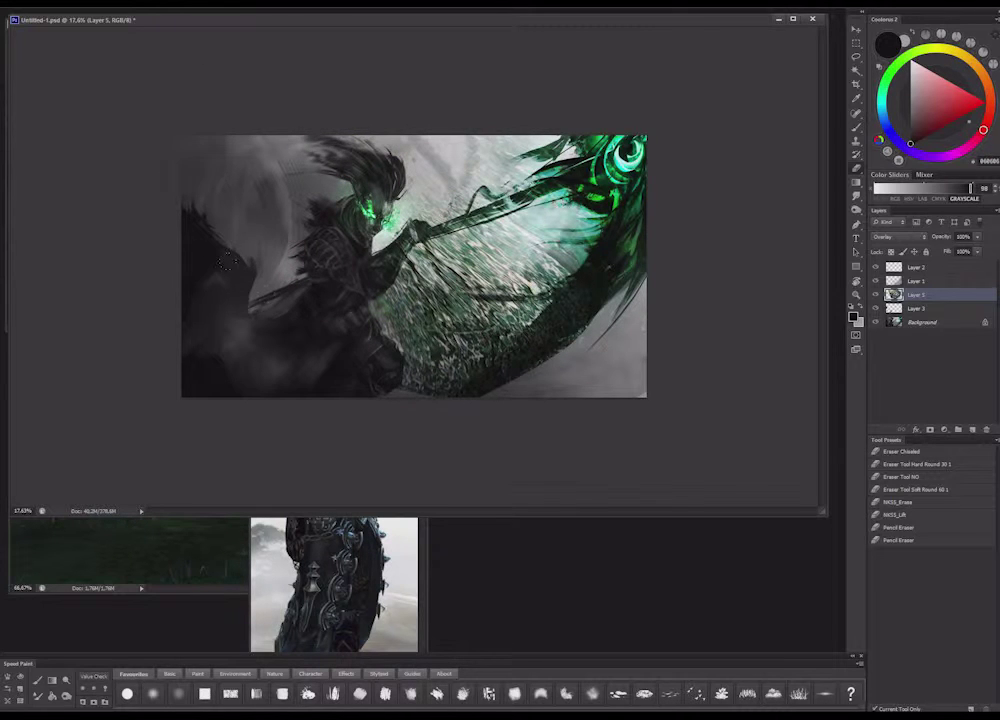
mouse_move(312, 317)
mouse_down()
mouse_move(336, 294)
mouse_move(314, 240)
mouse_move(355, 212)
mouse_move(425, 300)
mouse_up()
drag(510, 198, 565, 165)
drag(465, 345, 500, 315)
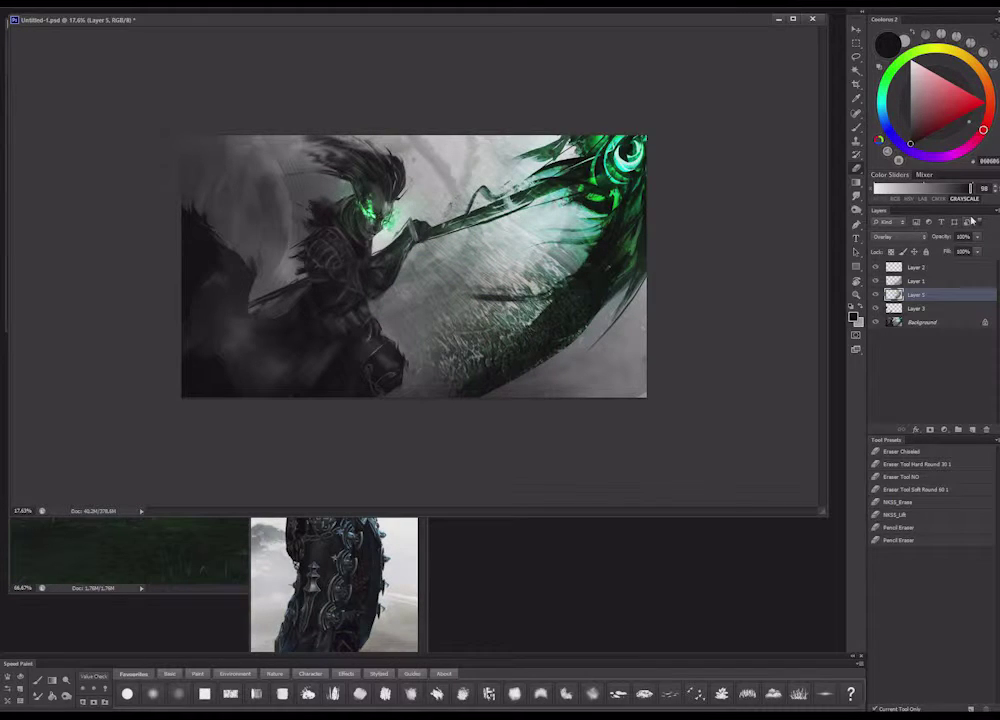
Flip the canvas horizontally and adjust the leaf texture layer to hue +43, saturation +65 and lightness +7
scroll(414, 266, down, 3)
key(ctrl+shift+h)
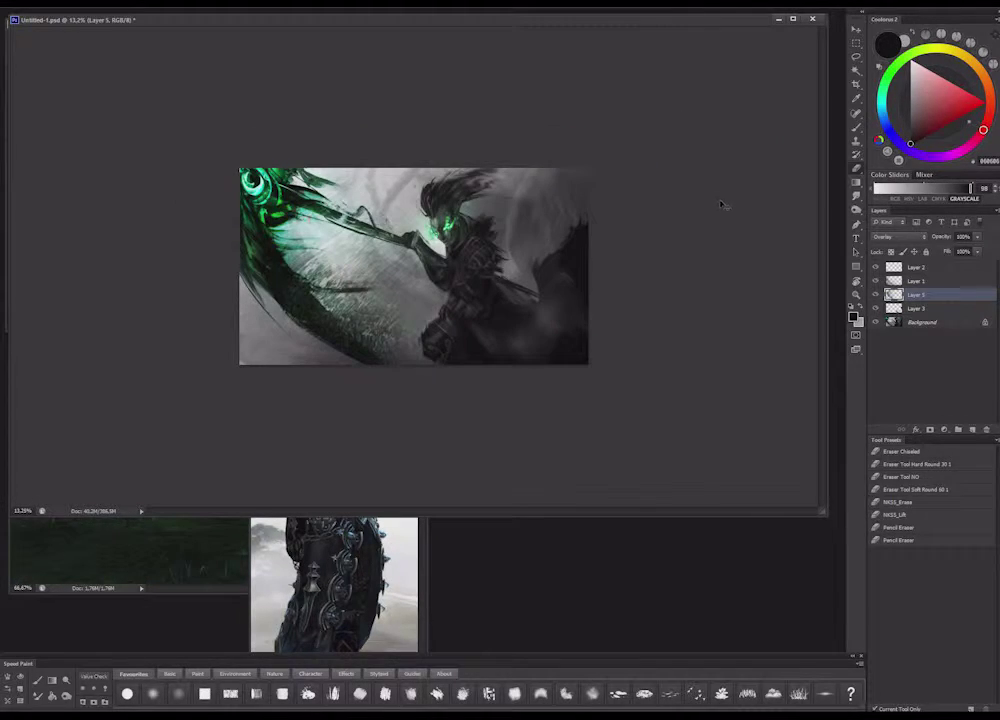
key(ctrl+u)
drag(656, 132, 645, 134)
click(733, 124)
drag(738, 100, 783, 133)
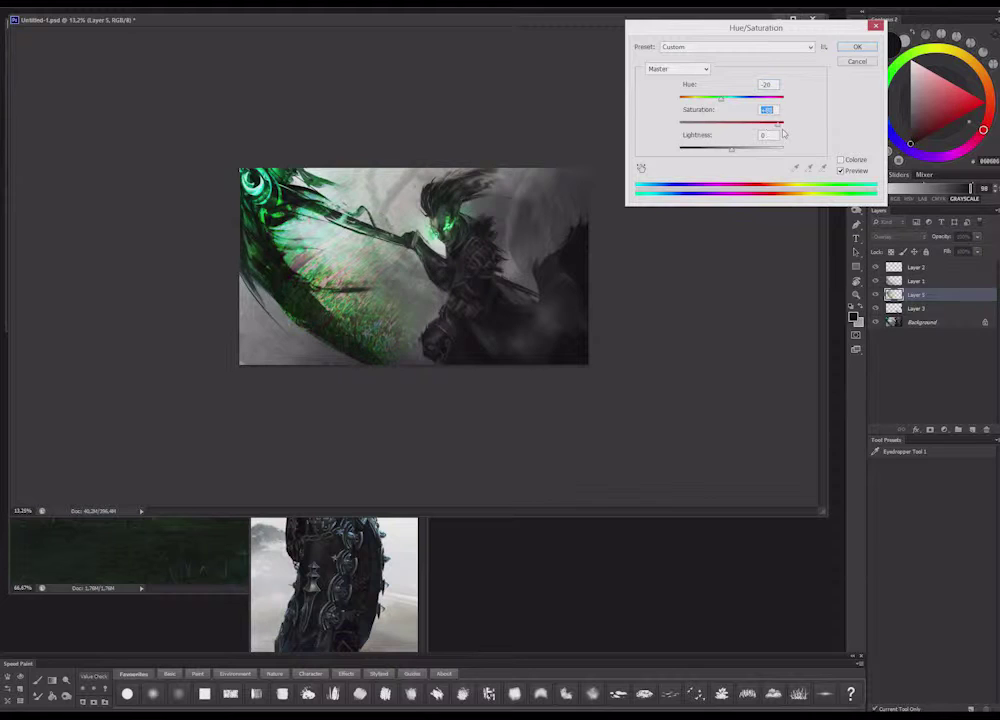
drag(723, 101, 737, 147)
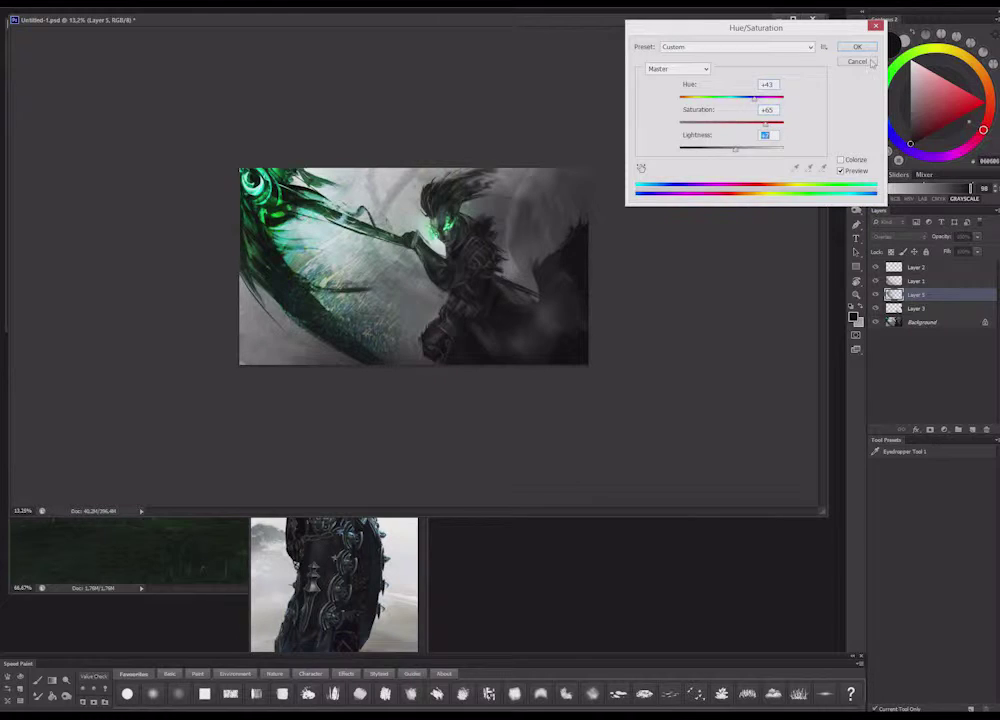
click(857, 47)
Thin the edges of the leaf texture along the scythe blade with a textured eraser brush from the Paint set
key(e)
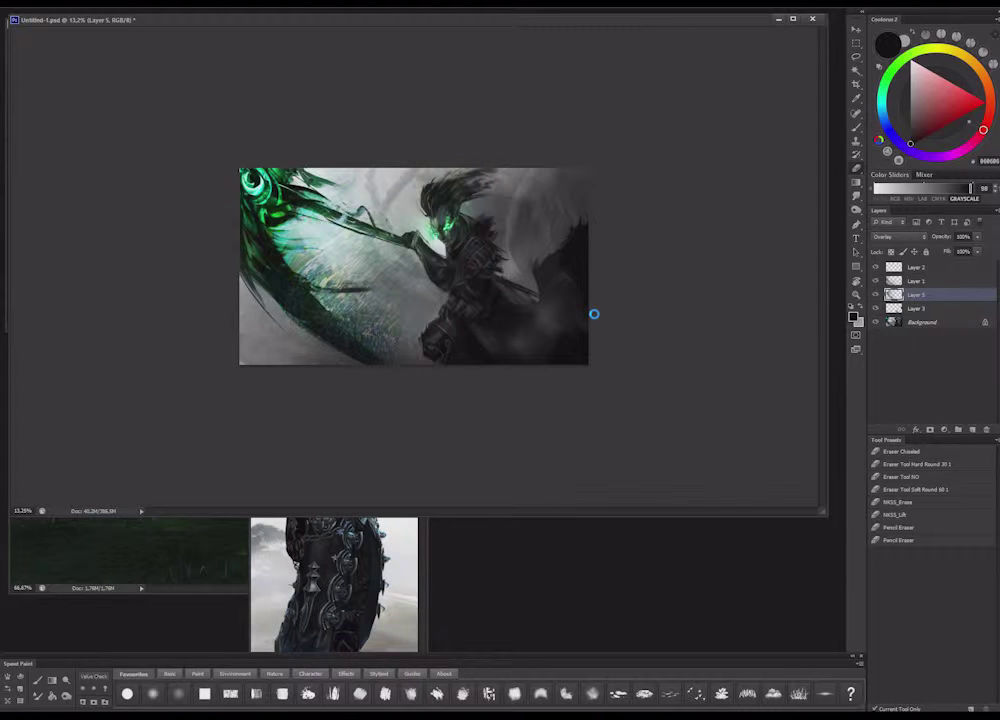
scroll(563, 313, up, 3)
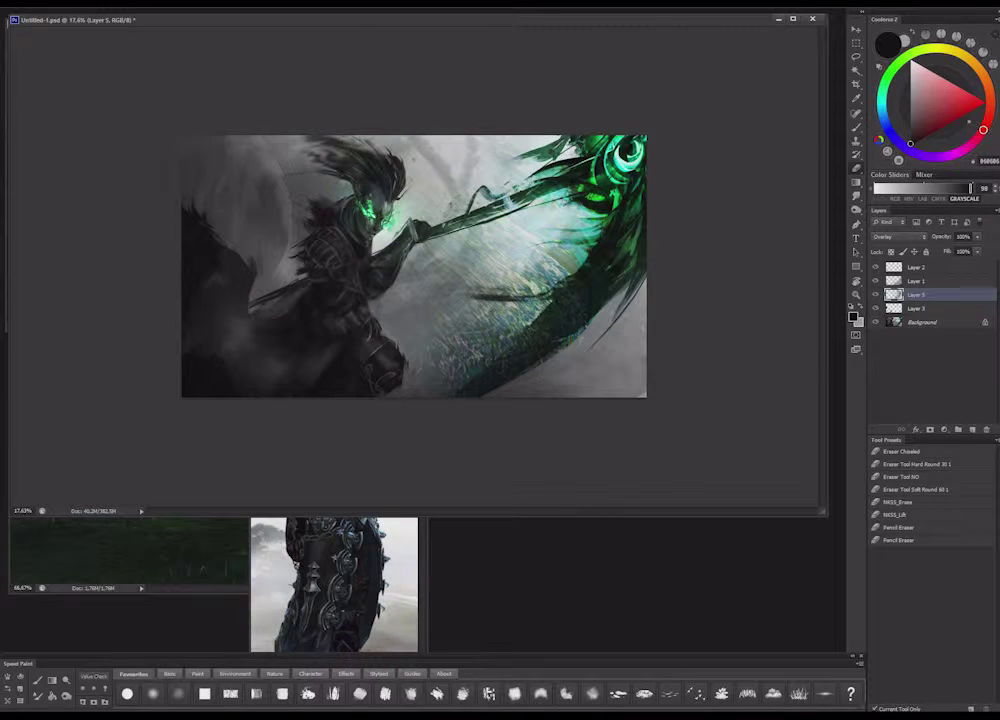
click(200, 674)
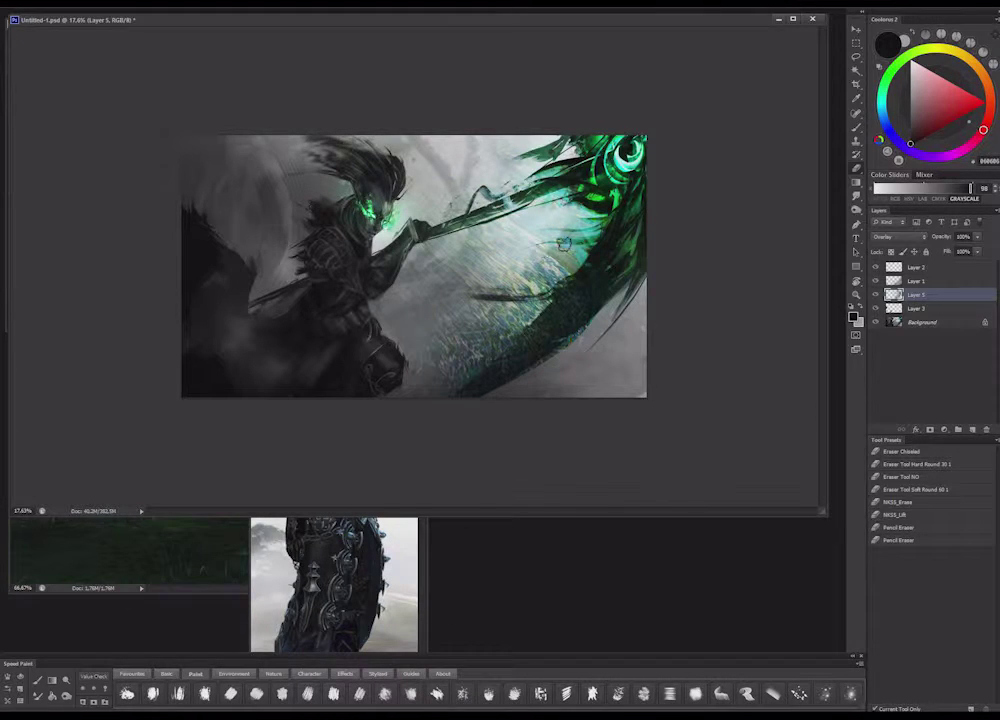
right_click(583, 279)
click(660, 304)
key(Return)
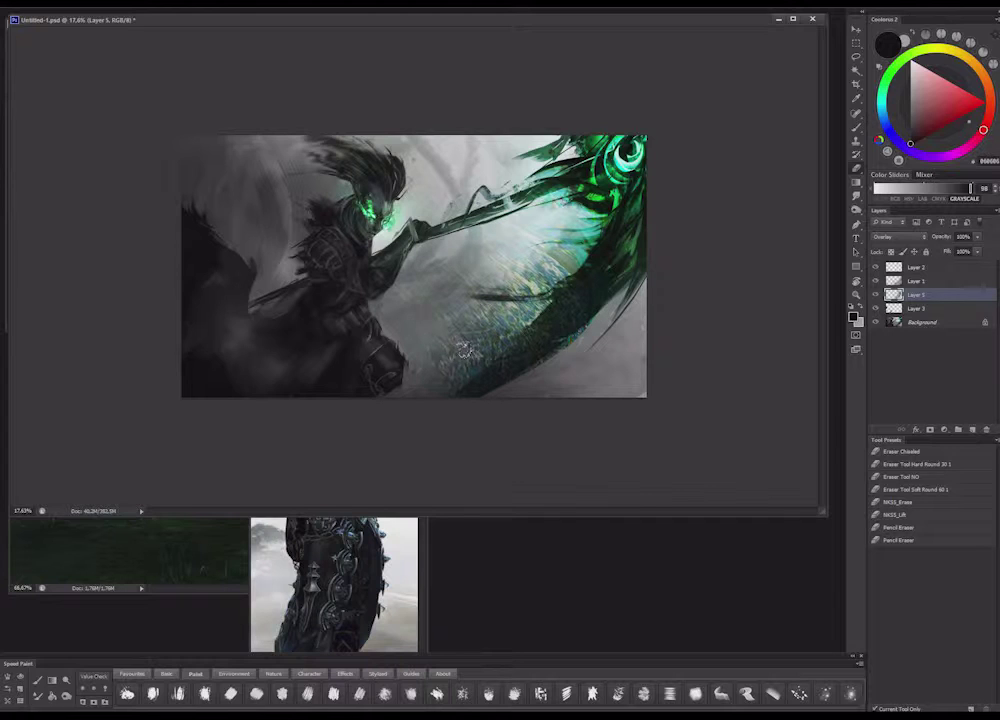
right_click(578, 362)
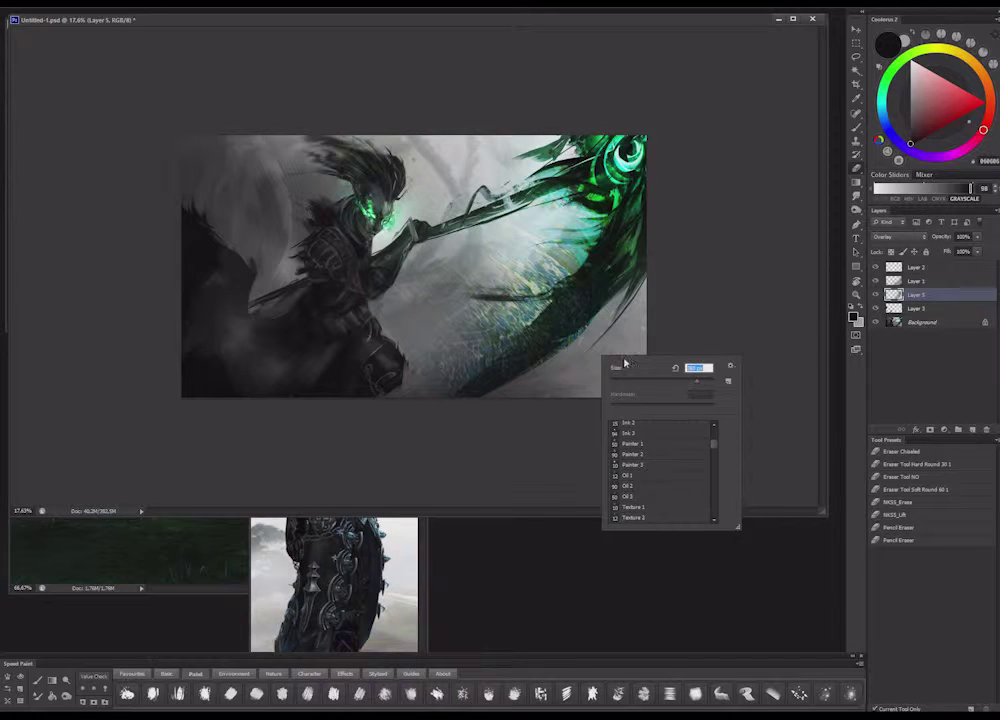
key(Escape)
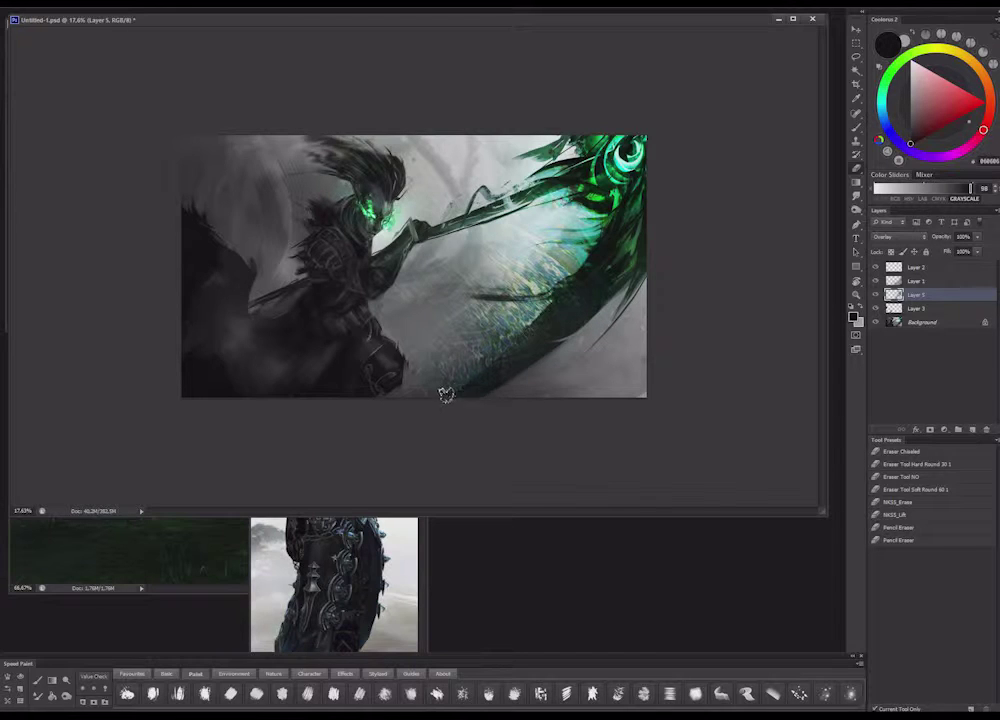
Try the Multiply and Screen blend modes on the leaf texture layer
key(b)
click(897, 236)
click(895, 283)
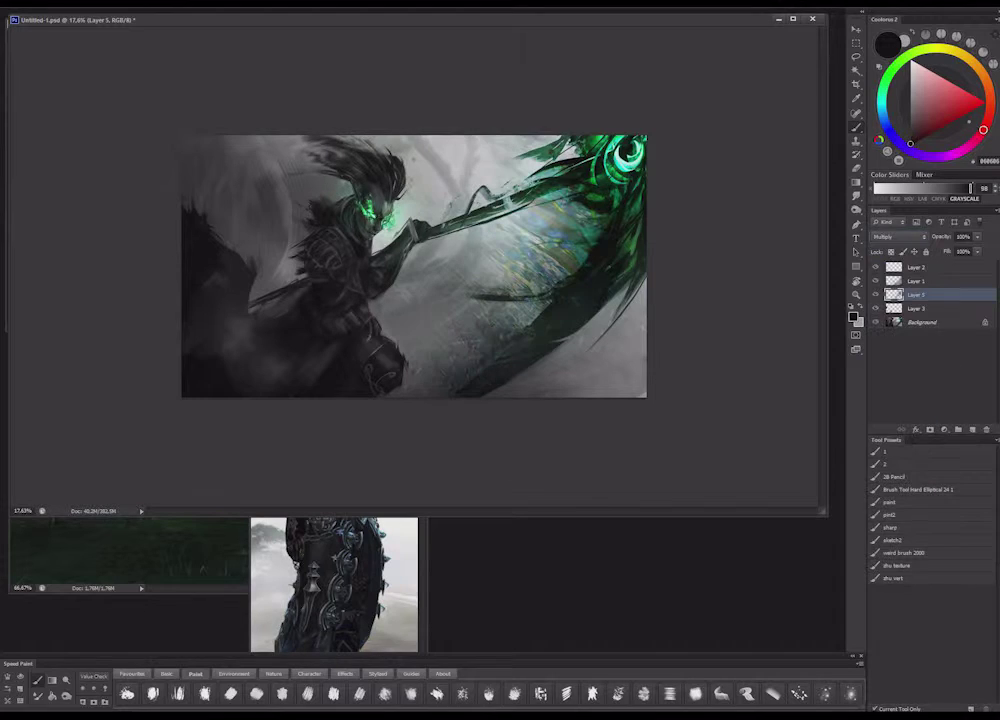
click(897, 236)
click(895, 330)
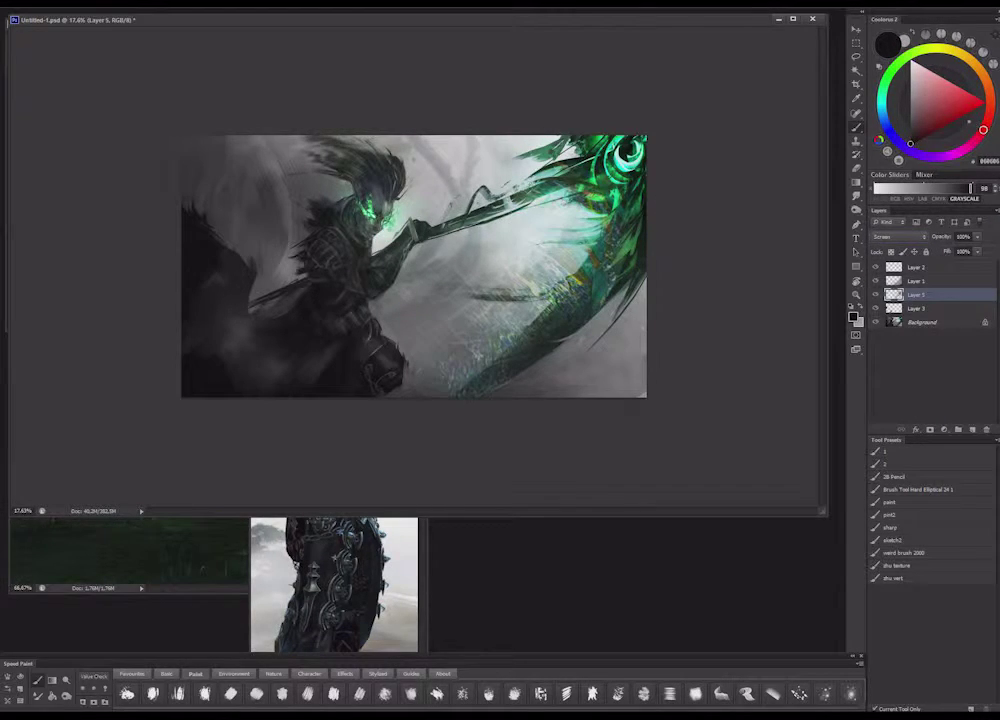
Adjust the eraser's brush size for the leaf texture layer
key(e)
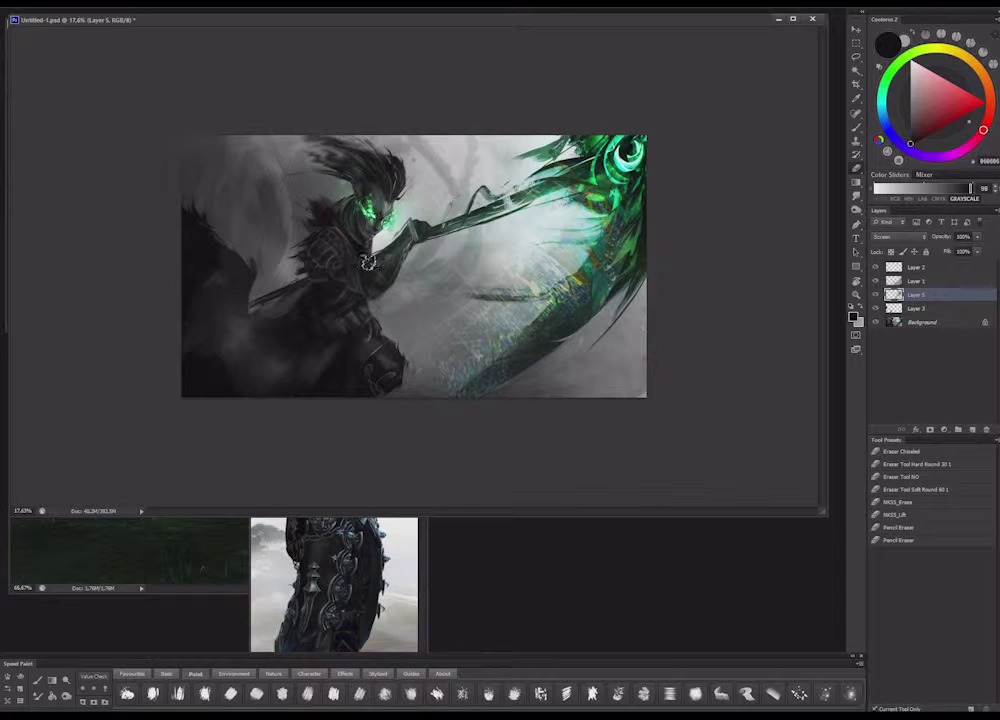
right_click(445, 206)
click(562, 245)
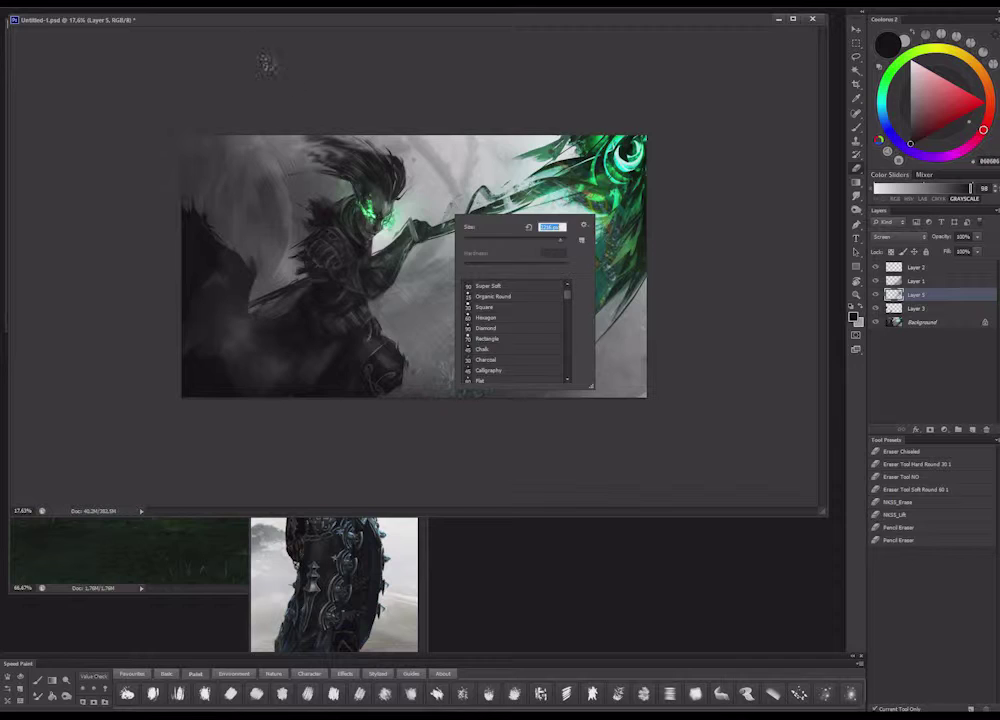
click(270, 65)
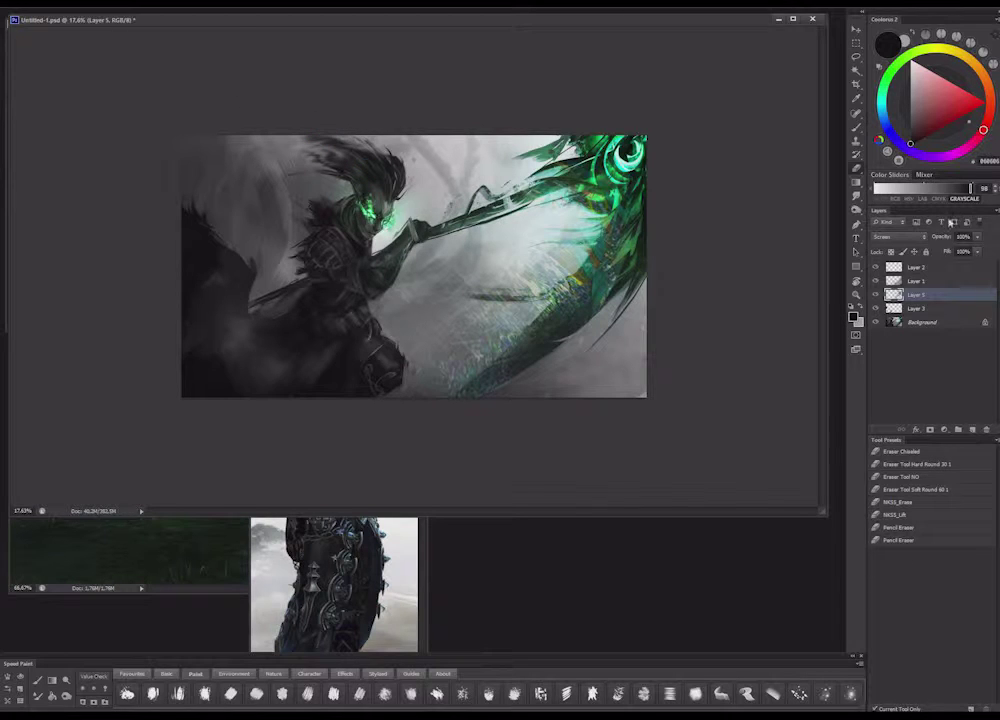
Try Color Dodge on the leaf texture layer and cycle through the blend modes after it down to Saturation
click(897, 237)
click(895, 352)
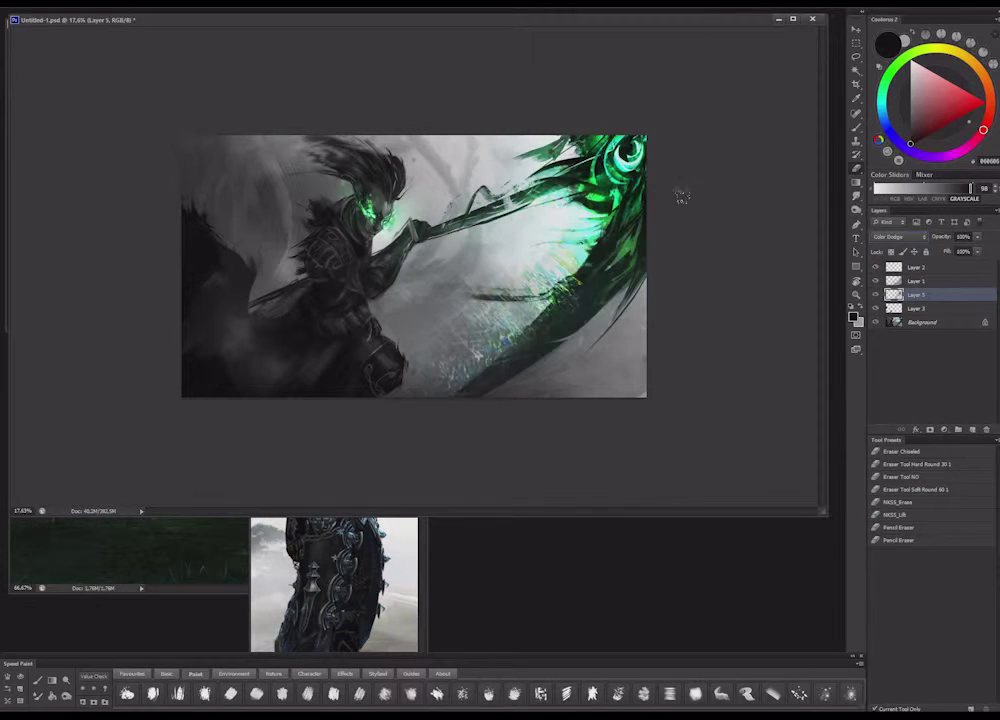
key(Down)
key(Down)
key(Down)
key(Down)
key(Down)
key(Down)
key(Down)
key(Down)
key(Down)
key(Down)
key(Down)
key(Down)
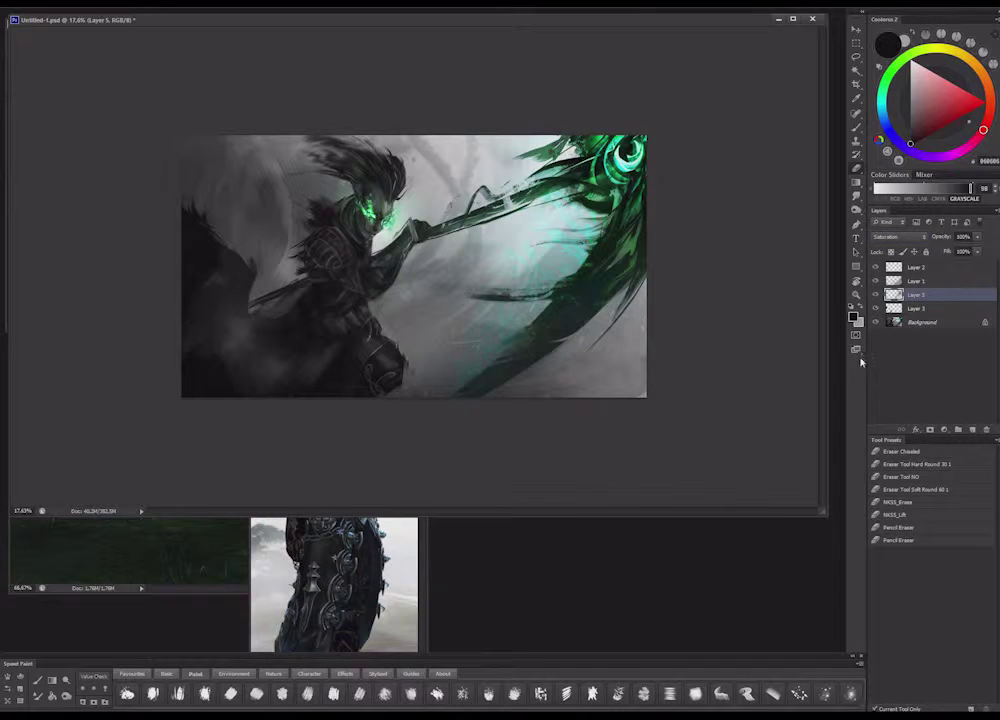
key(ctrl+u)
drag(722, 105, 786, 138)
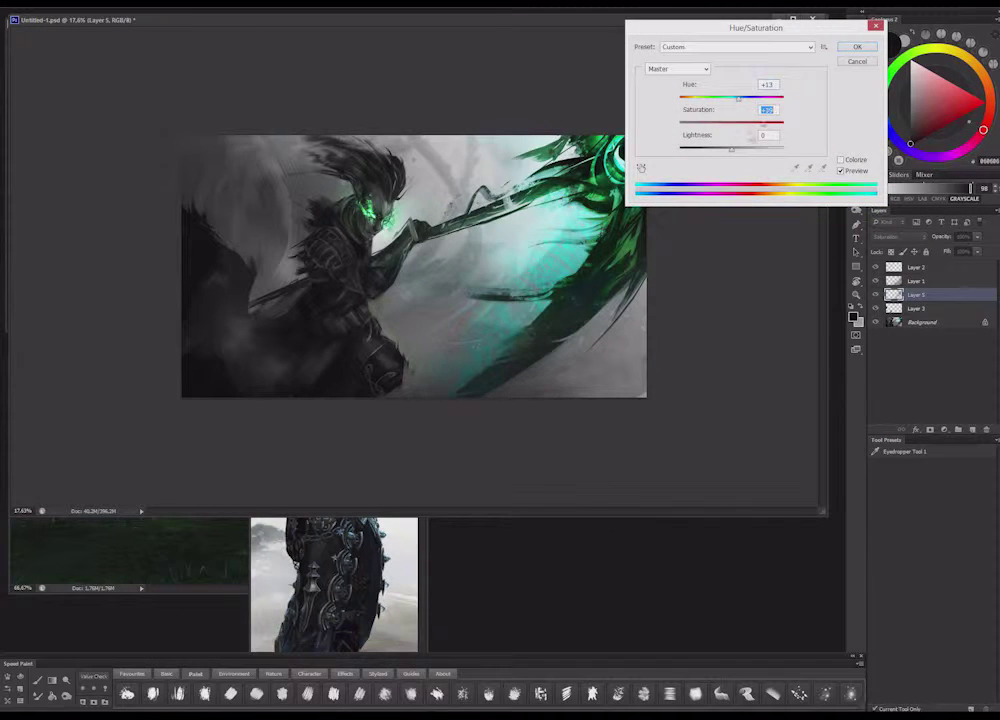
drag(685, 133, 784, 143)
drag(737, 99, 812, 112)
drag(731, 148, 786, 151)
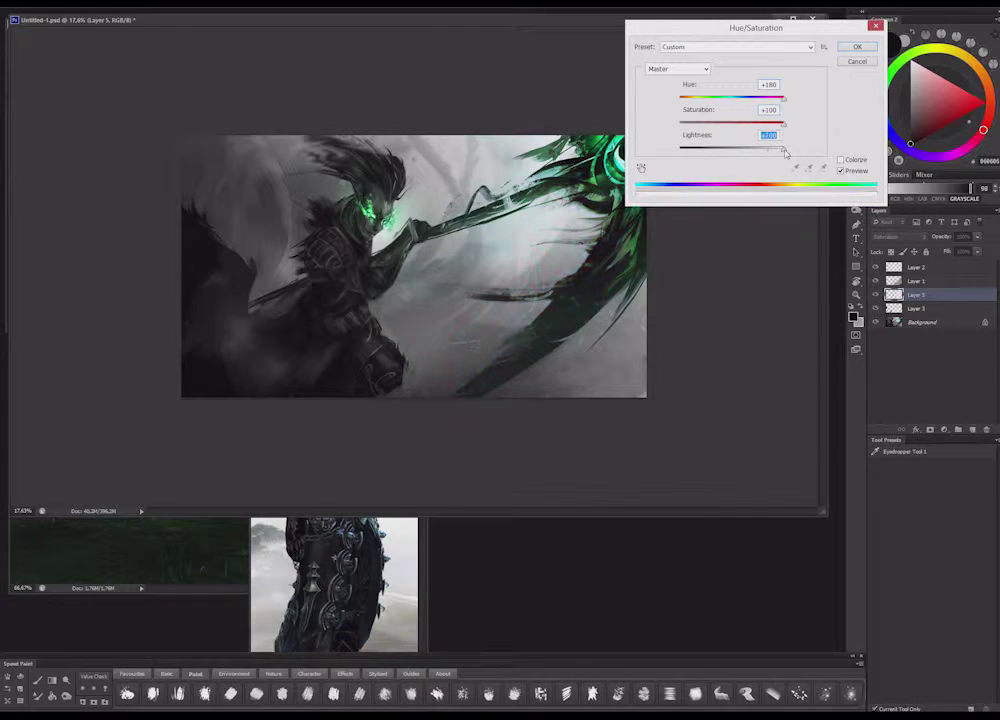
click(856, 62)
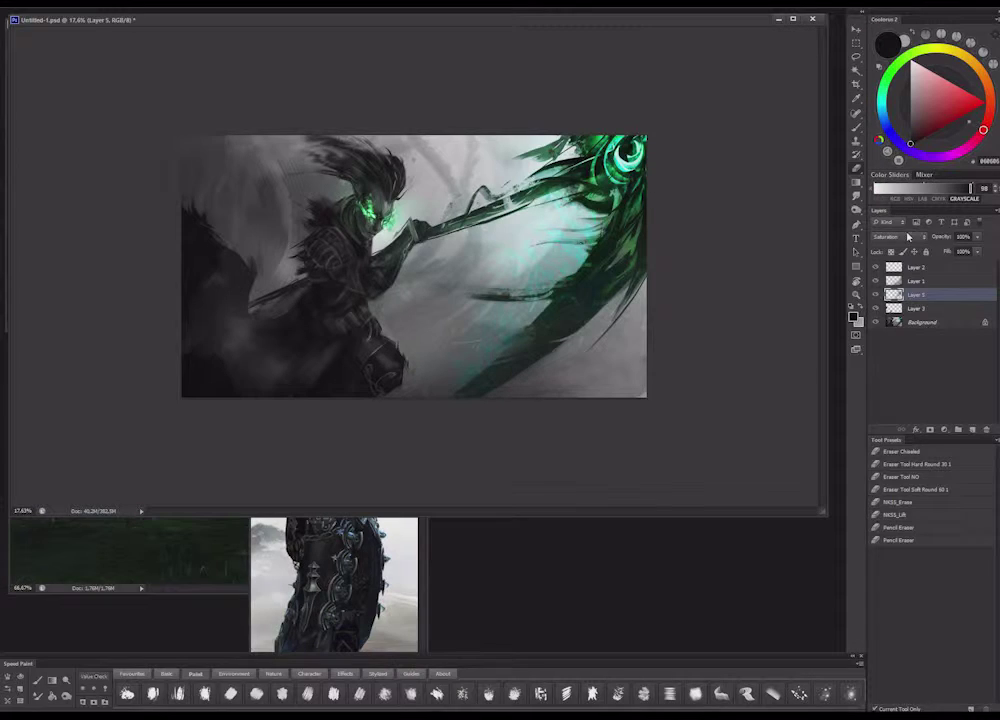
Set the leaf texture layer to Color Dodge and change its advanced blending options in the layer style
click(908, 236)
click(893, 340)
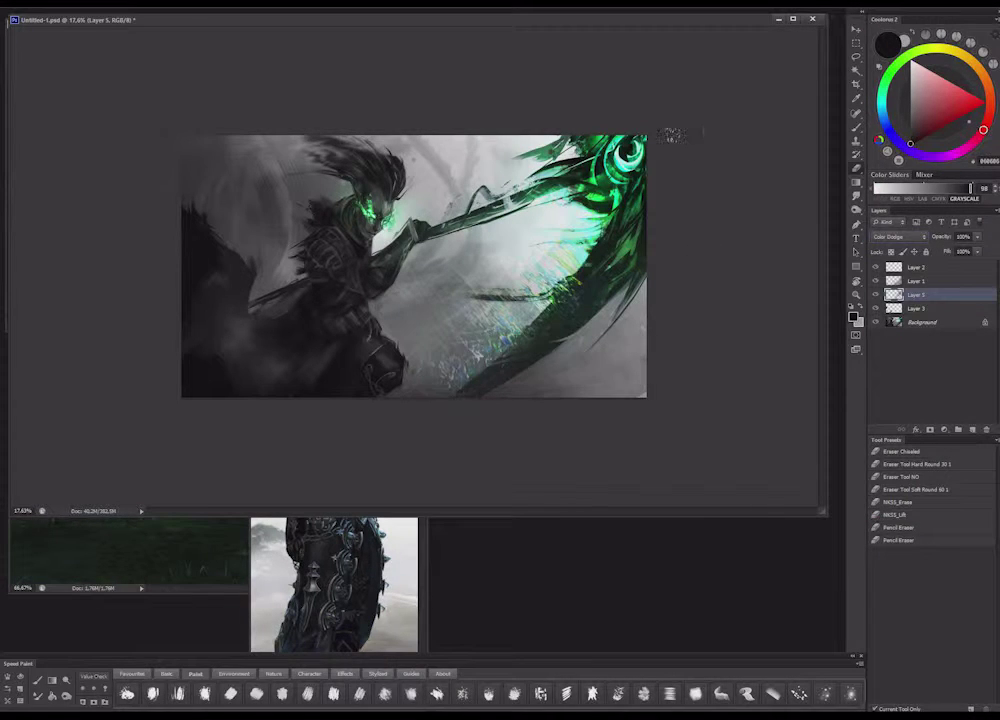
double_click(948, 295)
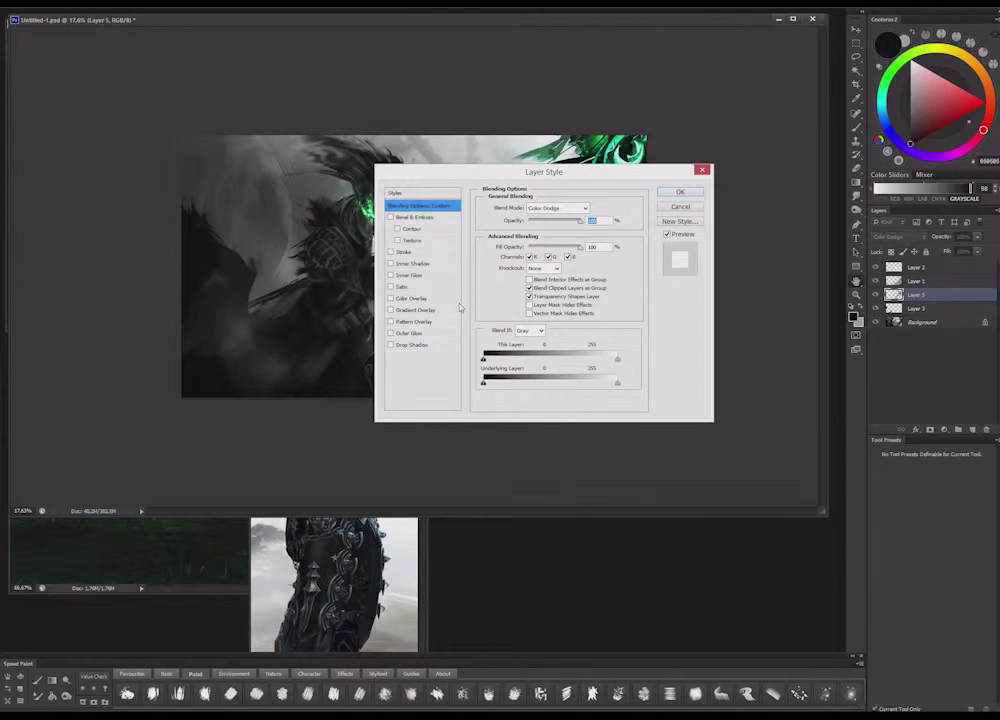
click(680, 191)
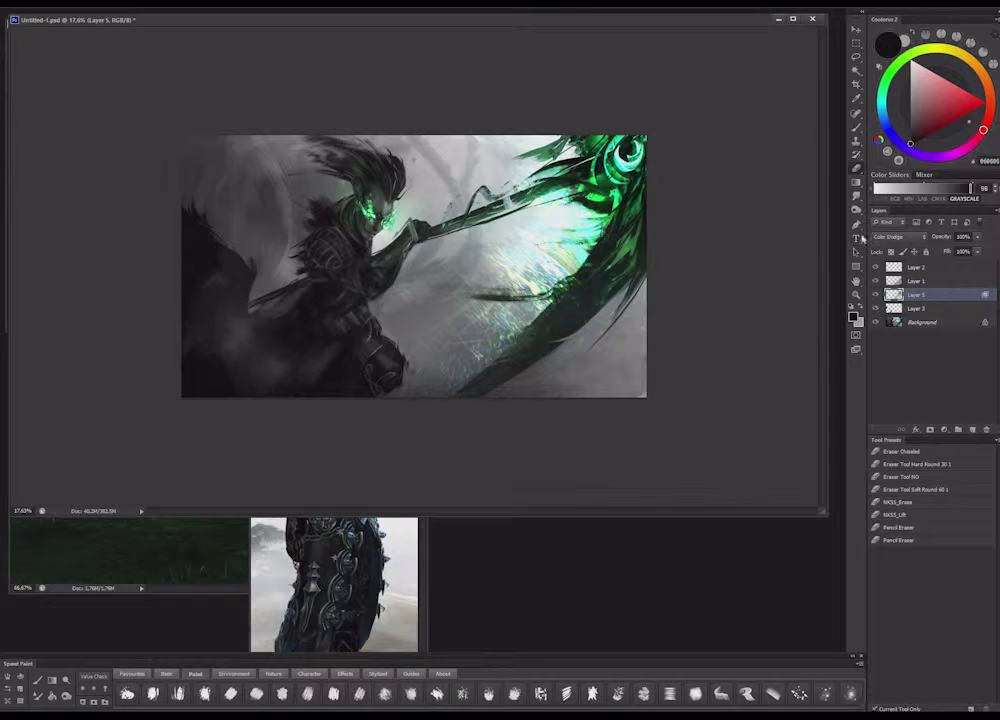
key(ctrl+u)
drag(731, 148, 768, 155)
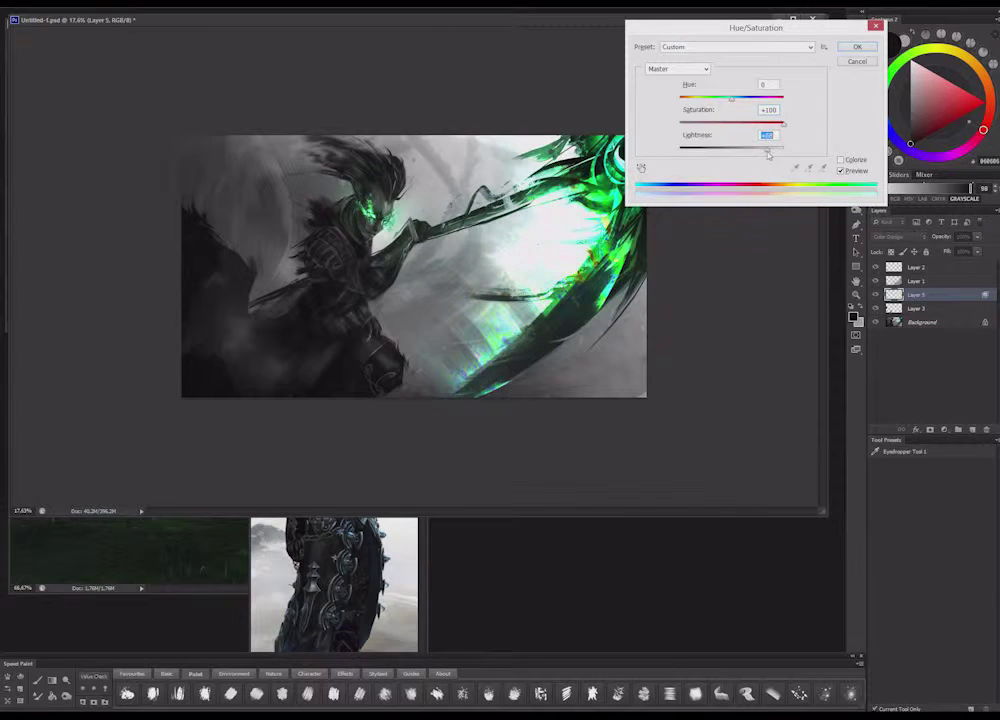
key(Escape)
Compare blend modes on the leaf texture layer, cycling from Color Burn through the lightening and contrast modes past Hard Mix
key(e)
click(909, 237)
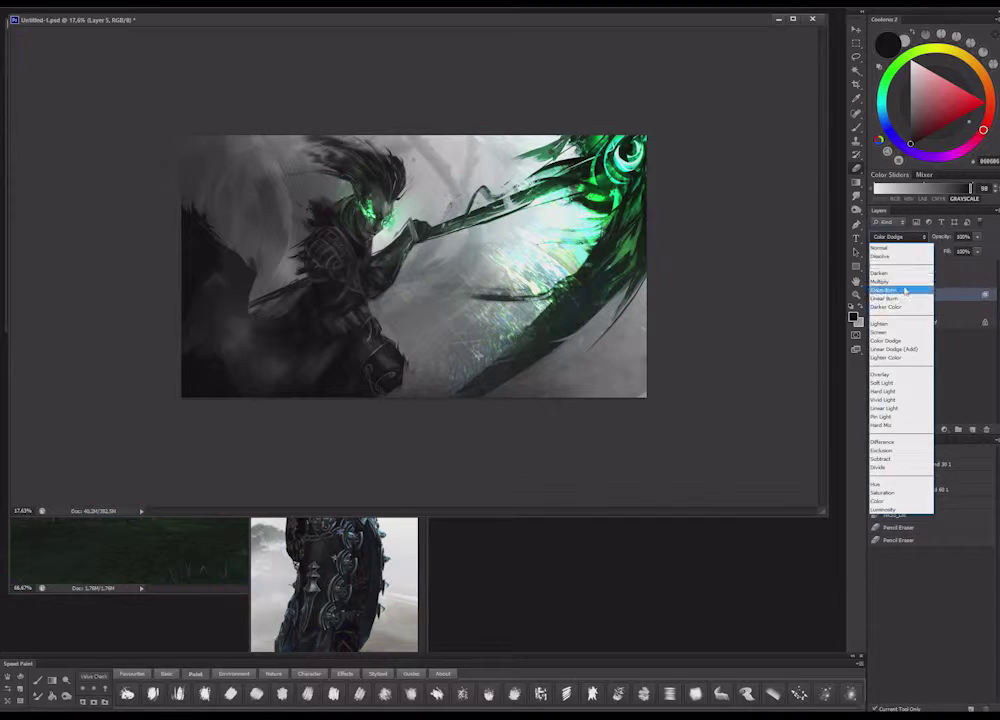
click(893, 290)
key(Down)
key(Down)
key(Down)
key(Down)
key(Down)
key(Down)
key(Down)
key(Down)
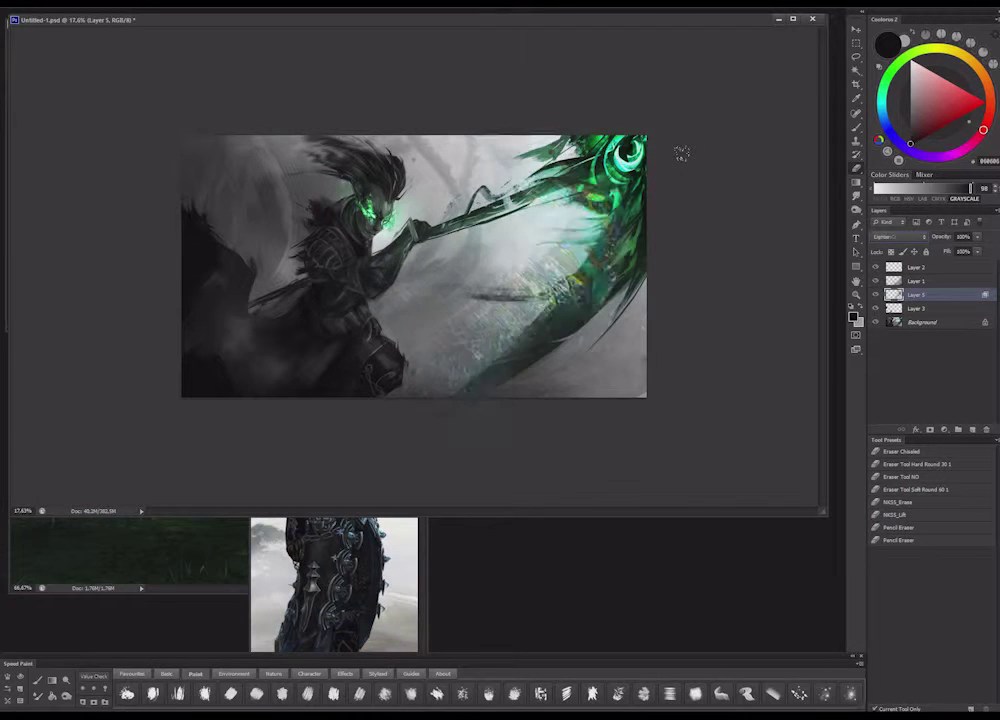
key(Down)
key(Down)
key(Down)
key(Down)
key(Down)
key(Down)
key(Down)
key(Down)
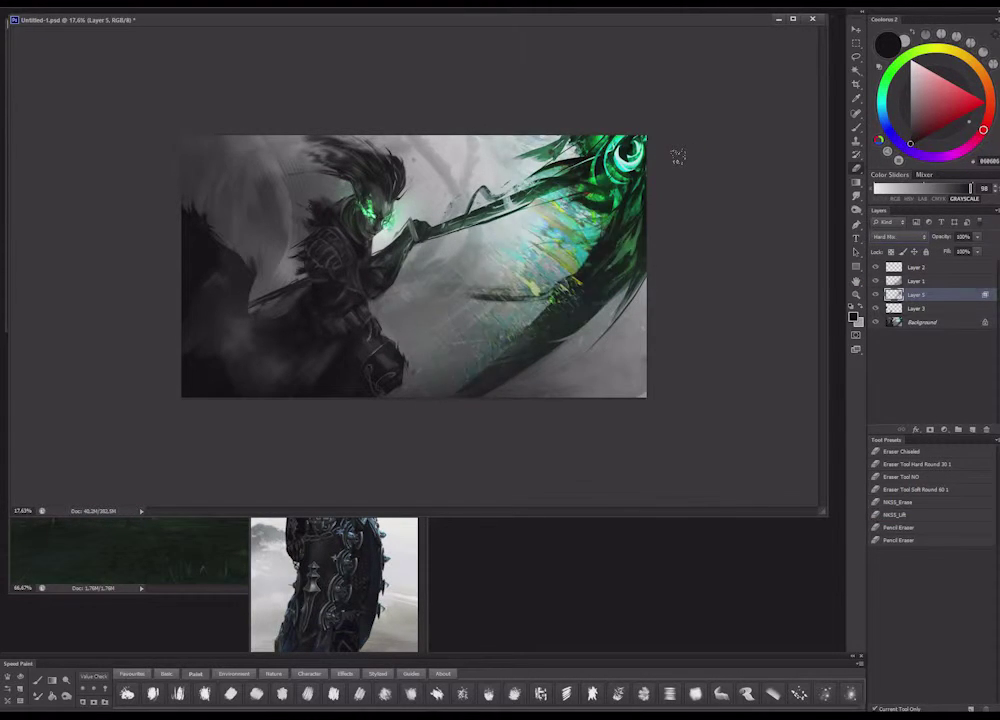
Set the leaf texture layer's blend mode back to Overlay and readjust the eraser's brush size
click(909, 237)
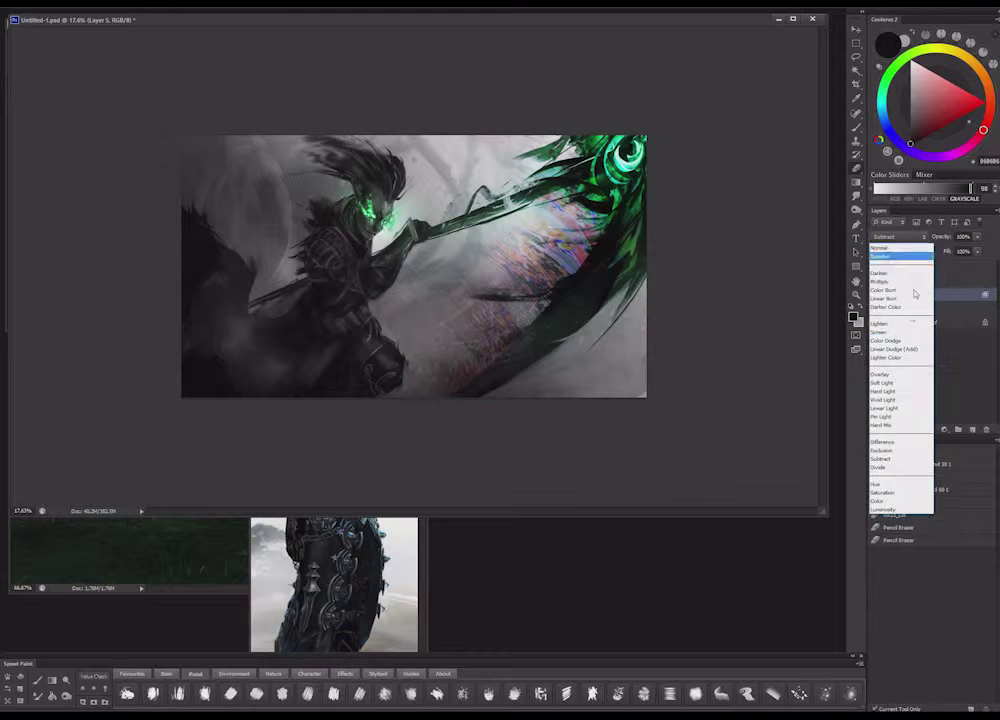
click(880, 373)
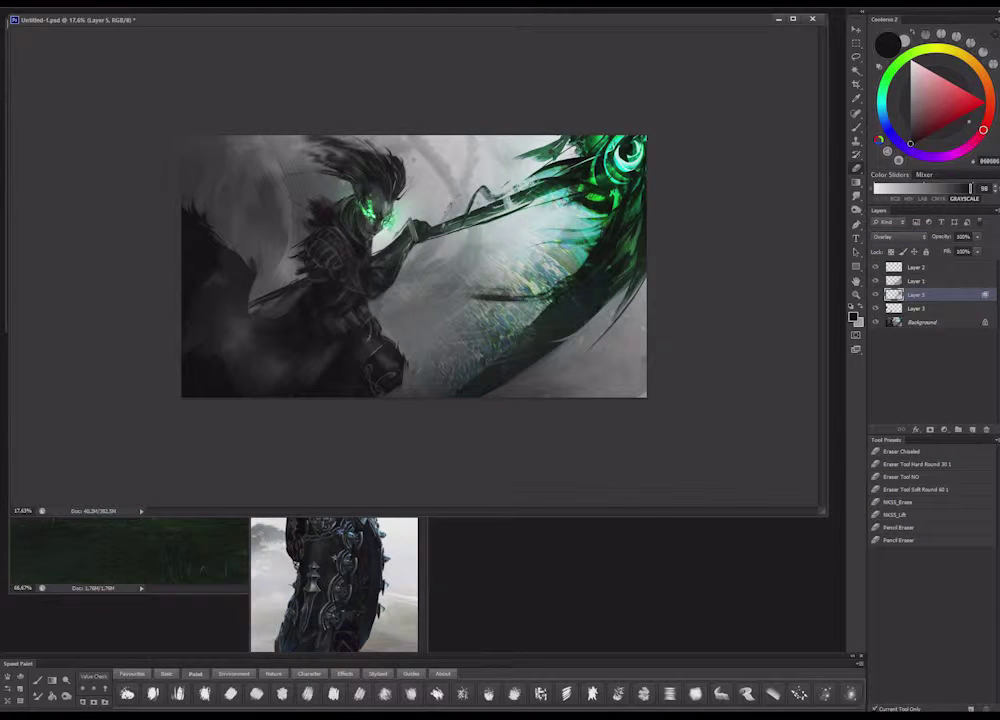
right_click(558, 256)
click(645, 284)
click(683, 167)
Smudge the leaf texture inside the blade's curve using the Smudge Tool Sampled Brush 30 1 preset with an adjusted brush size
click(858, 200)
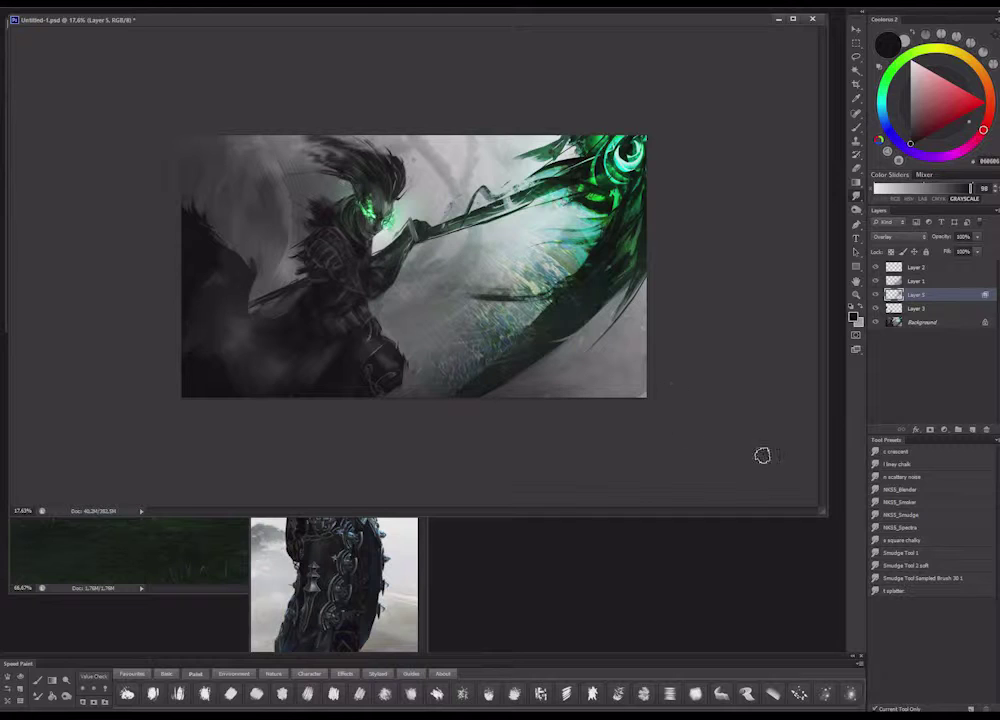
click(928, 579)
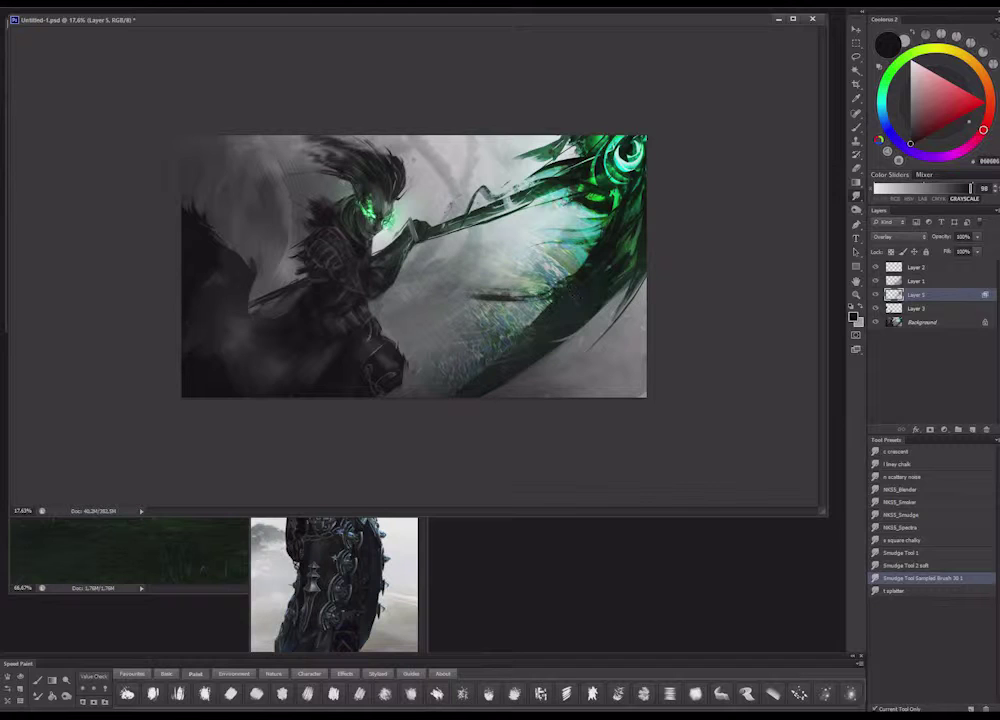
right_click(558, 326)
click(634, 357)
click(598, 254)
drag(549, 258, 530, 278)
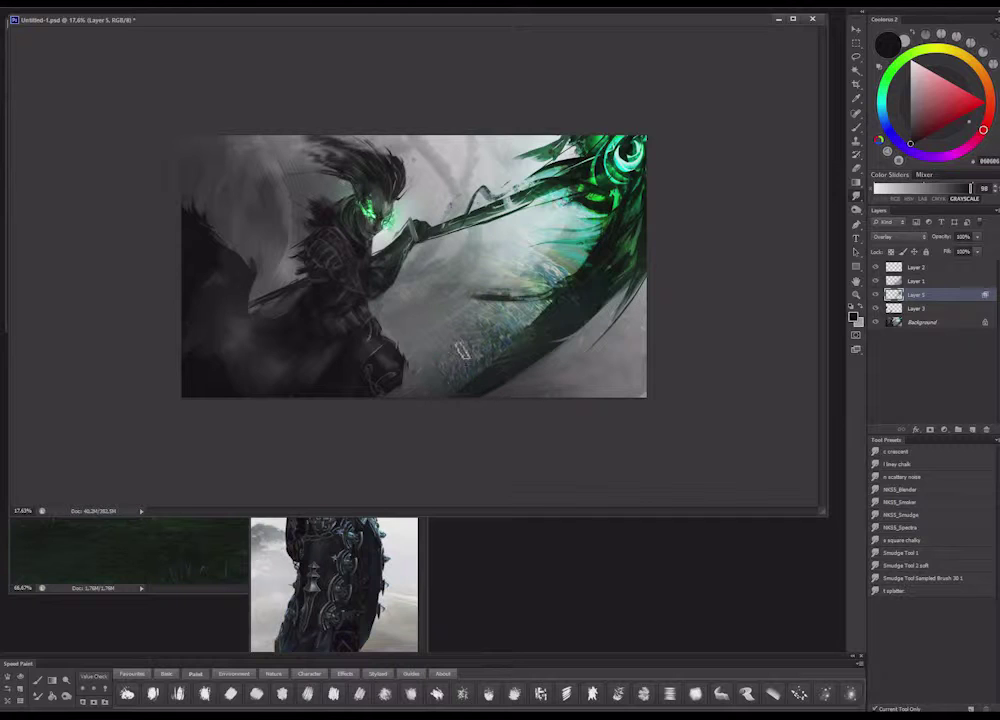
Readjust the smudge brush size and blend the leaf texture further into streaks along the blade's inner curve
right_click(538, 268)
click(565, 277)
click(412, 282)
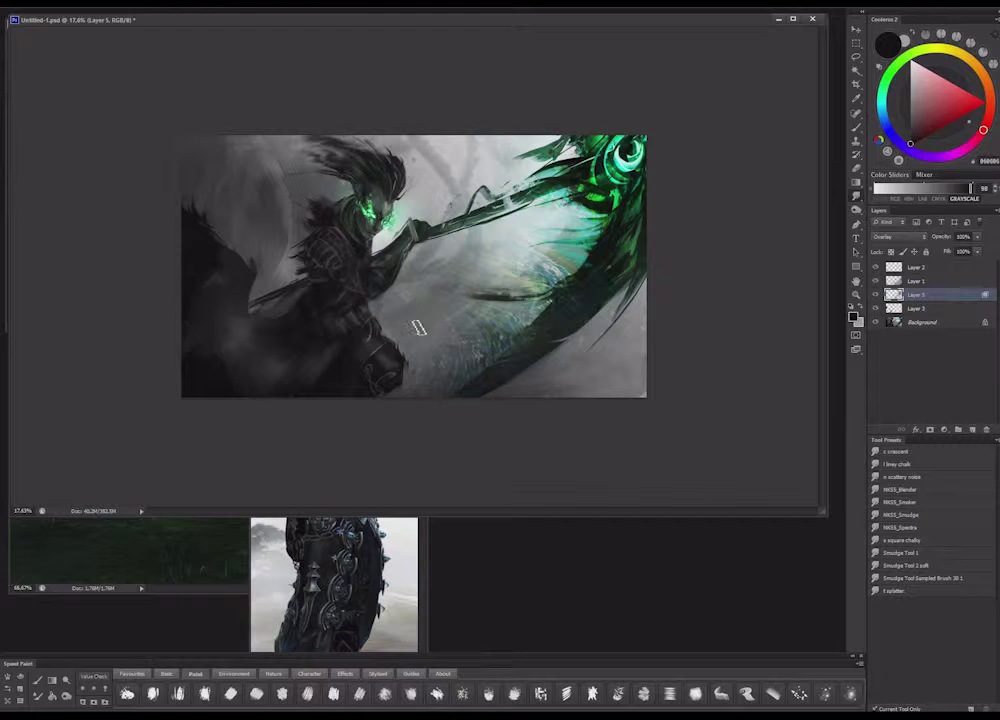
Select the Background layer and flip the whole painting horizontally to judge the composition
click(880, 322)
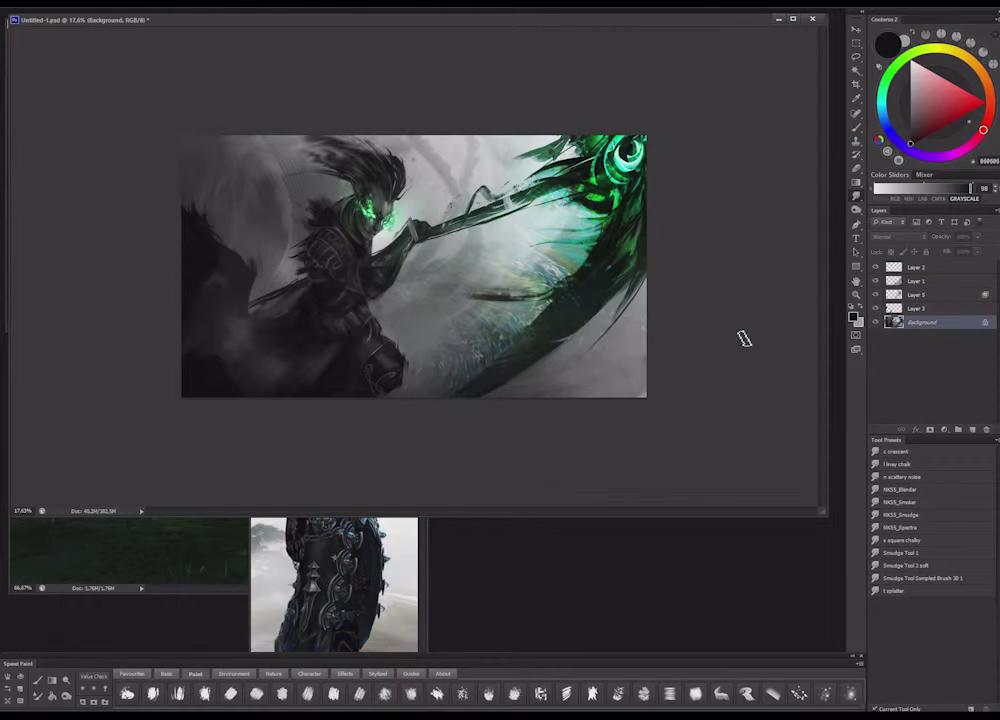
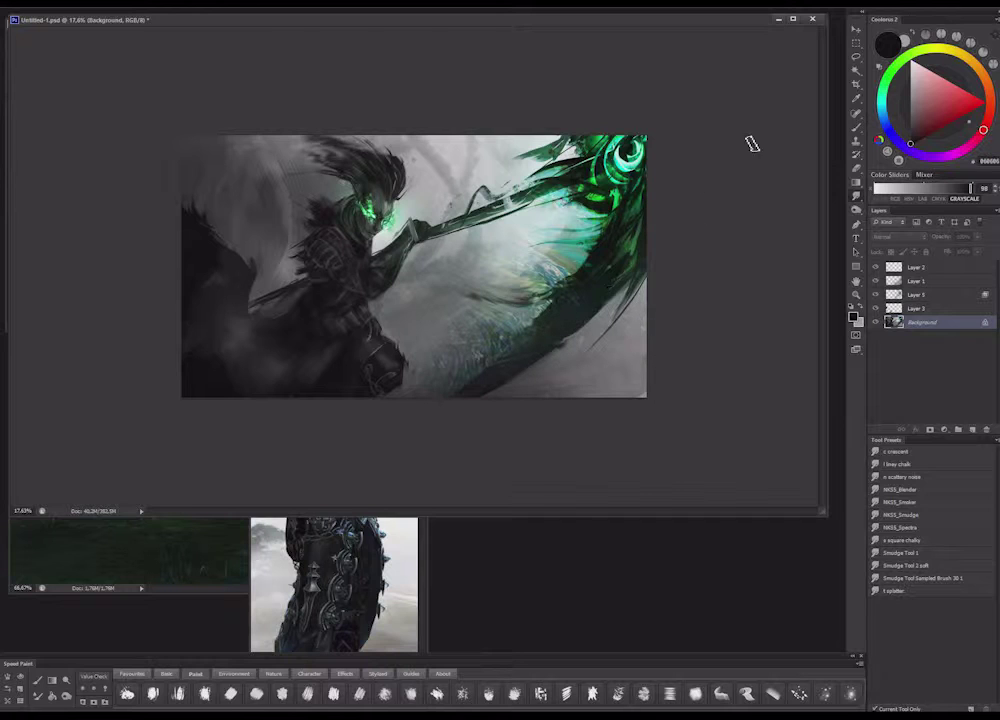
scroll(632, 239, down, 8)
key(ctrl+shift+h)
scroll(366, 306, up, 5)
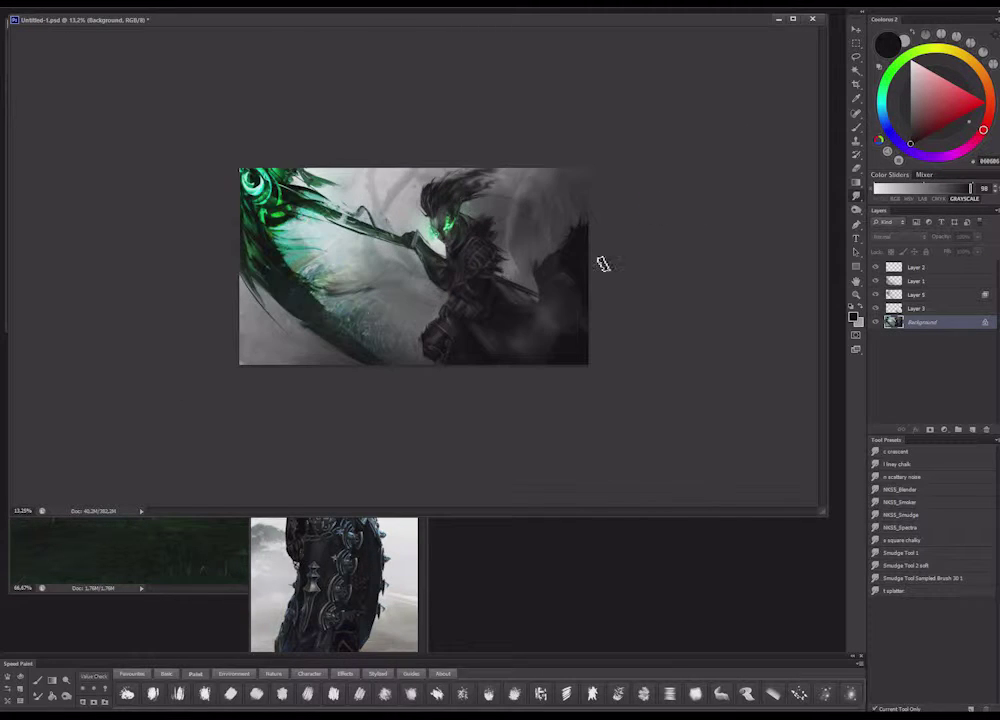
Compare the painting with and without Layer 3 and the Layer 5 leaf texture by toggling their visibility
click(874, 309)
click(874, 309)
click(876, 294)
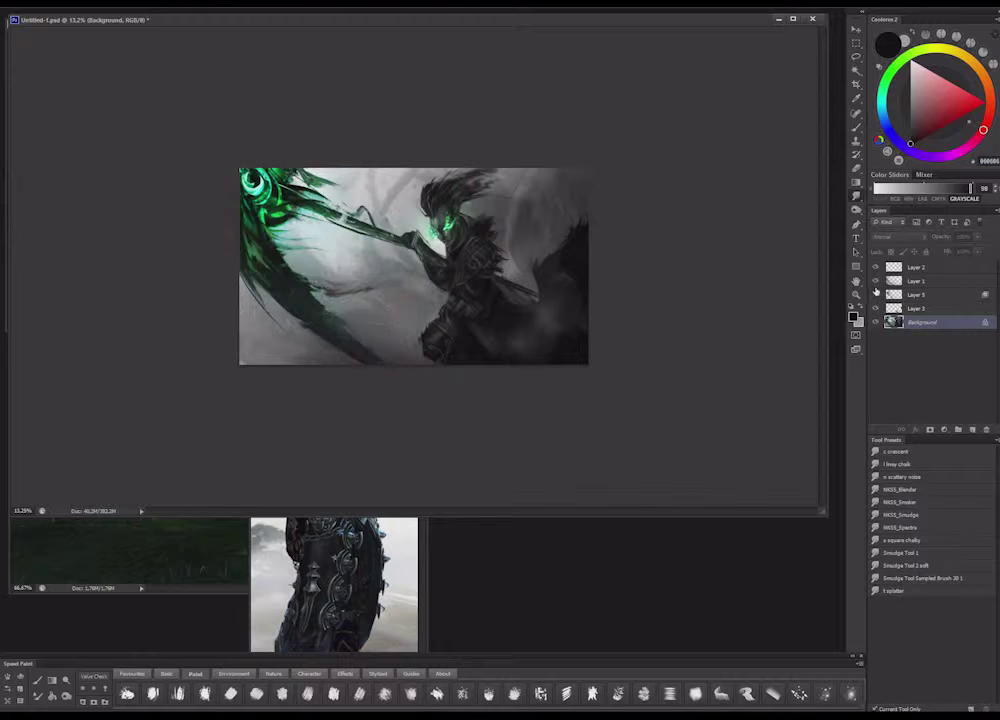
click(876, 294)
click(876, 294)
click(876, 294)
click(876, 294)
click(875, 294)
Erase the leaf texture on Layer 5 inside the scythe blade's curve with an enlarged Super Soft eraser brush
click(915, 294)
key(e)
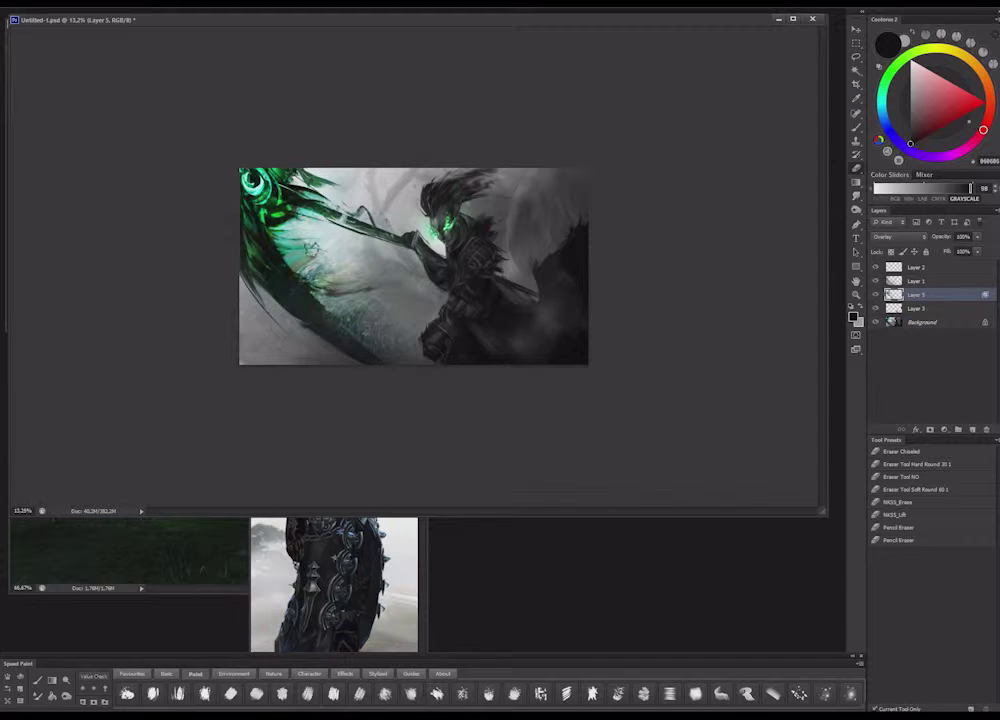
click(133, 675)
right_click(507, 314)
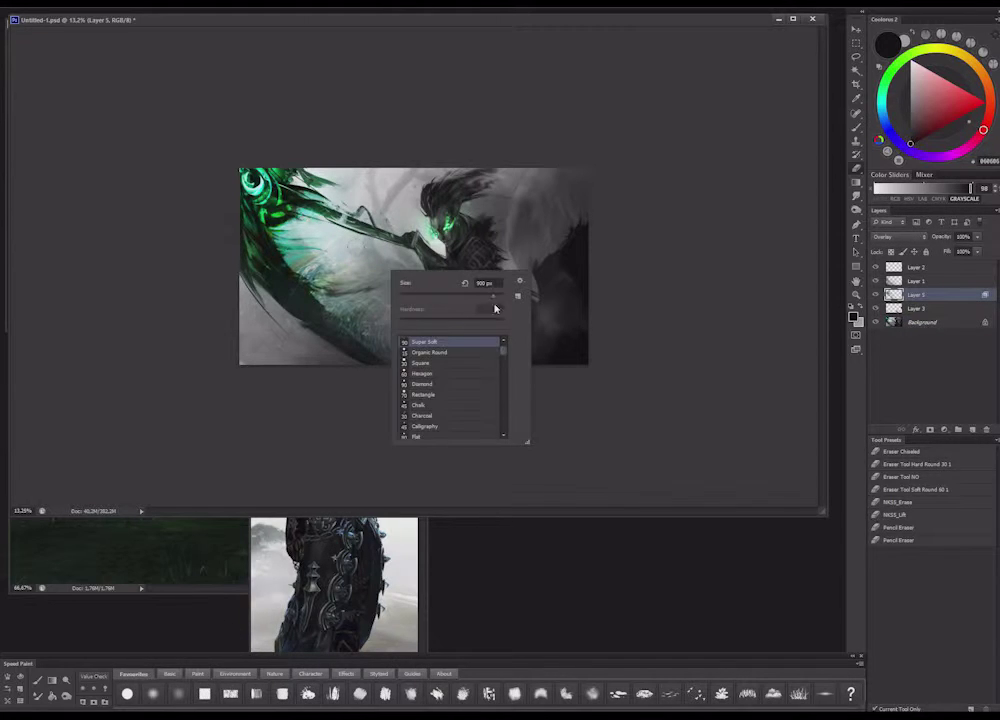
click(500, 299)
drag(372, 250, 350, 300)
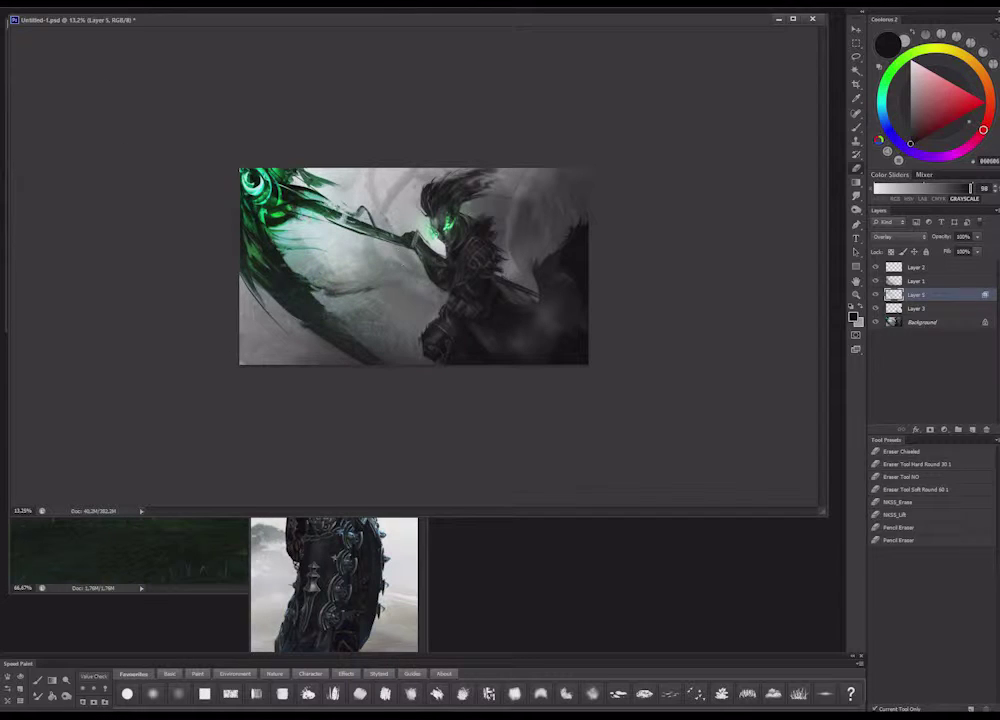
Flip the painting horizontally back to its original direction and save the file
scroll(737, 313, down, 4)
key(ctrl+shift+h)
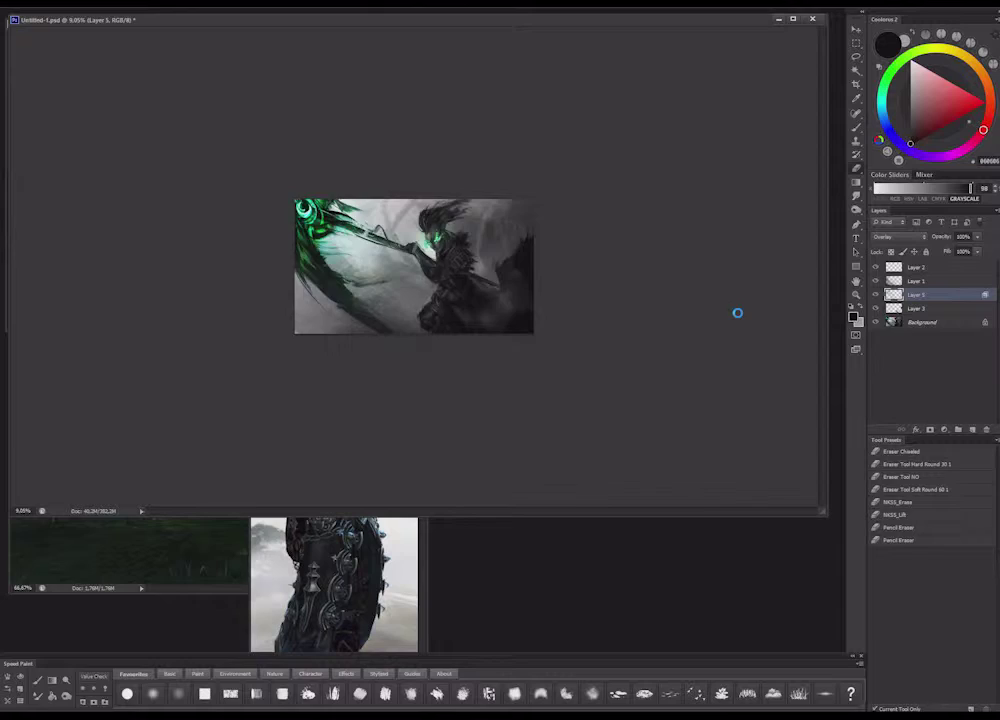
scroll(737, 313, up, 6)
key(ctrl+s)
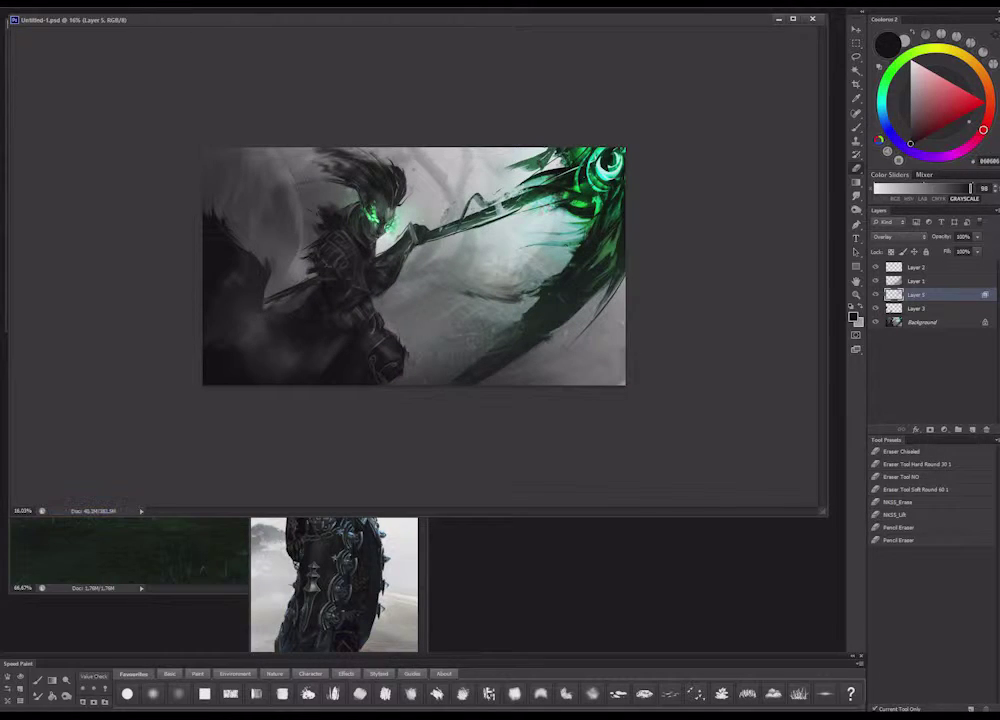
Copy the entire photo of climbing leaves on a wooden wall, close it, and paste it into the painting as a layer
drag(87, 136, 614, 70)
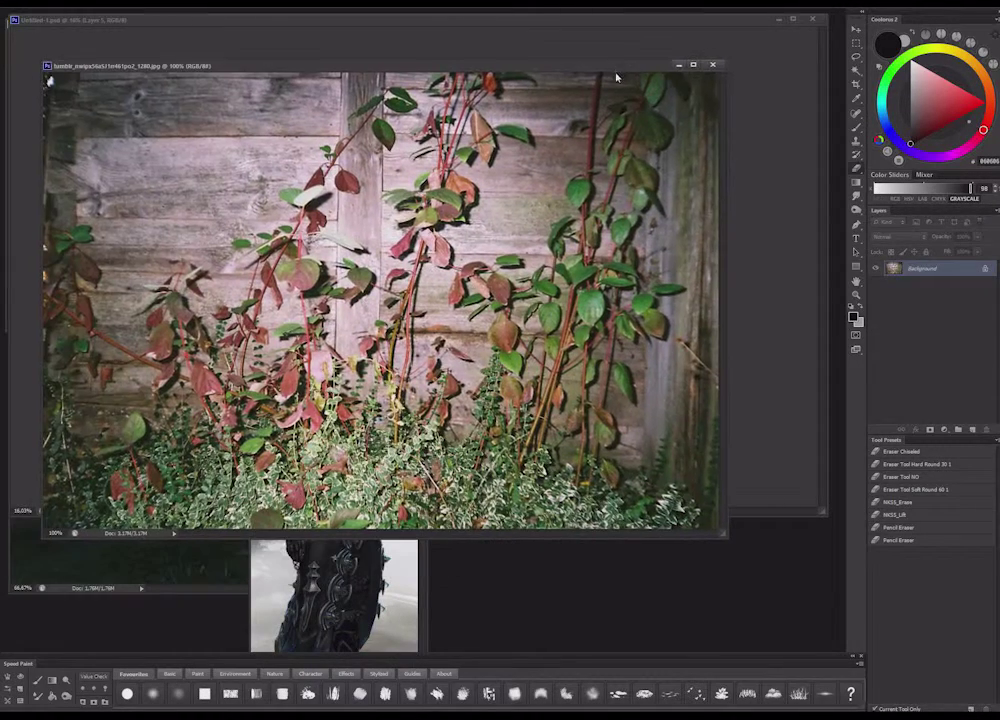
key(ctrl+a)
key(ctrl+c)
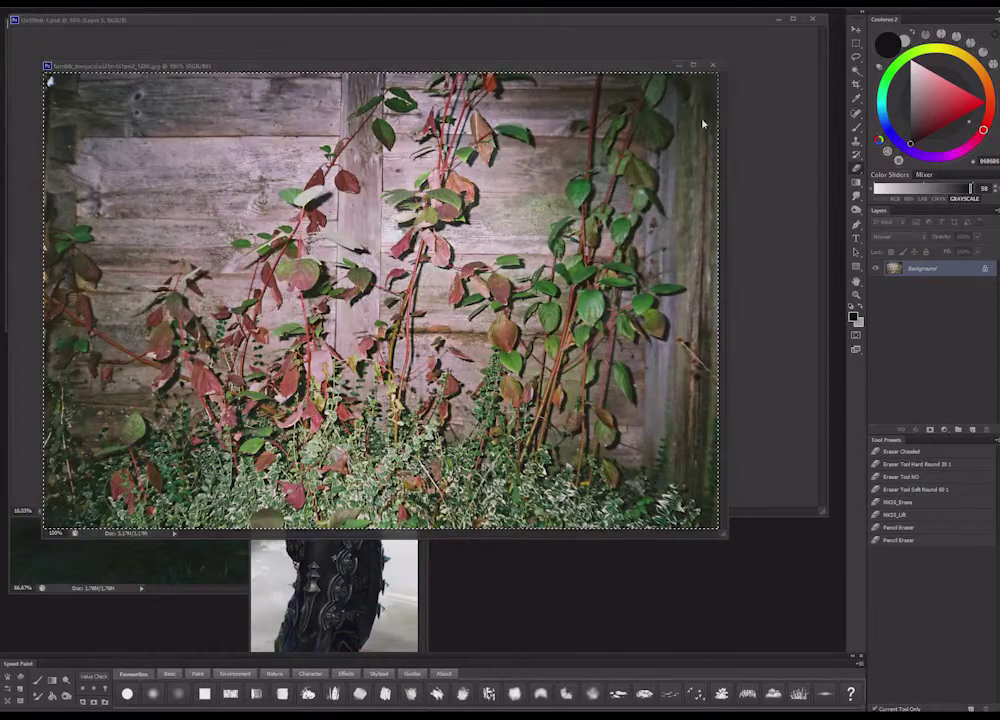
key(ctrl+w)
key(ctrl+v)
scroll(416, 261, up, 5)
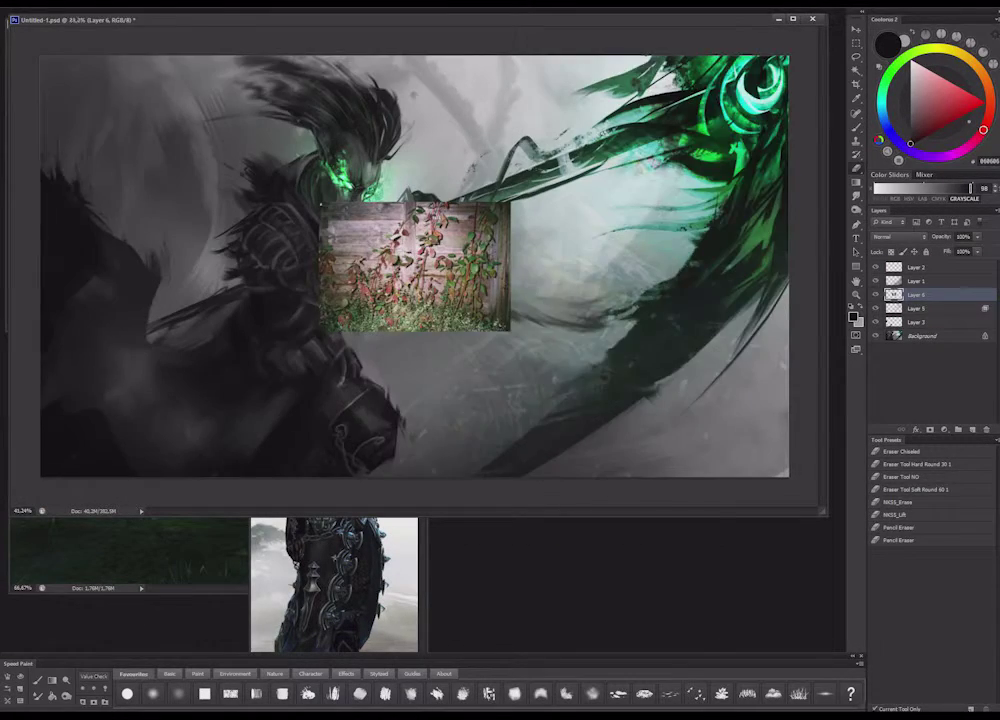
Try a Color Range selection of sampled colours on the pasted leaf photo with fuzziness 8
right_click(484, 246)
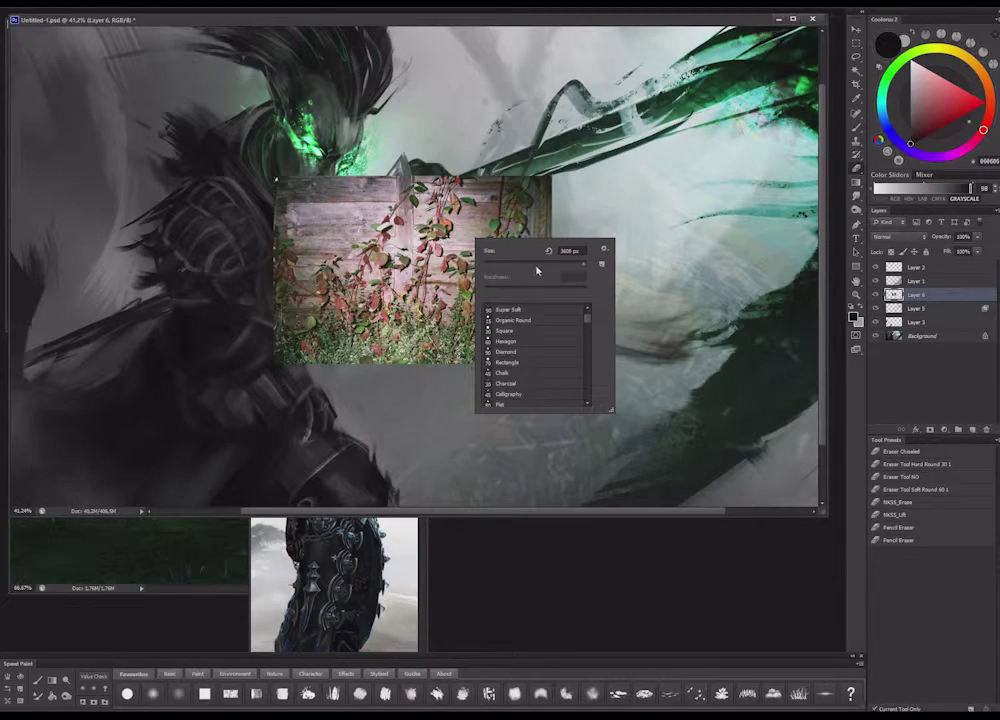
key(Escape)
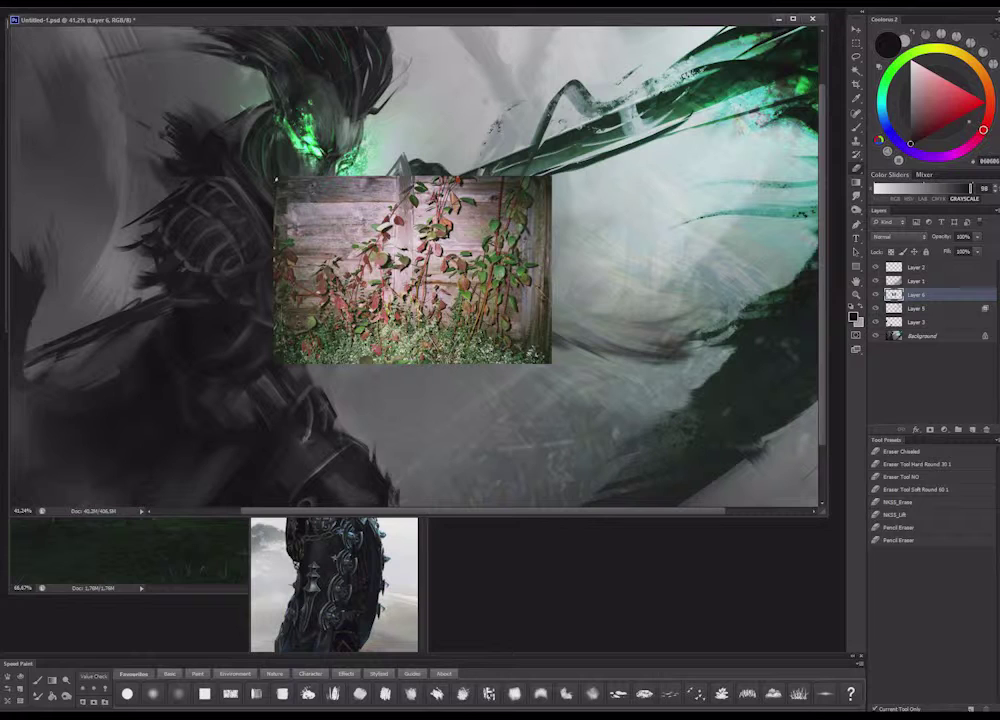
key(ctrl+u)
drag(208, 142, 665, 85)
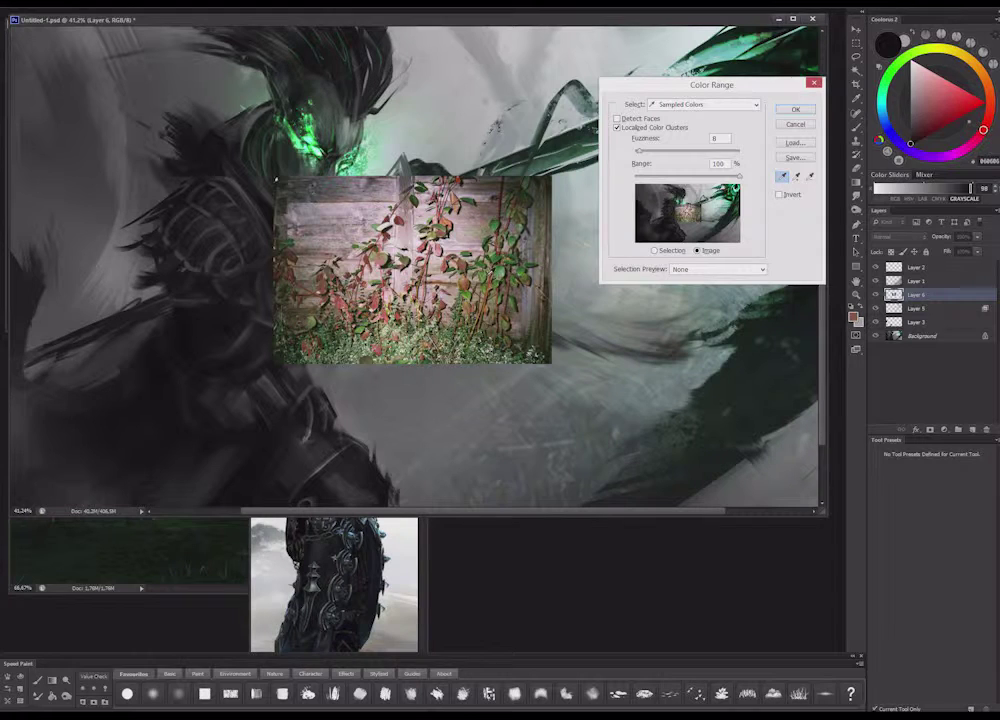
click(798, 111)
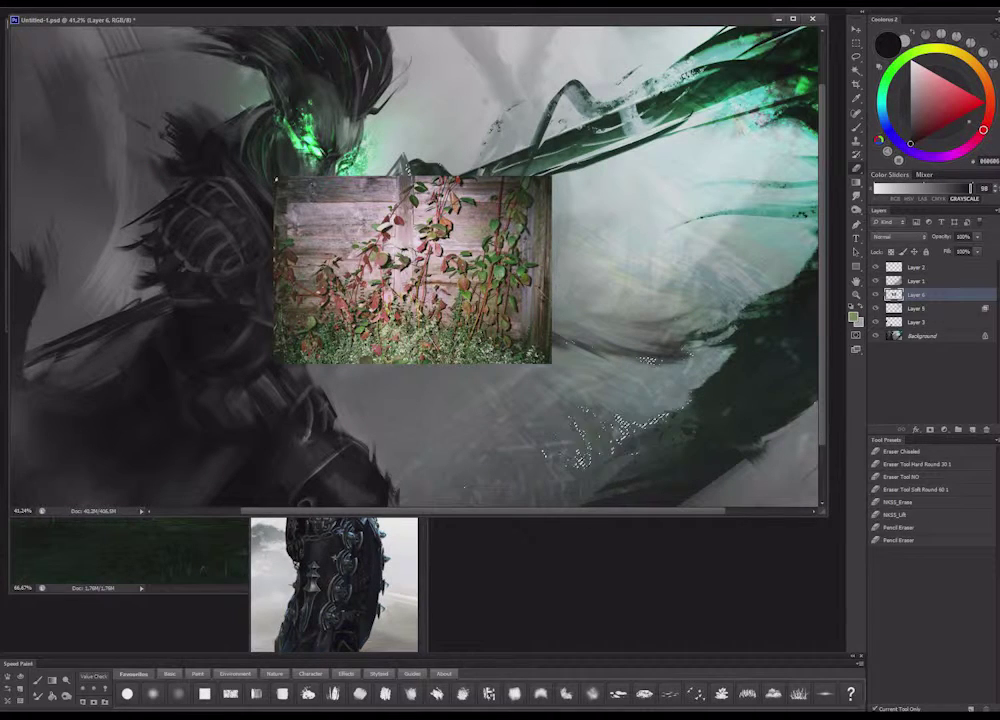
scroll(528, 289, down, 5)
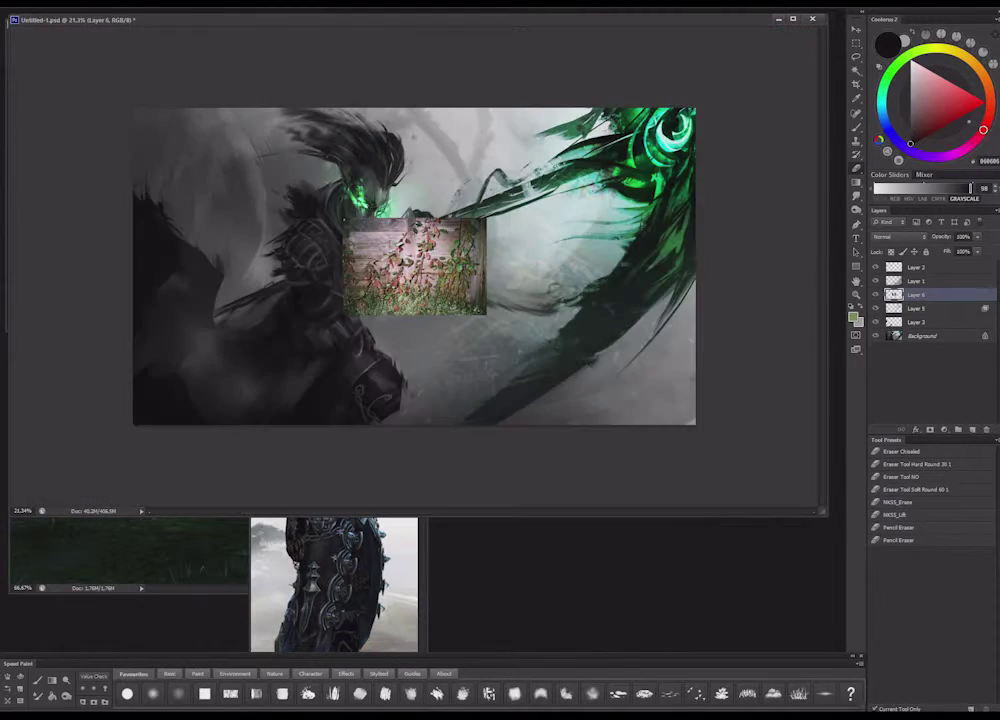
click(876, 295)
click(876, 295)
scroll(424, 267, up, 5)
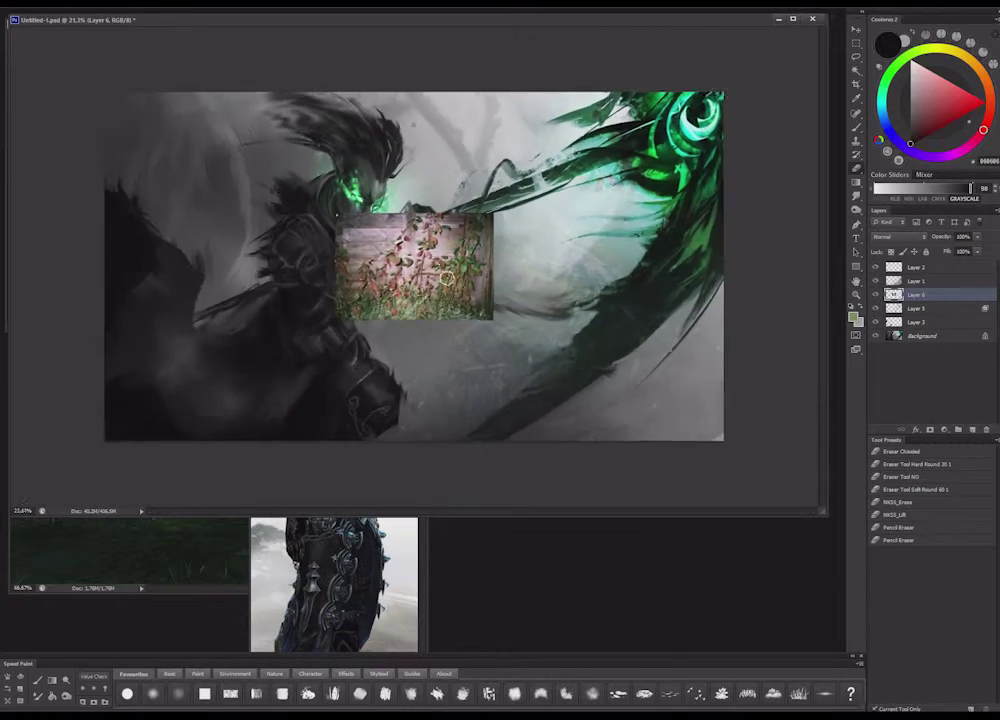
scroll(440, 268, down, 3)
Enlarge the leaf photo with Free Transform and place it over the warrior's torso and the scythe blade
key(l)
right_click(454, 275)
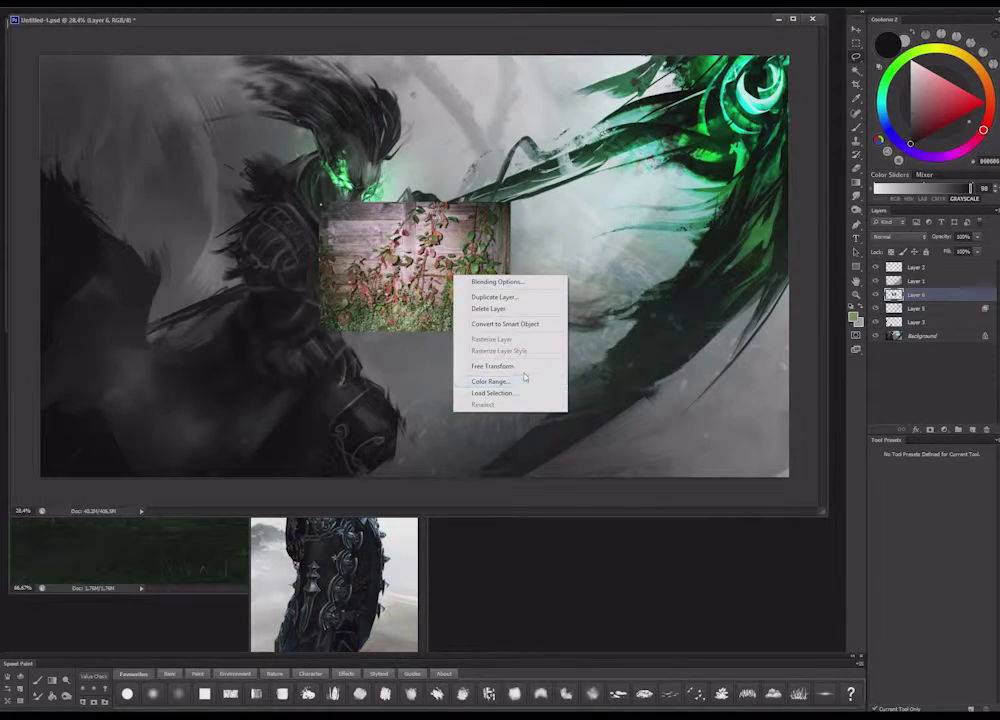
click(515, 366)
scroll(452, 238, down, 3)
drag(480, 312, 757, 498)
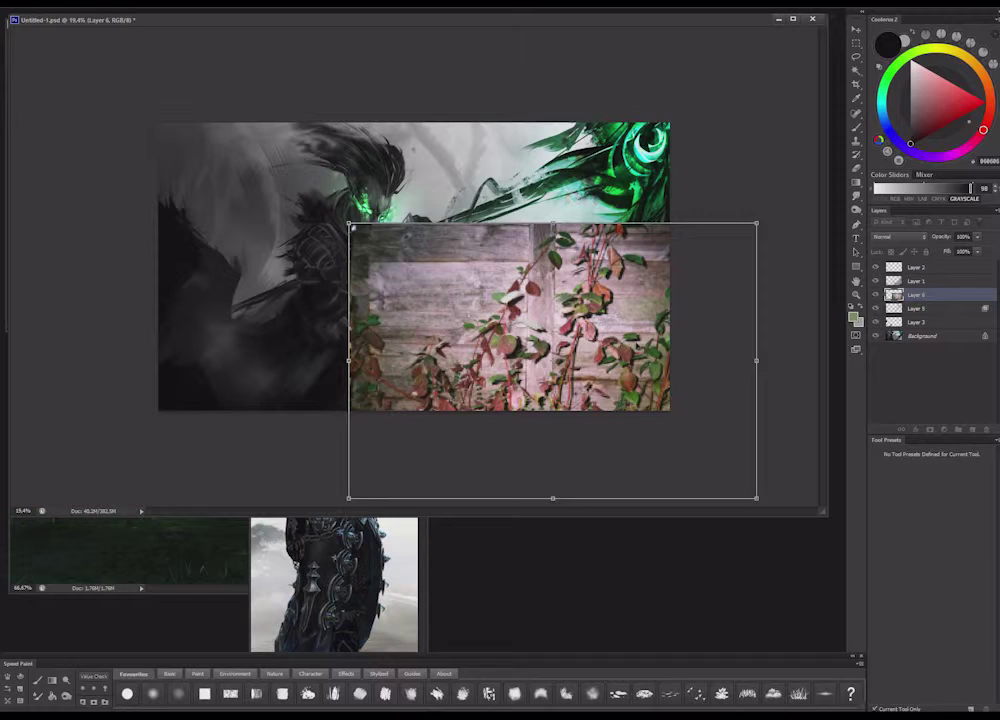
drag(649, 337, 576, 319)
key(Return)
Compare blend modes on the leaf photo layer from the darkening through the contrast modes and set it to Pin Light
click(912, 238)
click(908, 273)
key(Down)
key(Down)
key(Down)
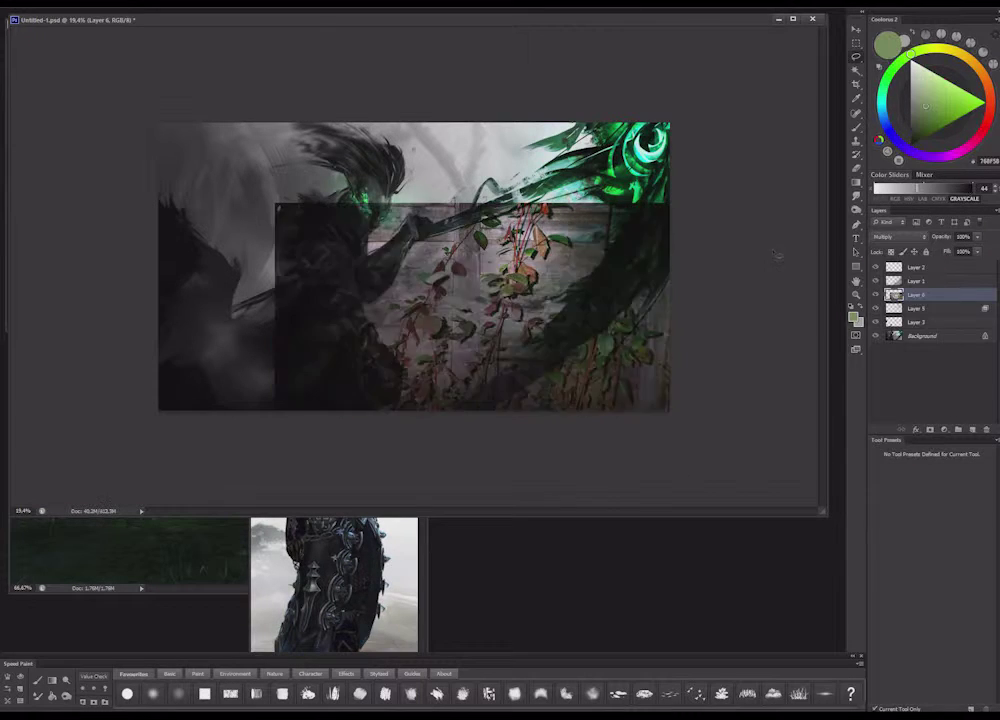
key(Down)
key(Up)
key(Down)
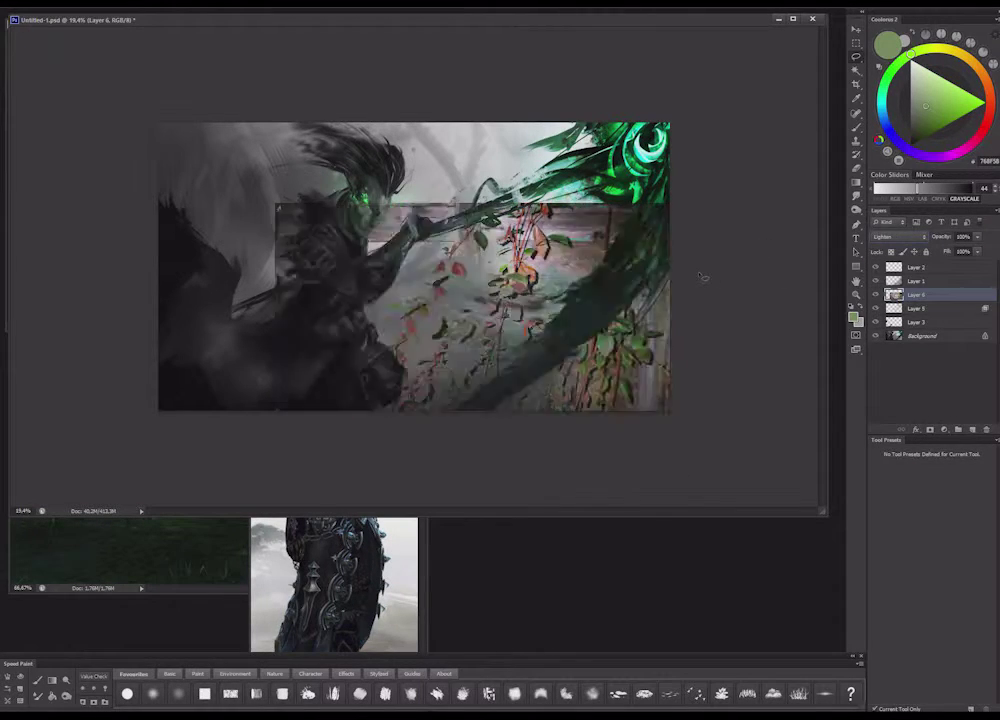
key(Down)
key(Down)
key(Down)
key(Down)
key(Down)
key(Down)
key(Down)
key(Down)
key(Down)
key(Down)
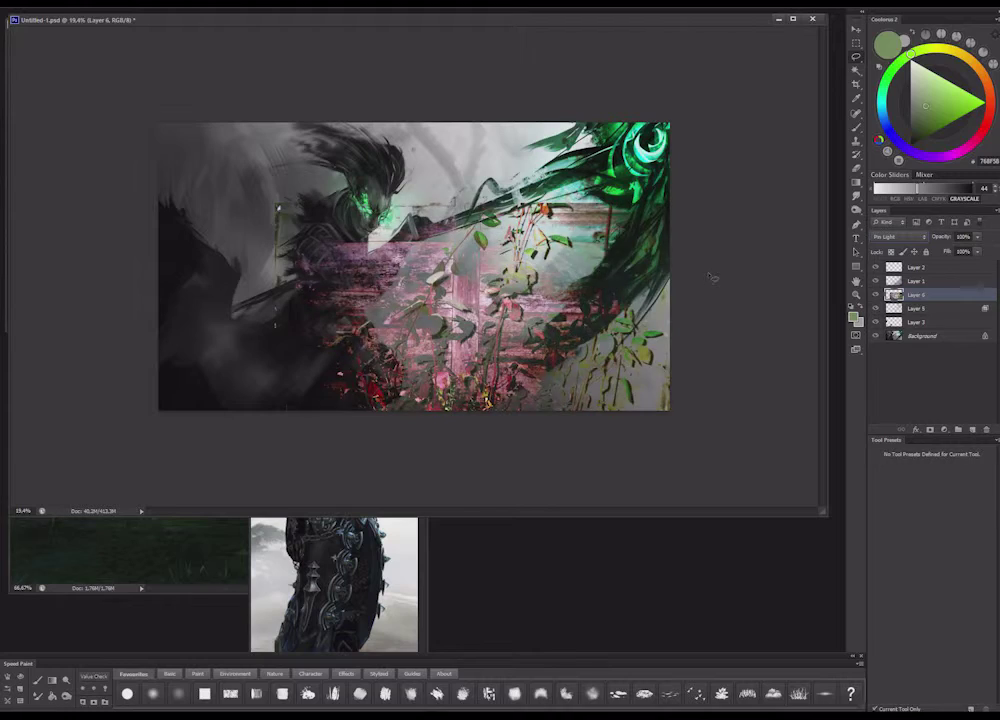
Scale and rotate the leaf photo with Free Transform and place it over the dark area behind the warrior
drag(553, 229, 398, 193)
right_click(361, 254)
click(428, 346)
drag(508, 163, 315, 26)
drag(322, 162, 539, 177)
drag(577, 248, 340, 207)
key(Return)
Desaturate the leaf photo completely with Hue/Saturation by setting saturation to -100
key(ctrl+u)
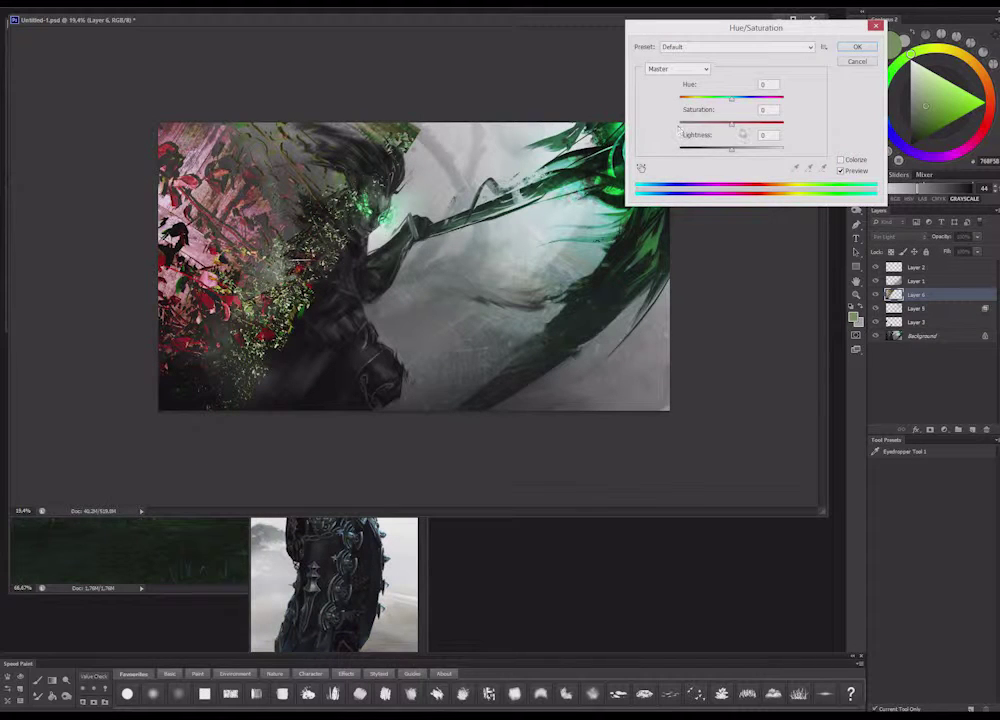
text(-100)
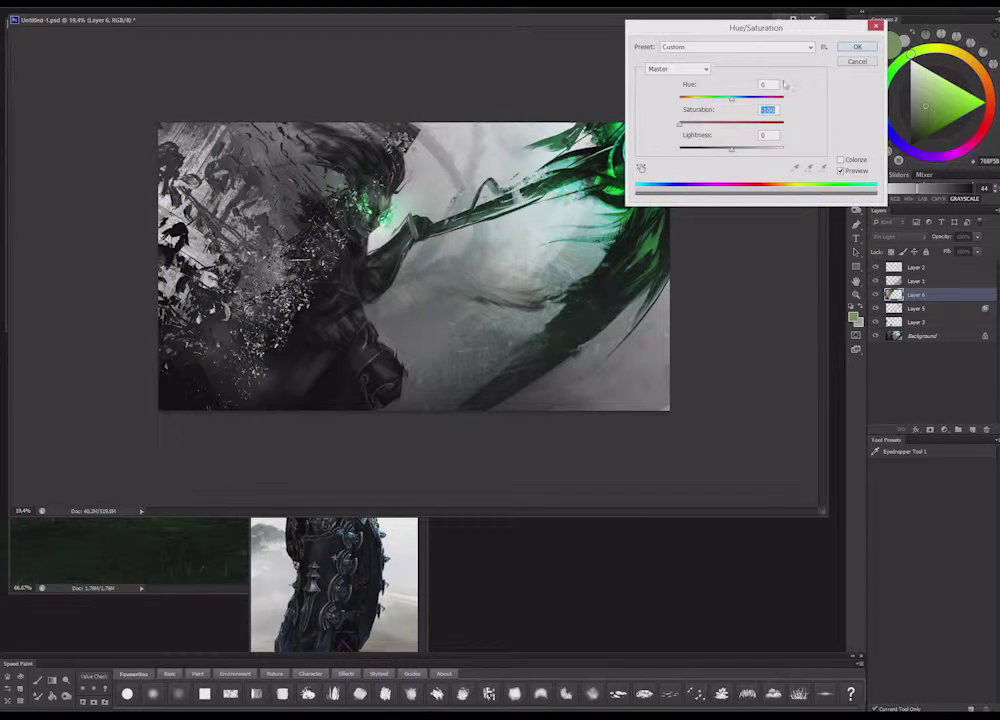
click(868, 47)
Reposition the greyscale leaf texture so it scatters around the warrior's hair and the painting's upper-left background
drag(360, 228, 578, 278)
drag(297, 354, 262, 244)
drag(235, 305, 325, 165)
drag(350, 205, 370, 150)
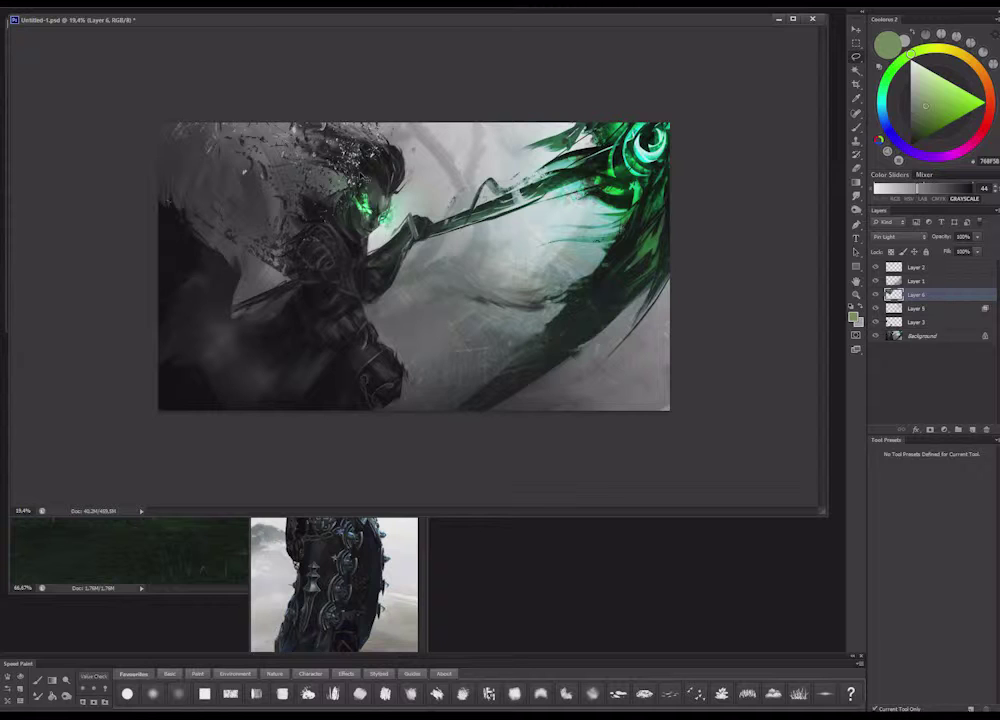
Duplicate the greyscale leaf layer, shift the copy toward the scythe blade, and set its blend mode to Overlay
drag(943, 330, 971, 430)
drag(215, 240, 460, 275)
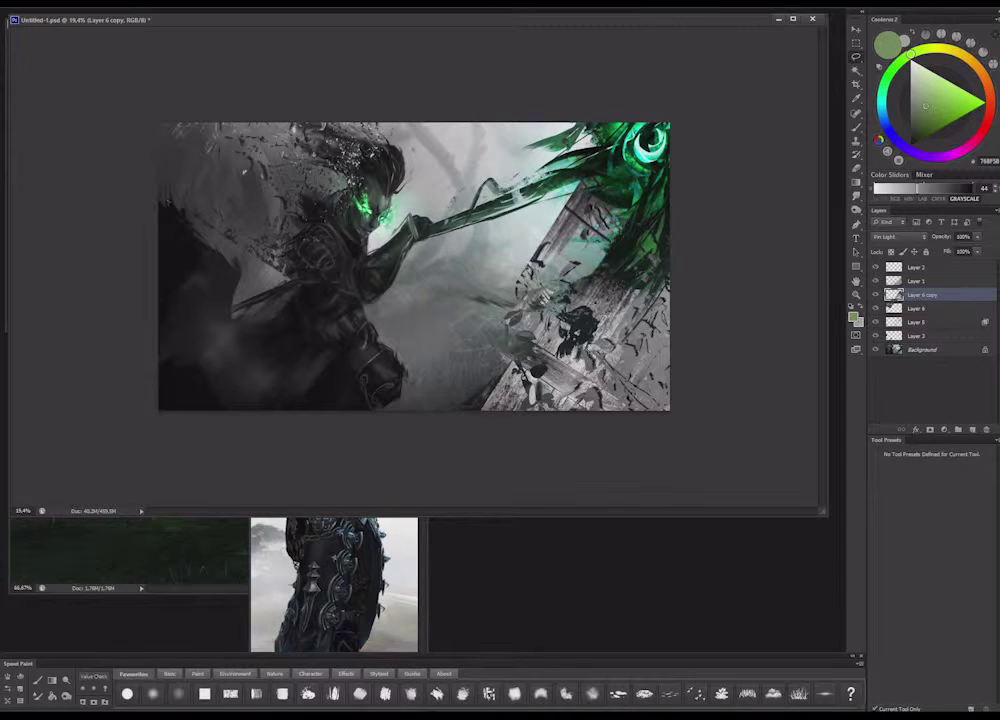
click(900, 237)
click(893, 287)
key(Down)
key(Down)
key(Down)
key(Down)
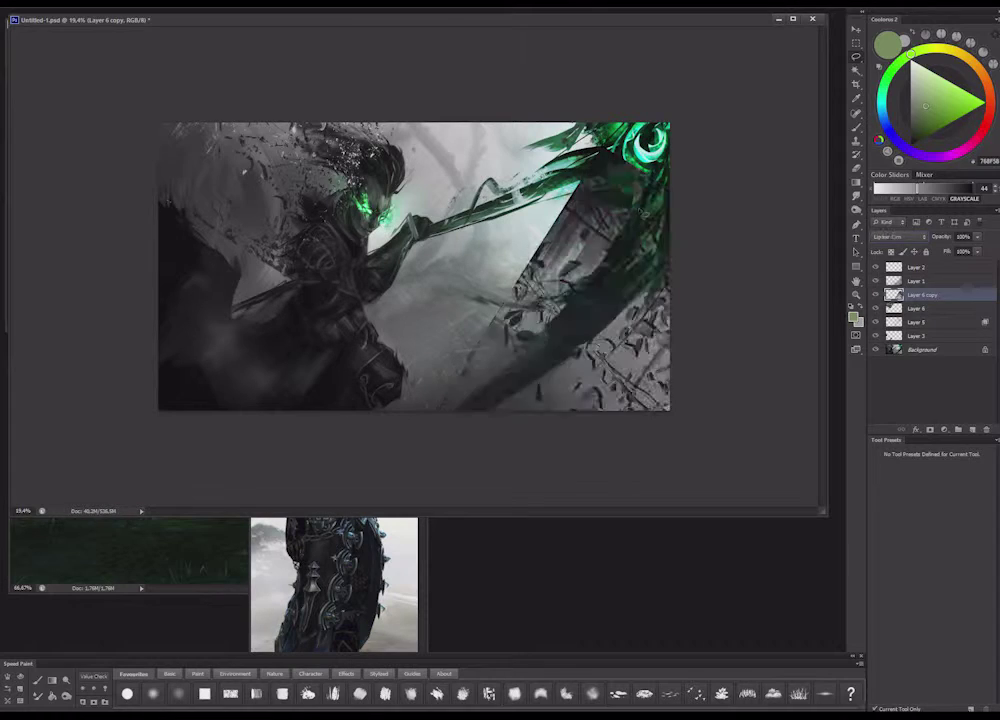
key(Down)
key(Down)
key(Down)
key(Down)
Scale and rotate the copied leaf texture with Free Transform and place it across the scythe blade and warrior
mouse_move(645, 300)
mouse_down()
mouse_move(485, 228)
mouse_move(548, 223)
mouse_up()
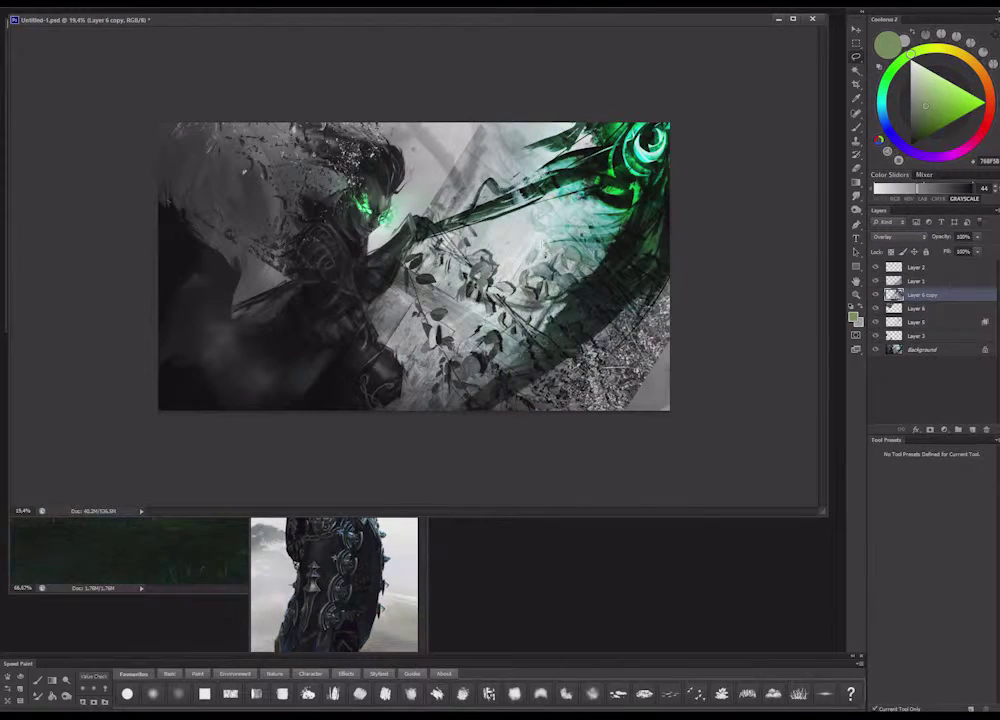
drag(548, 223, 365, 289)
right_click(363, 285)
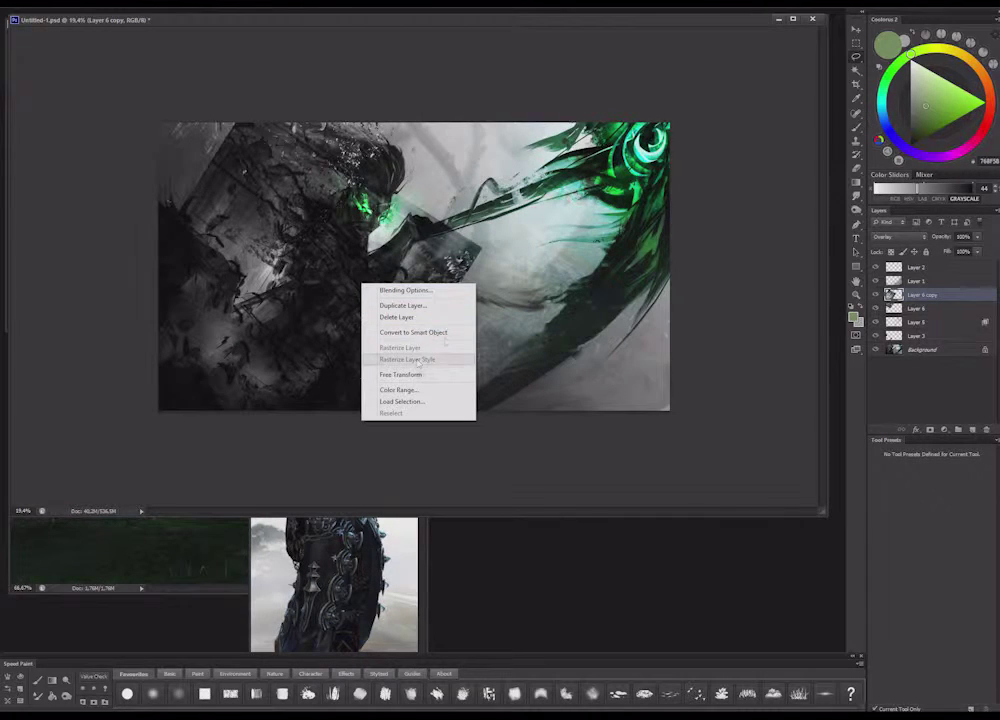
click(427, 376)
drag(548, 205, 343, 643)
drag(253, 341, 275, 253)
mouse_move(397, 255)
mouse_down()
mouse_move(360, 297)
mouse_move(647, 318)
mouse_move(634, 355)
mouse_up()
key(Return)
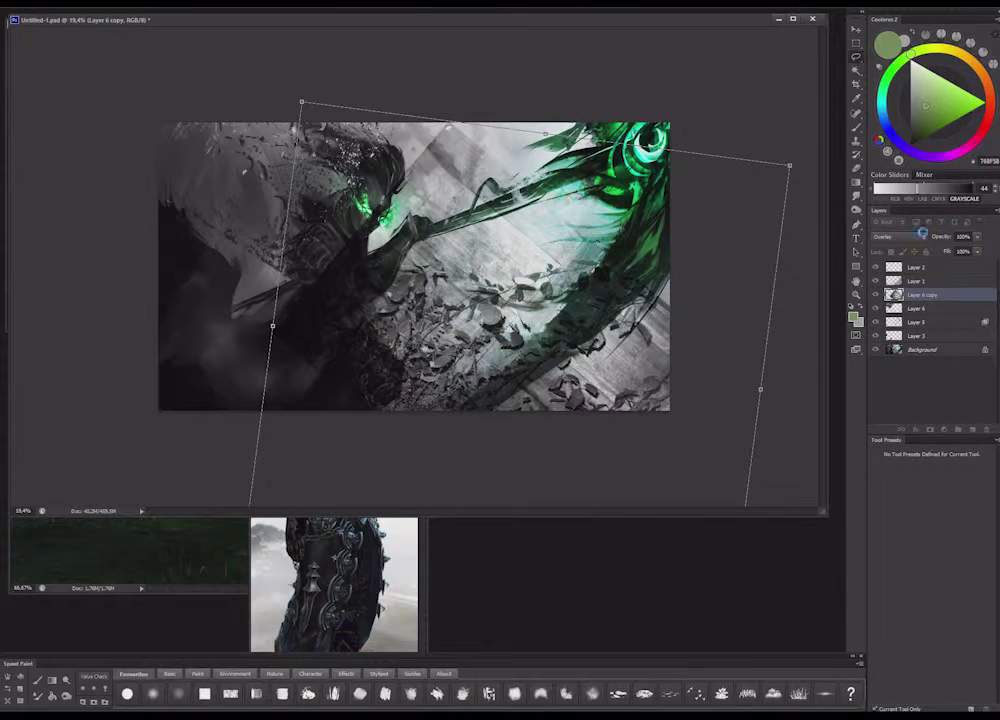
Compare blend modes on the copied leaf texture from the darkening modes through to Pin Light
click(899, 238)
click(904, 274)
key(Down)
key(Down)
key(Down)
key(Down)
key(Down)
key(Down)
key(Down)
key(Down)
key(Down)
key(Down)
key(Down)
key(Down)
key(Down)
key(Down)
key(Down)
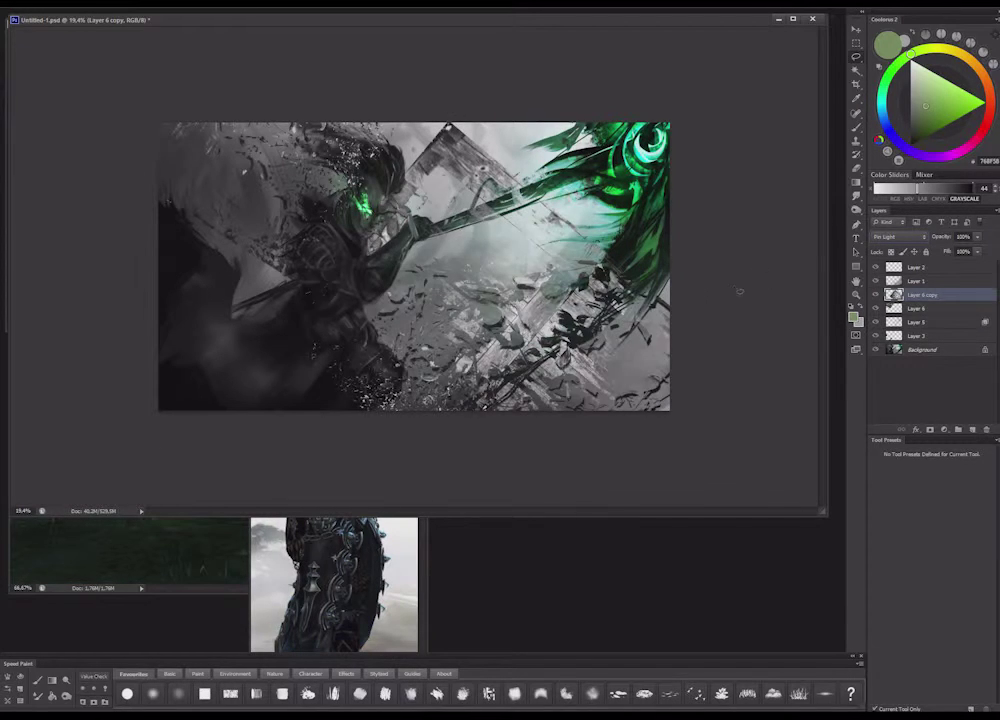
Try the copied leaf texture over the scythe head and inside the blade's curve with further blend modes
drag(560, 335, 676, 252)
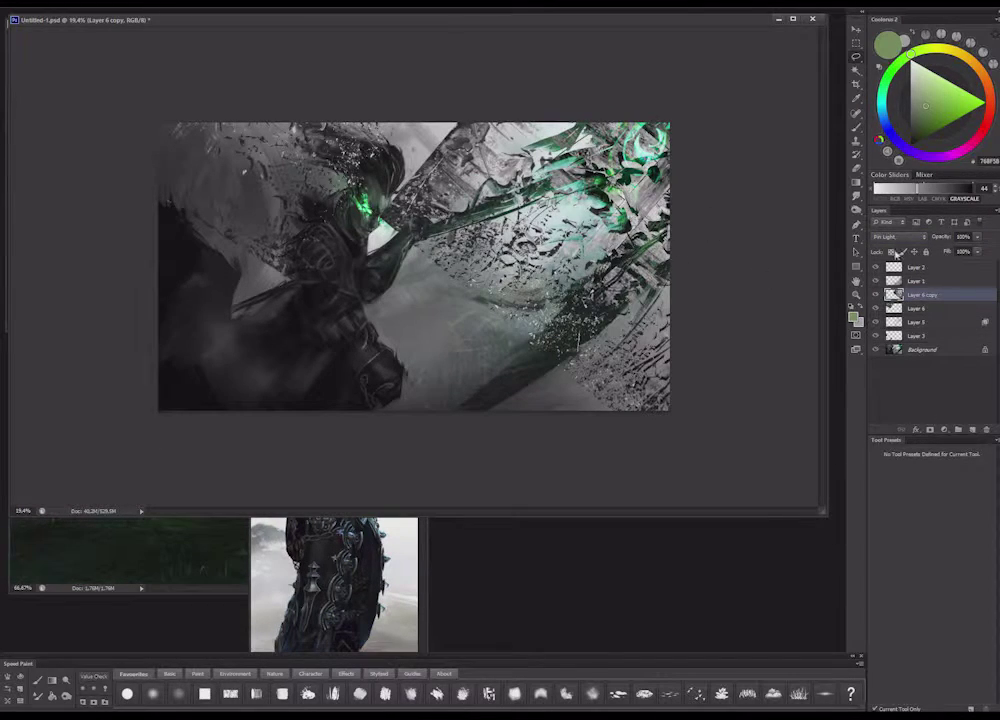
click(898, 236)
click(893, 404)
key(Down)
key(Down)
key(Down)
key(Down)
drag(577, 268, 505, 300)
Set the copied leaf texture to 64% opacity and Color Dodge, and move it over the warrior
click(977, 236)
mouse_move(975, 250)
mouse_down()
mouse_move(933, 254)
mouse_move(957, 252)
mouse_up()
click(897, 236)
click(875, 347)
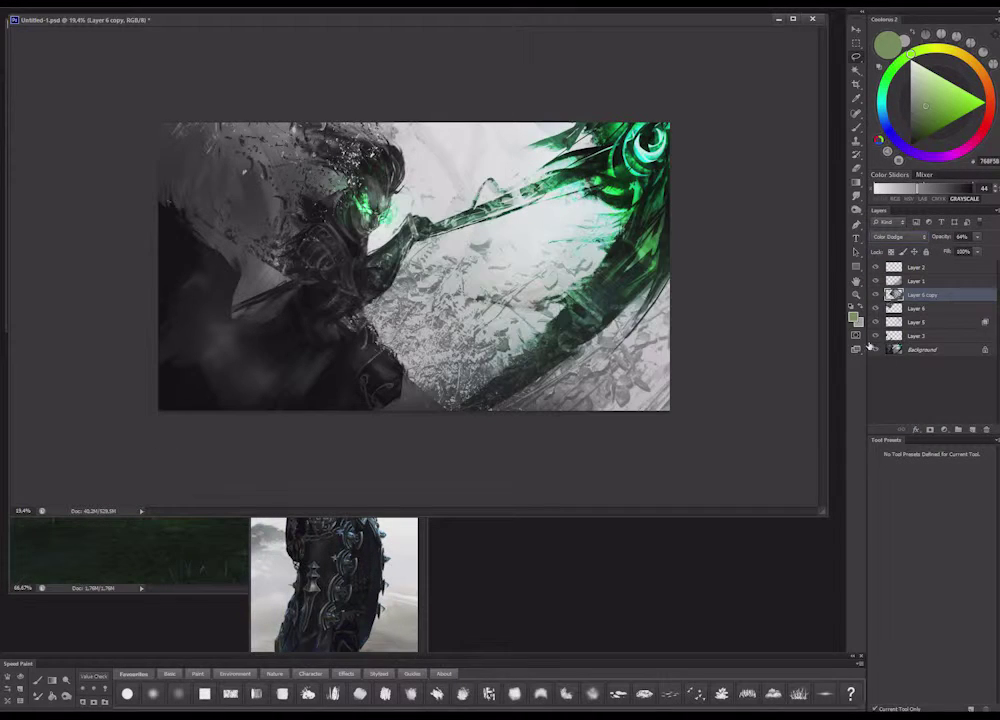
mouse_move(535, 328)
mouse_down()
mouse_move(490, 332)
mouse_move(540, 372)
mouse_move(375, 365)
mouse_move(331, 380)
mouse_move(385, 350)
mouse_up()
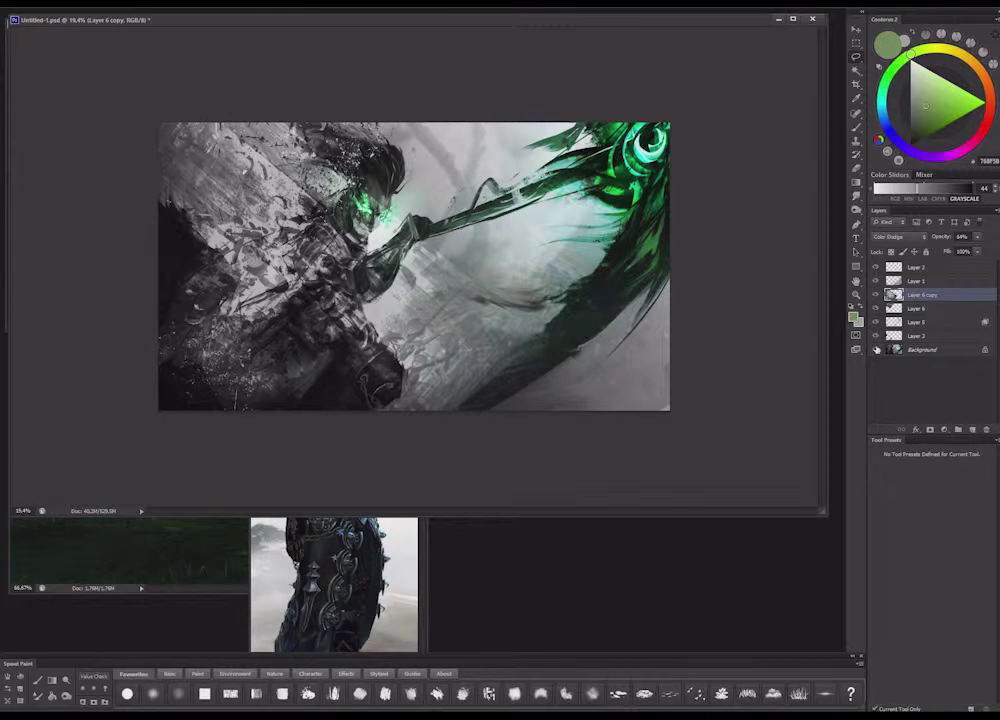
Hide Layer 6 and erase most of the Layer 6 copy texture over the warrior, foreground and background
click(876, 308)
key(e)
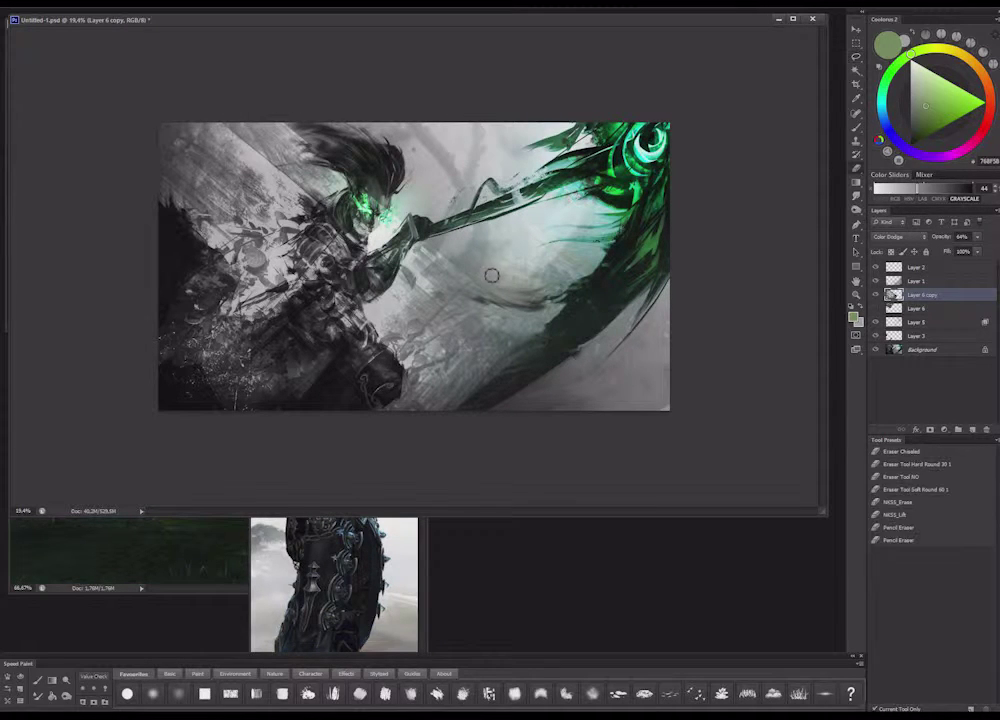
right_click(493, 258)
mouse_move(268, 150)
mouse_down()
mouse_move(178, 135)
mouse_move(285, 220)
mouse_move(205, 210)
mouse_move(305, 228)
mouse_move(215, 235)
mouse_up()
drag(330, 215, 325, 300)
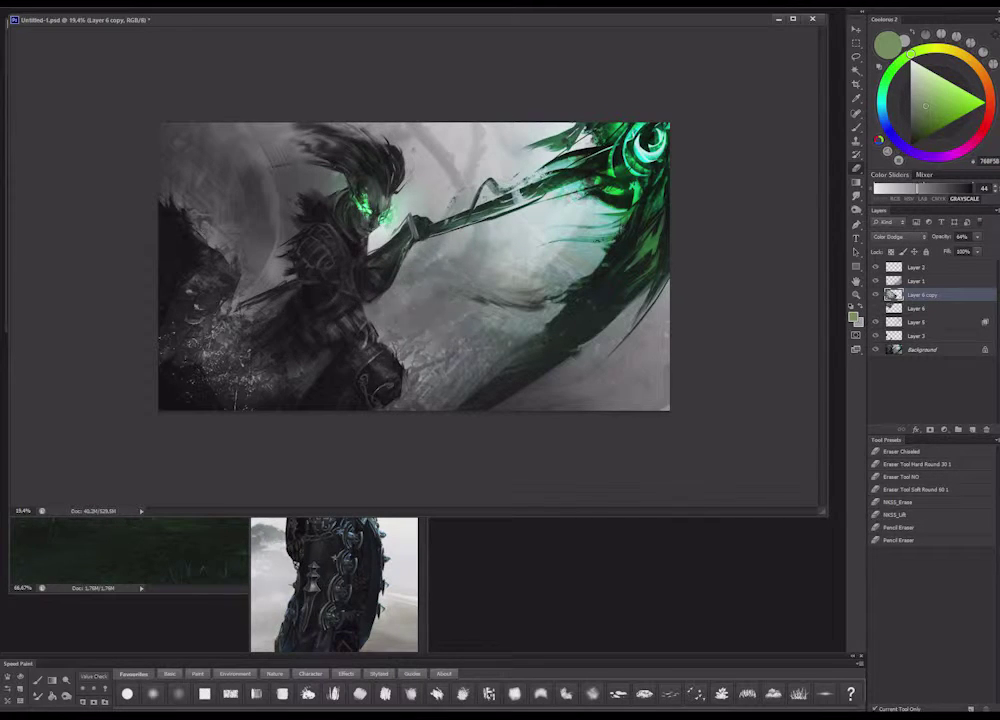
mouse_move(250, 308)
mouse_down()
mouse_move(185, 242)
mouse_move(168, 260)
mouse_move(165, 182)
mouse_up()
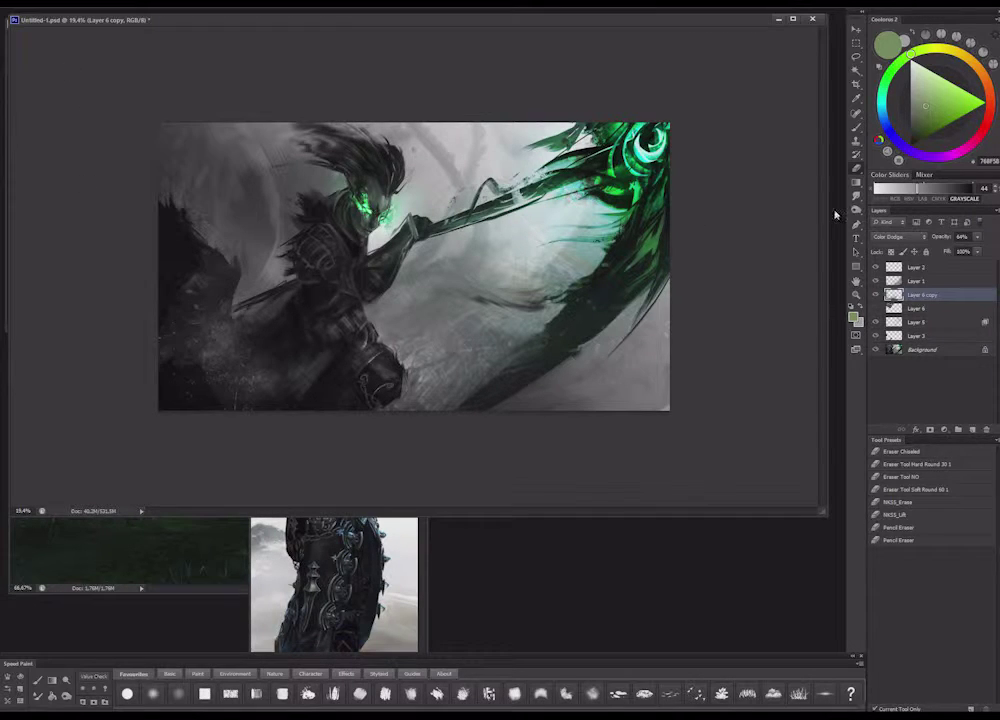
mouse_move(417, 285)
mouse_down()
mouse_move(462, 292)
mouse_move(431, 346)
mouse_move(463, 361)
mouse_move(309, 277)
mouse_up()
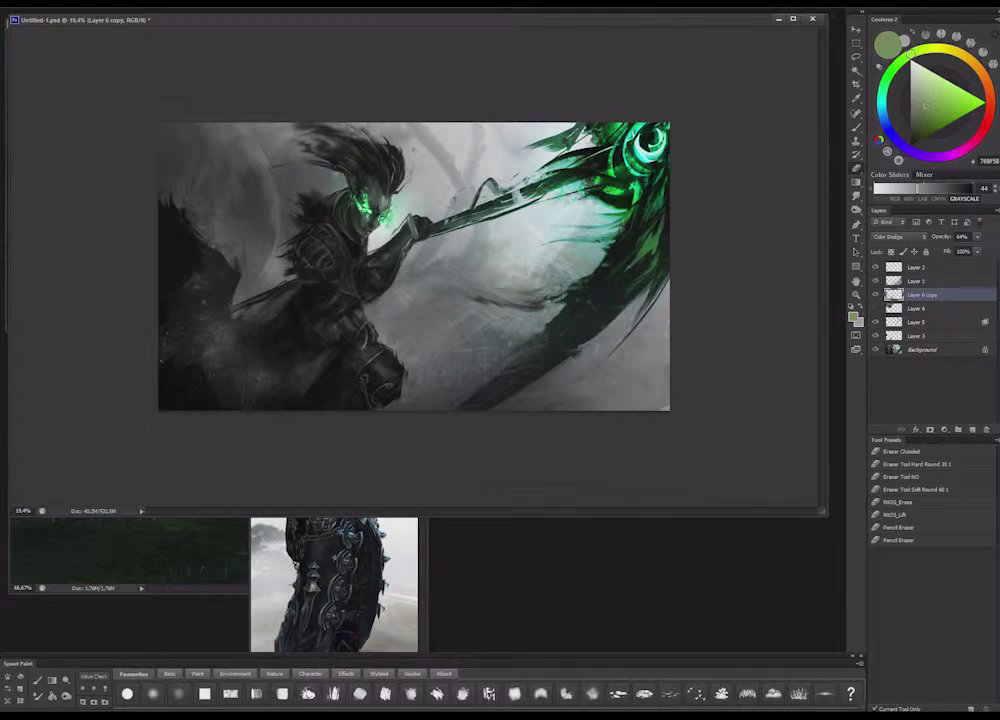
Show Layer 6 again and erase its texture over the warrior and most of the background and scythe area
click(875, 308)
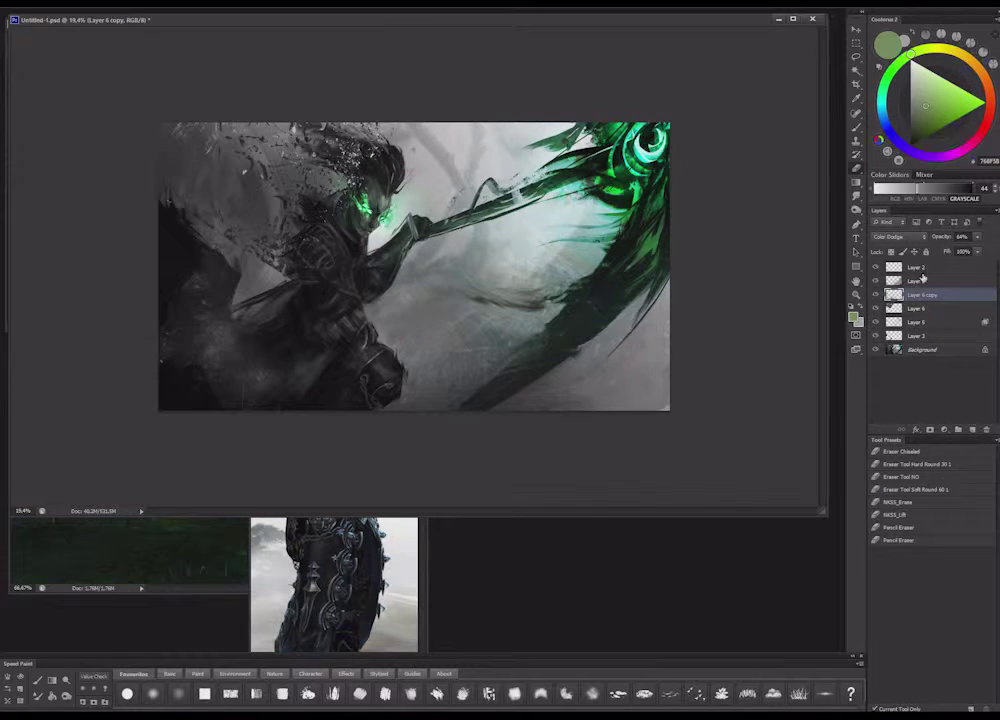
click(917, 308)
mouse_move(351, 323)
mouse_down()
mouse_move(625, 282)
mouse_move(590, 335)
mouse_move(485, 333)
mouse_move(506, 319)
mouse_up()
mouse_move(372, 250)
mouse_down()
mouse_move(335, 185)
mouse_move(400, 154)
mouse_up()
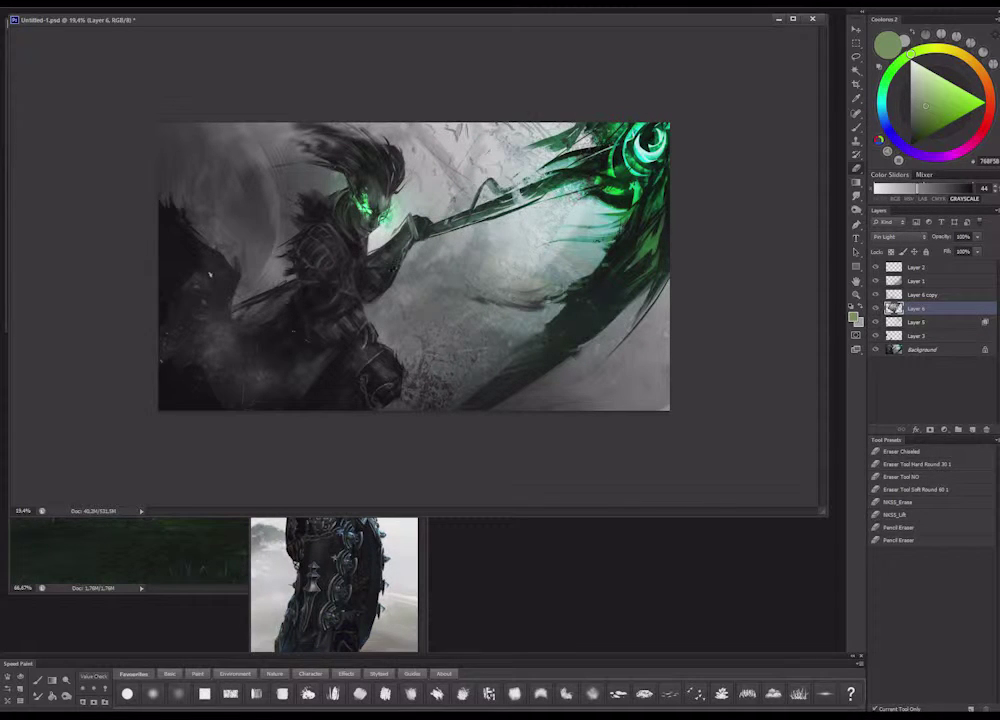
drag(560, 226, 445, 236)
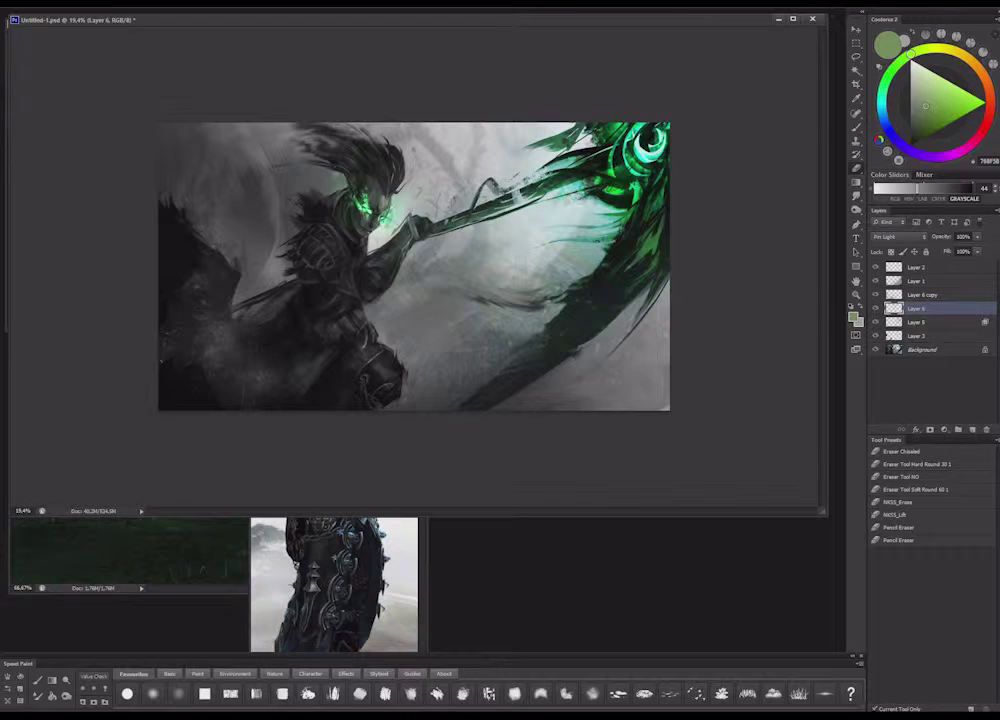
Check the composition mirrored and at small size, and add a new empty layer above Layer 2
scroll(711, 232, down, 2)
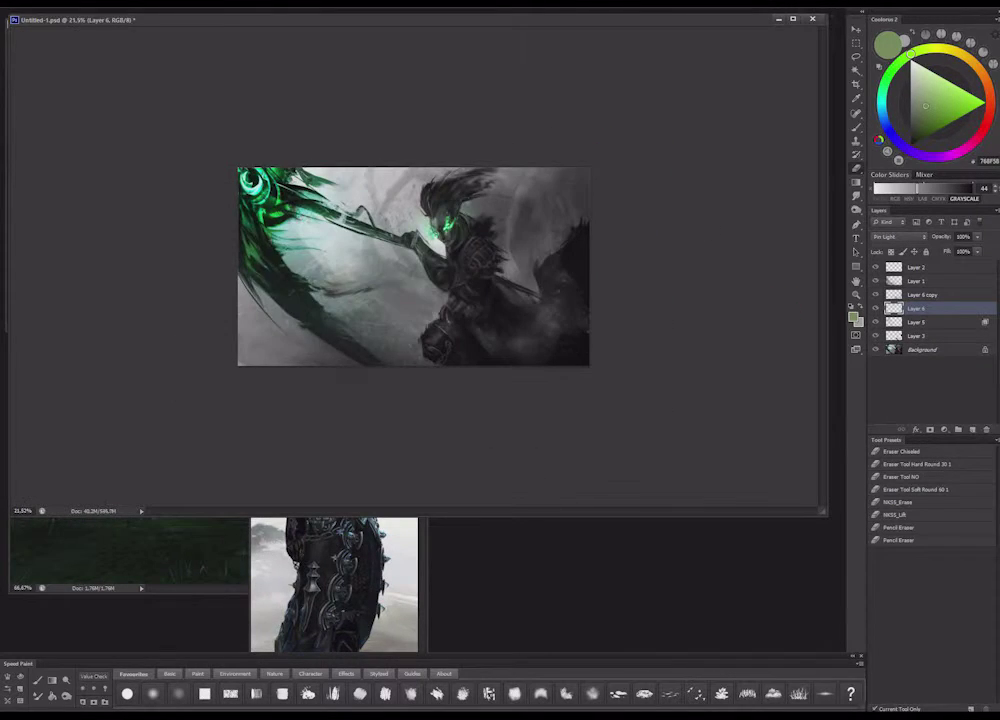
scroll(414, 266, up, 2)
scroll(414, 266, down, 5)
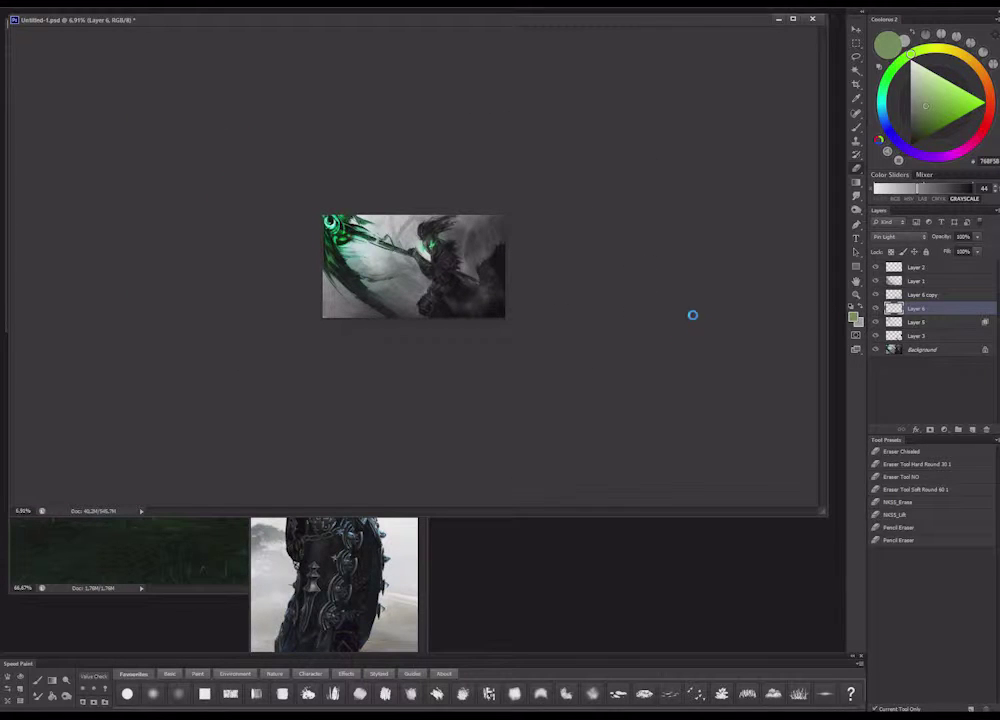
scroll(414, 266, up, 5)
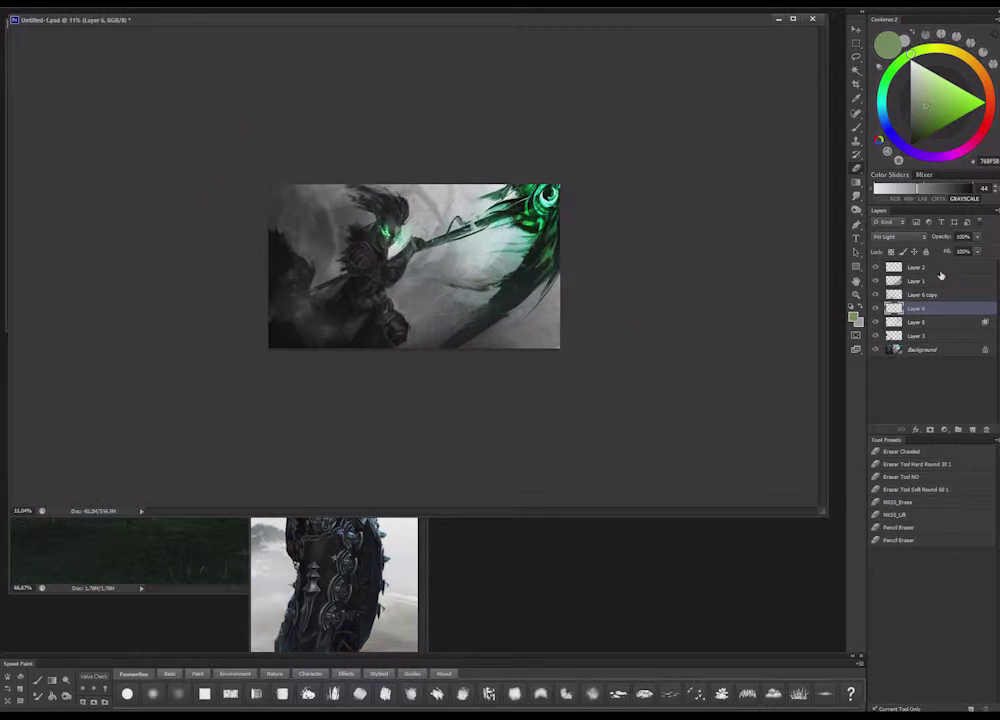
click(940, 270)
click(972, 430)
scroll(588, 164, up, 4)
scroll(414, 267, up, 3)
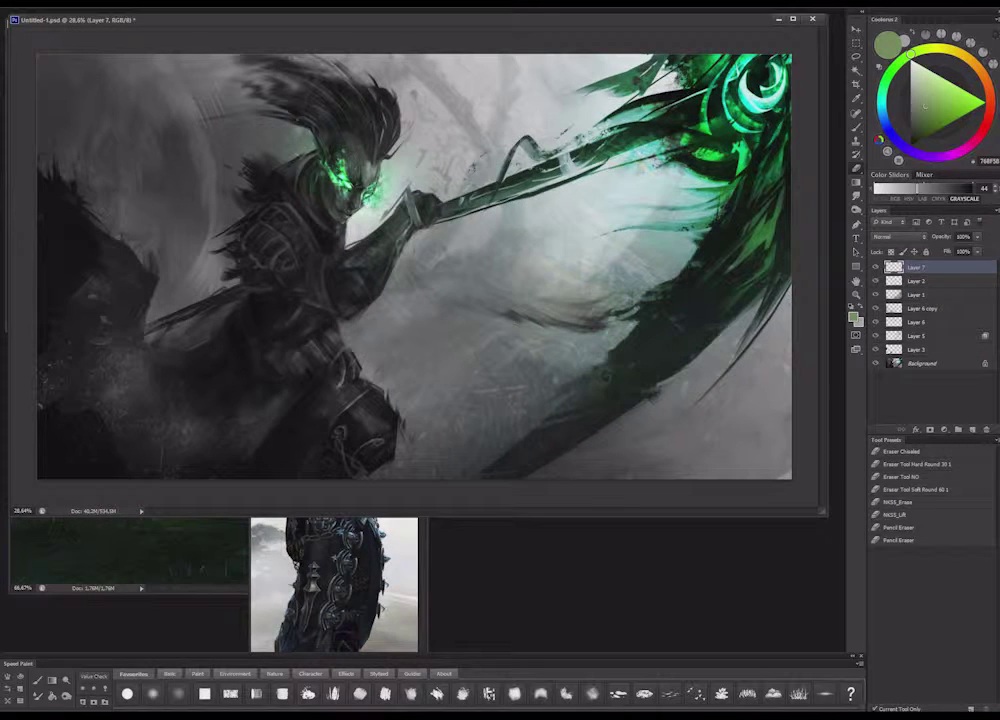
Erase the remaining Layer 6 copy specks over the dark rocks and cape in the lower-left foreground
click(908, 310)
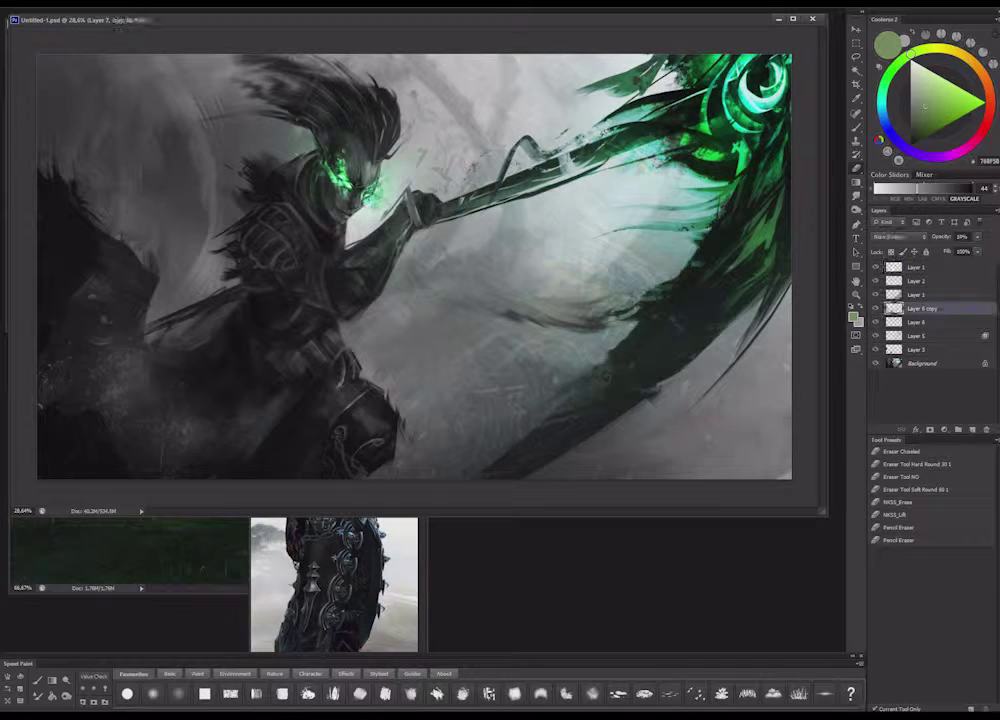
drag(115, 375, 110, 200)
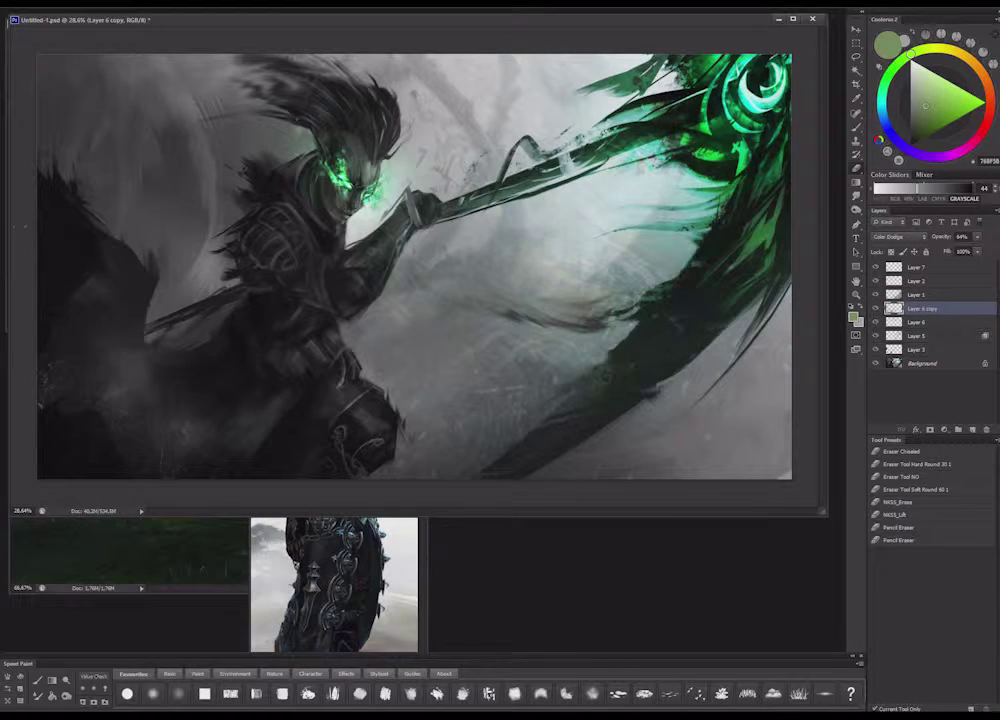
scroll(686, 228, down, 4)
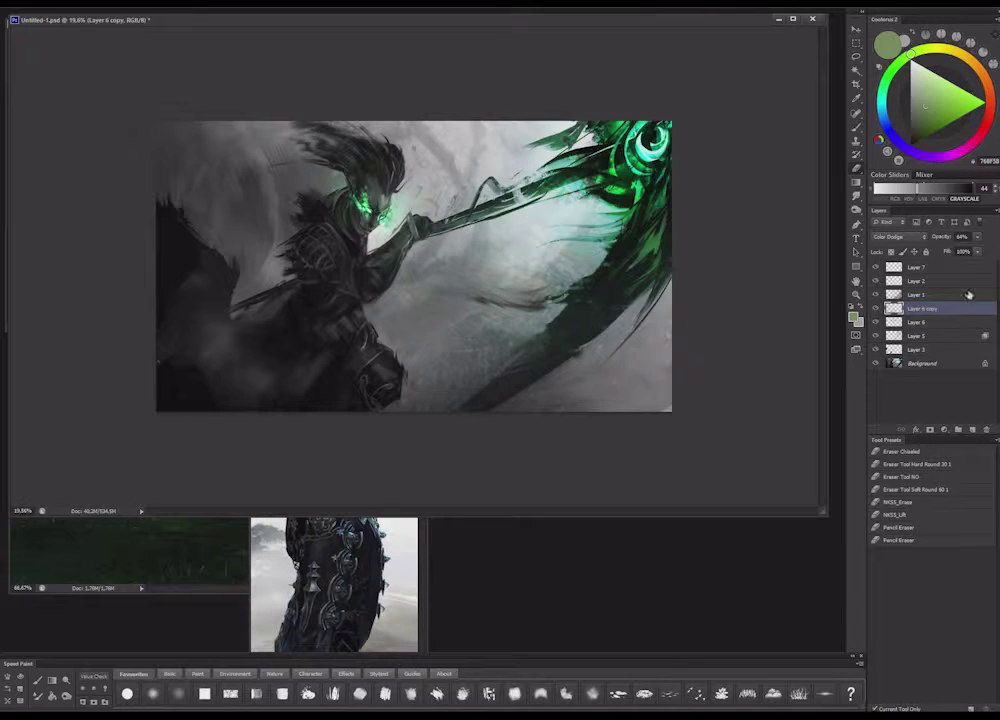
Add a new empty layer directly above Layer 3
click(924, 340)
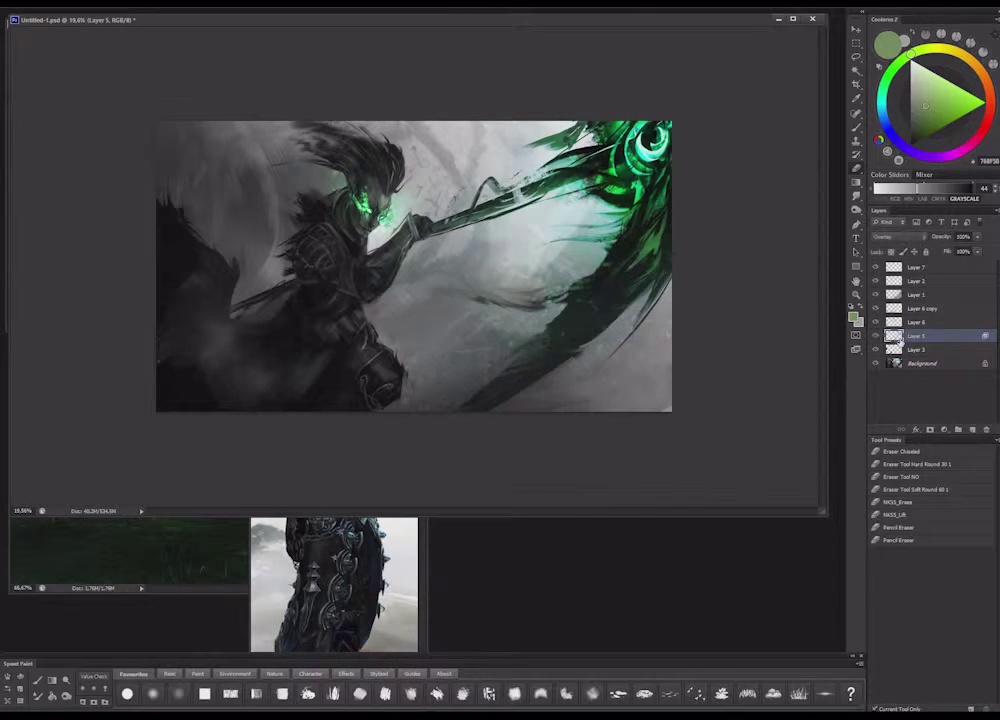
click(914, 350)
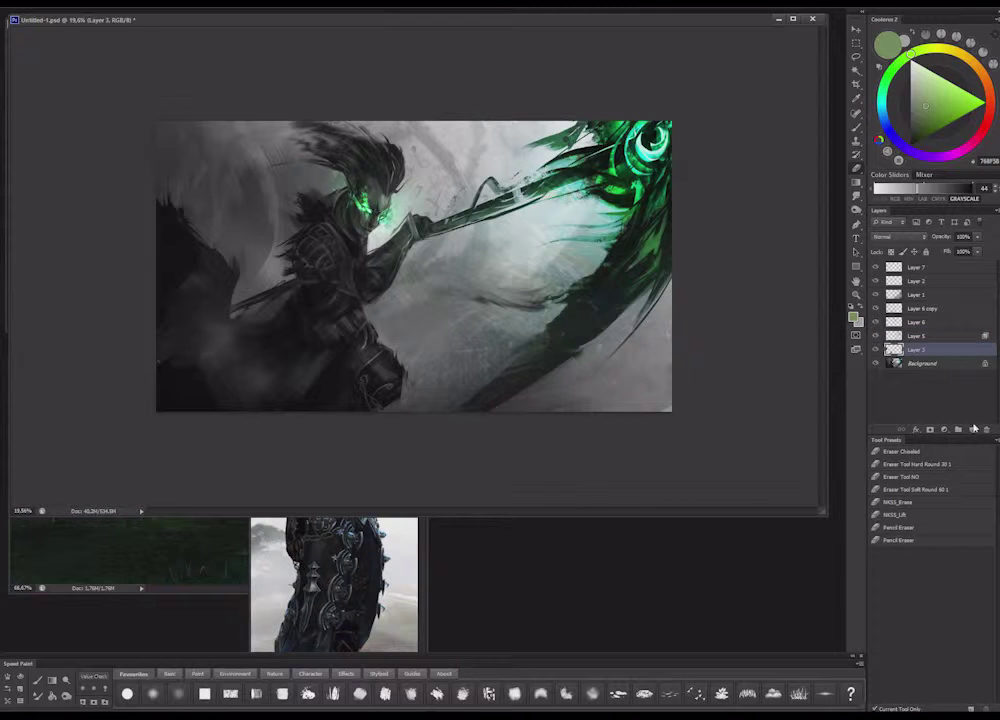
click(972, 429)
Try a green and a white gradient from the painting's lower-left corner on the new layer and clear them
key(g)
mouse_move(176, 428)
mouse_down()
mouse_move(290, 388)
mouse_move(470, 215)
mouse_up()
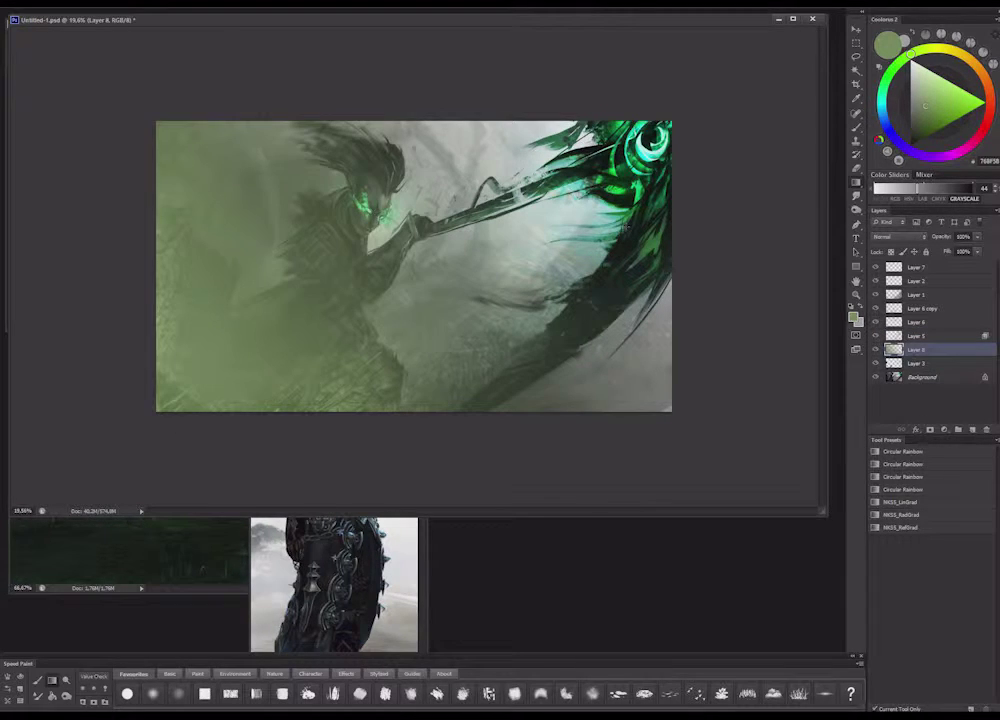
drag(950, 95, 910, 59)
drag(289, 488, 439, 273)
key(ctrl+a)
key(Delete)
key(ctrl+d)
Draw a white gradient from the painting's lower-left corner over the foreground and set the layer's opacity to 4%
drag(143, 440, 272, 350)
drag(209, 431, 814, 29)
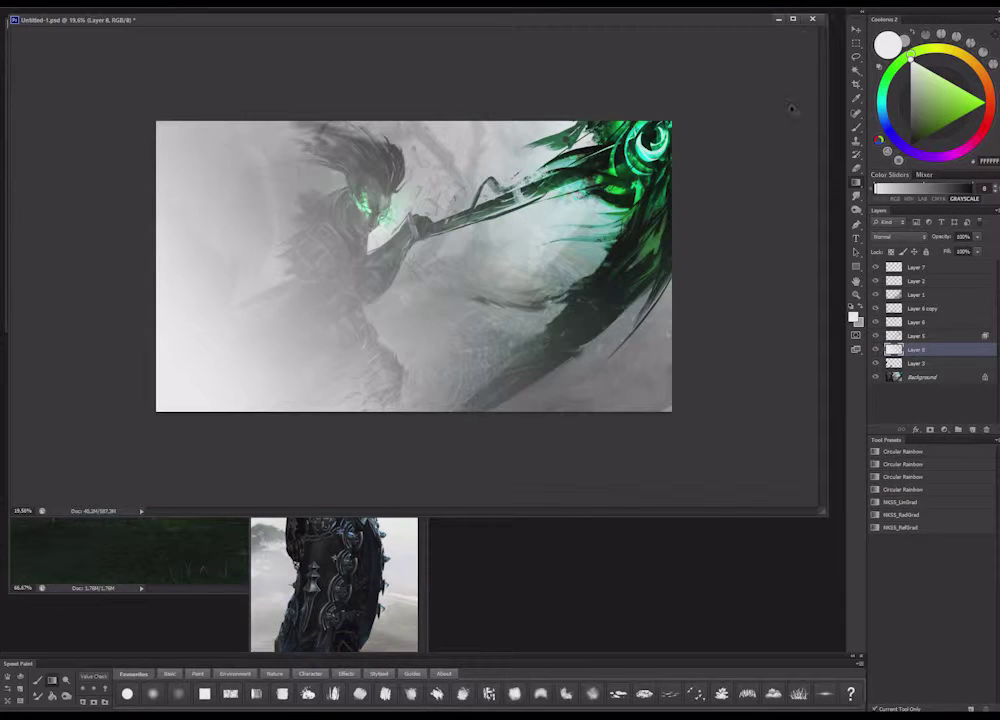
key(ctrl+z)
drag(160, 438, 252, 362)
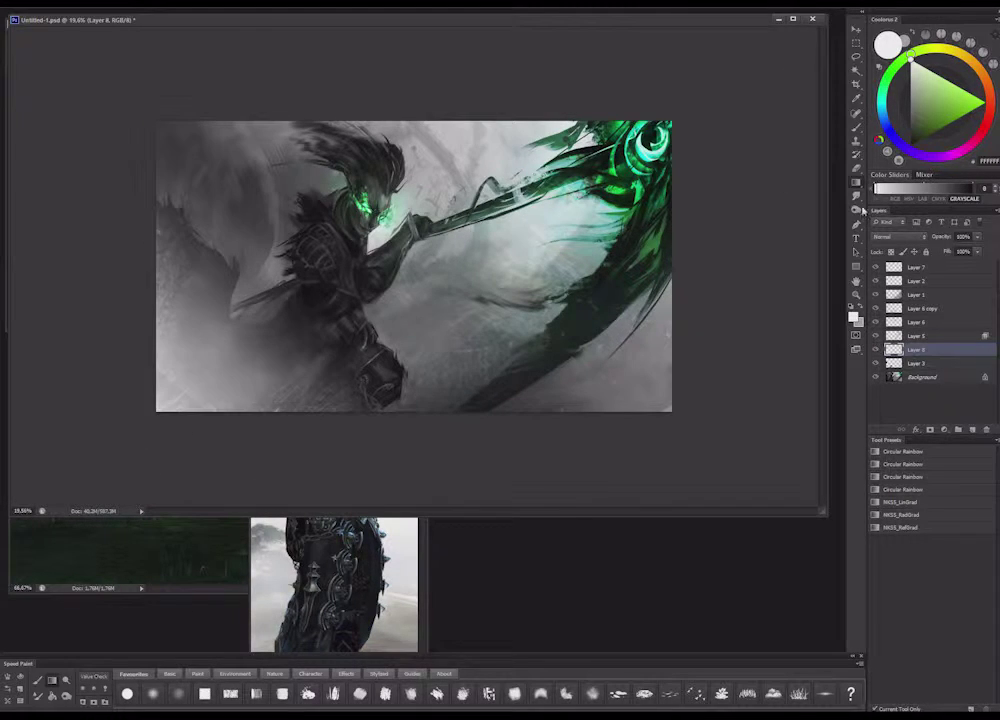
drag(977, 237, 931, 252)
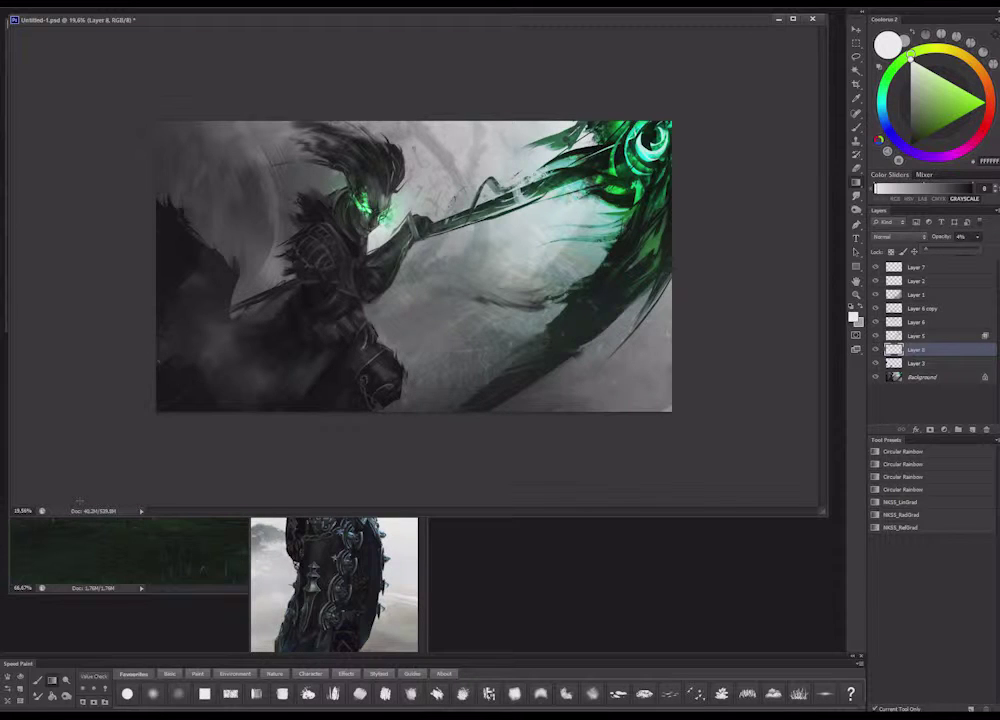
Extend the faint white haze with two long gradients toward the painting's upper-right corner and mirror the canvas
drag(67, 492, 552, 12)
drag(103, 452, 711, 28)
scroll(505, 169, down, 6)
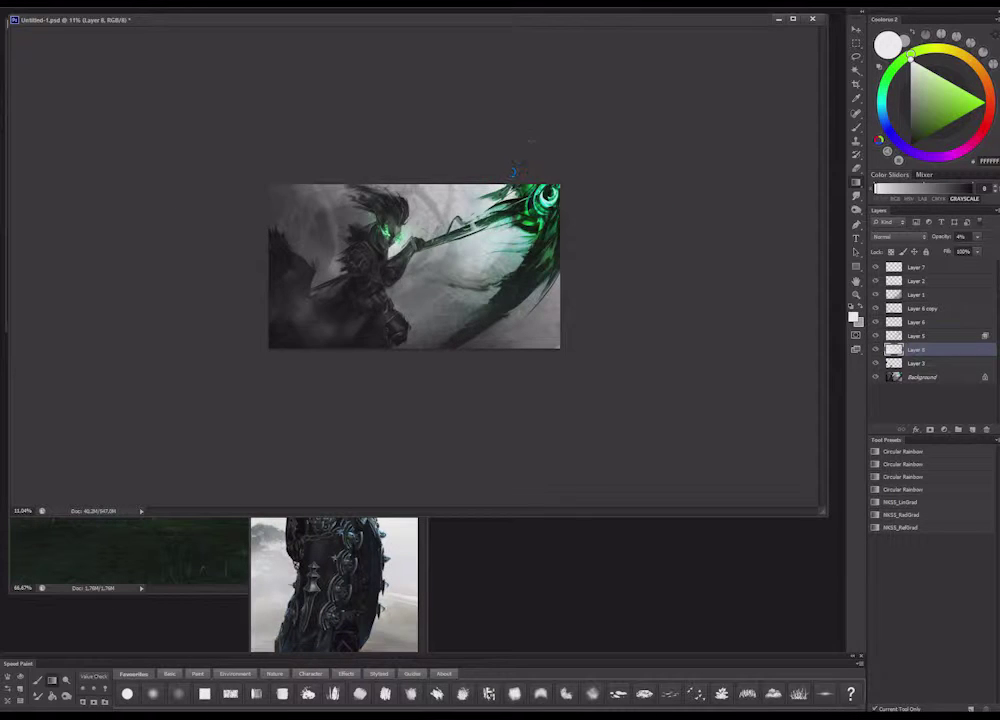
key(h)
scroll(414, 266, up, 3)
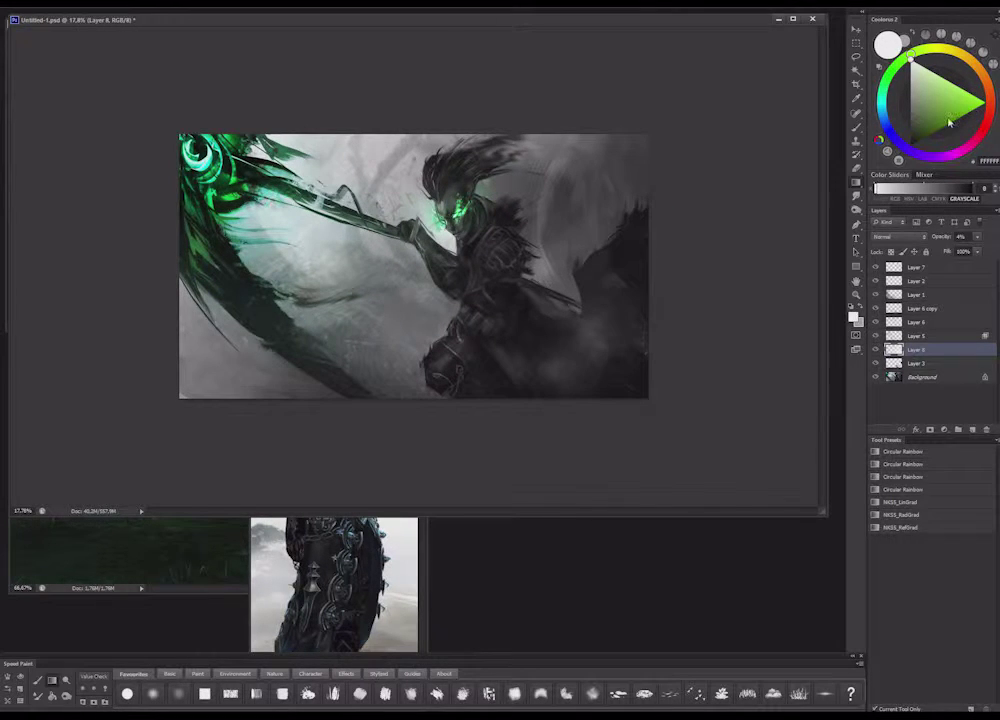
Set Layer 8 to Multiply, draw a black gradient across the warrior's side of the painting, and set its opacity to 45%
key(d)
click(898, 236)
click(895, 281)
click(979, 238)
drag(991, 254, 998, 256)
click(680, 393)
drag(695, 433, 388, 252)
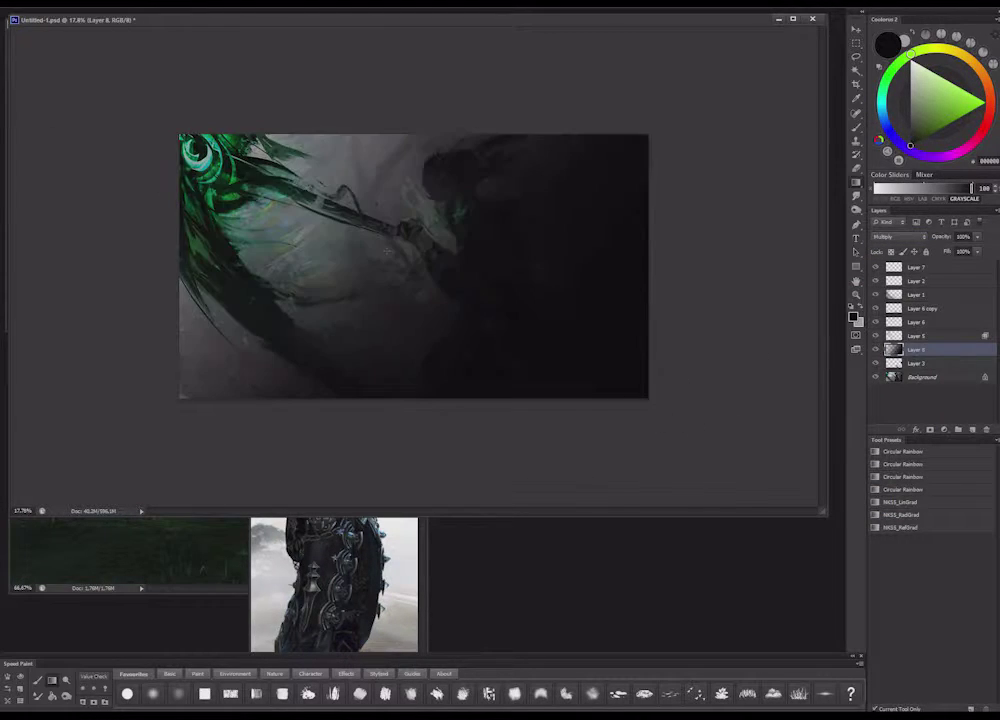
mouse_move(913, 354)
mouse_down()
mouse_move(924, 366)
mouse_move(919, 347)
mouse_up()
click(977, 236)
drag(966, 255, 951, 252)
Flip the canvas back, erase the dark gradient from the scythe toward the warrior's head, and reduce the eraser size to 2216 px
scroll(692, 212, down, 5)
key(ctrl+shift+h)
scroll(623, 291, up, 2)
key(e)
mouse_move(490, 232)
mouse_down()
mouse_move(414, 186)
mouse_move(335, 168)
mouse_up()
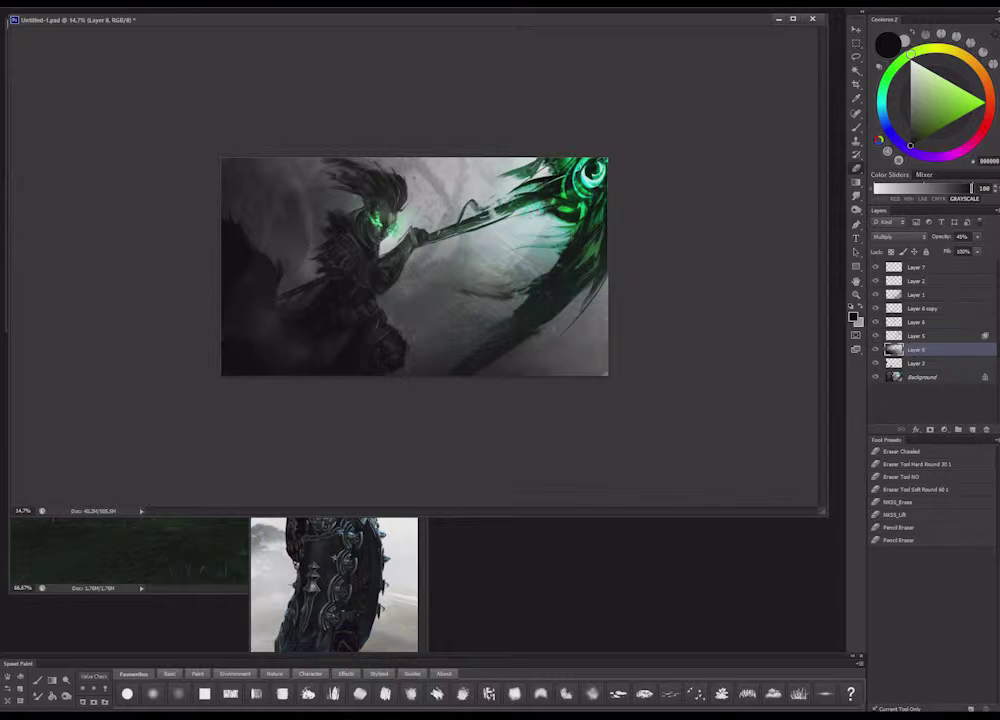
right_click(504, 288)
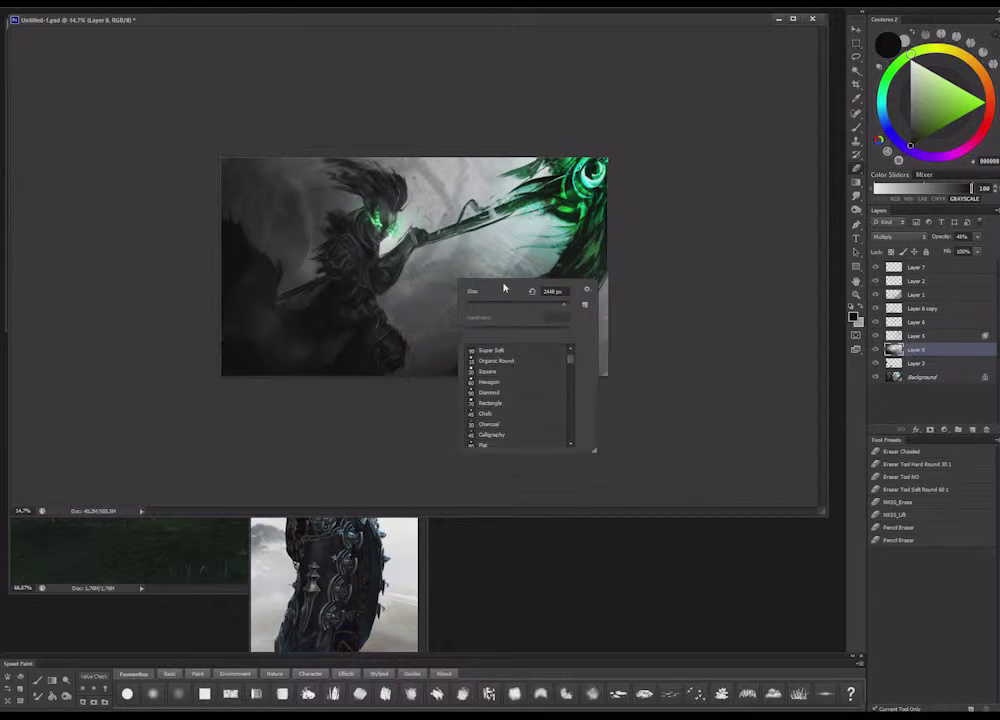
drag(558, 305, 555, 306)
key(Return)
Switch the eraser to a smaller textured splatter brush and erase parts of the Multiply shading around the warrior and foreground
right_click(459, 316)
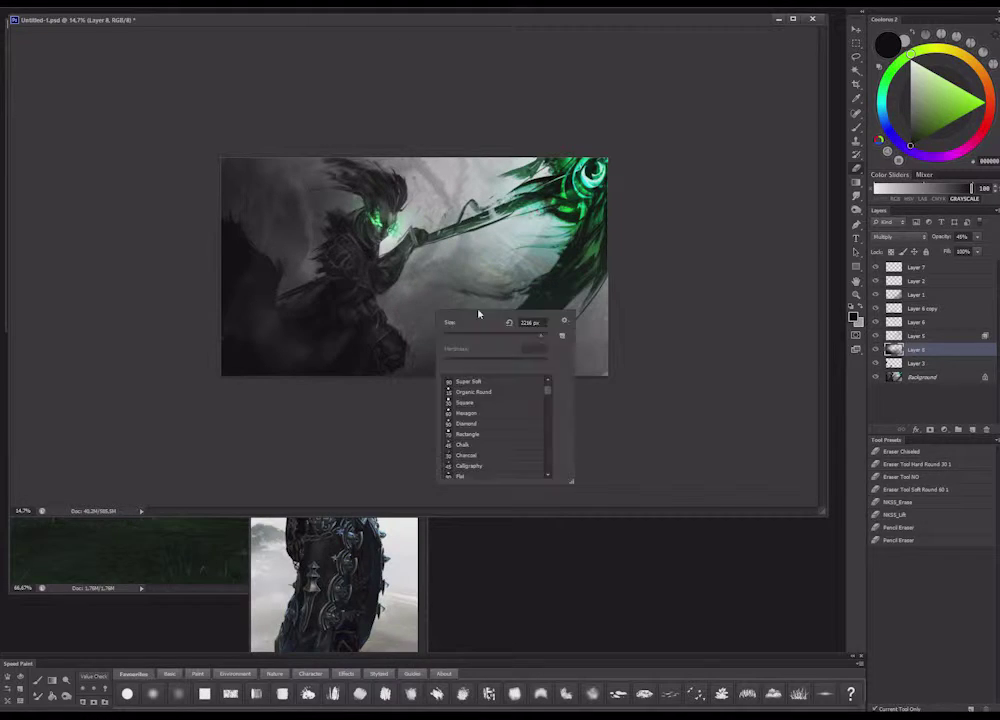
click(437, 693)
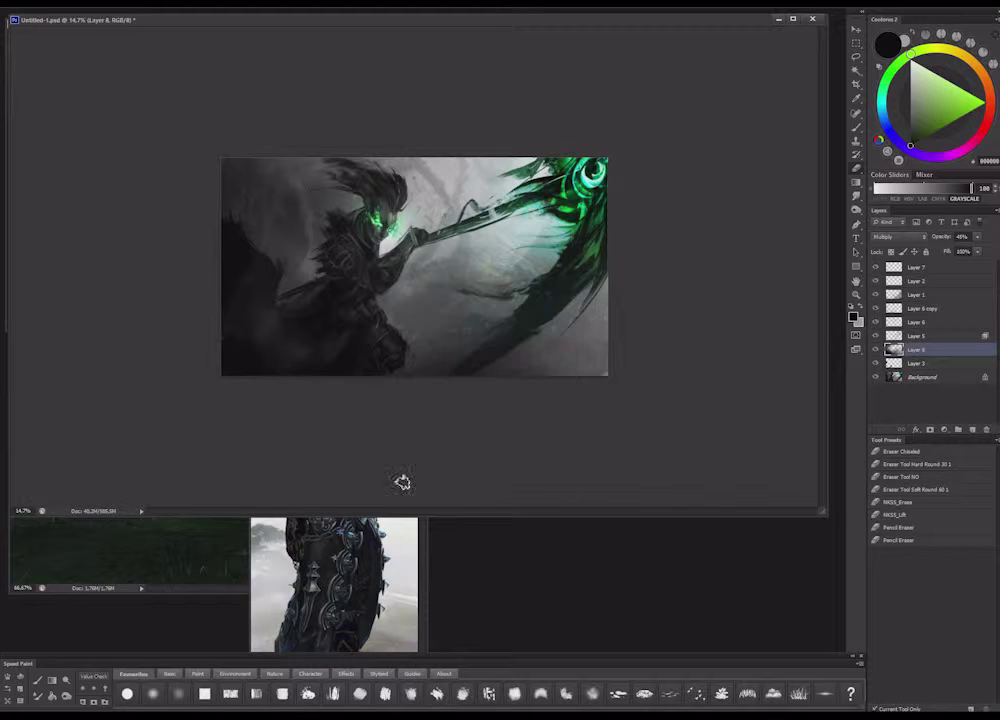
right_click(440, 355)
key(Return)
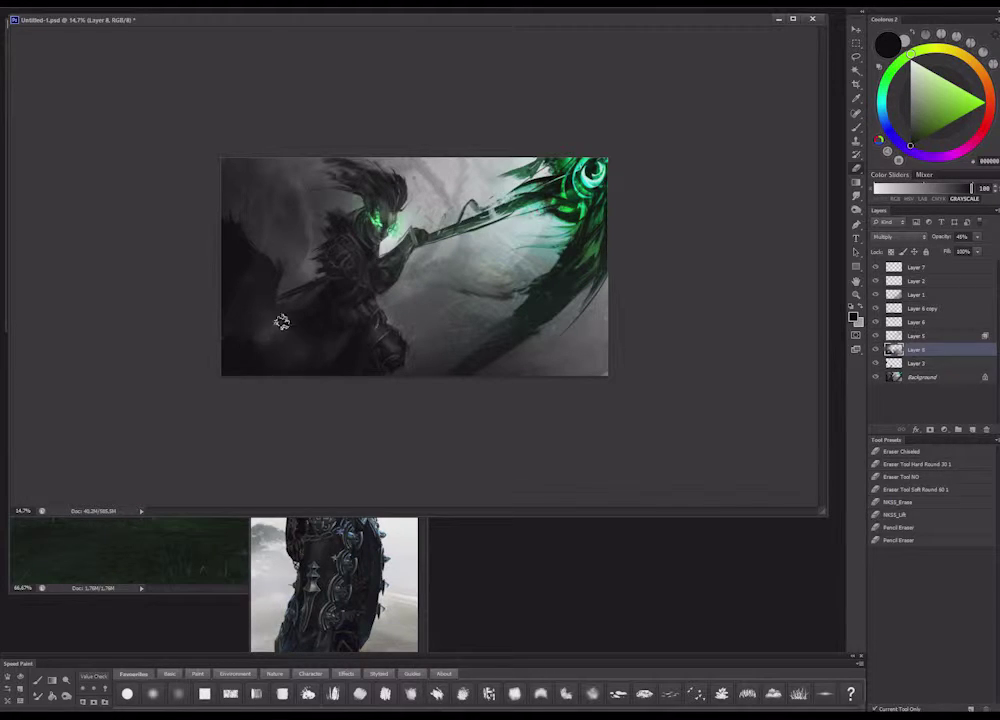
right_click(385, 332)
click(477, 361)
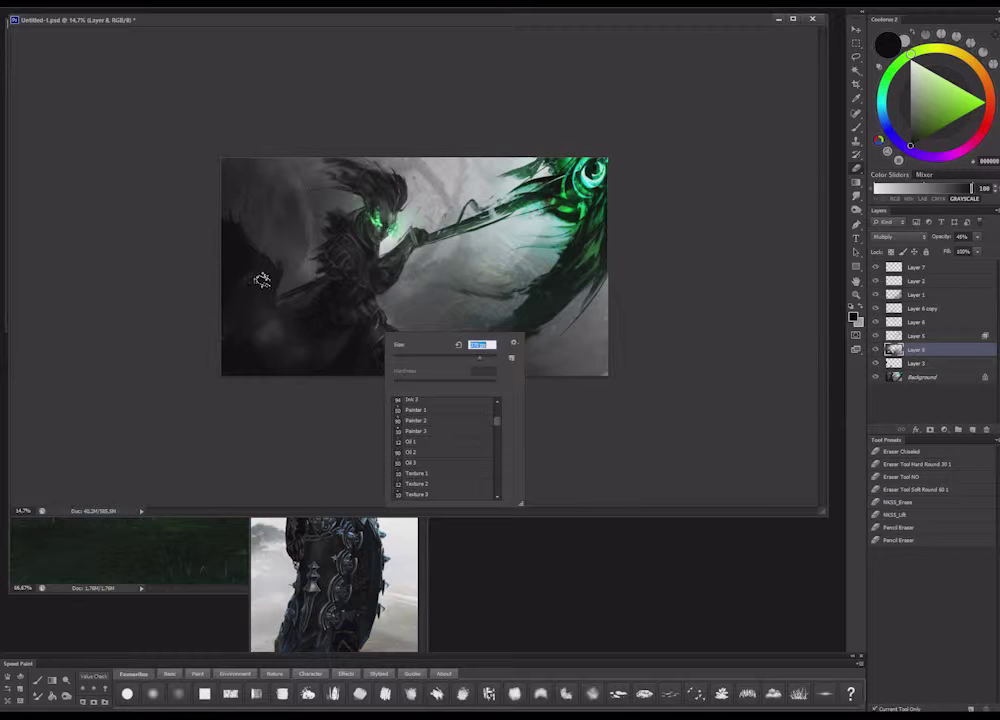
click(265, 285)
right_click(309, 283)
click(378, 316)
click(355, 263)
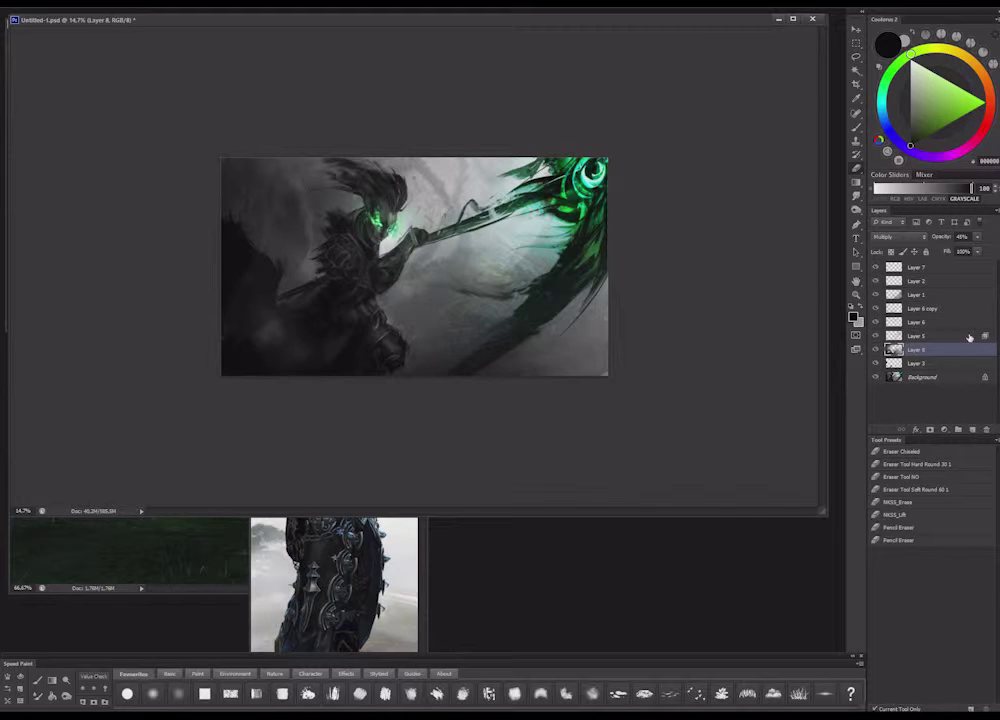
Add a new Overlay layer above Layer 8 and prepare the Brush tool with the light grey EAEAEA
key(ctrl+shift+alt+n)
click(911, 239)
click(899, 374)
drag(913, 84, 910, 66)
key(b)
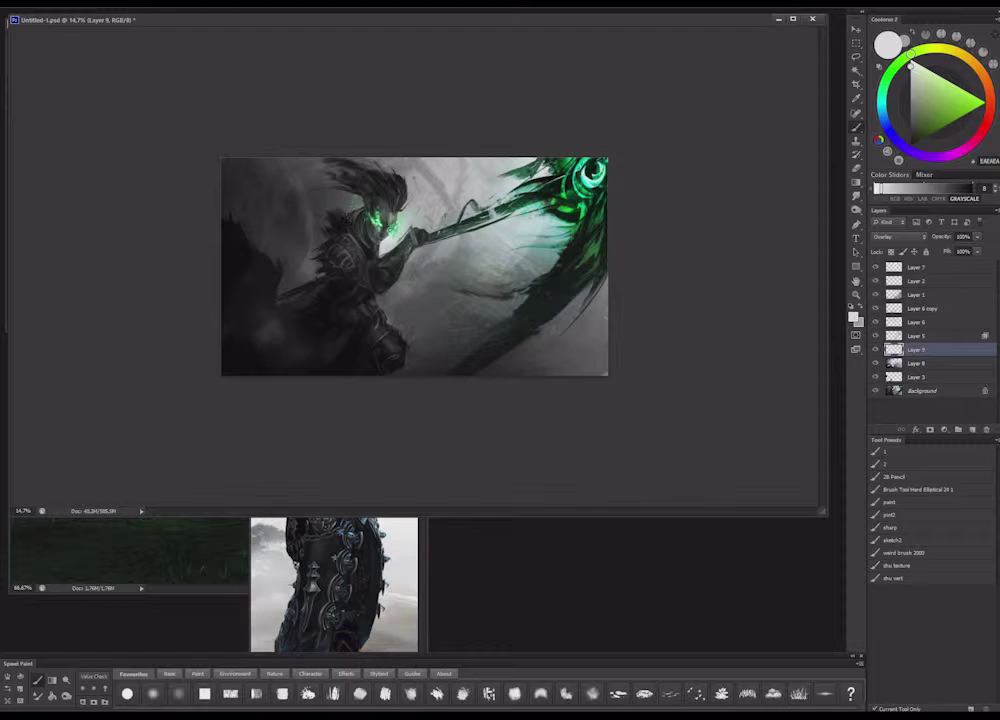
Try light highlights on the warrior's armour with a resized brush on the Overlay layer
key(ctrl+z)
right_click(447, 257)
click(508, 283)
click(402, 257)
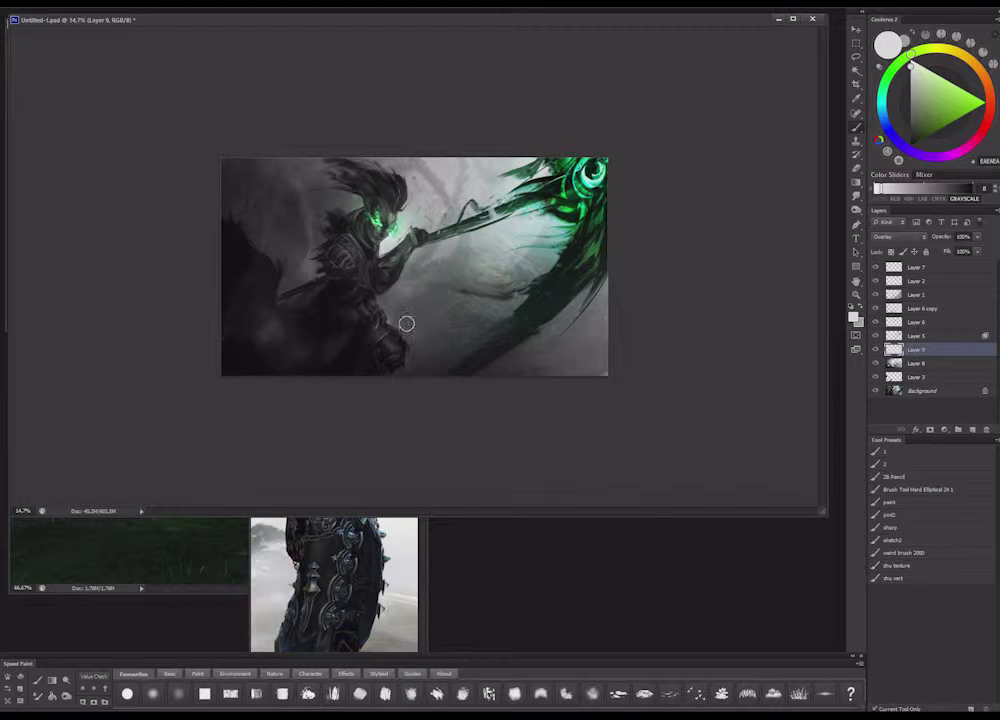
Change Layer 9 to Color Dodge and disable Transparency Shapes Layer in its blending options
click(898, 236)
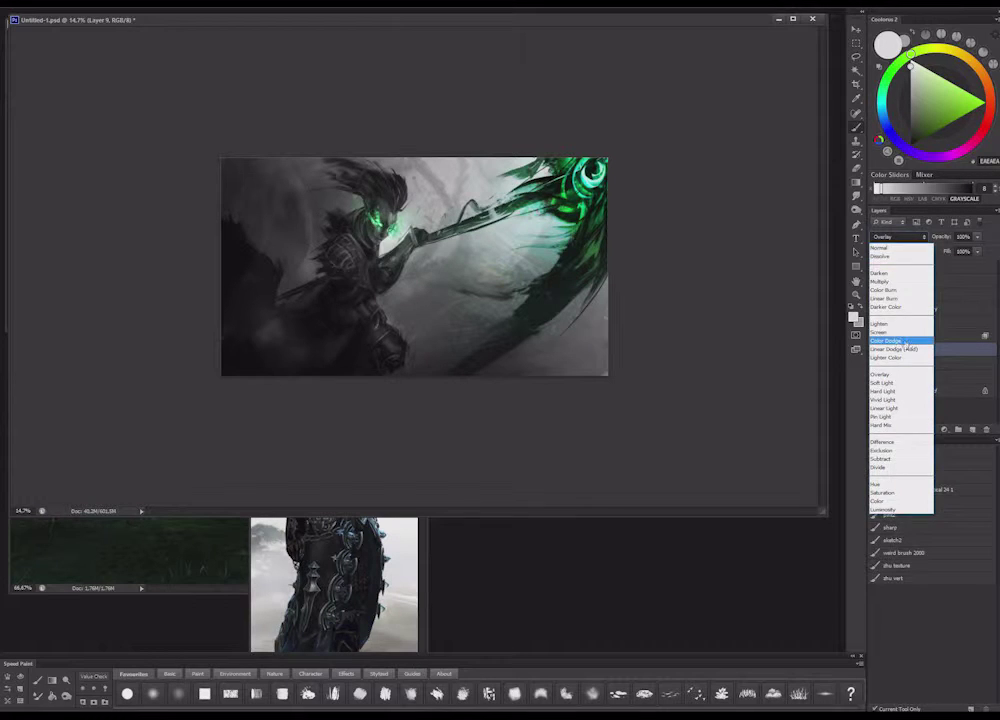
click(905, 340)
double_click(893, 350)
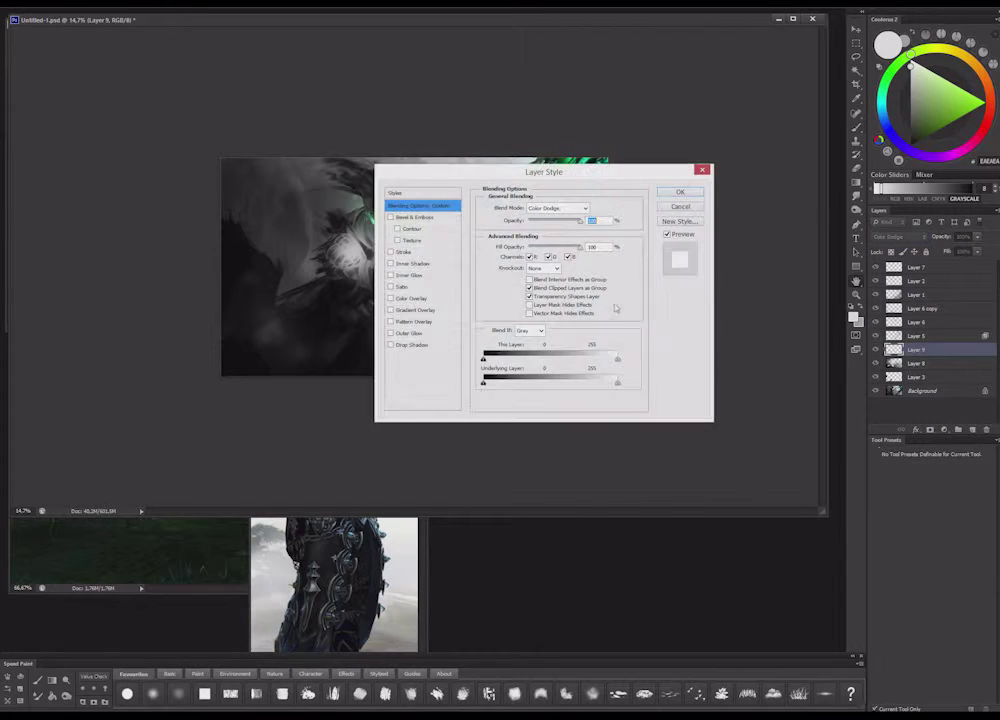
click(530, 296)
click(680, 194)
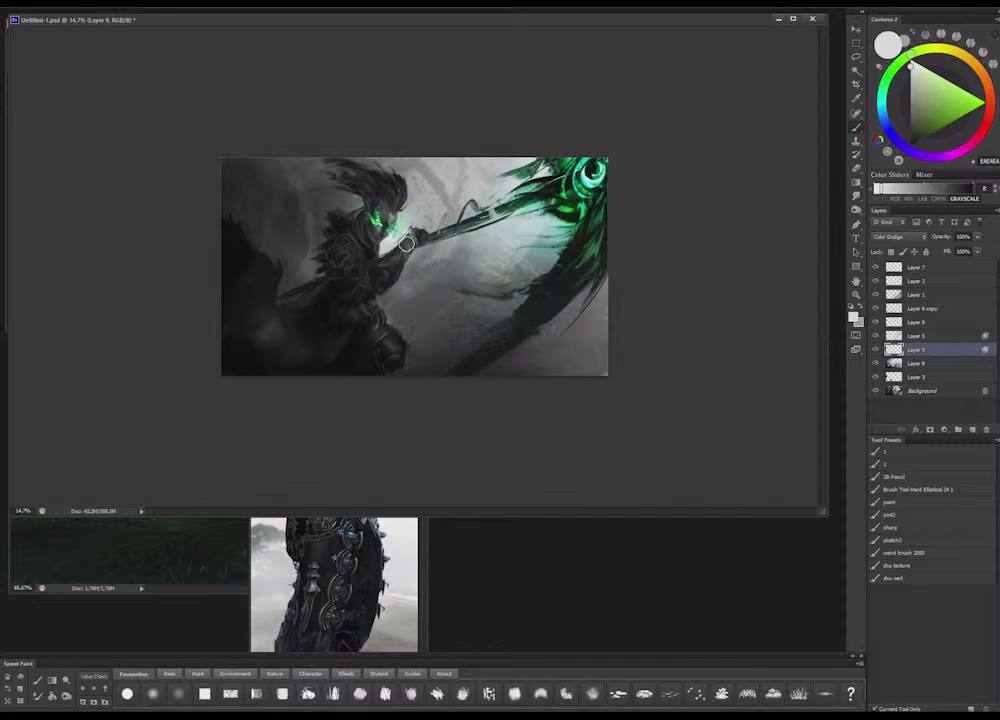
Paint light Color Dodge highlights on the warrior's forearm and chest armour with a resized brush on Layer 9
right_click(431, 277)
click(511, 291)
mouse_move(407, 246)
mouse_down()
mouse_move(384, 277)
mouse_move(406, 243)
mouse_up()
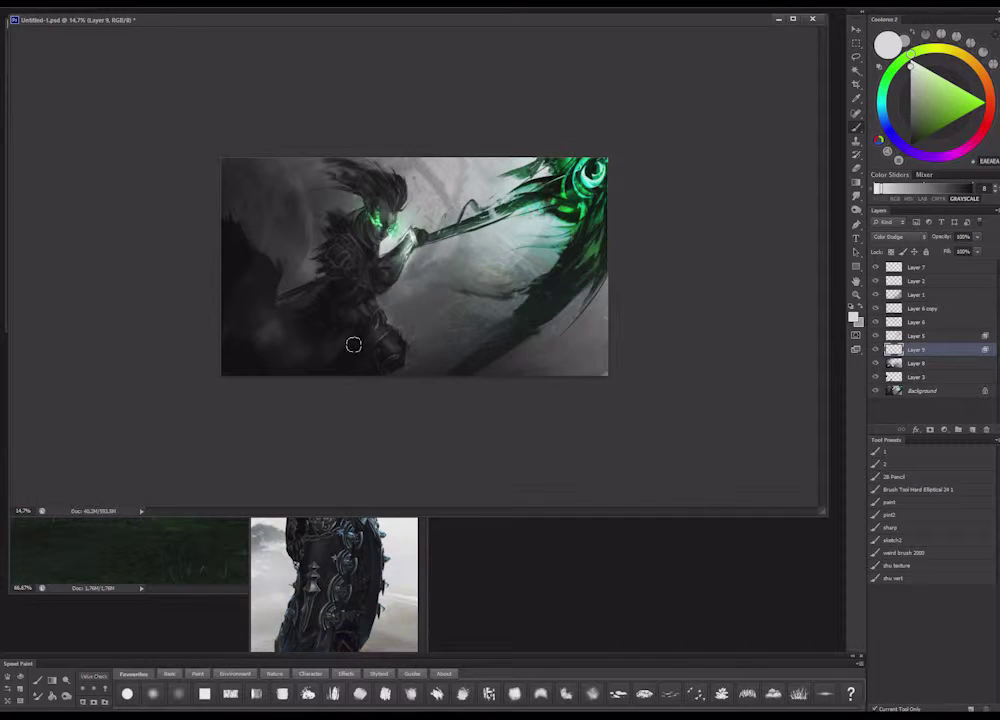
right_click(472, 271)
mouse_move(341, 249)
mouse_down()
mouse_move(344, 239)
mouse_move(358, 251)
mouse_move(351, 238)
mouse_move(362, 243)
mouse_up()
Resize the brush and brighten the green glow on the scythe's circular head
right_click(447, 266)
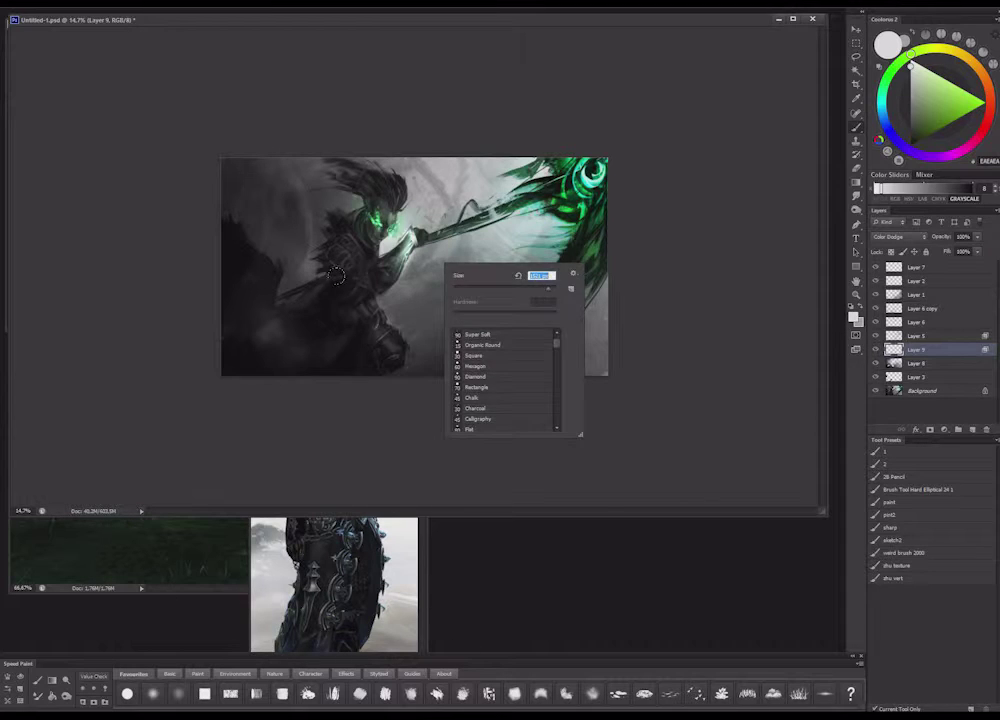
key(Return)
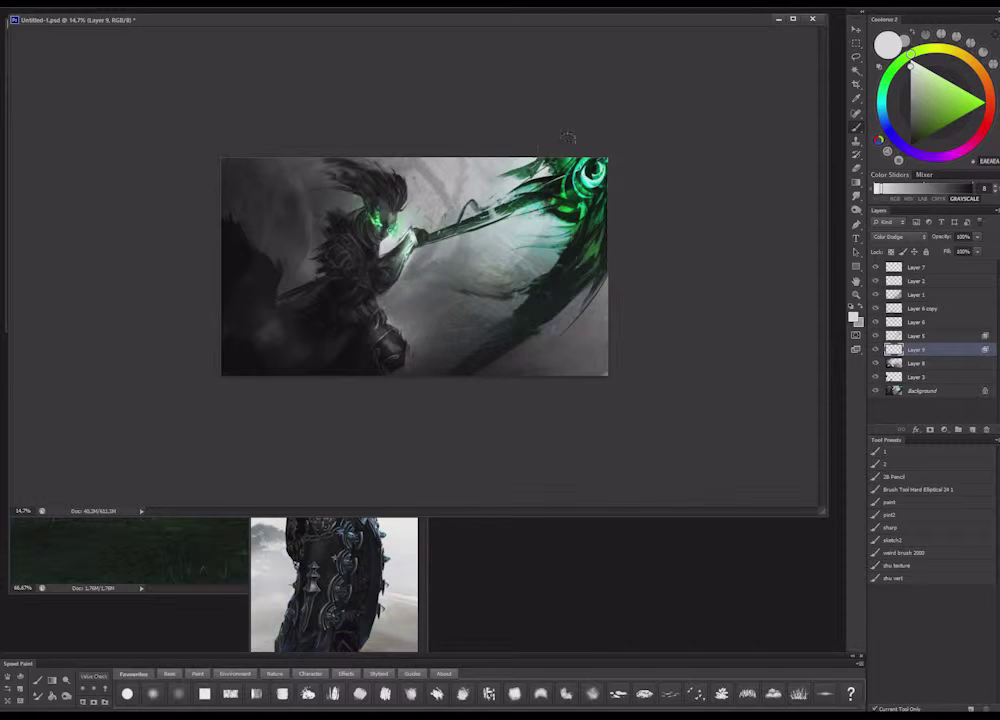
drag(565, 156, 594, 184)
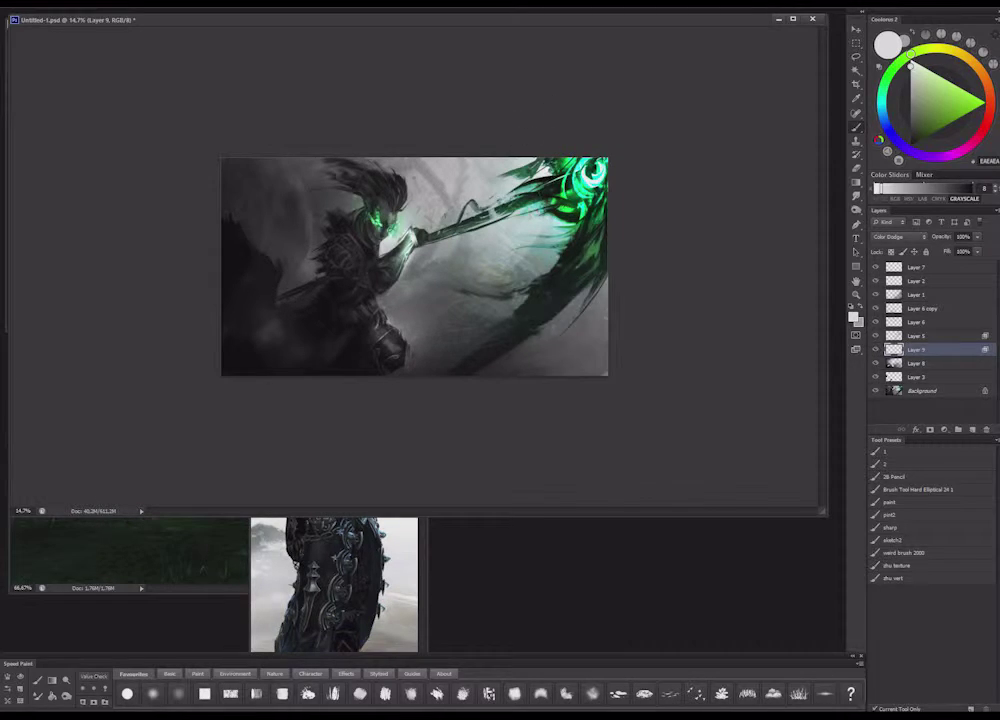
Check the composition mirrored, try a highlight along the scythe shaft and undo it, and flip the canvas back
scroll(600, 268, down, 3)
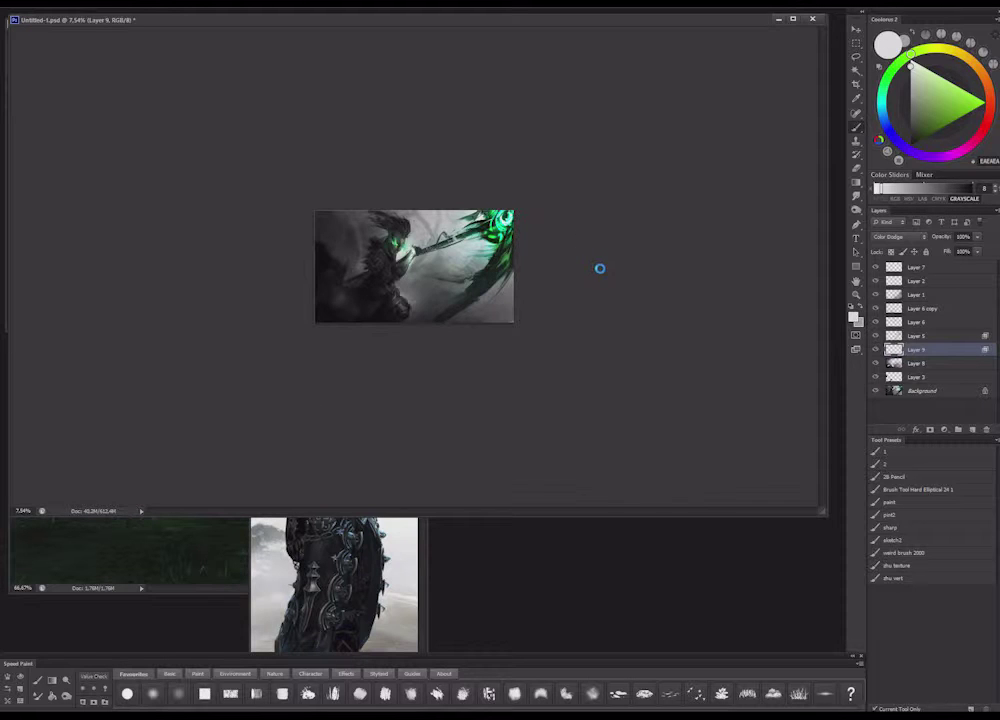
key(ctrl+shift+h)
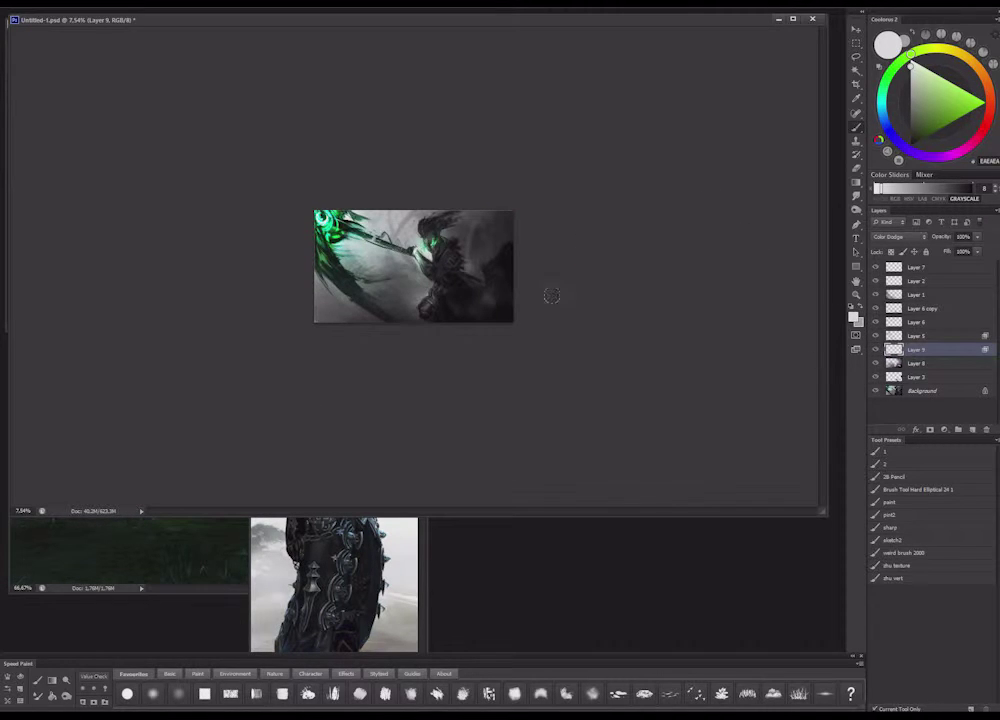
scroll(551, 292, up, 3)
scroll(413, 266, up, 1)
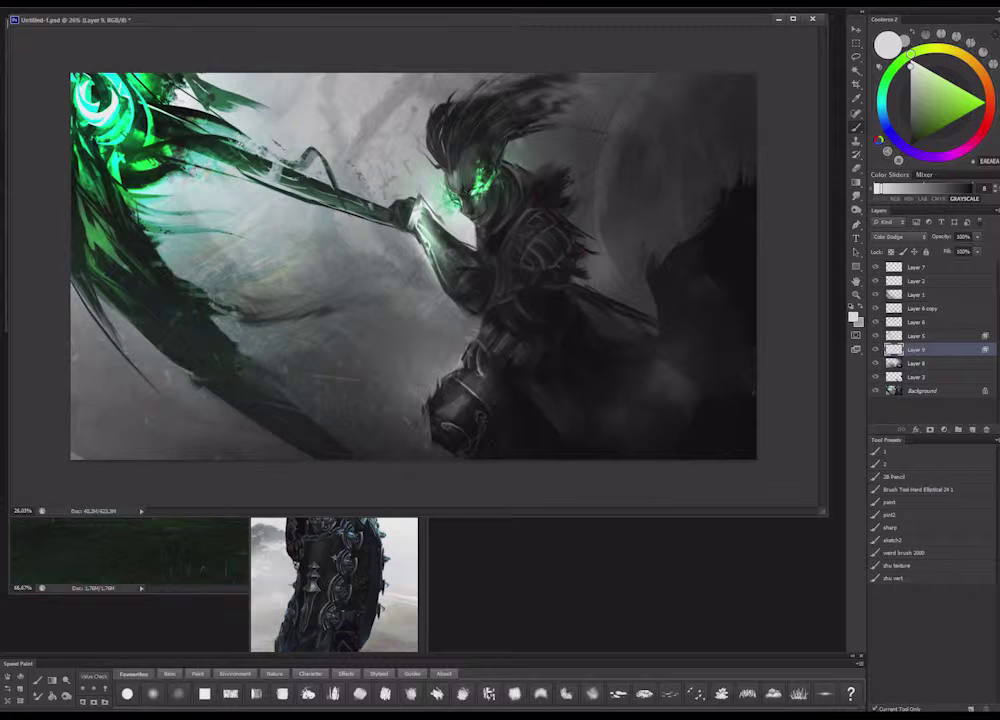
drag(322, 169, 410, 217)
key(ctrl+z)
key(ctrl+shift+h)
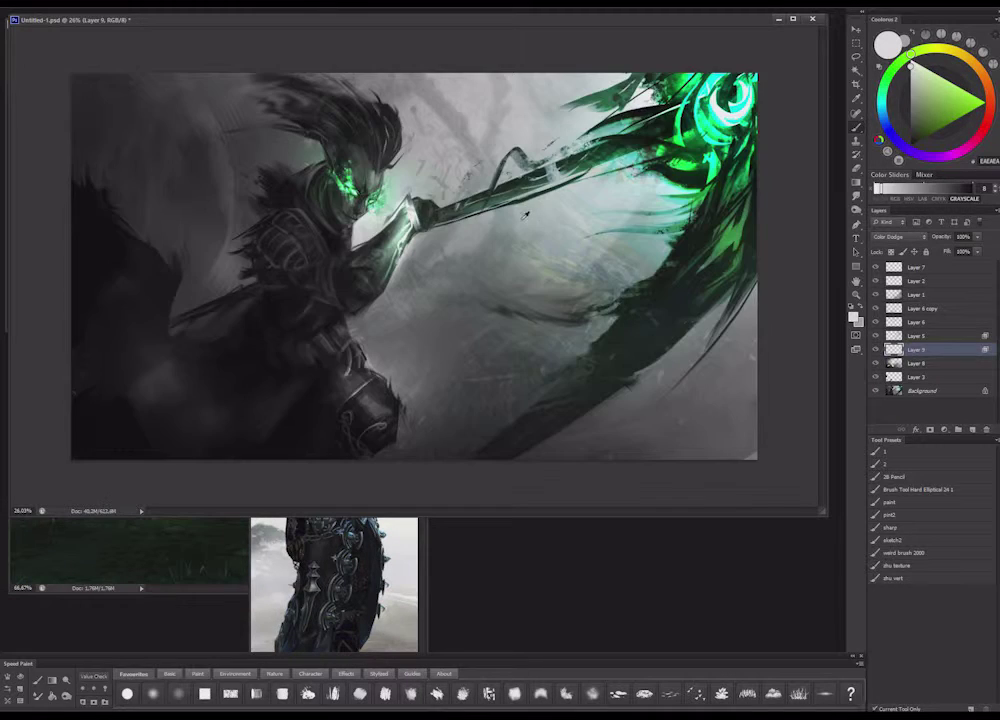
Darken the highlights on Layer 9 with Hue/Saturation, setting Lightness to -54
scroll(524, 215, down, 3)
key(ctrl+u)
drag(724, 150, 704, 150)
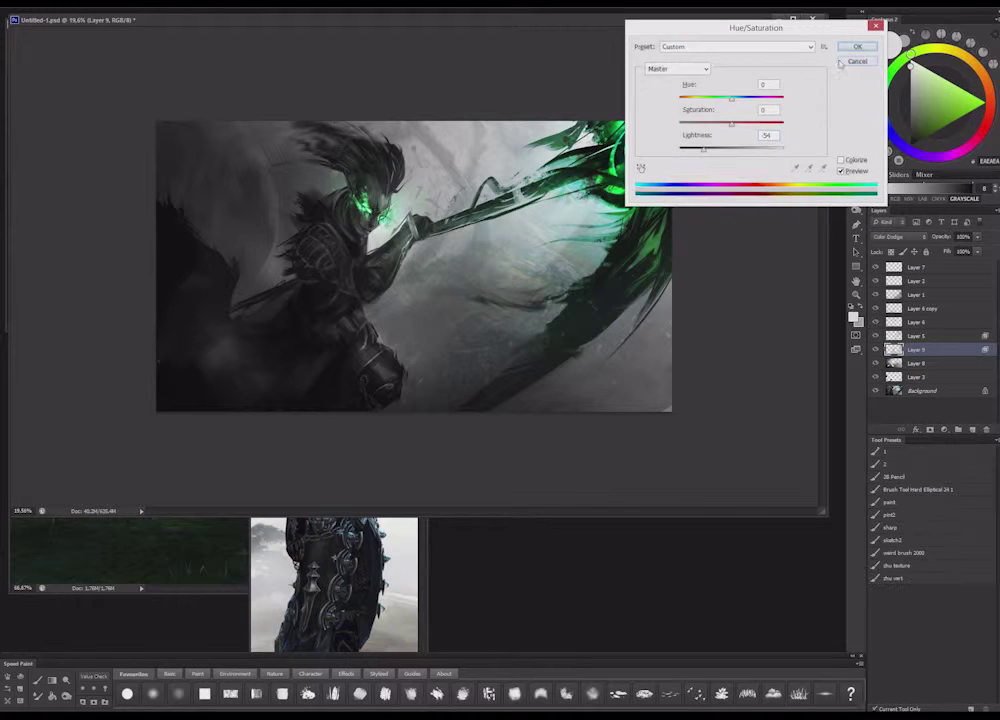
key(Return)
Resize the brush and dab light highlights onto the warrior's glowing face
key(b)
right_click(437, 303)
click(486, 295)
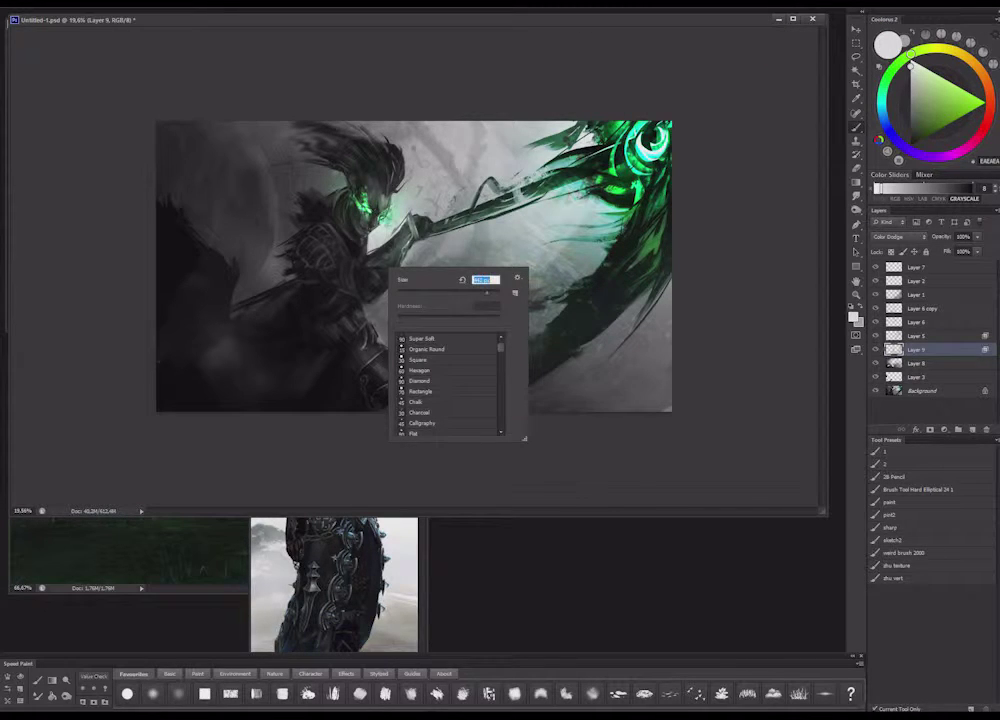
click(381, 207)
click(381, 207)
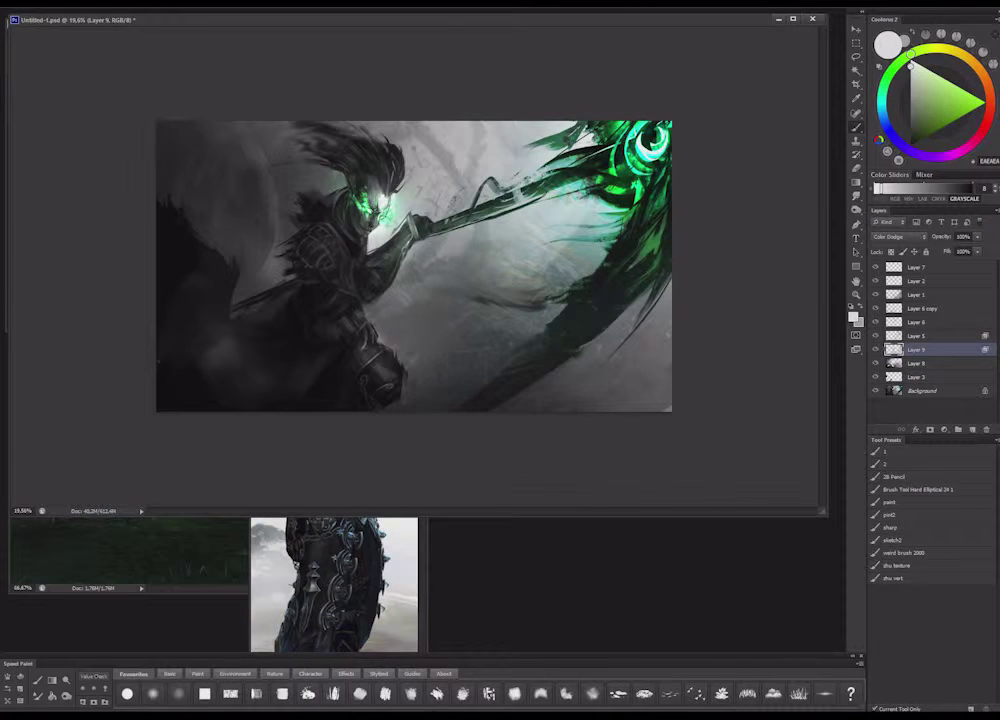
Reset the secondary colour to black and tone down the Layer 9 highlights around the warrior's face and shoulder
key(x)
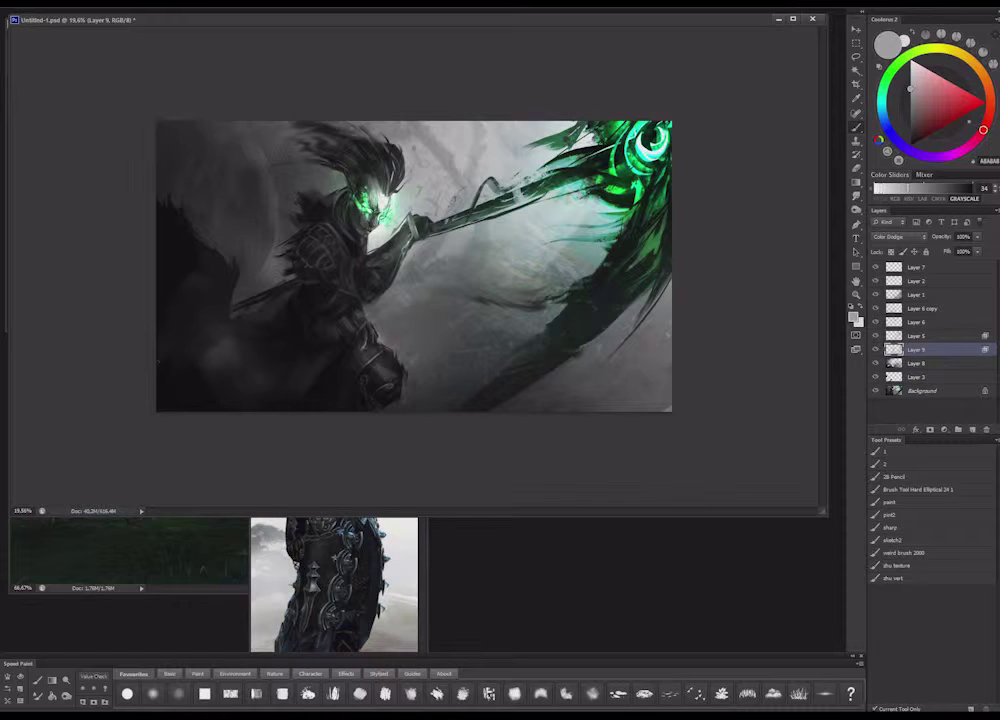
key(d)
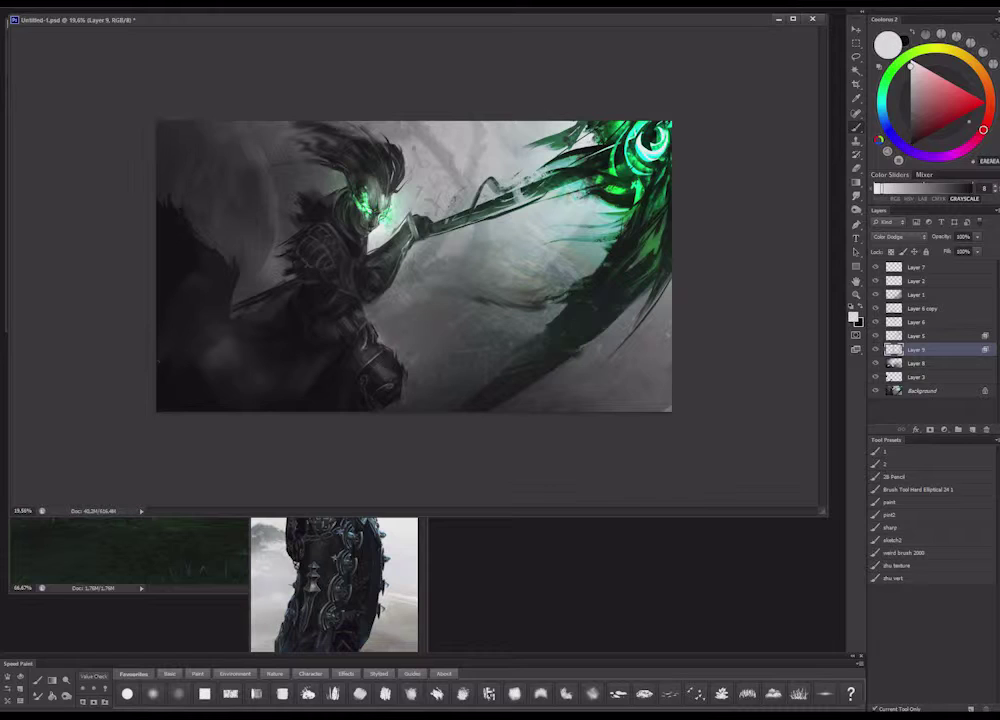
key(x)
drag(334, 234, 342, 246)
key(x)
key(x)
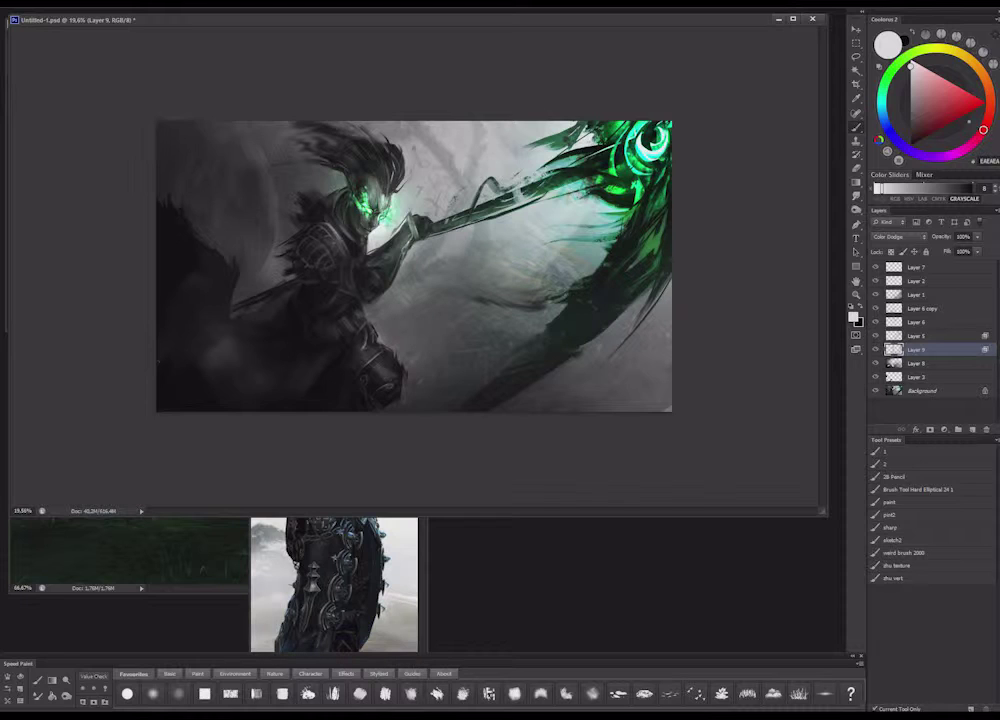
Erase parts of the Multiply shading on Layer 8 around the warrior's head with a large Super Soft eraser
scroll(444, 174, down, 9)
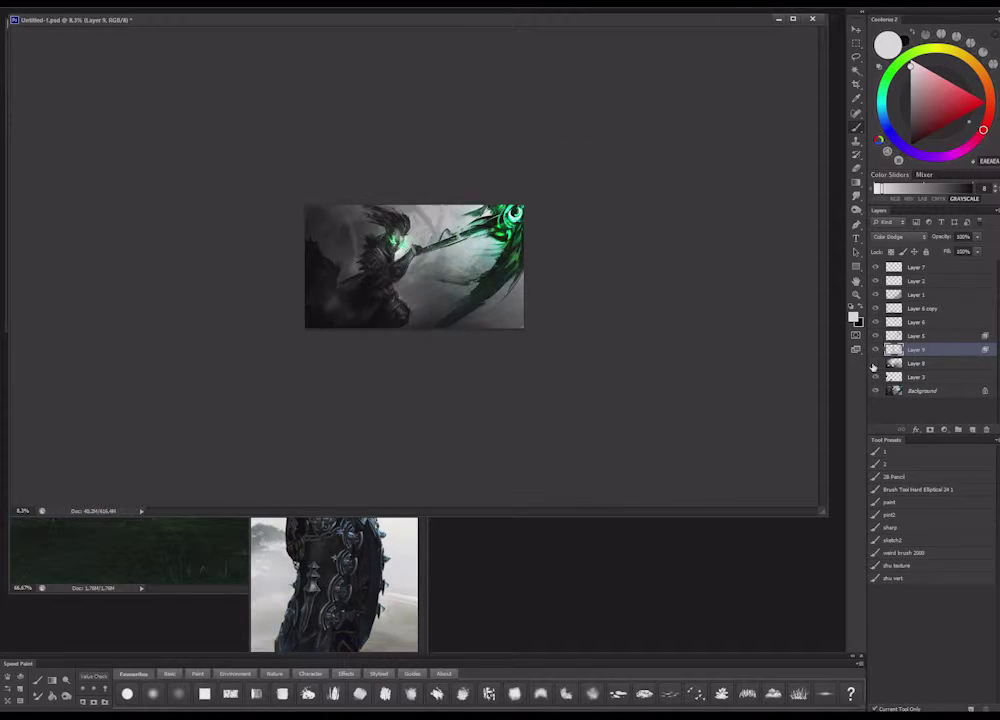
click(916, 363)
key(e)
right_click(471, 234)
click(571, 260)
drag(470, 210, 400, 212)
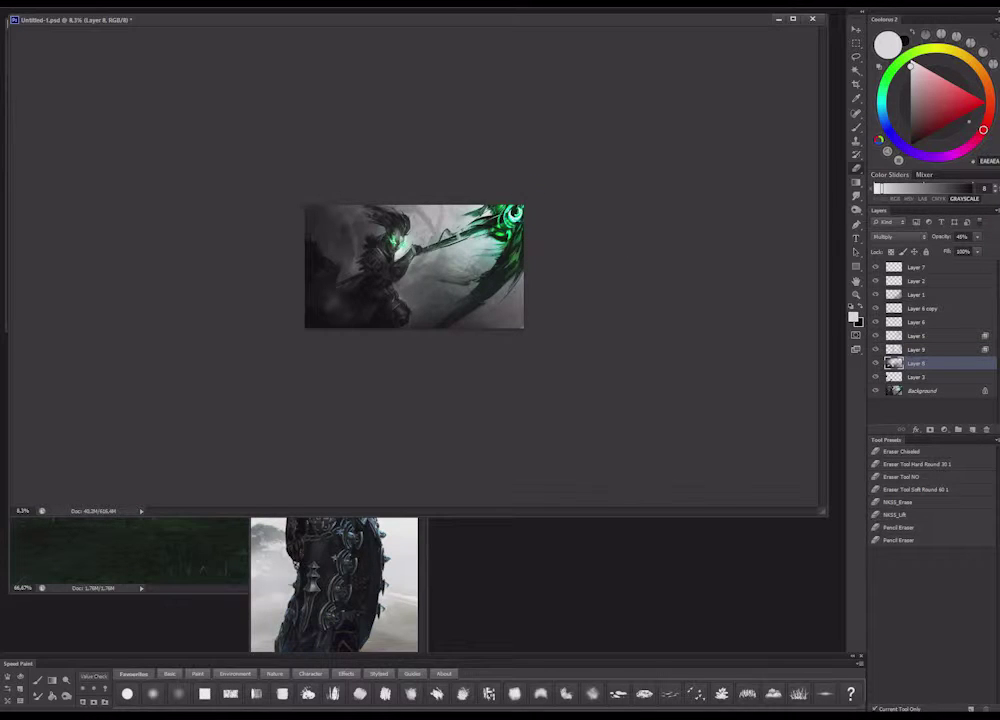
right_click(477, 242)
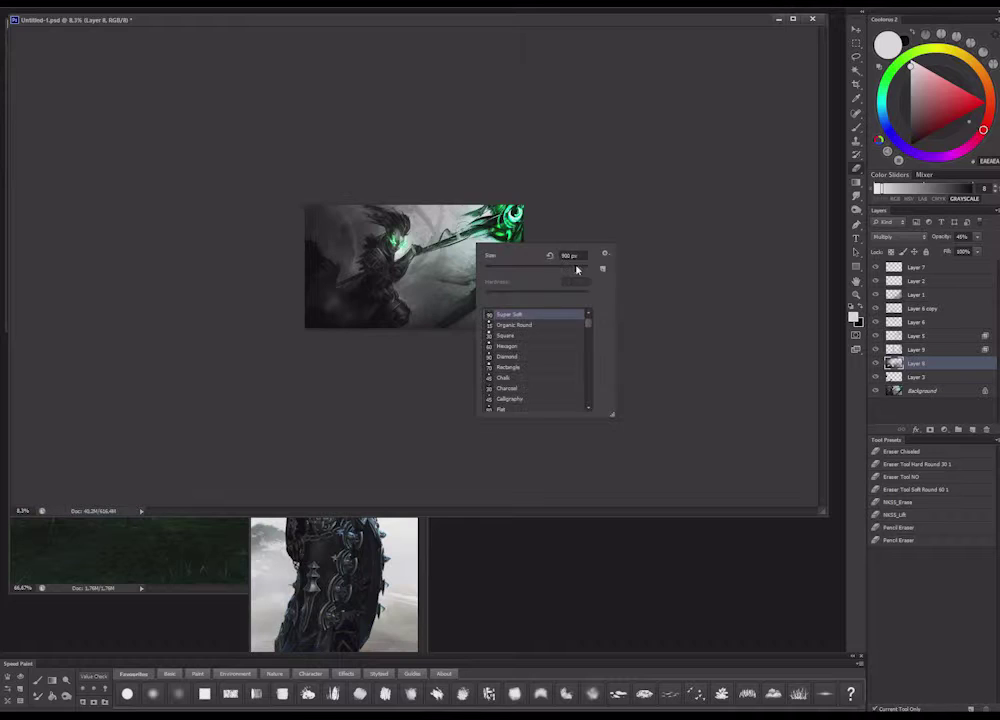
key(Return)
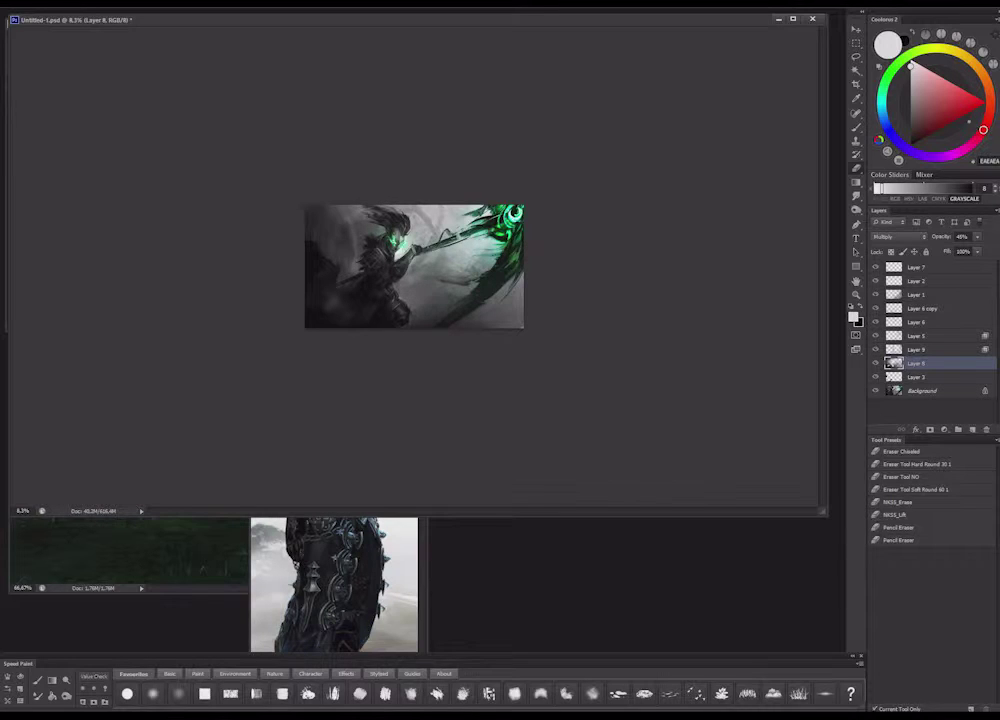
Add a new layer above Layer 8, try moving Layer 8 to the top of the stack, and undo the move
scroll(414, 266, up, 10)
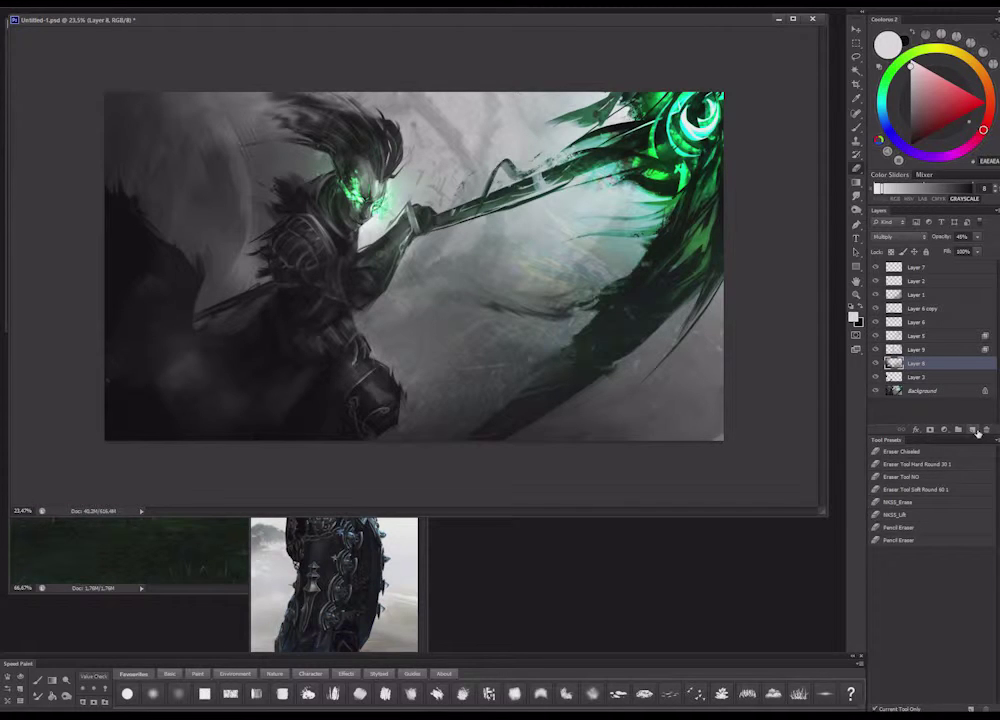
key(ctrl+shift+alt+n)
drag(927, 376, 932, 262)
click(127, 694)
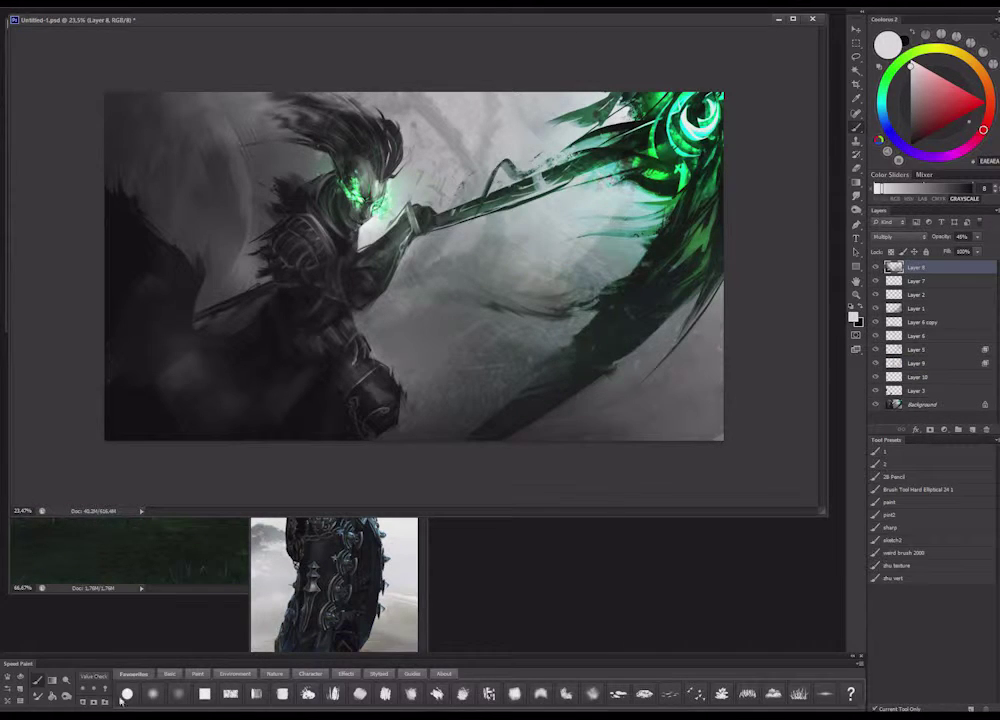
key(ctrl+z)
Add a new layer above Layer 7 and paint a signature in light grey C8C8C8 near the painting's lower right corner
click(917, 271)
click(973, 430)
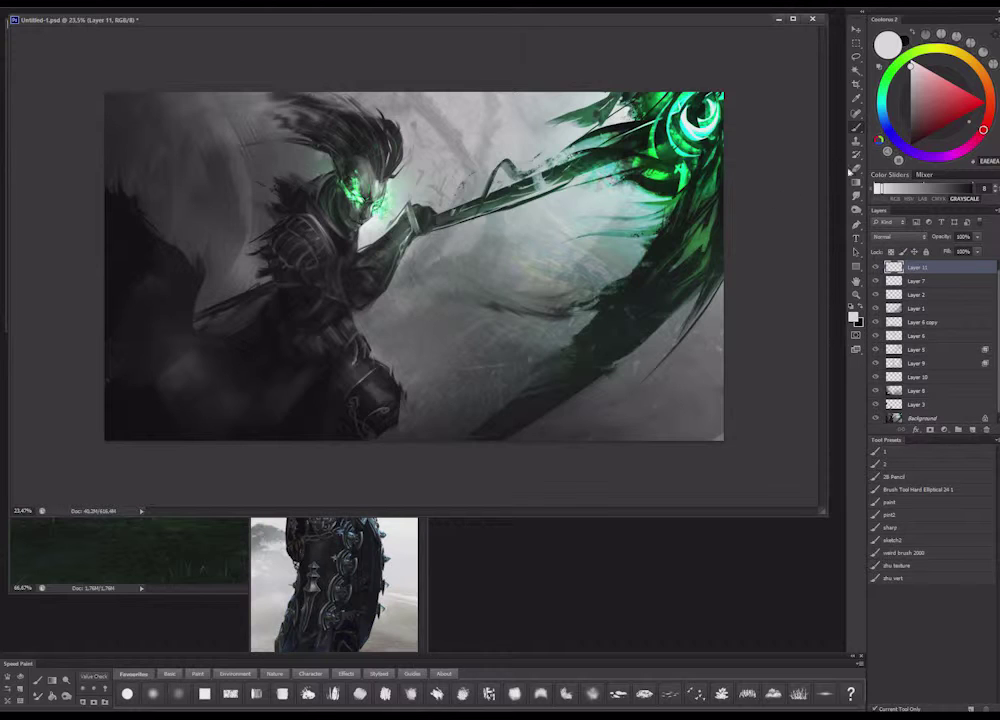
click(911, 79)
right_click(558, 265)
click(530, 270)
mouse_move(571, 283)
mouse_down()
mouse_move(527, 262)
mouse_move(575, 300)
mouse_move(575, 279)
mouse_move(707, 406)
mouse_up()
Shrink the signature with Free Transform and set Layer 11's opacity to 42%
right_click(688, 380)
click(745, 471)
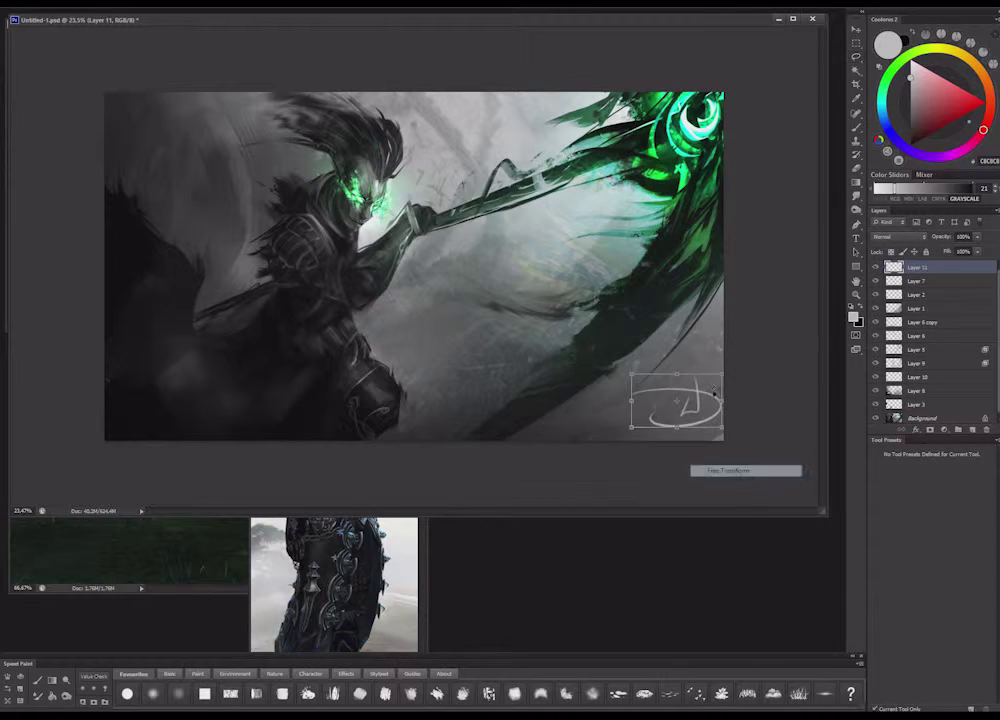
mouse_move(722, 374)
mouse_down()
mouse_move(639, 426)
mouse_move(747, 411)
mouse_up()
key(Return)
mouse_move(953, 250)
mouse_down()
mouse_move(931, 252)
mouse_move(946, 253)
mouse_up()
Free-transform the signature again to make it smaller and fit it into the painting's lower right corner
right_click(718, 435)
click(698, 504)
key(l)
right_click(703, 407)
click(740, 497)
mouse_move(747, 382)
mouse_down()
mouse_move(744, 369)
mouse_move(702, 402)
mouse_move(748, 414)
mouse_up()
key(Return)
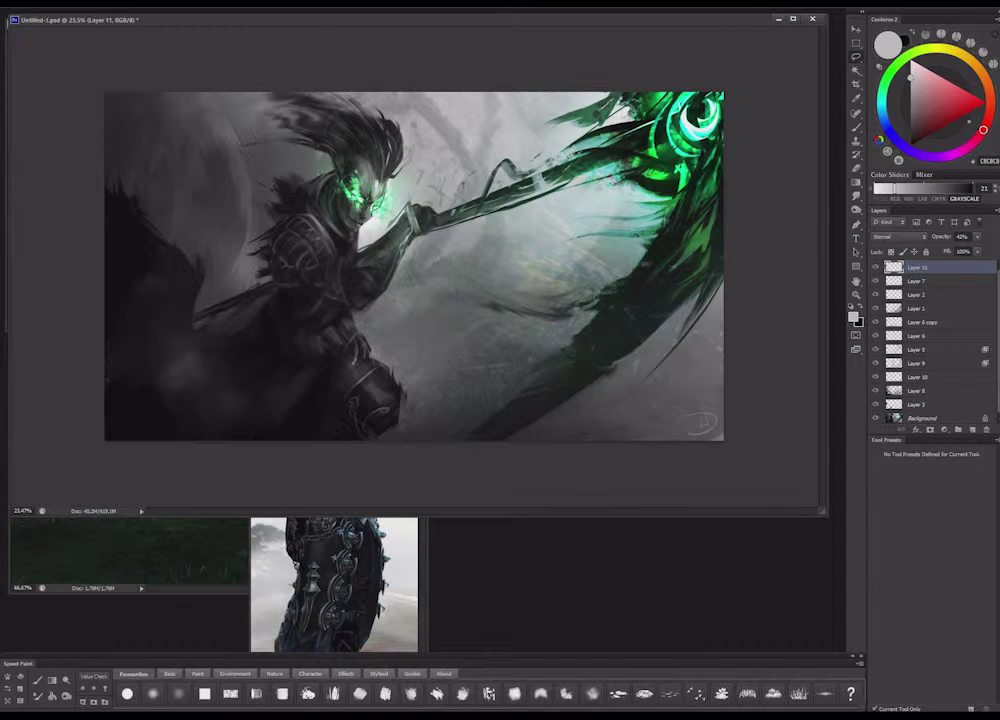
Toggle the visibility of the Background and the lower shading layers one by one to compare their effect
drag(998, 372, 998, 382)
click(876, 417)
click(876, 417)
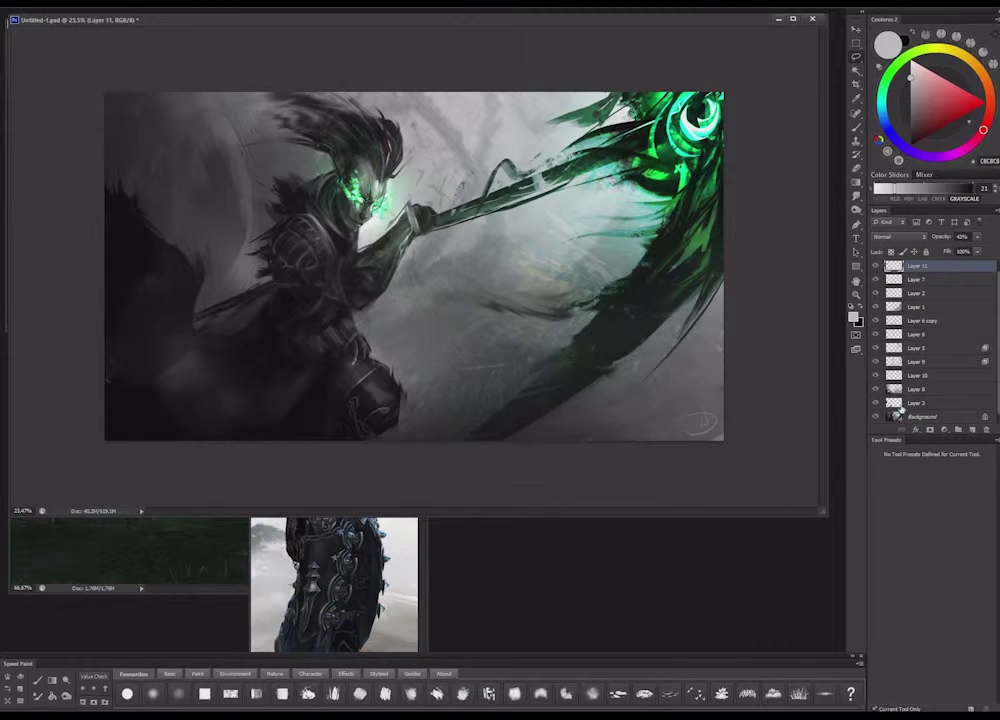
click(898, 415)
click(877, 404)
click(877, 404)
click(877, 390)
click(877, 390)
click(877, 390)
click(877, 390)
click(876, 377)
click(877, 377)
Hide the adjustment and texture layers to compare the earlier painting, and show them all again, including Layer 1
drag(877, 404, 885, 335)
drag(876, 280, 876, 306)
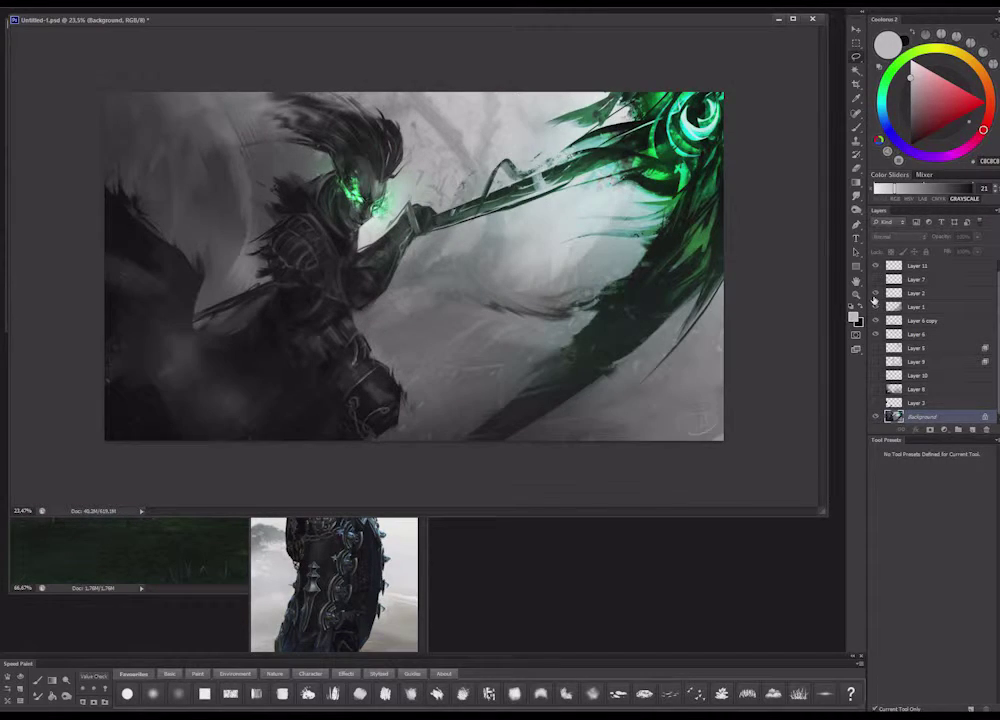
click(875, 320)
click(875, 335)
click(876, 280)
drag(876, 403, 876, 294)
click(876, 308)
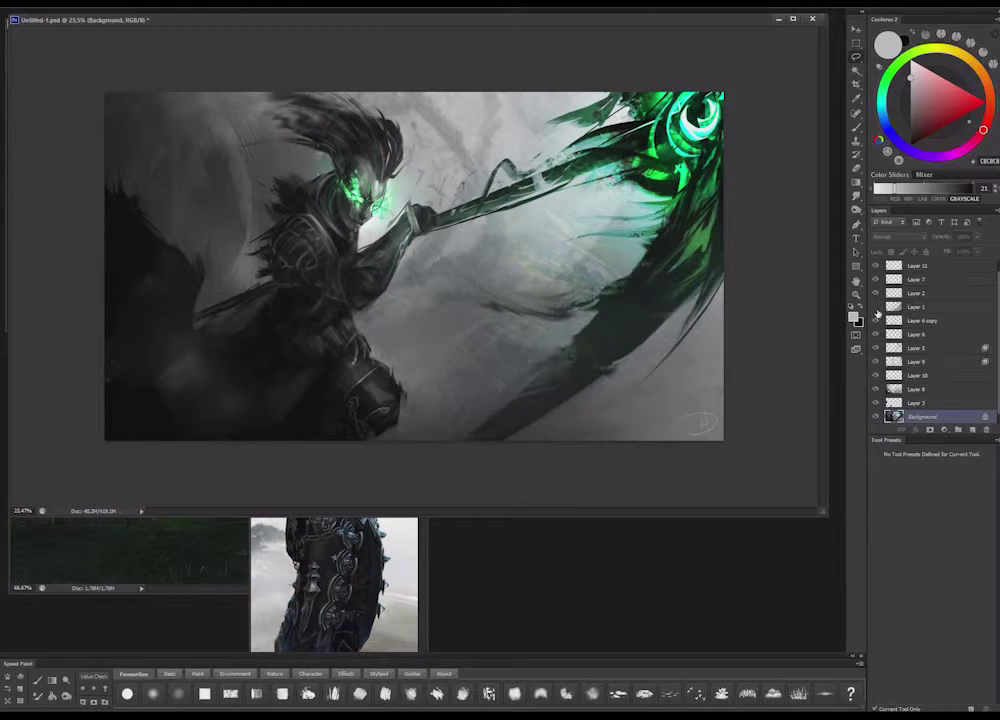
click(876, 308)
Switch to the Smudge tool, select the signature layer, Layer 11, and save the document
click(912, 307)
click(857, 196)
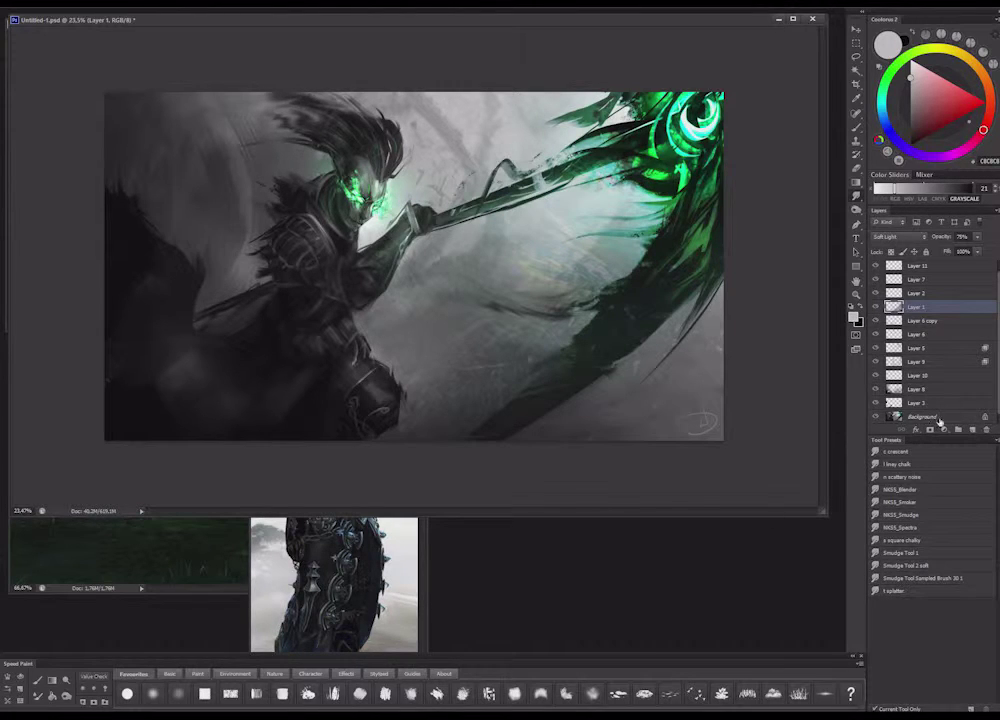
click(910, 267)
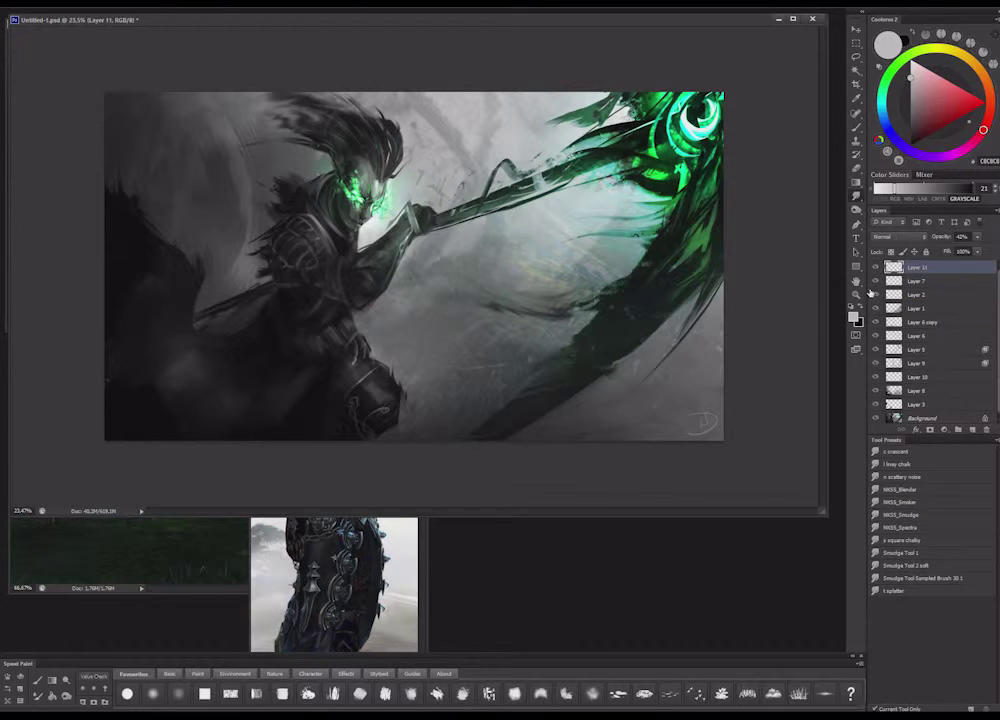
key(ctrl+s)
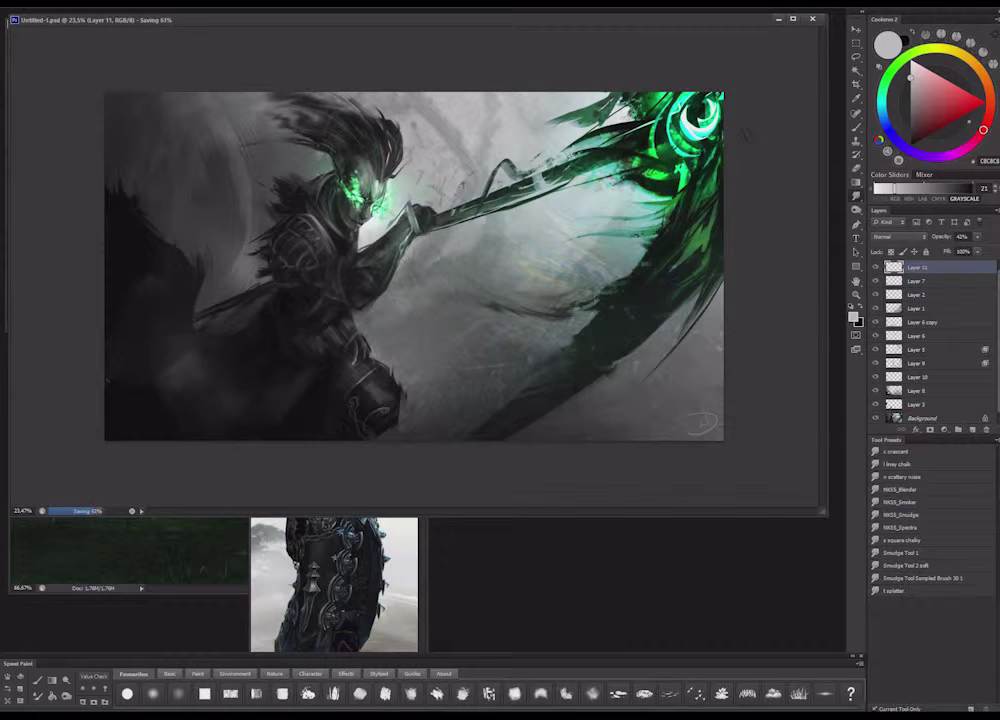